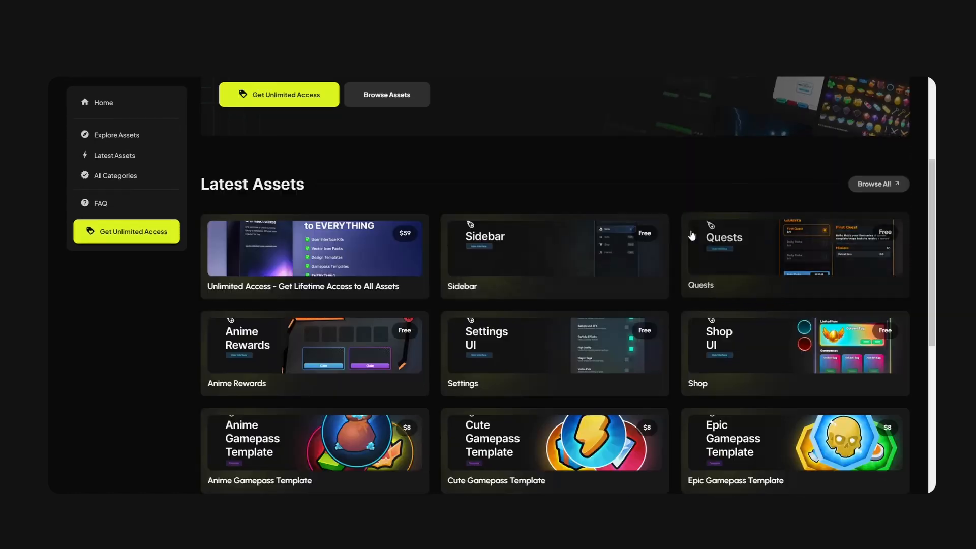
Browse the gfxcomet site's latest and top assets and preview the Unlimited Access listing.
scroll(605, 193, up, 1)
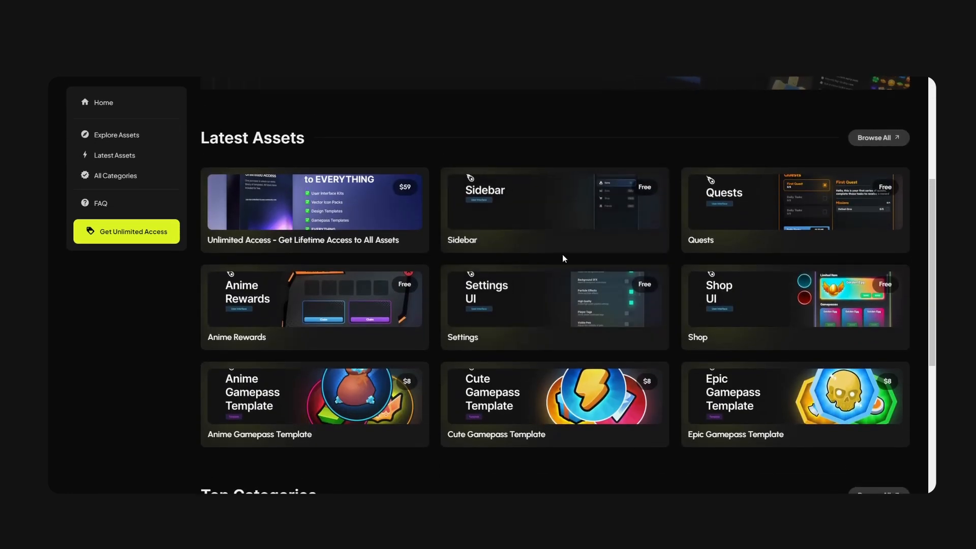
scroll(569, 260, up, 1)
click(348, 266)
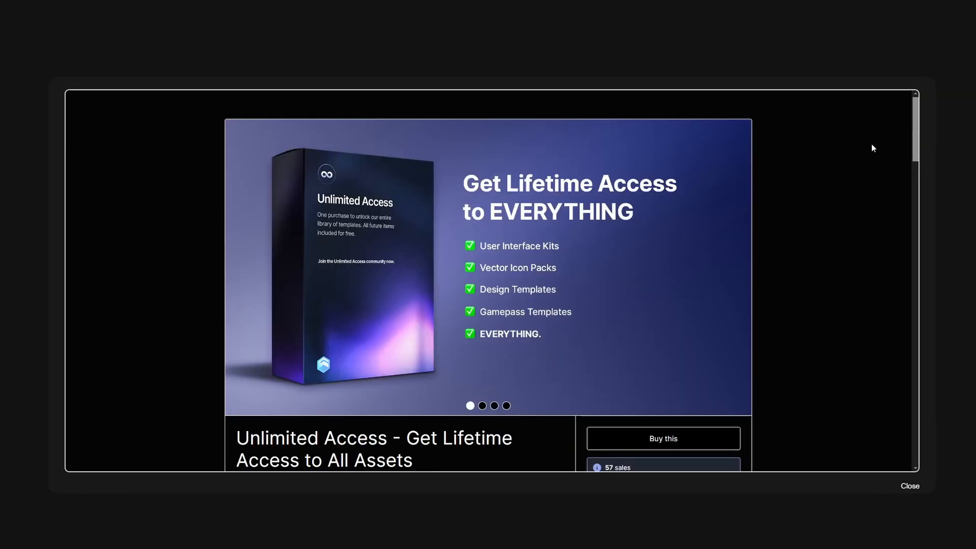
key(Escape)
scroll(131, 236, up, 4)
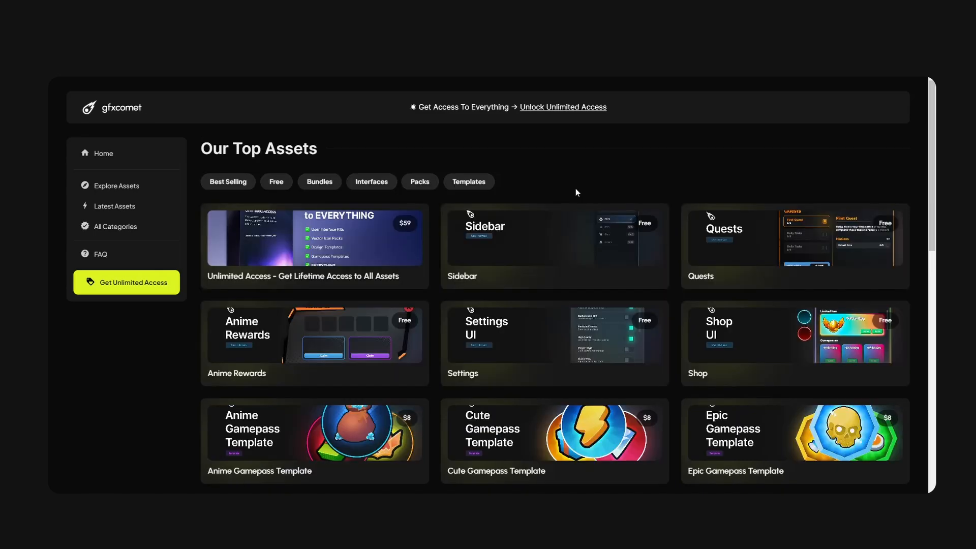
scroll(579, 188, down, 5)
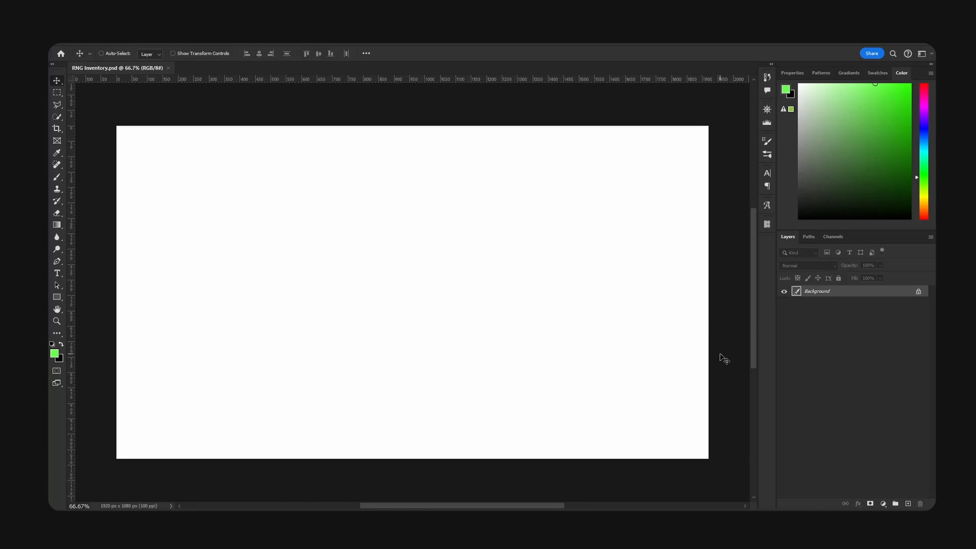
Switch to the RNG Inventory document in Photoshop and fill its Background layer with #0f0f0f.
scroll(752, 334, up, 1)
scroll(750, 335, down, 1)
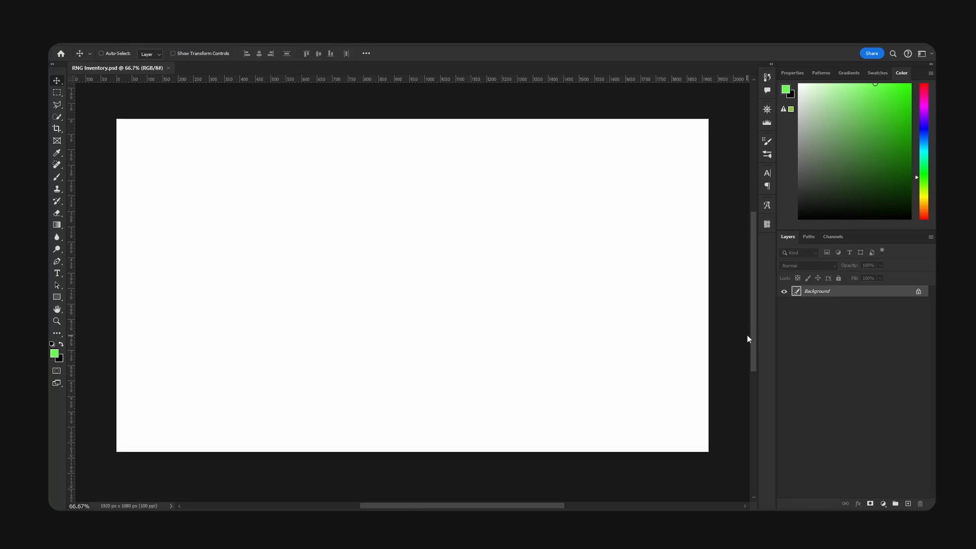
click(54, 353)
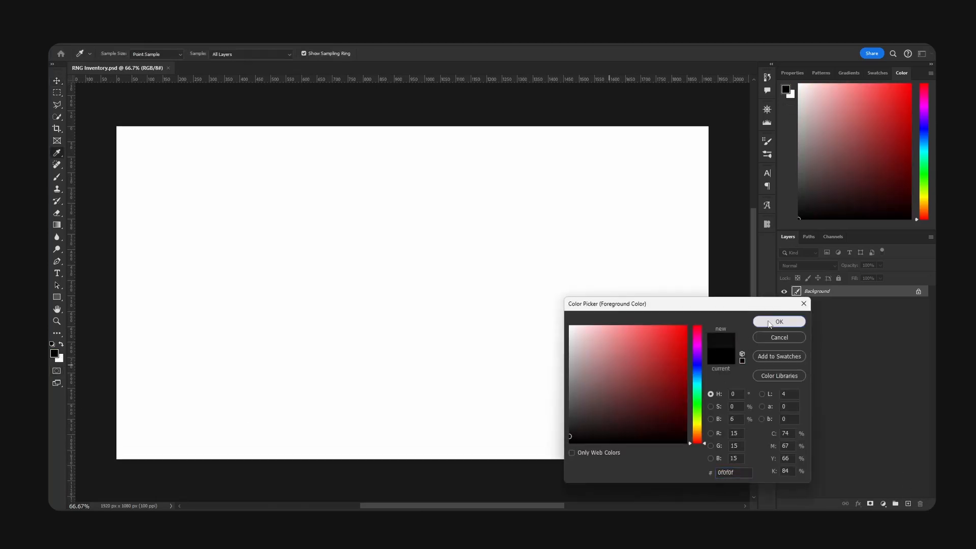
click(766, 322)
key(alt+BackSpace)
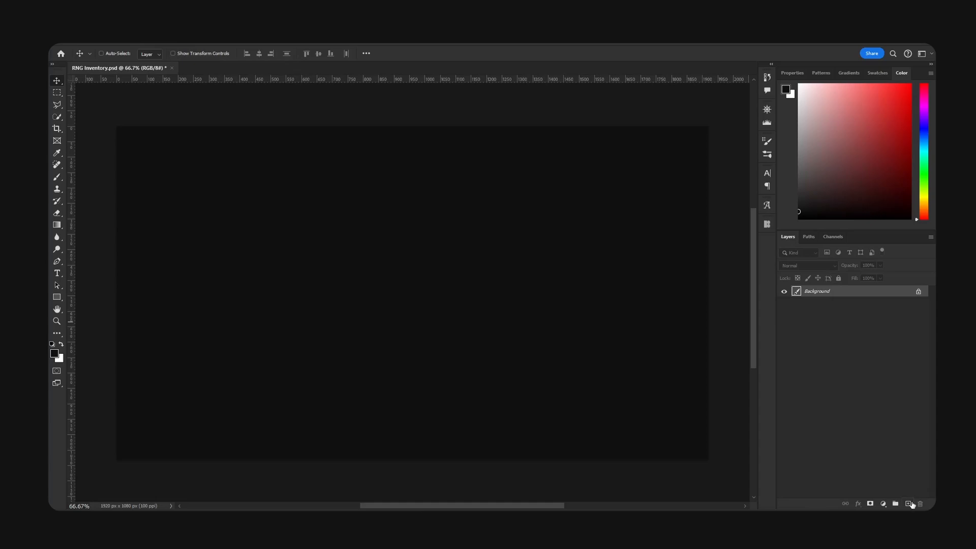
On a new layer, draw a white rectangle about 1153 by 619 px with a 3 px corner radius and no stroke.
click(910, 504)
click(60, 301)
click(94, 298)
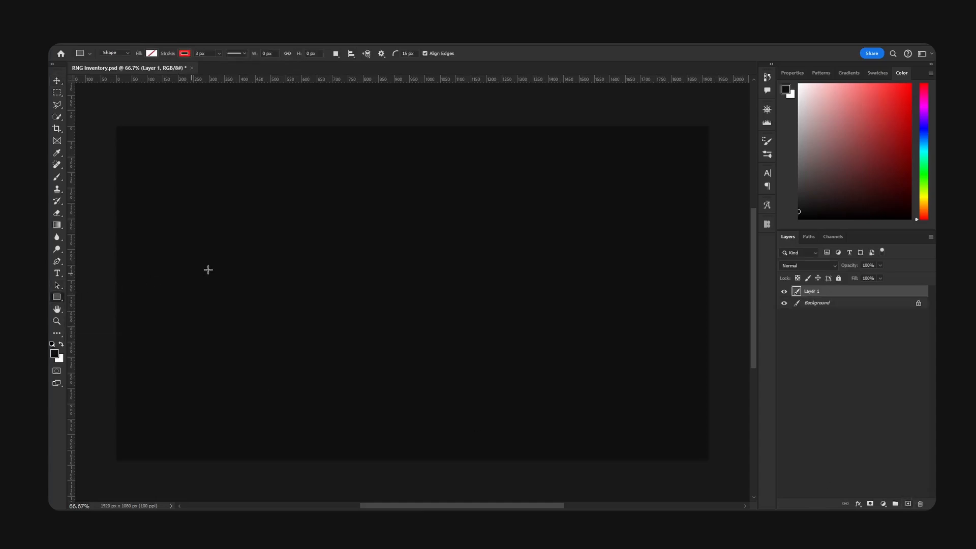
click(415, 53)
click(152, 52)
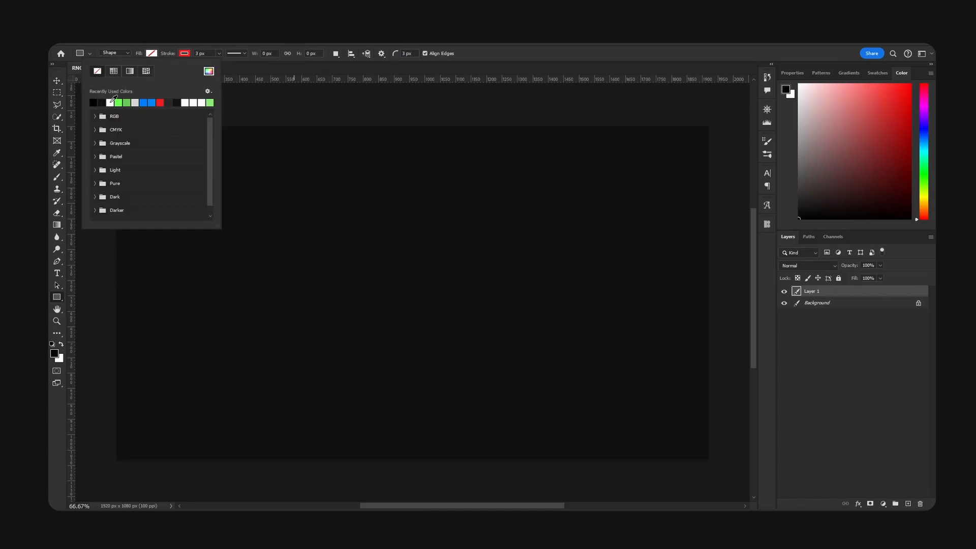
click(110, 102)
click(184, 54)
click(131, 71)
click(317, 238)
mouse_move(294, 208)
mouse_down()
mouse_move(508, 334)
mouse_move(559, 384)
mouse_move(623, 375)
mouse_move(604, 380)
mouse_move(650, 400)
mouse_up()
key(v)
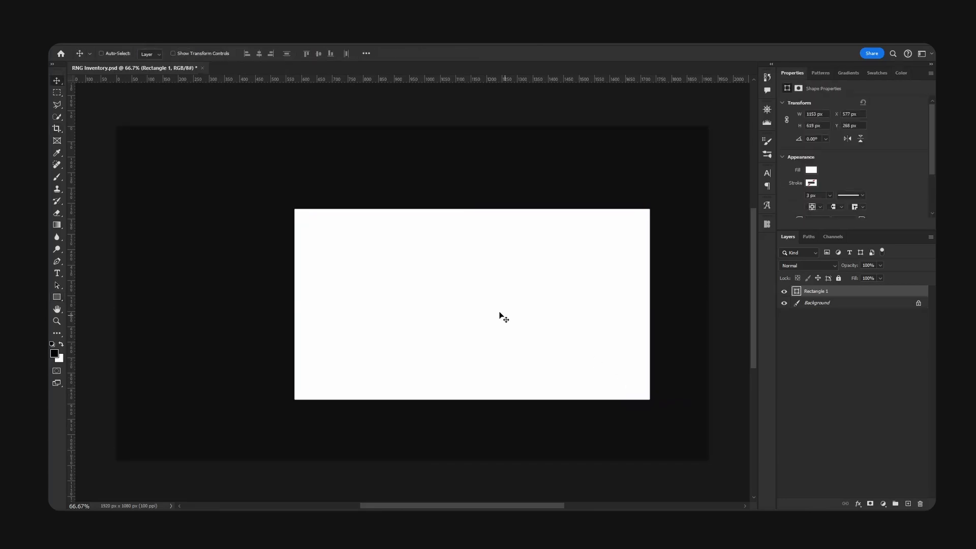
Center the rectangle on the canvas horizontally and vertically and change its fill color to #060606.
click(259, 53)
click(319, 53)
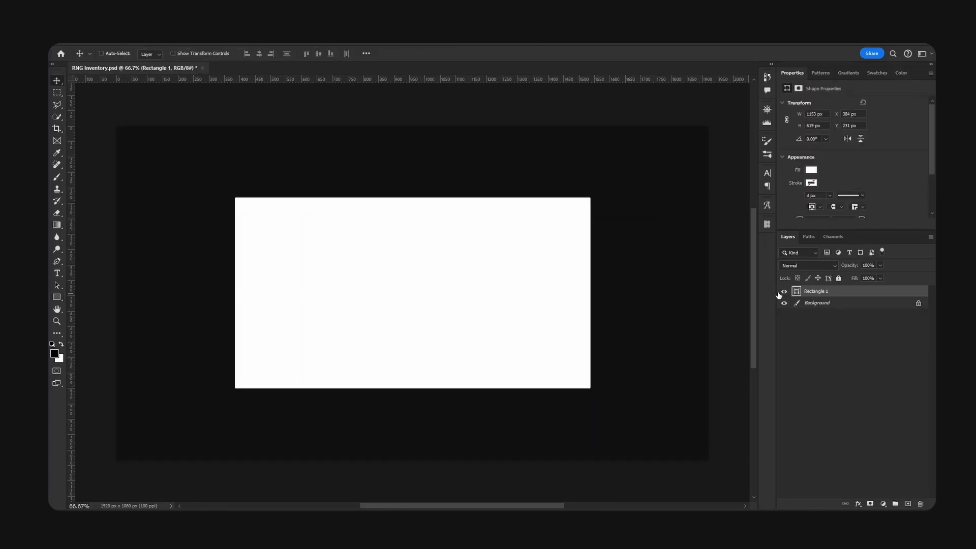
double_click(797, 291)
mouse_move(589, 371)
mouse_down()
mouse_move(519, 458)
mouse_move(519, 441)
mouse_up()
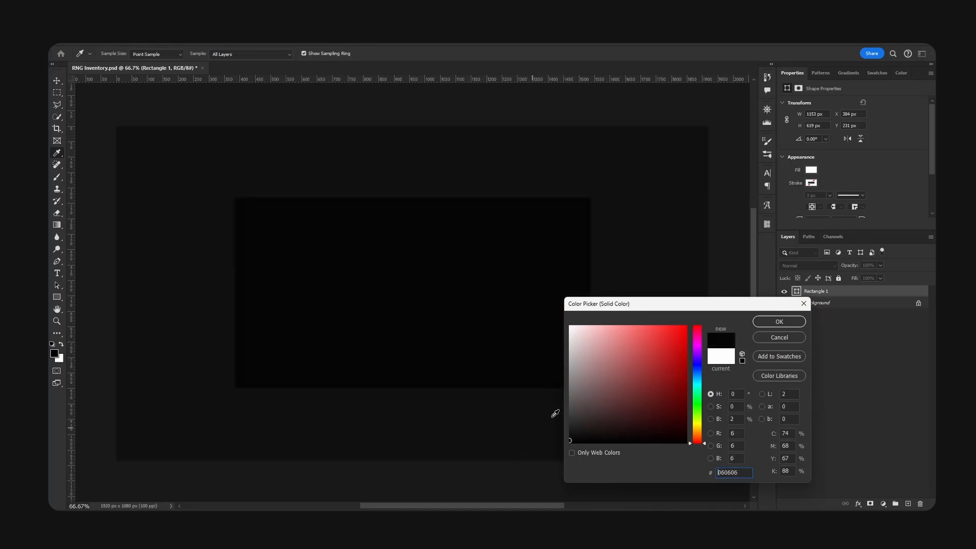
click(778, 322)
Add a new layer clipped to the rectangle and set up a white Brush at 600 px.
click(908, 504)
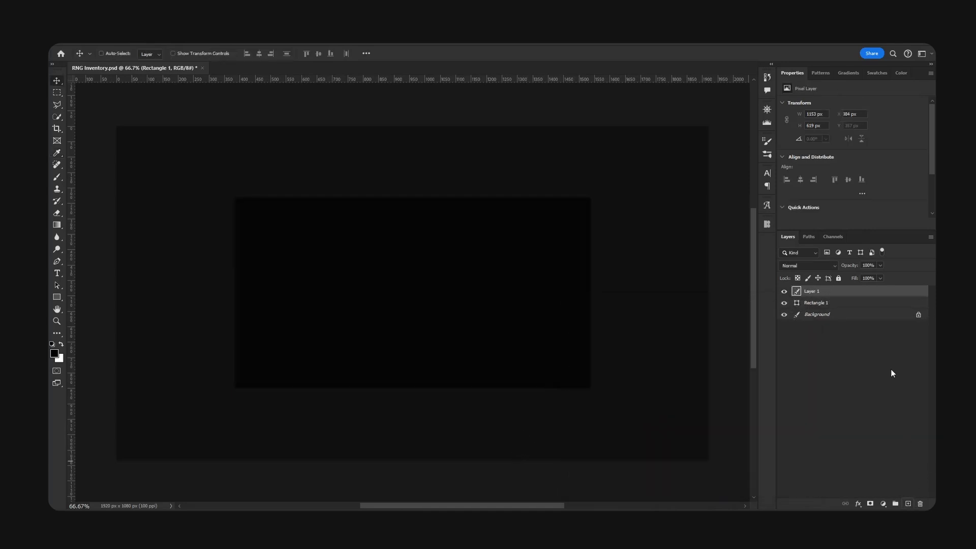
key(b)
key(x)
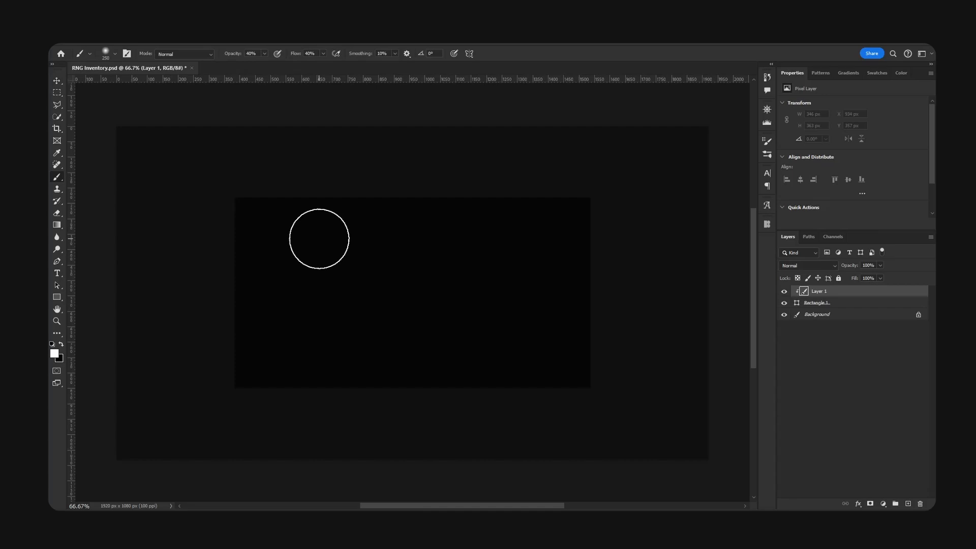
key(bracketright)
key(bracketright)
key(bracketright)
key(bracketright)
key(bracketright)
key(bracketright)
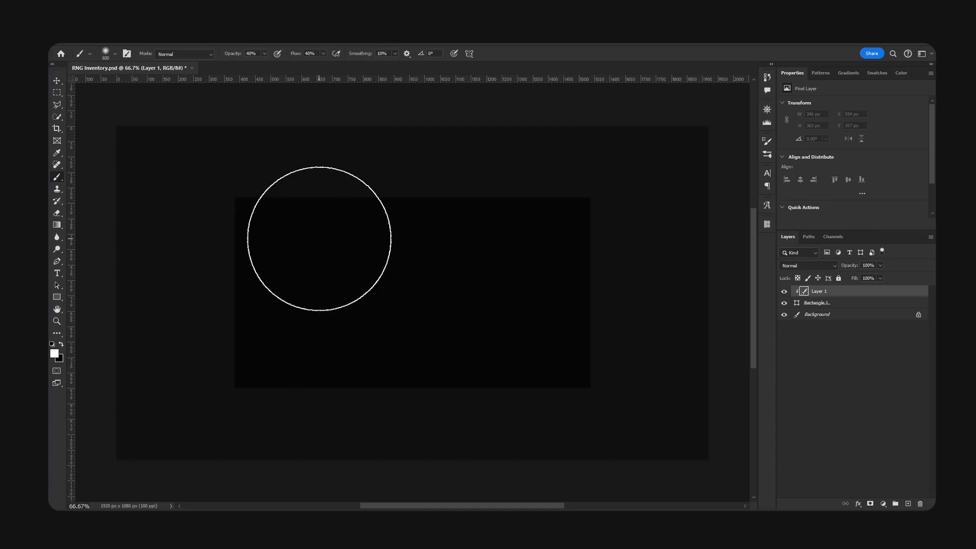
click(209, 218)
shift+click(657, 202)
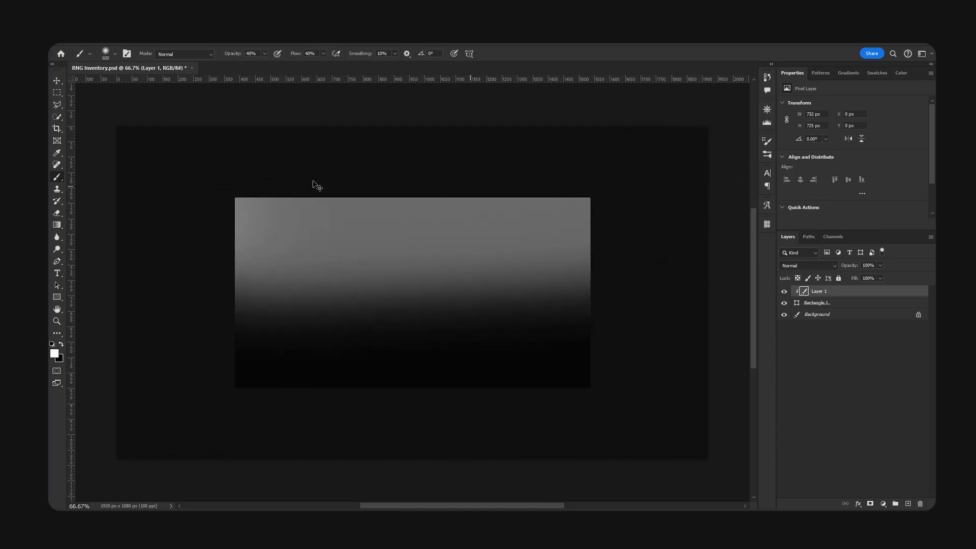
key(ctrl+z)
key(ctrl+z)
Paint a straight soft white band across the rectangle's upper part and stretch it vertically to about 137%.
shift+click(736, 179)
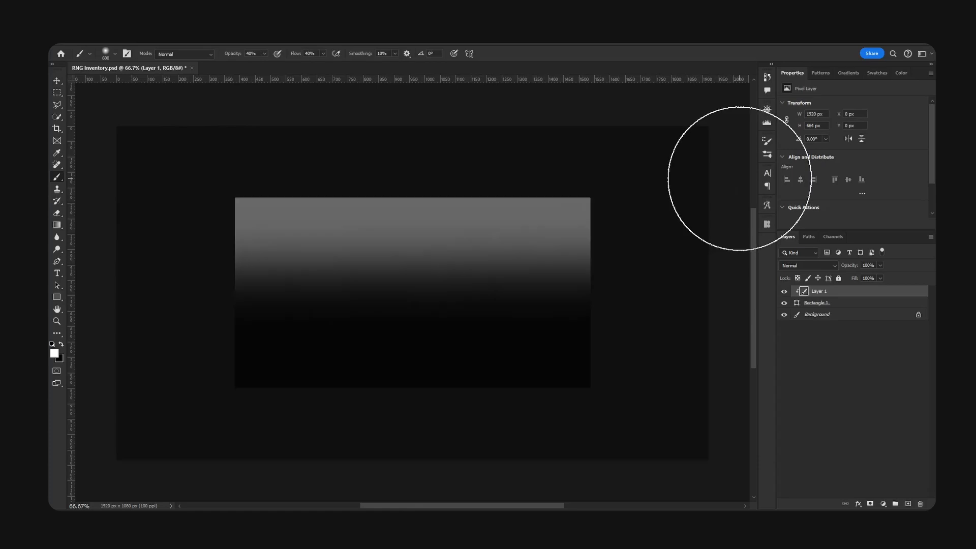
key(v)
drag(580, 258, 586, 211)
key(ctrl+t)
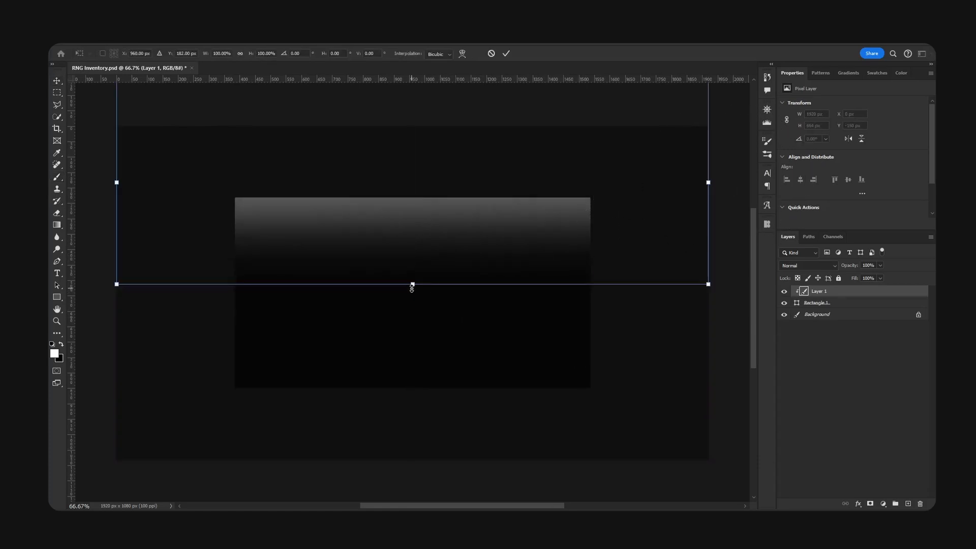
drag(412, 284, 451, 362)
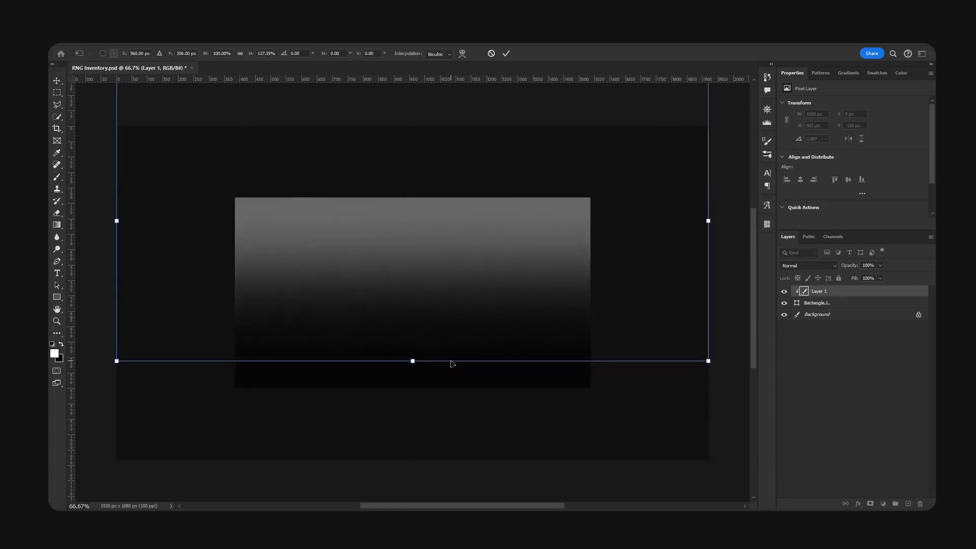
key(Return)
Adjust the white band's vertical position within the rectangle and lower its layer opacity to 5%.
drag(514, 267, 542, 211)
drag(517, 289, 563, 304)
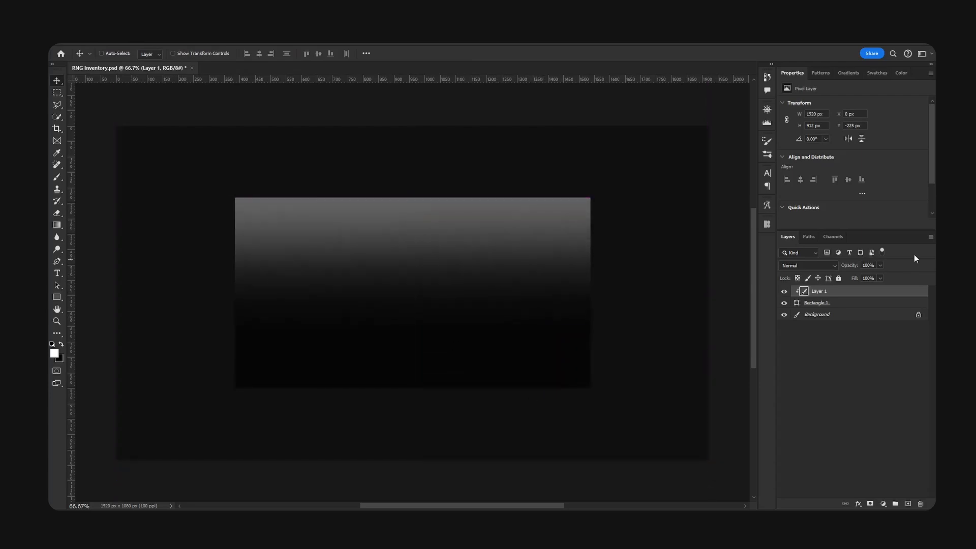
drag(857, 265, 653, 278)
drag(641, 262, 633, 301)
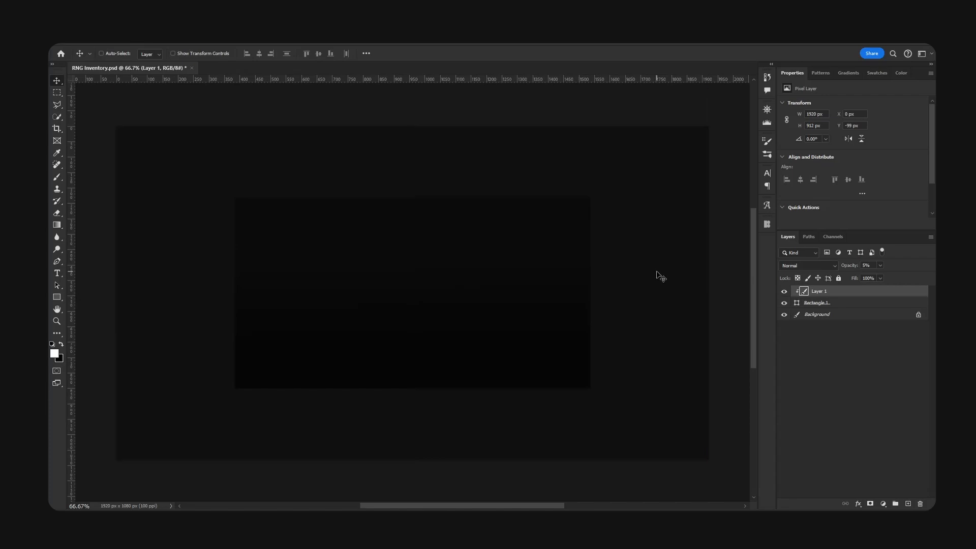
Duplicate the rectangle above the clipped highlight layer and give the copy no fill and a white stroke.
click(826, 305)
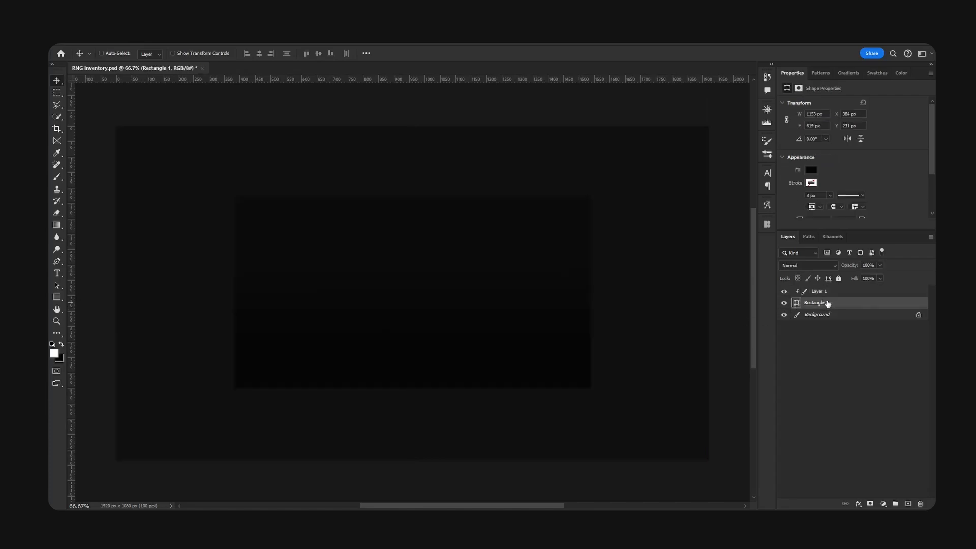
drag(828, 304, 823, 287)
click(812, 170)
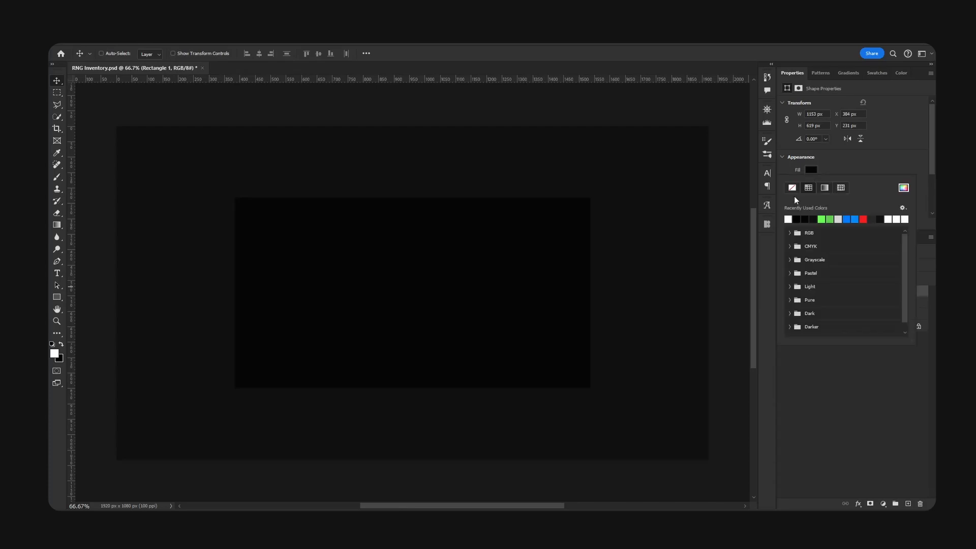
click(793, 188)
click(811, 183)
click(788, 232)
scroll(824, 212, down, 1)
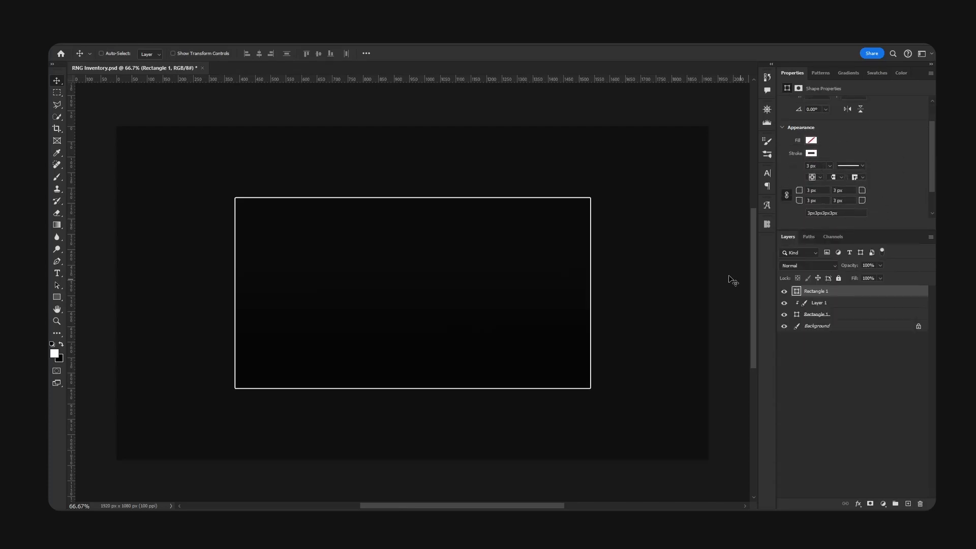
Add a Gradient Overlay to the outline rectangle and set the gradient's starting color stop to #2a2a2a.
double_click(828, 294)
click(686, 275)
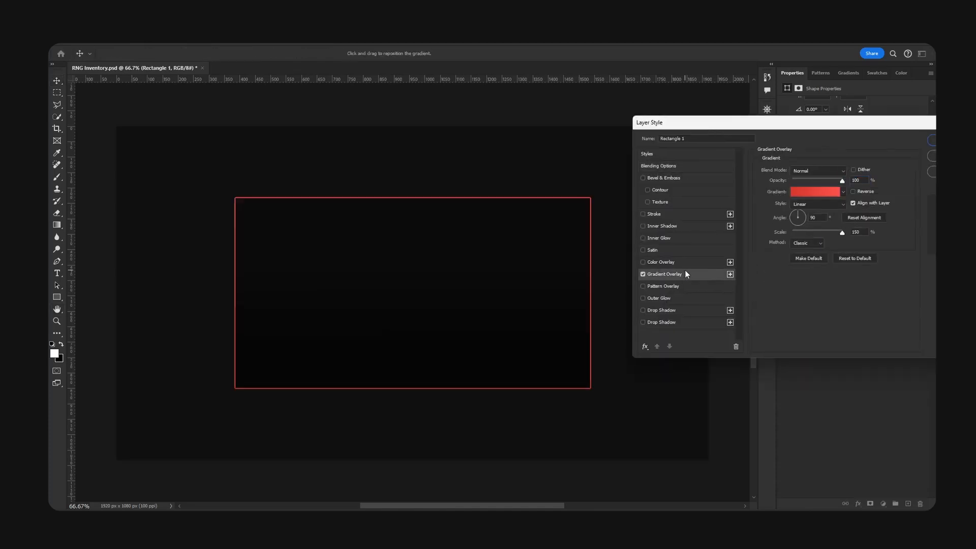
click(813, 192)
double_click(549, 336)
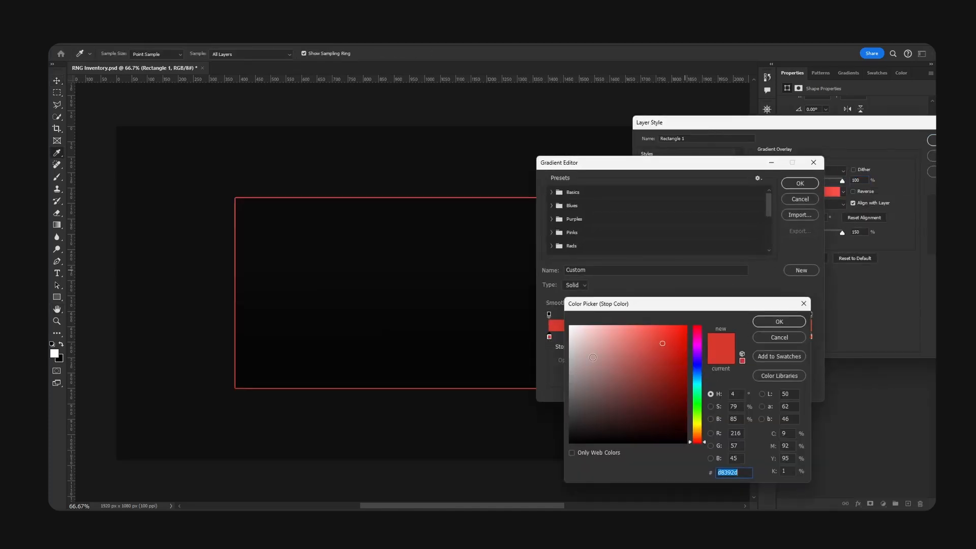
drag(600, 387, 568, 424)
click(779, 322)
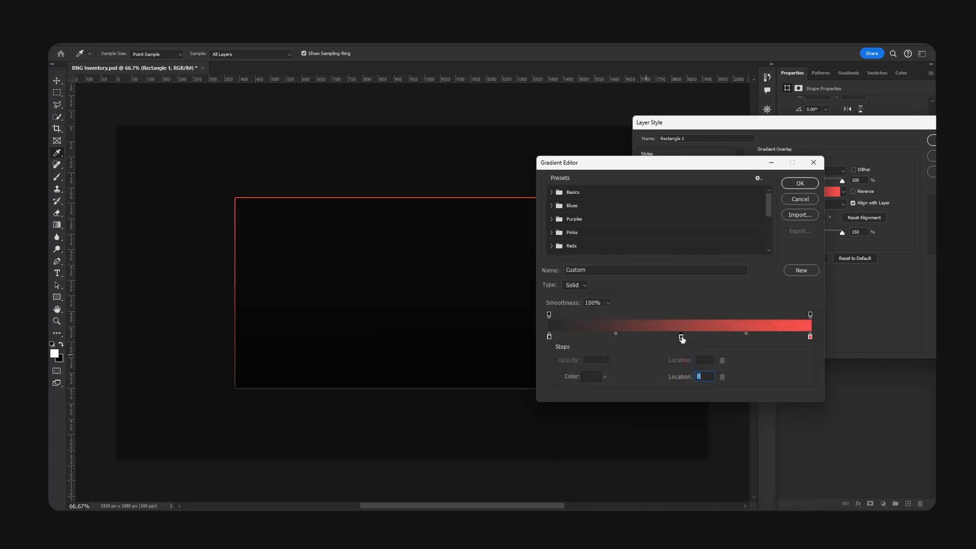
Set the gradient's end color stop to #1c1c1c.
double_click(811, 337)
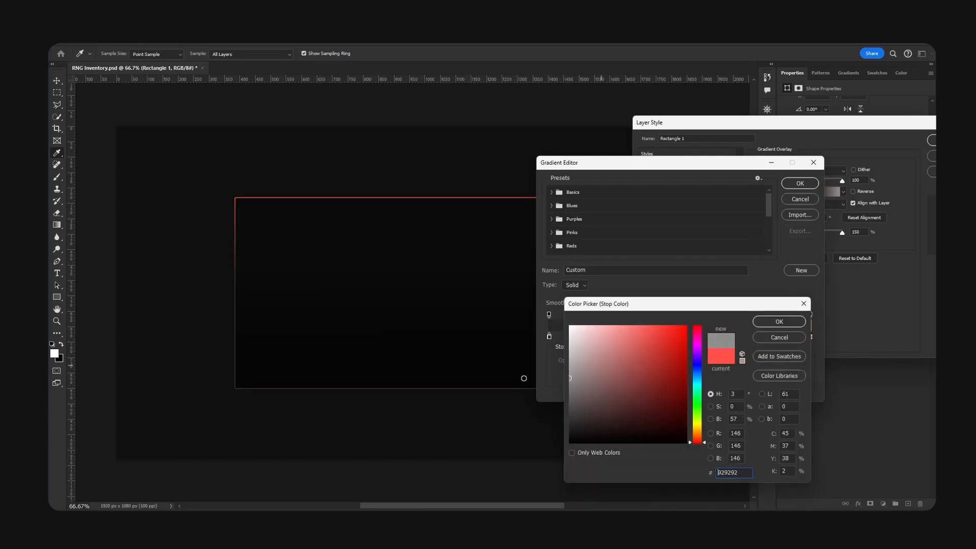
mouse_move(523, 378)
mouse_down()
mouse_move(606, 414)
mouse_move(589, 427)
mouse_up()
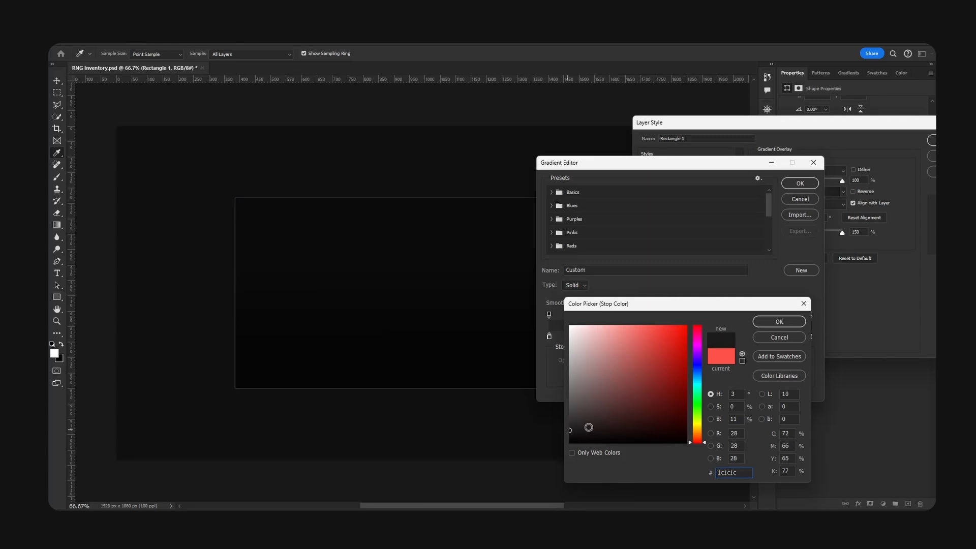
click(770, 322)
Set the gradient's middle color stop to #7b7b7b and shift it to a location of about 34%.
double_click(681, 337)
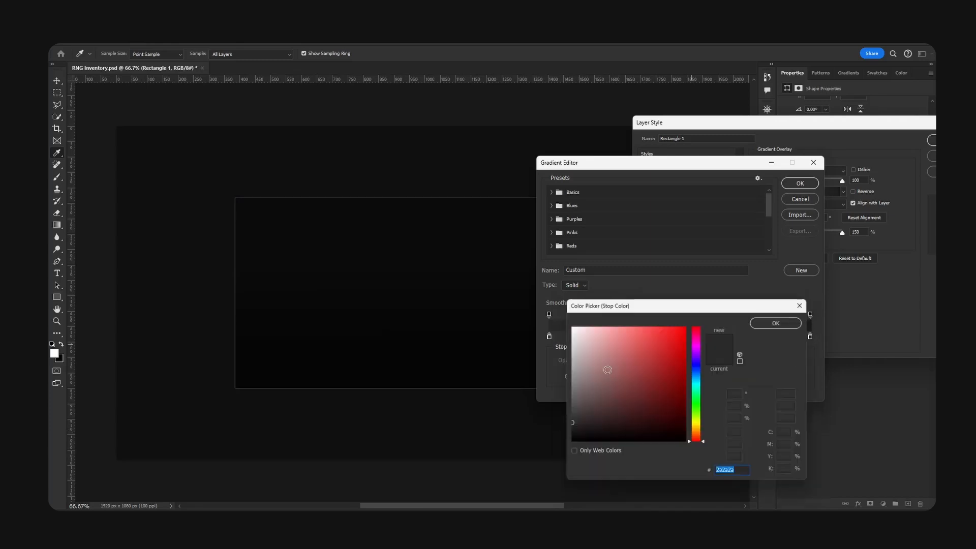
text(515151)
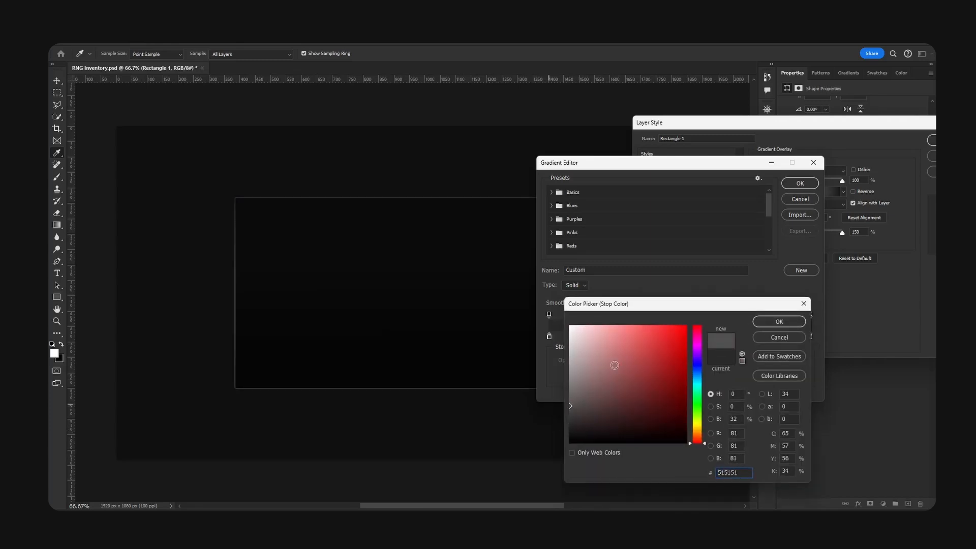
drag(585, 385, 555, 389)
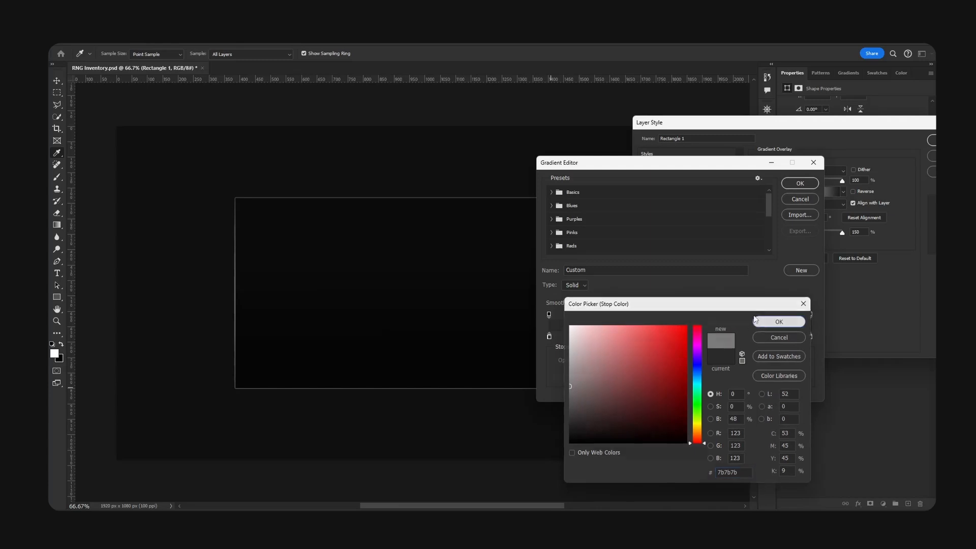
click(777, 322)
drag(783, 323, 739, 323)
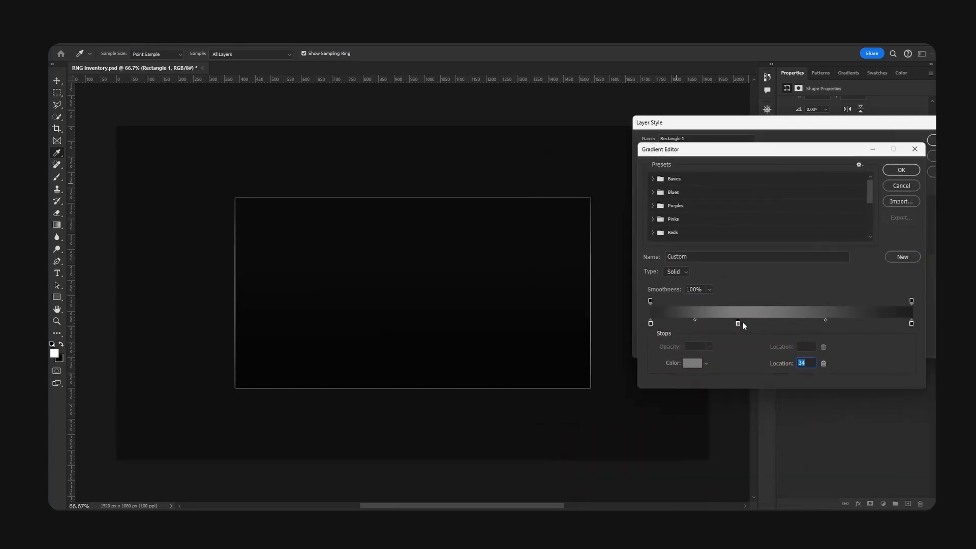
Add a light grey color stop to the gradient at location 68% and accept the edited gradient.
click(828, 323)
double_click(828, 322)
mouse_move(597, 347)
mouse_down()
mouse_move(529, 340)
mouse_move(579, 360)
mouse_move(566, 367)
mouse_up()
click(779, 323)
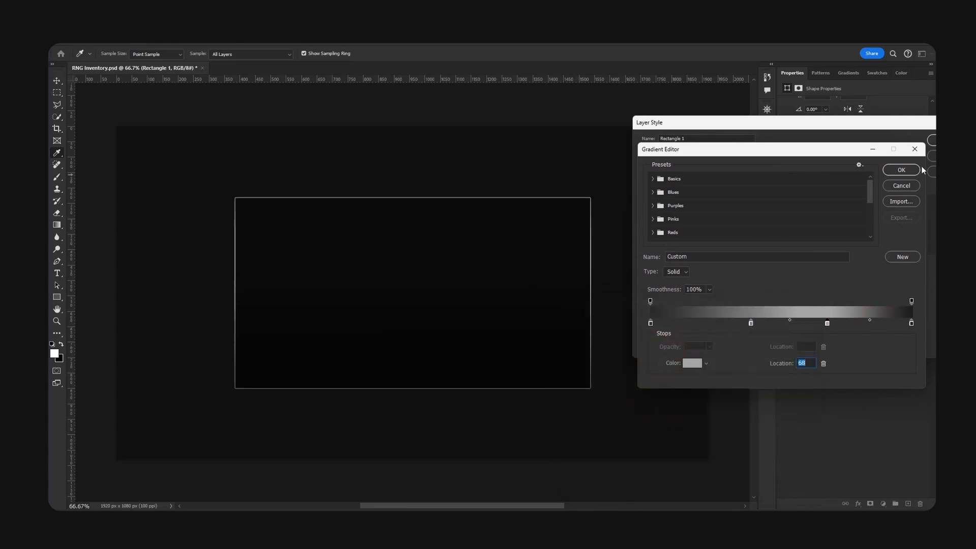
click(901, 170)
Set the outline's Gradient Overlay angle to about -36°.
drag(811, 124, 789, 107)
click(716, 220)
click(713, 222)
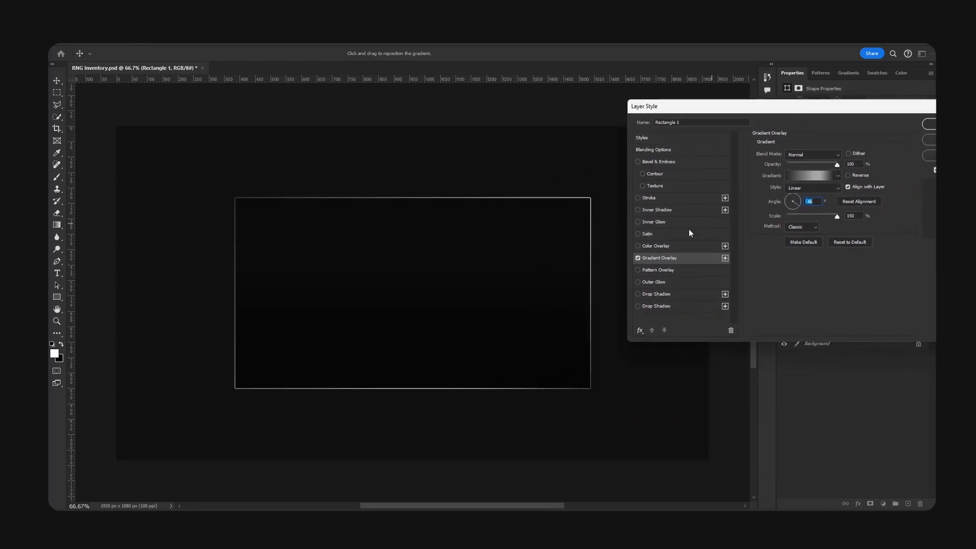
Set the outline's Gradient Overlay angle to about -58° and scale to about 79%, accept the style and collapse the layer's effects list.
click(795, 209)
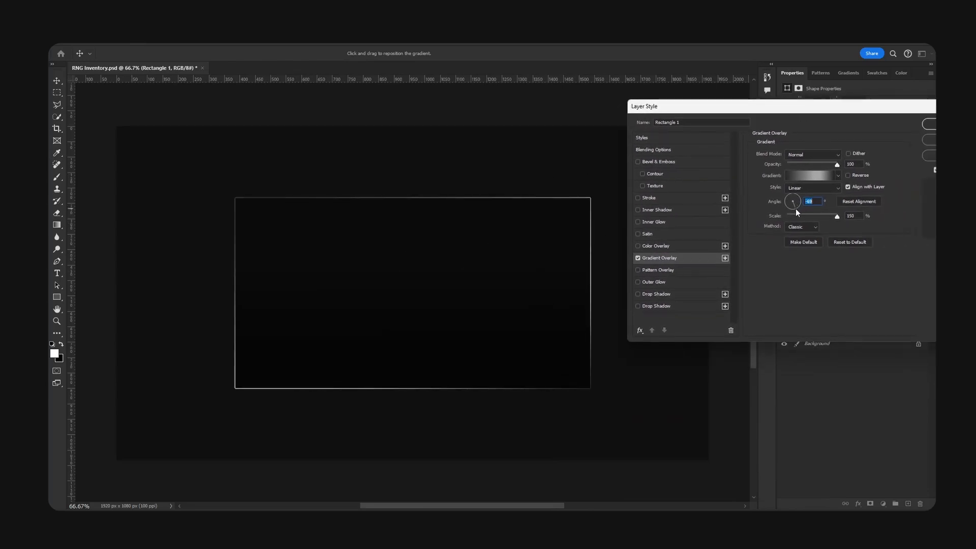
mouse_move(835, 216)
mouse_down()
mouse_move(764, 221)
mouse_move(831, 216)
mouse_move(781, 218)
mouse_move(823, 217)
mouse_up()
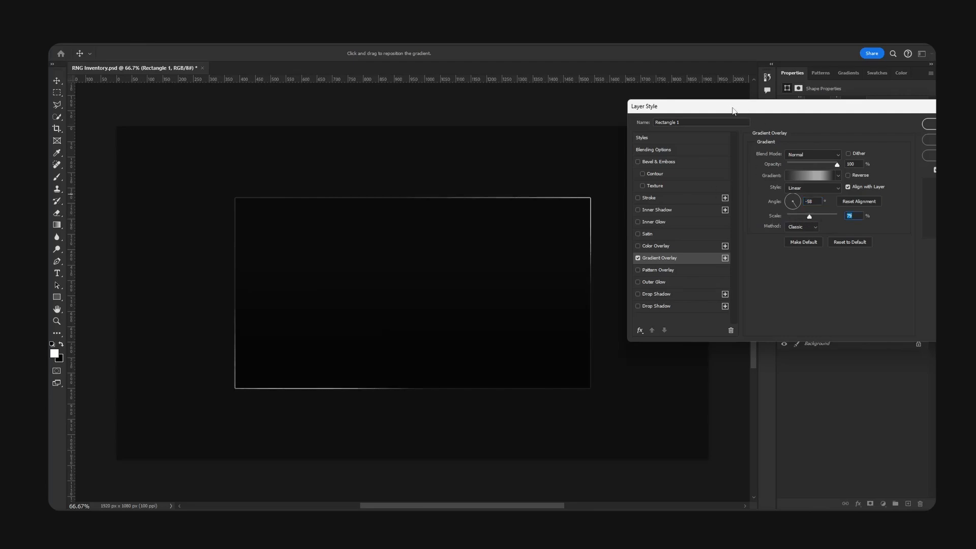
drag(733, 110, 578, 128)
click(798, 143)
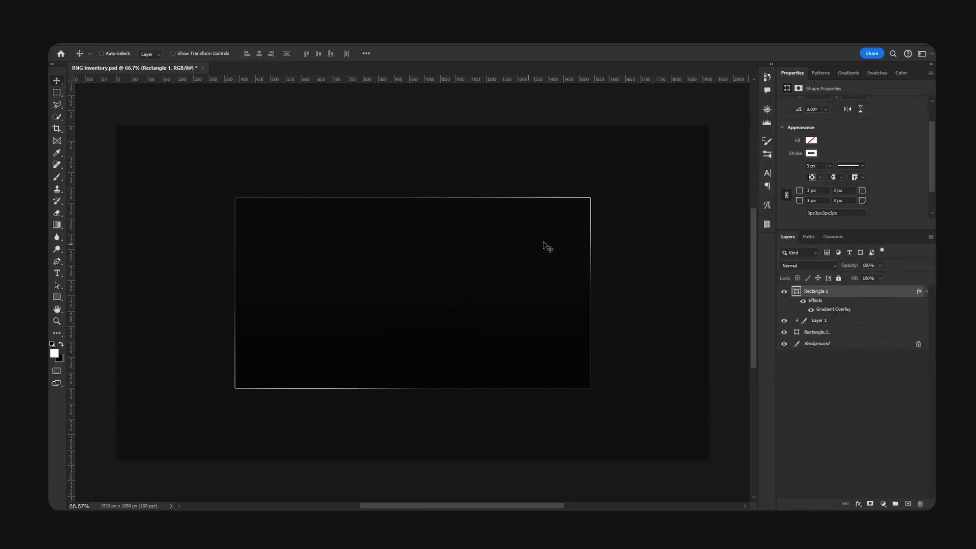
click(926, 293)
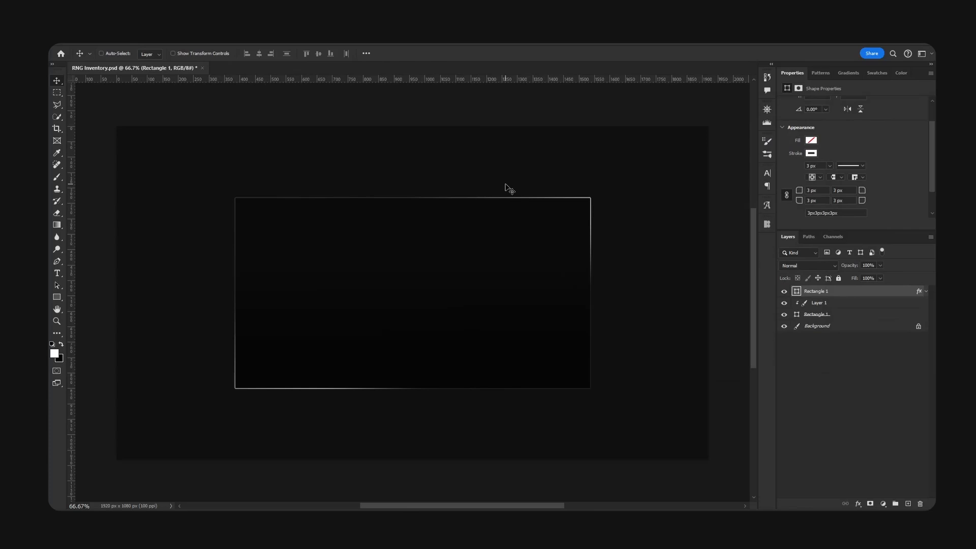
Shift the panel's fill, shading and outline layers down together, then duplicate them and move the copy up.
ctrl+click(816, 315)
click(835, 305)
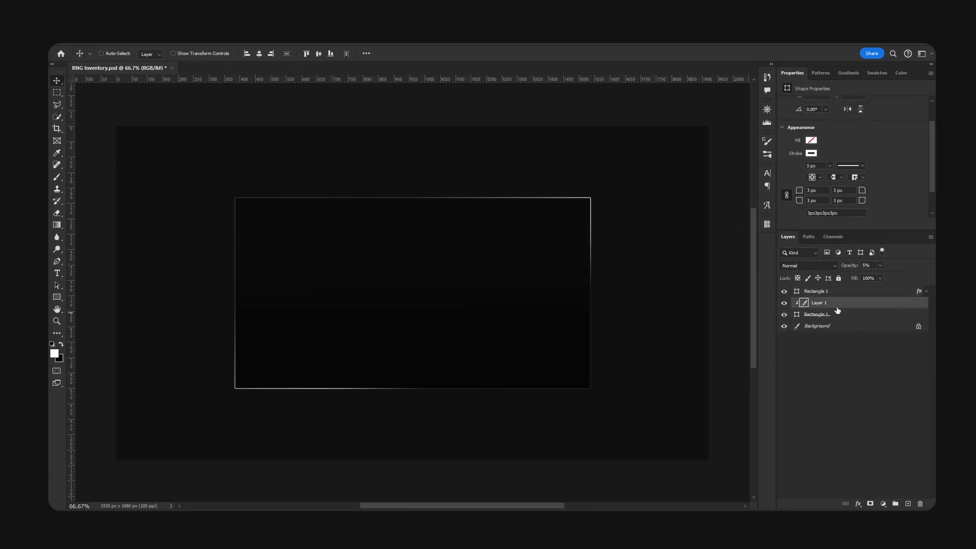
click(818, 314)
shift+click(826, 295)
drag(540, 287, 540, 317)
alt+drag(843, 298, 841, 287)
drag(554, 340, 577, 275)
Shrink the duplicated panel's fill vertically to about 17.6% of its height, keeping its upper edge in place, as a header bar.
click(834, 316)
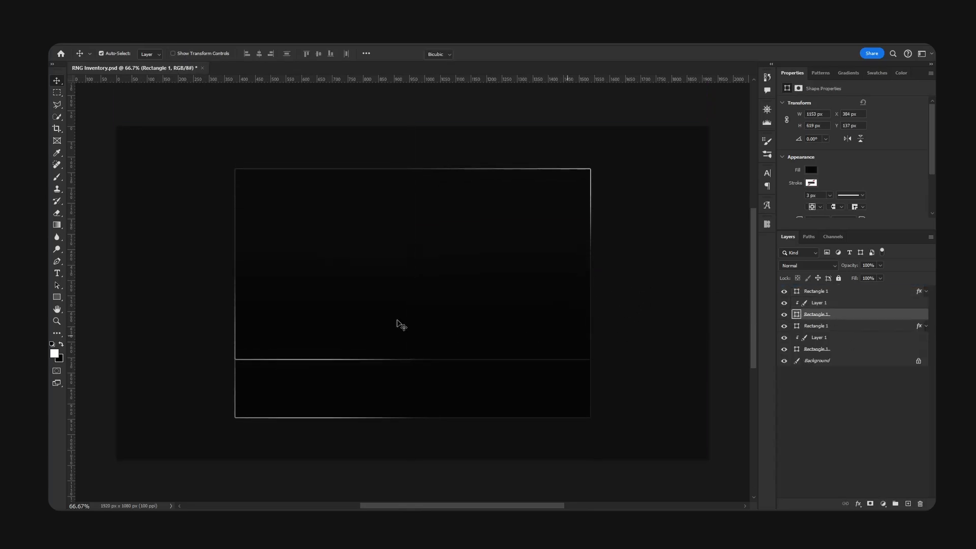
key(ctrl+t)
drag(412, 359, 438, 204)
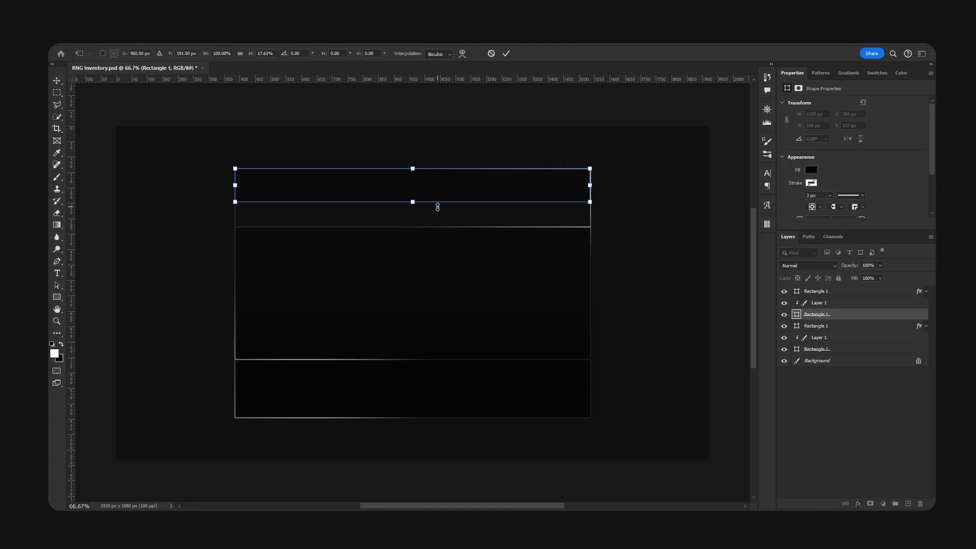
key(Return)
Shrink the duplicated gradient outline vertically to about 17.9% so that it frames the header bar.
click(863, 295)
key(ctrl+t)
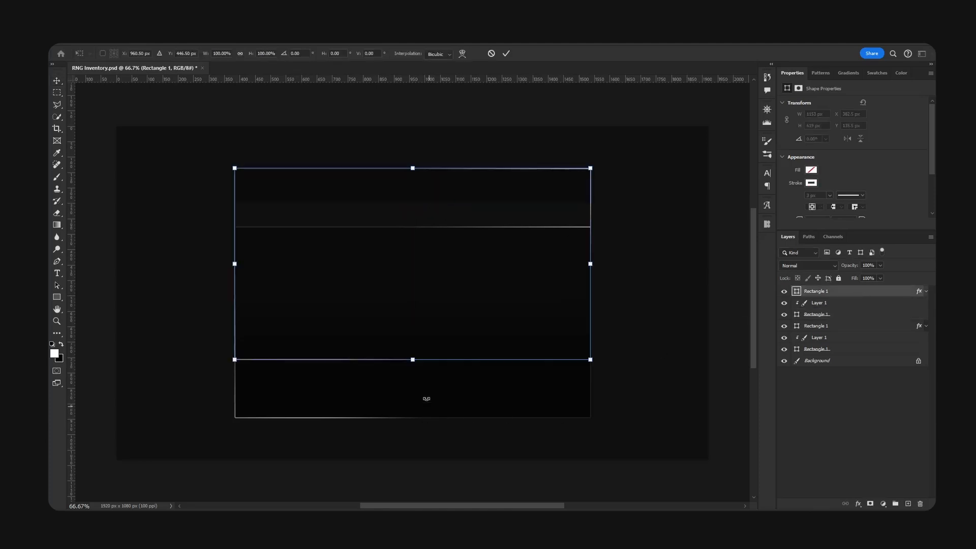
drag(412, 359, 413, 202)
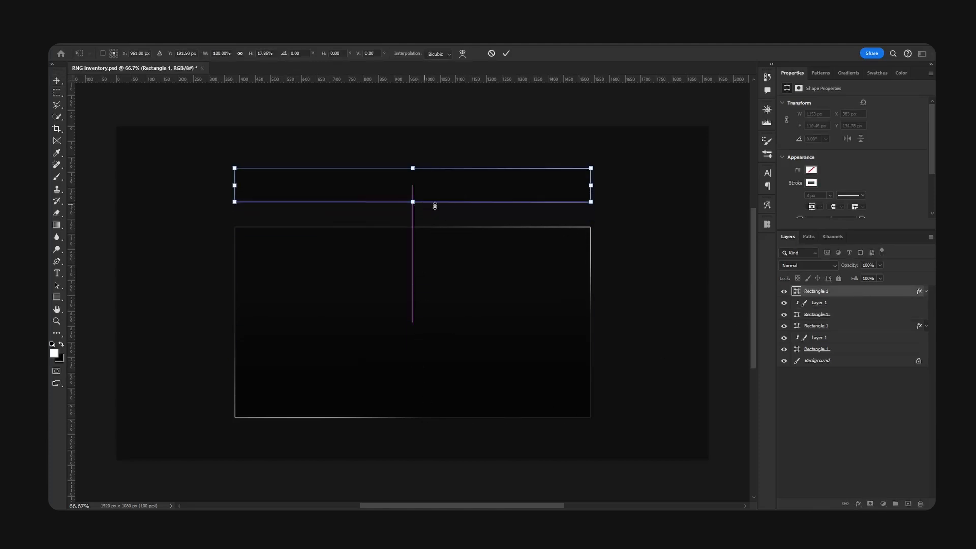
key(Return)
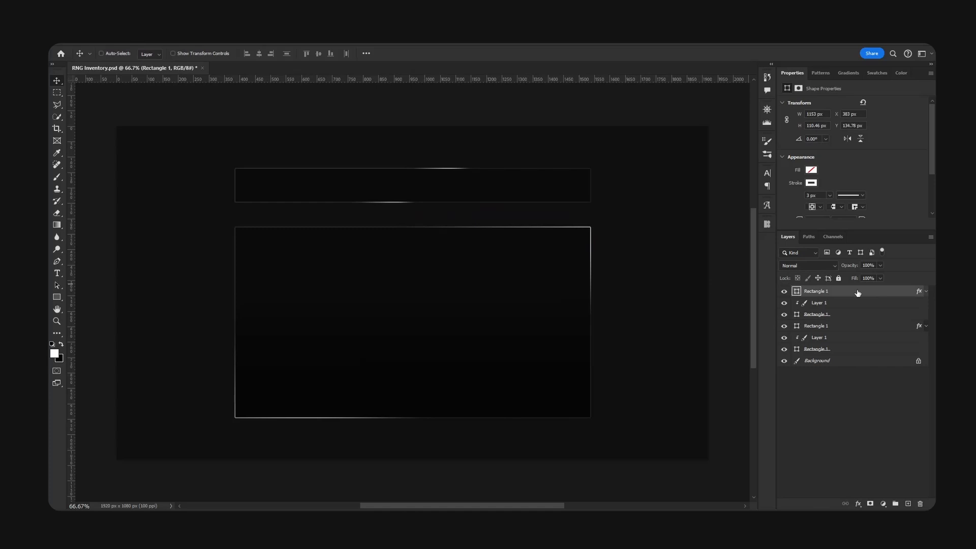
Set the header outline's Gradient Overlay angle to about -85° and save the document with Maximize Compatibility enabled.
drag(603, 131, 700, 137)
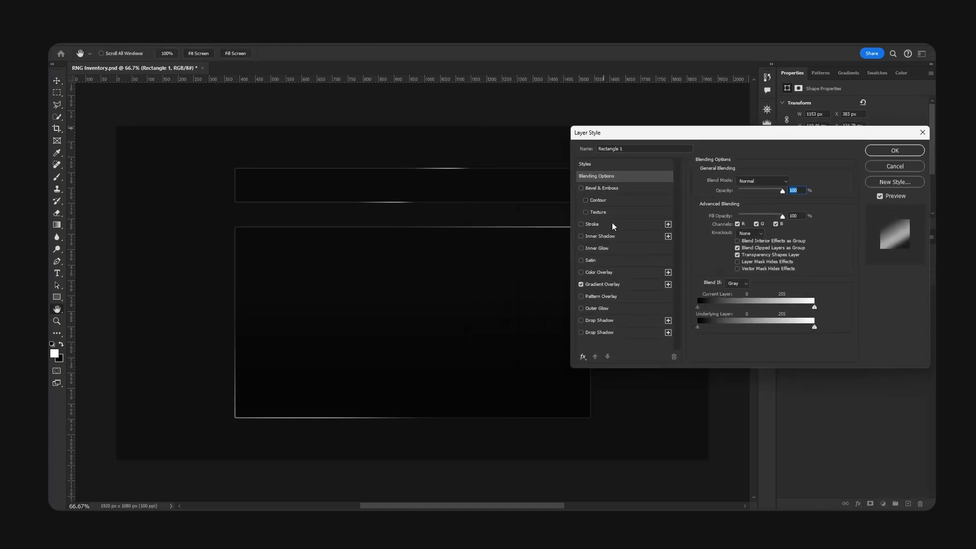
click(605, 285)
drag(742, 225, 735, 233)
click(872, 152)
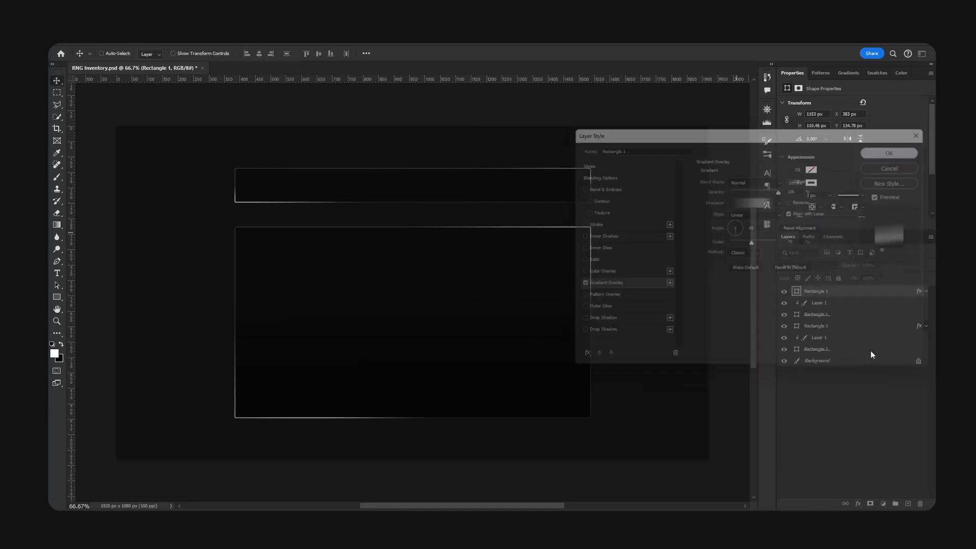
key(ctrl+s)
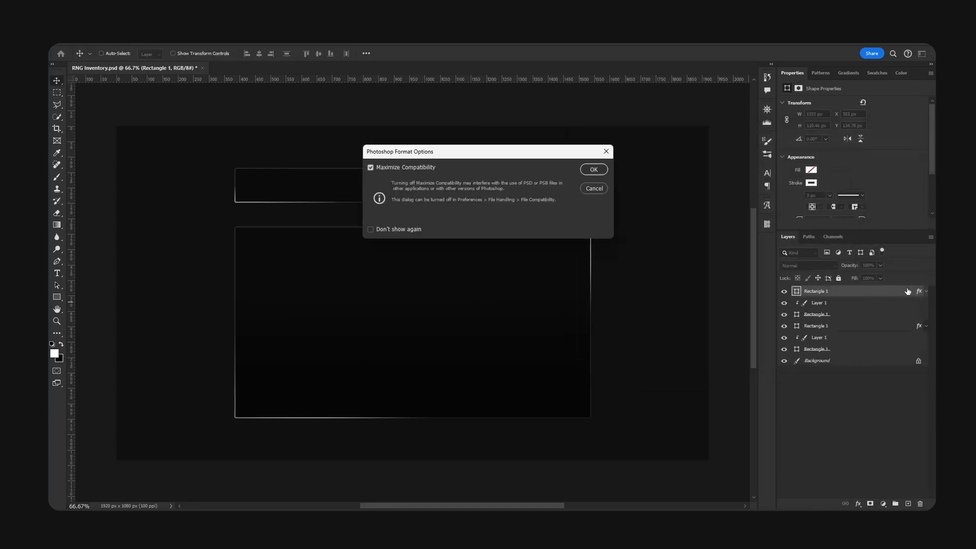
click(593, 170)
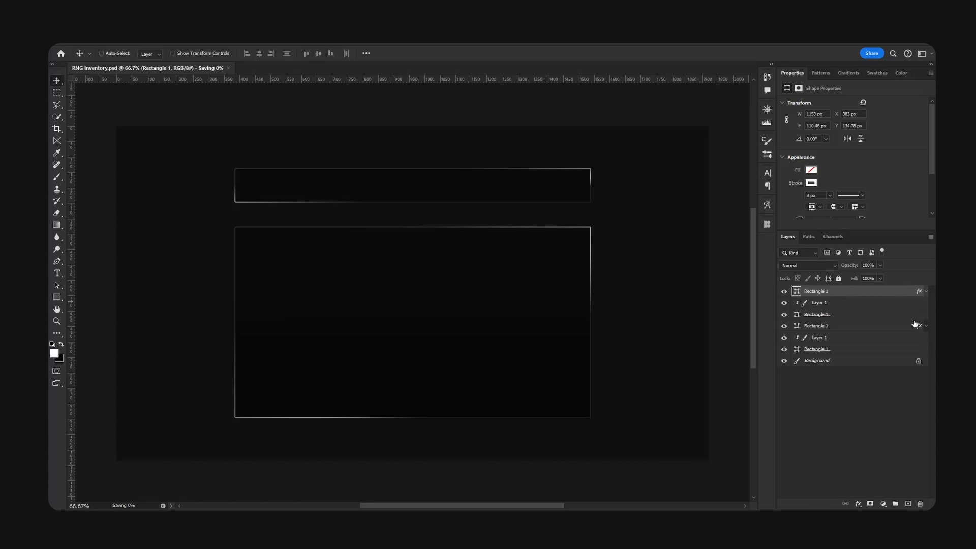
Move the header bar's three layers down to just above the main panel and save the document.
ctrl+click(876, 313)
drag(580, 188, 581, 208)
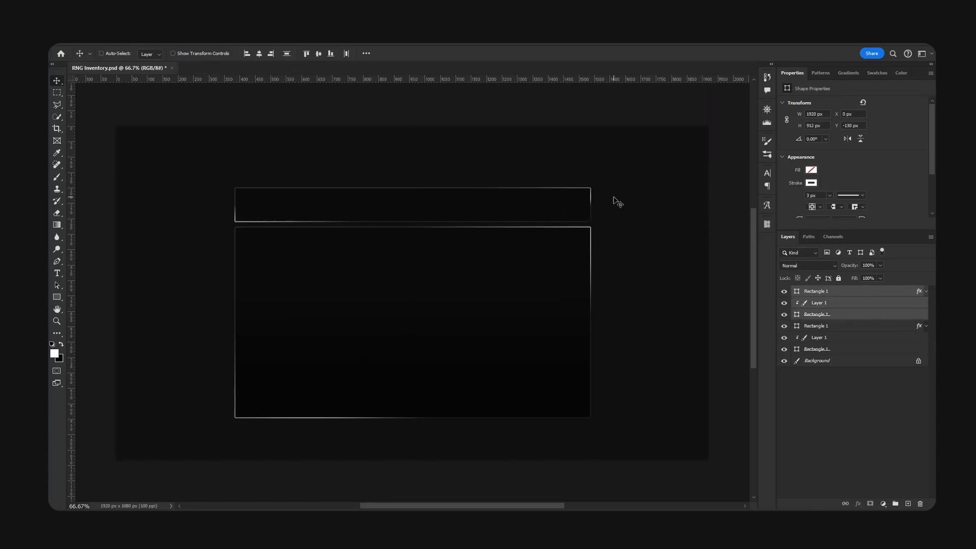
click(842, 291)
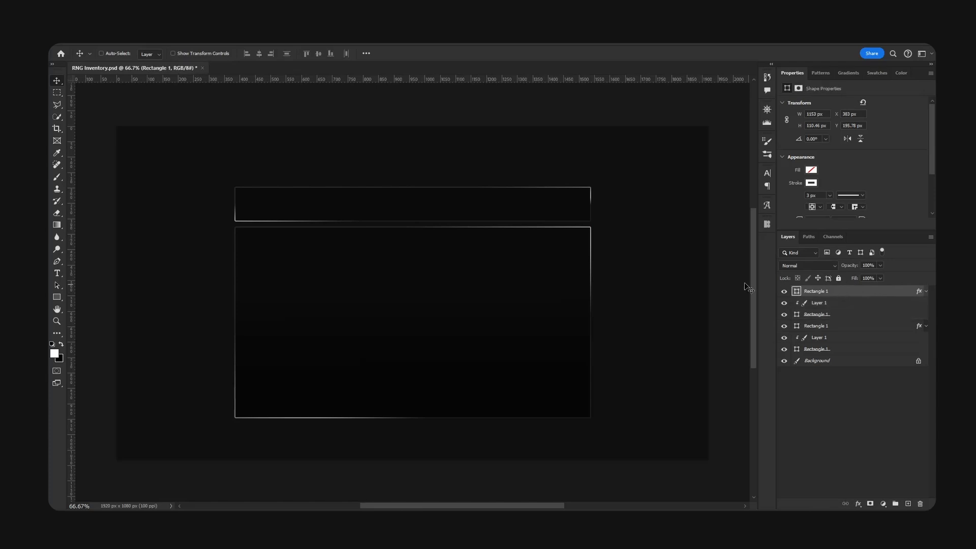
key(ctrl+s)
Move the header bar and main panel up together until the header outline sits at about Y 158 px.
shift+click(836, 351)
drag(556, 258, 531, 234)
drag(605, 235, 605, 239)
Add a text layer above the header outline reading "Inventory" and set its font to Arial Bold.
click(862, 296)
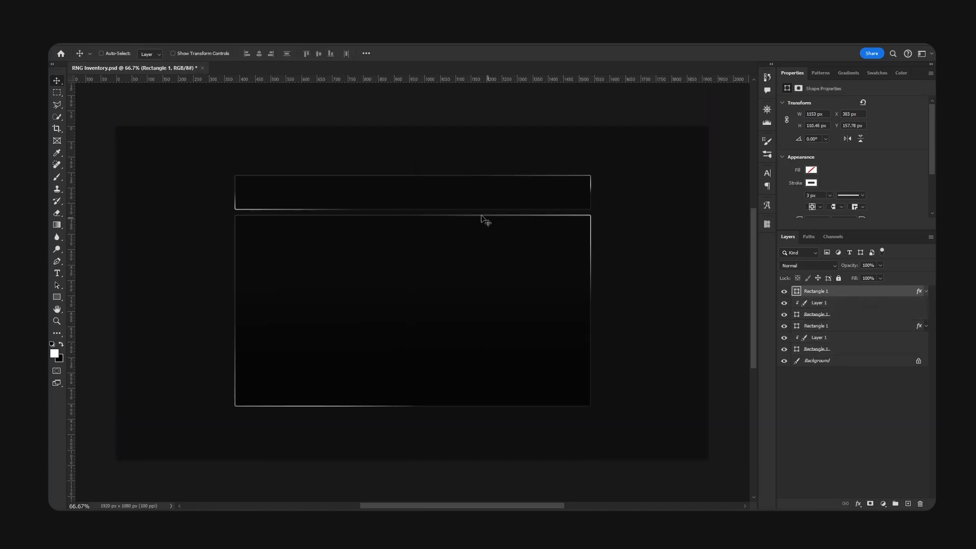
key(t)
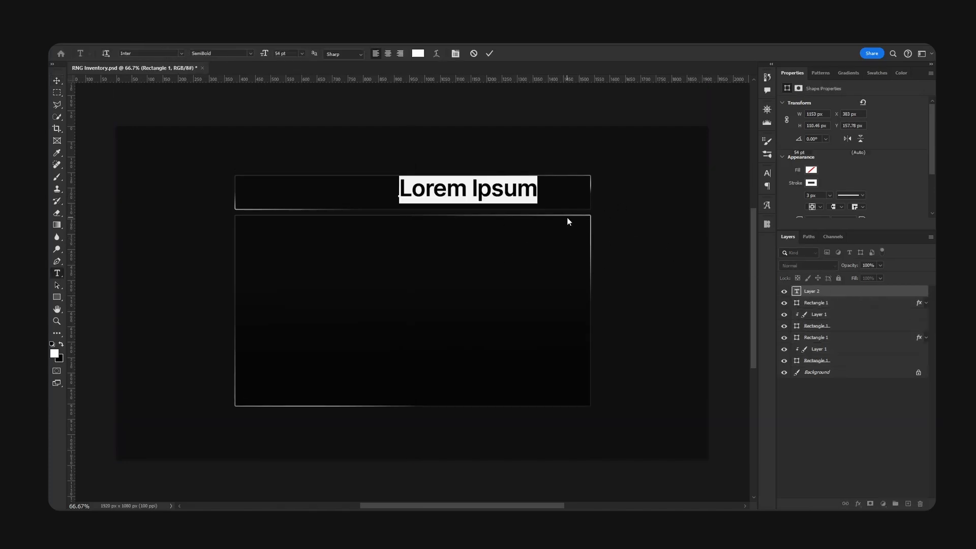
text(Inventory)
key(ctrl+a)
click(150, 54)
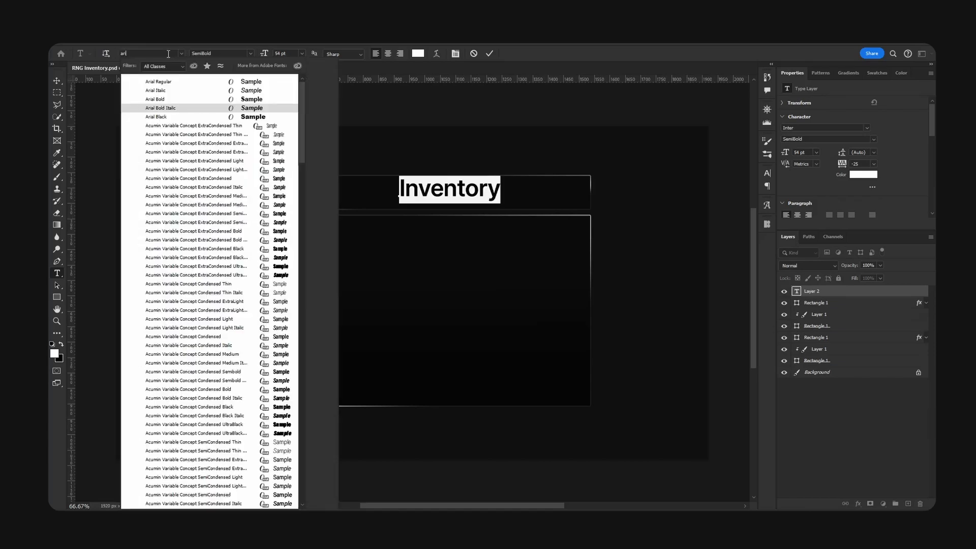
text(Arial)
click(182, 100)
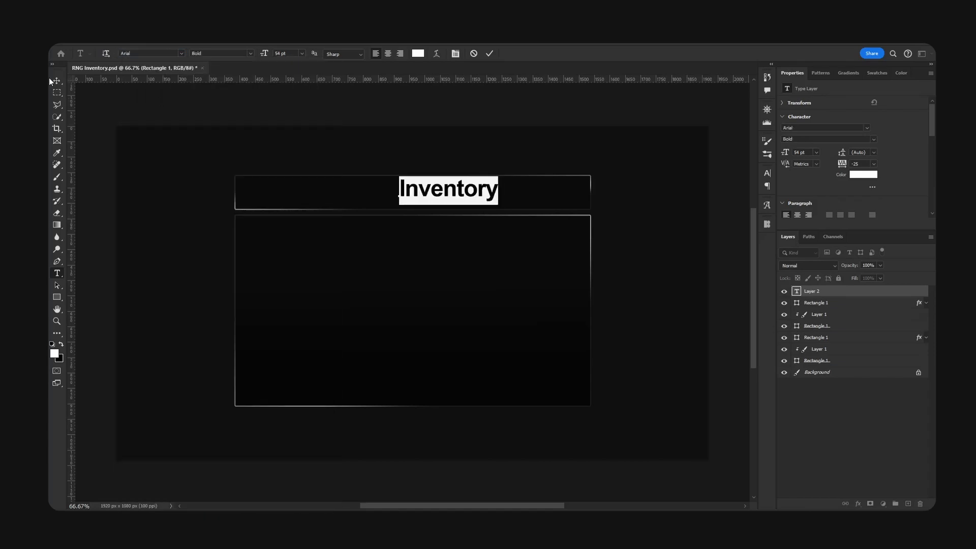
Scale the "Inventory" title down to about 47.5 pt and center it within the header bar.
click(57, 81)
drag(514, 201, 460, 179)
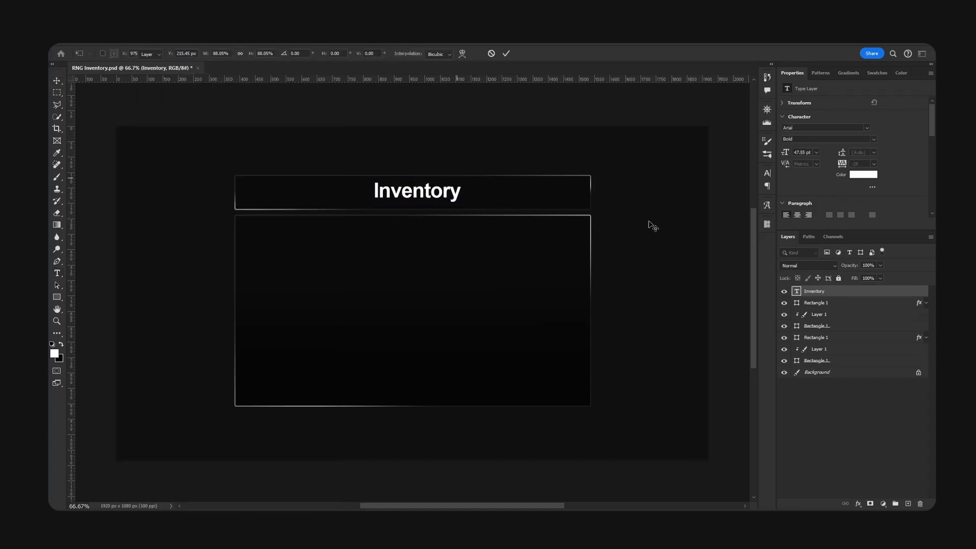
ctrl+click(797, 303)
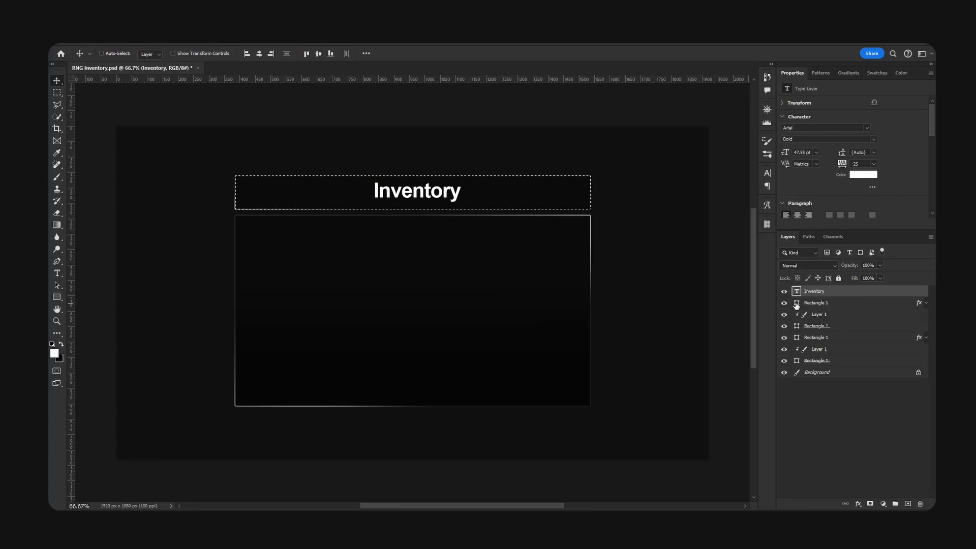
click(319, 53)
key(ctrl+d)
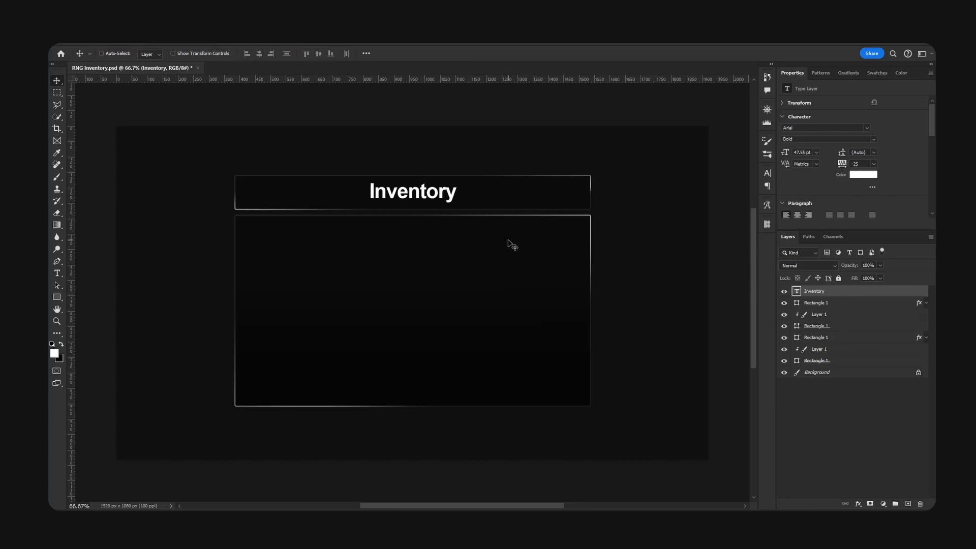
Nudge the "Inventory" title slightly down inside the header bar and save the document.
key(Down)
key(Down)
key(Down)
key(ctrl+s)
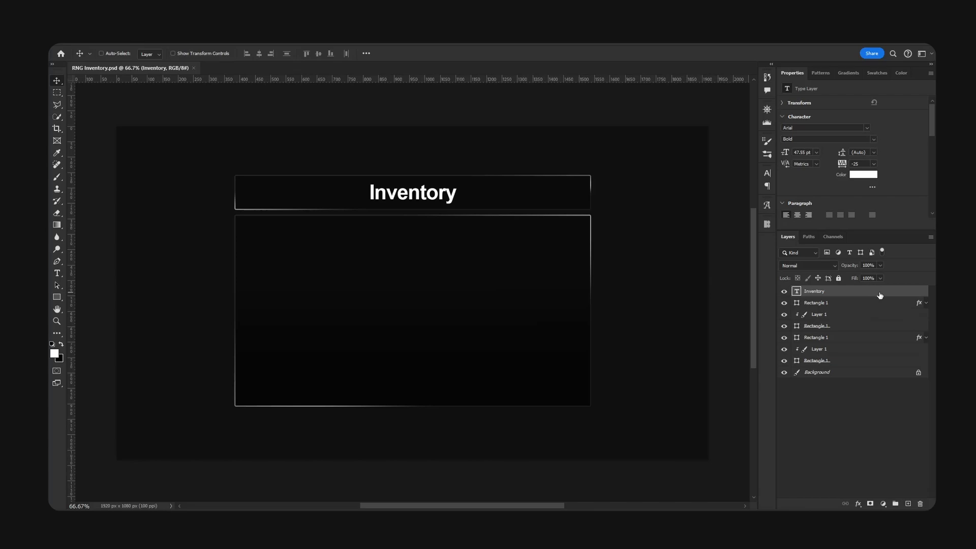
Add a Gradient Overlay to the "Inventory" text and set its gradient's first color stop to #cecece.
click(620, 285)
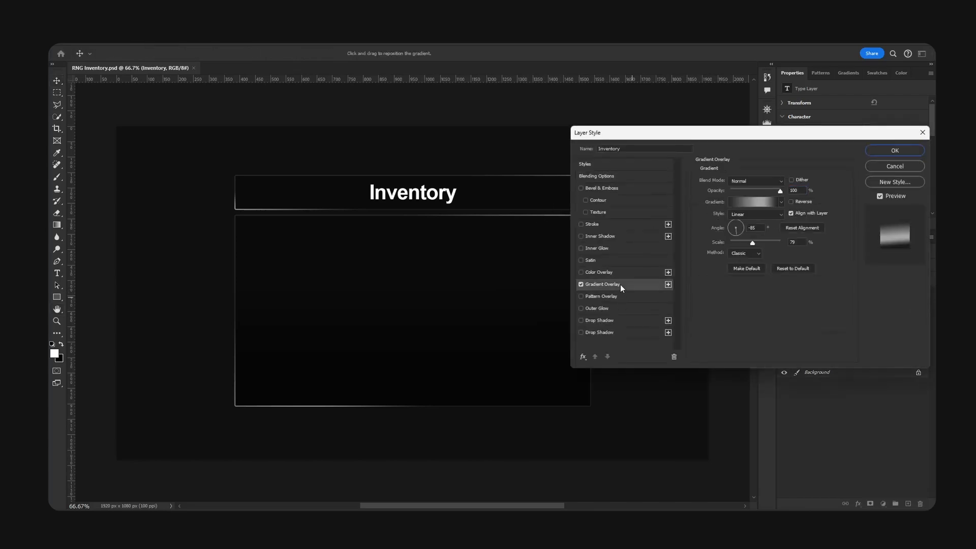
click(760, 203)
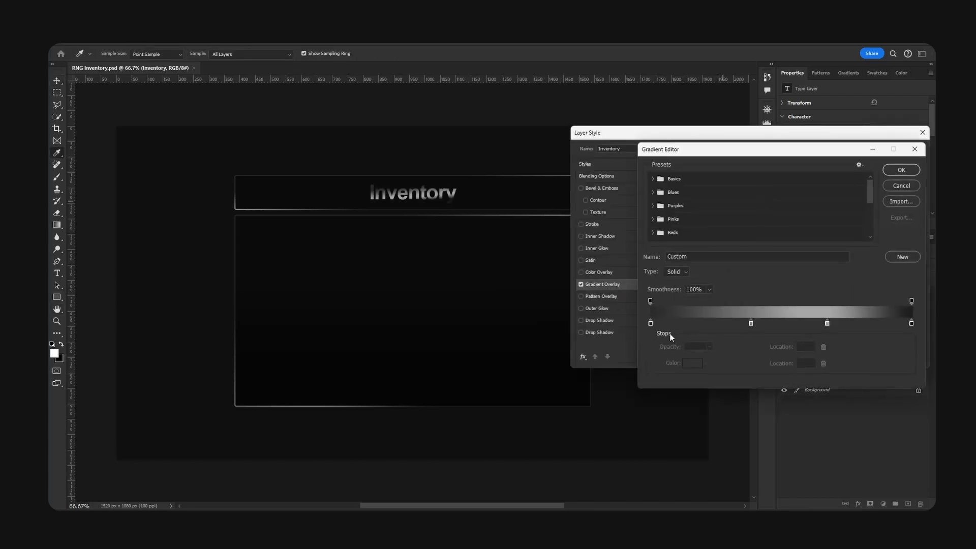
double_click(650, 323)
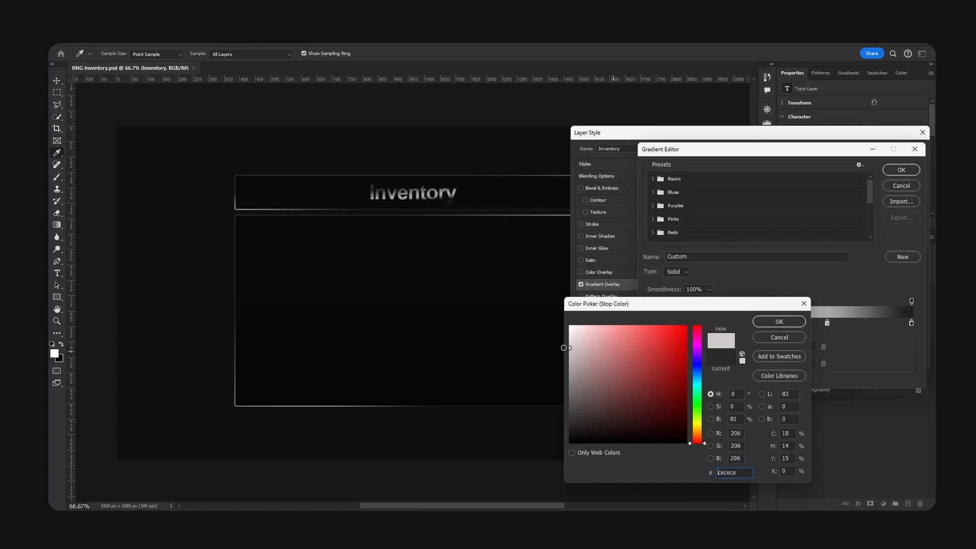
click(772, 322)
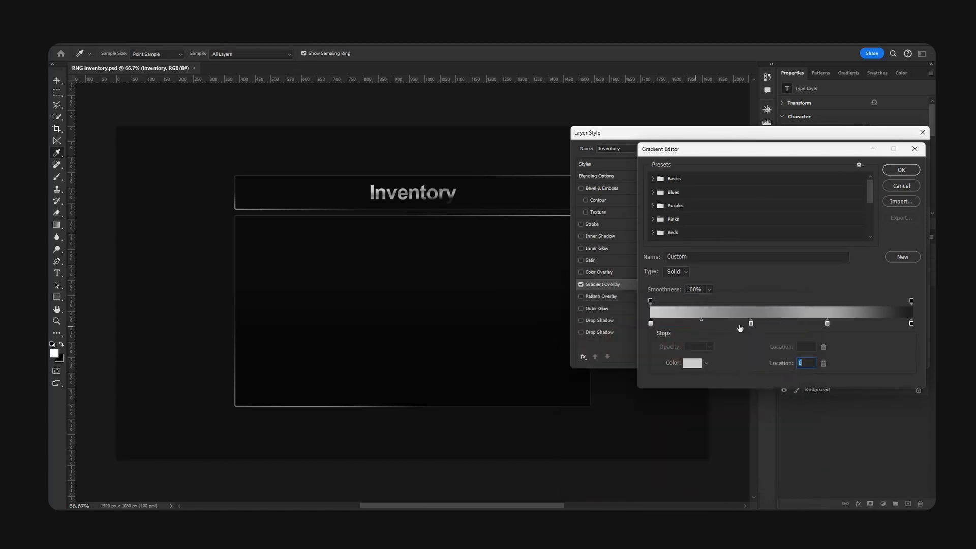
Change the second color stop of the title's gradient to a near-white grey.
double_click(751, 323)
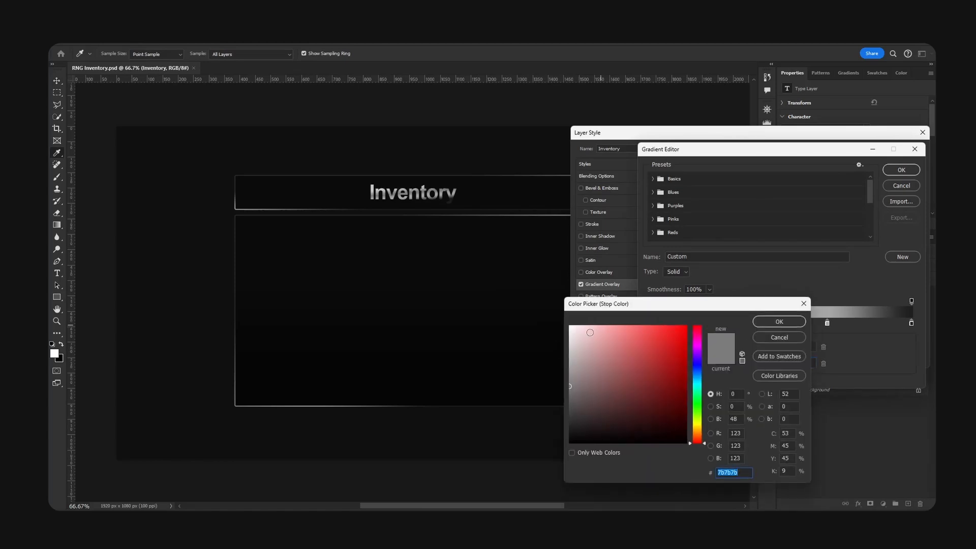
drag(585, 332, 555, 330)
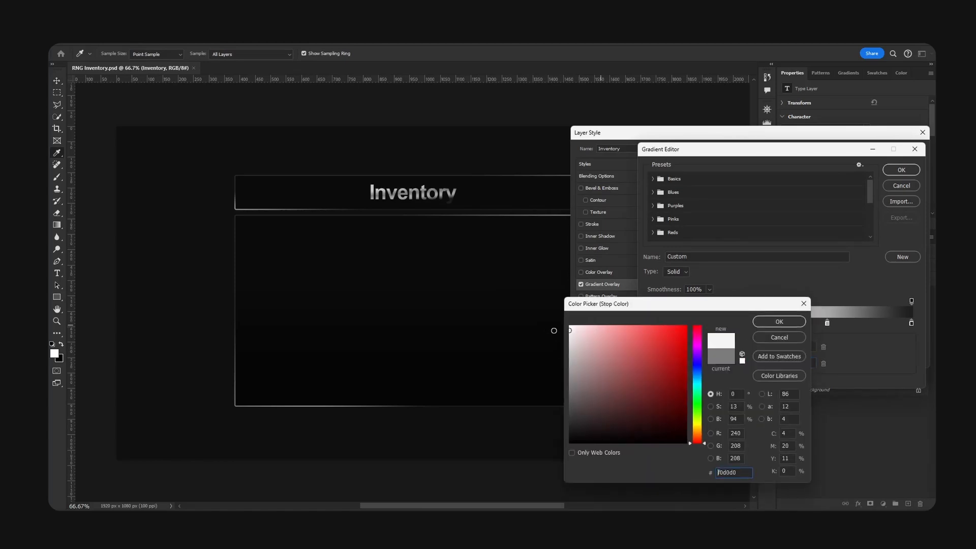
click(768, 323)
Set the end color stop of the title's gradient to #e2e2e2 and accept the edited gradient.
double_click(912, 323)
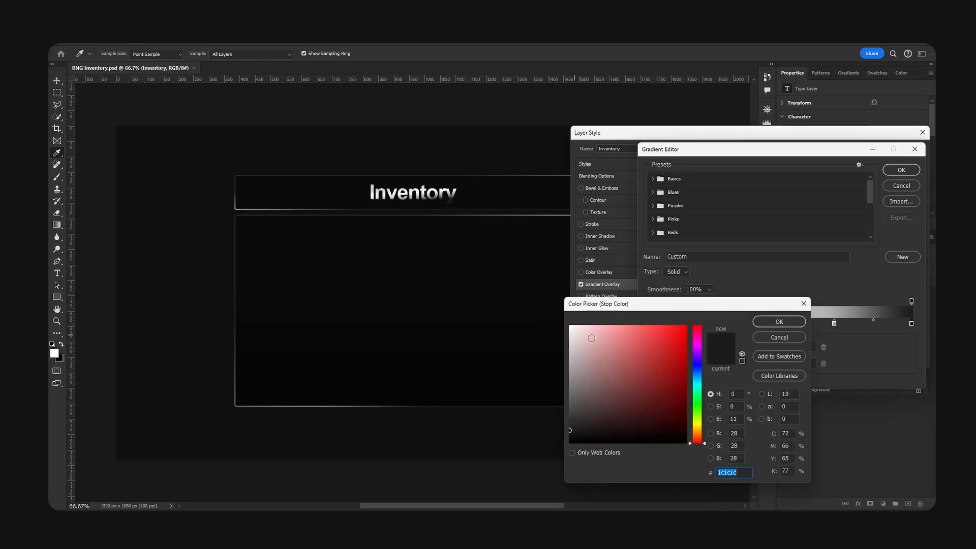
drag(592, 338, 534, 338)
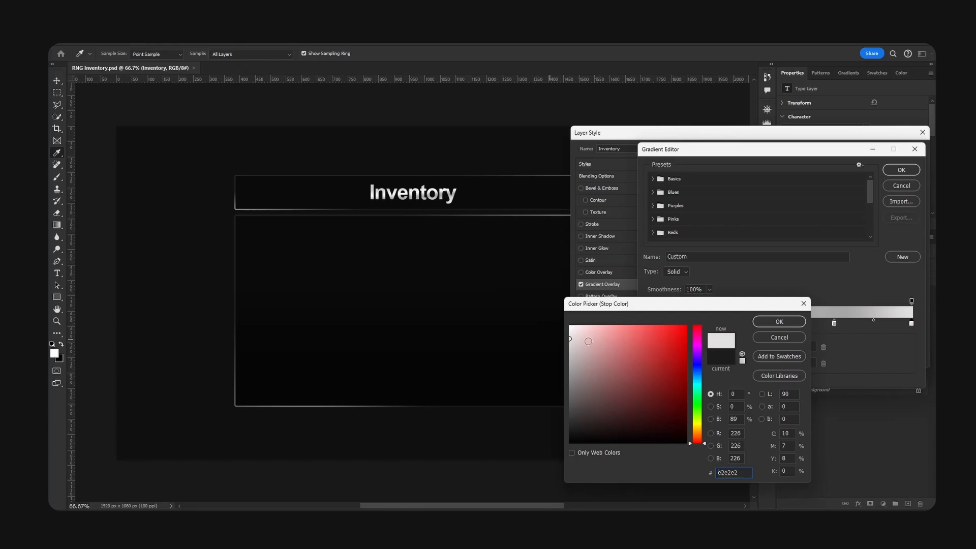
click(780, 321)
click(902, 170)
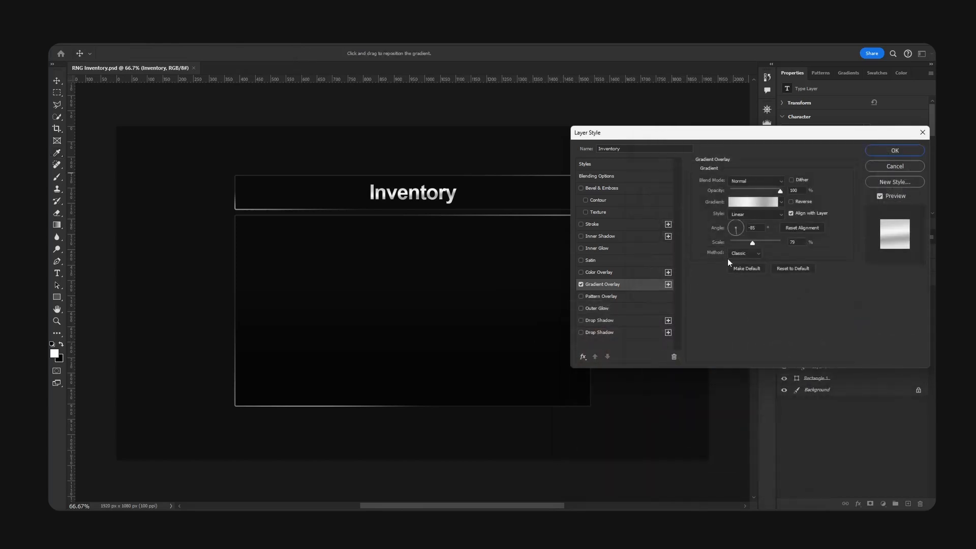
Set the title gradient's angle to about -11° and lighten its color stop at 70% to #c7c7c7, accepting the layer style.
click(739, 231)
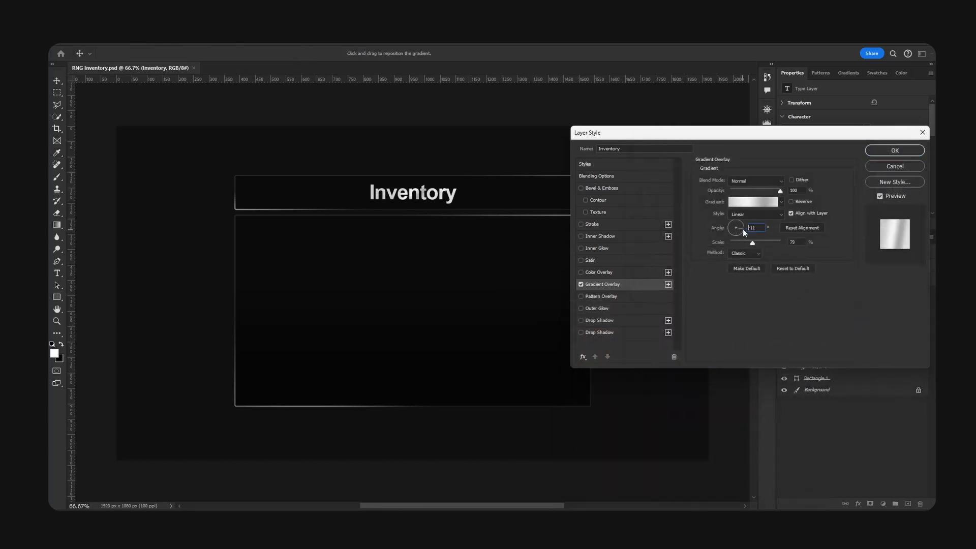
click(759, 204)
double_click(834, 322)
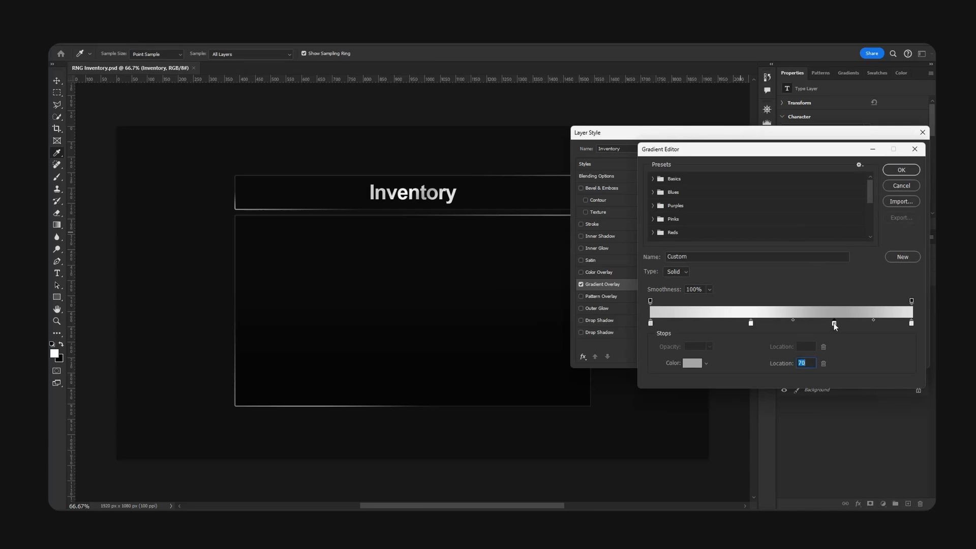
drag(584, 350, 542, 351)
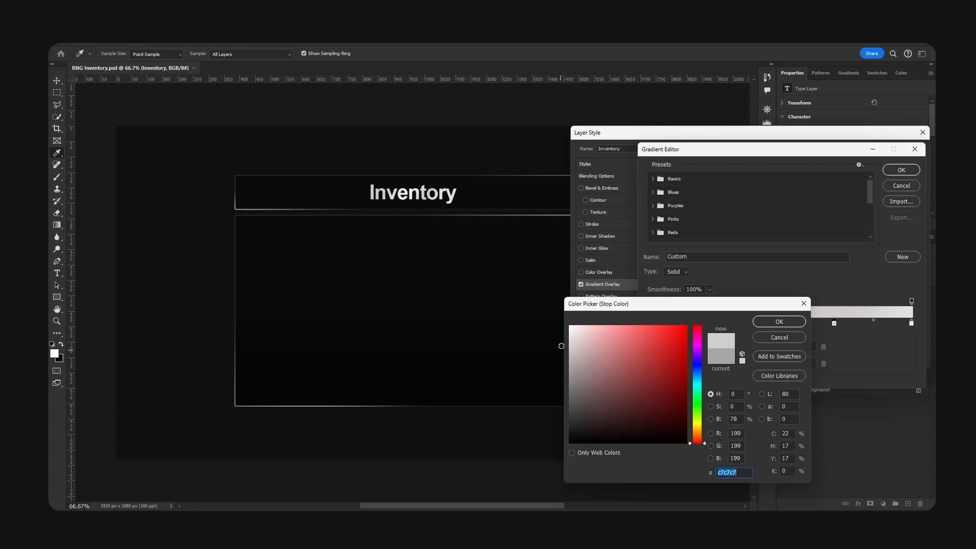
click(779, 321)
click(901, 170)
click(888, 151)
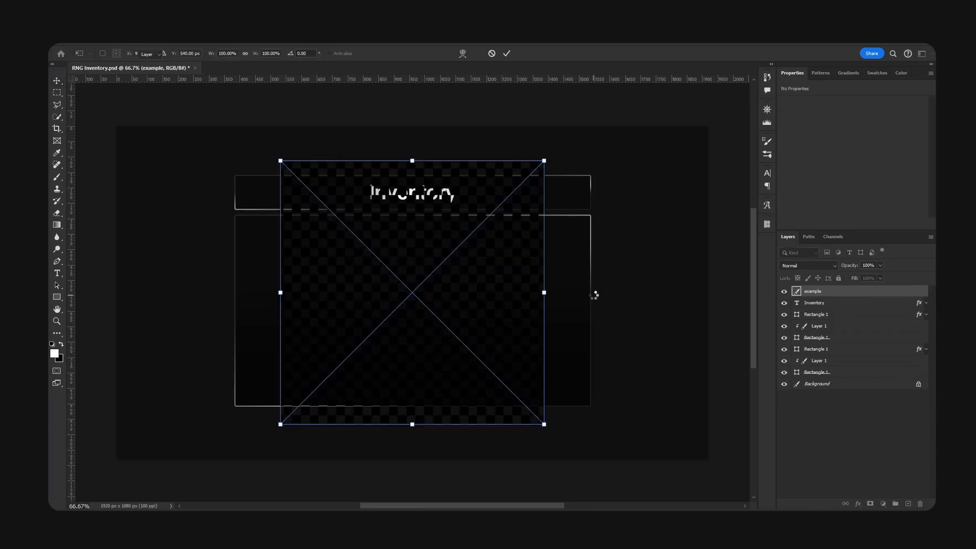
Place the example checkerboard image, duplicate it beside the original, and merge both copies into one layer.
key(Return)
drag(491, 235, 480, 253)
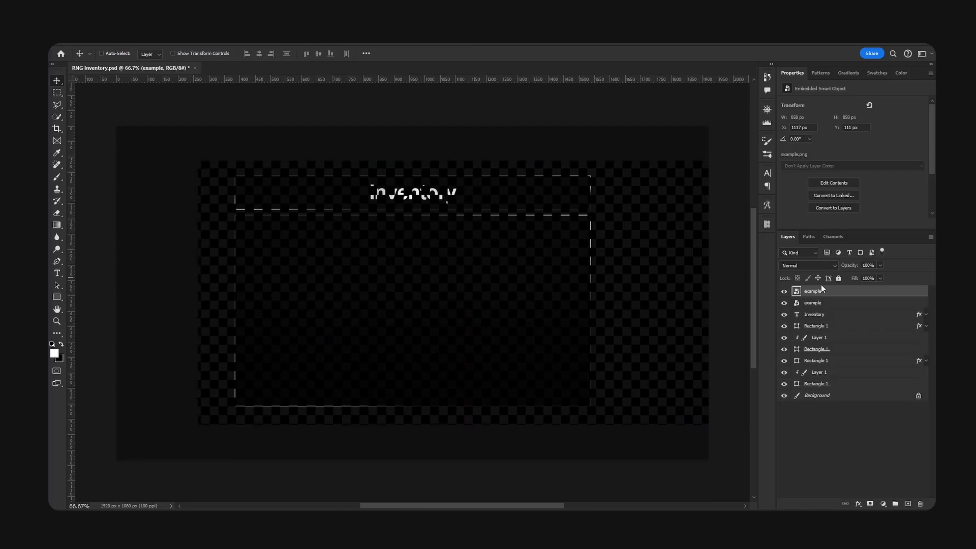
key(ctrl+e)
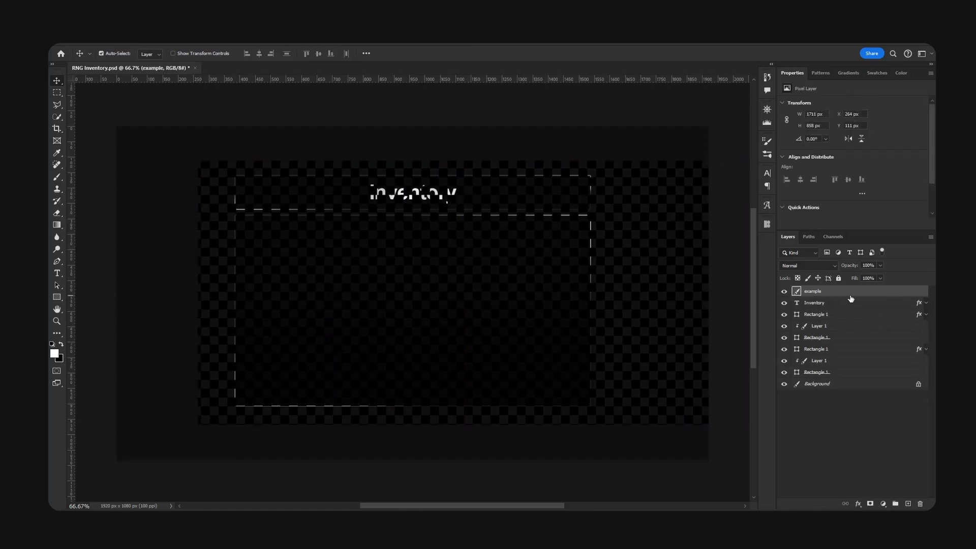
Invert the checkerboard to white squares and clip it inside the main panel, beneath the panel's gradient outline.
key(ctrl+i)
drag(602, 267, 563, 291)
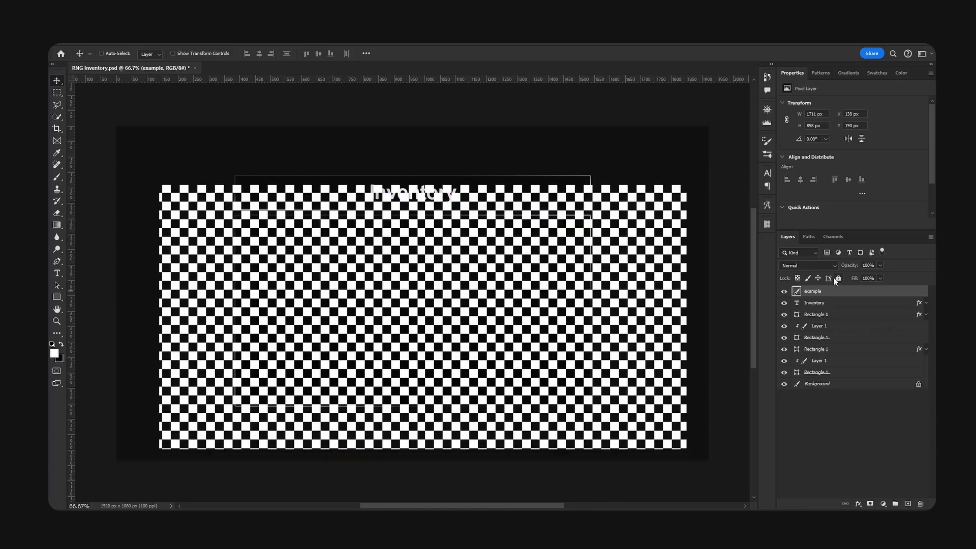
click(787, 293)
drag(837, 290, 786, 353)
click(785, 349)
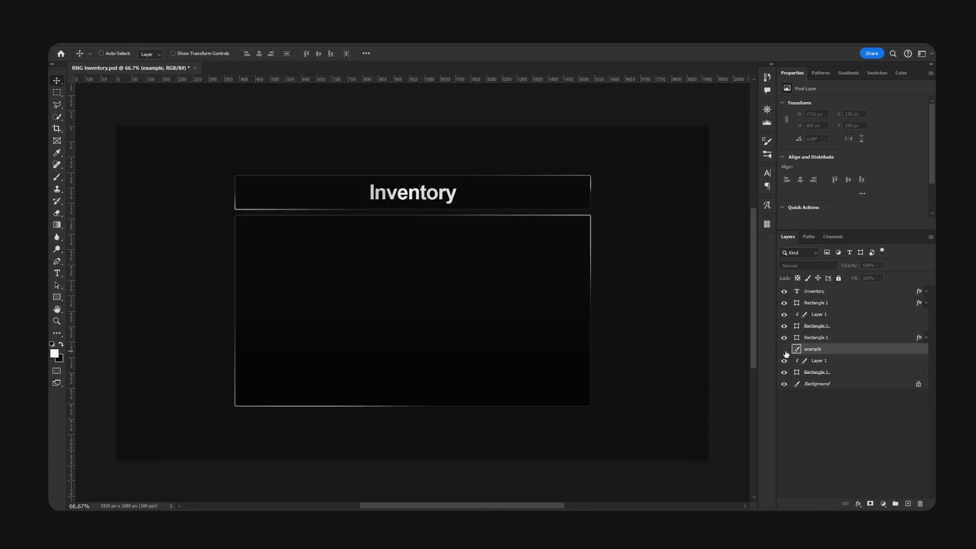
click(784, 349)
alt+click(837, 351)
mouse_move(562, 263)
mouse_down()
mouse_move(564, 285)
mouse_move(562, 272)
mouse_move(548, 286)
mouse_up()
Fade the checkerboard across the middle of the main panel with a large soft eraser, keeping two opposite corners strongest.
key(e)
mouse_move(314, 219)
mouse_down()
mouse_move(321, 268)
mouse_move(585, 415)
mouse_up()
drag(220, 205, 618, 388)
mouse_move(256, 293)
mouse_down()
mouse_move(518, 398)
mouse_move(518, 261)
mouse_move(272, 174)
mouse_move(566, 323)
mouse_move(627, 339)
mouse_move(253, 236)
mouse_move(590, 351)
mouse_up()
key(v)
Undo the last several eraser strokes on the checkerboard pattern.
key(ctrl+z)
key(ctrl+z)
key(ctrl+z)
key(ctrl+z)
key(ctrl+z)
key(ctrl+z)
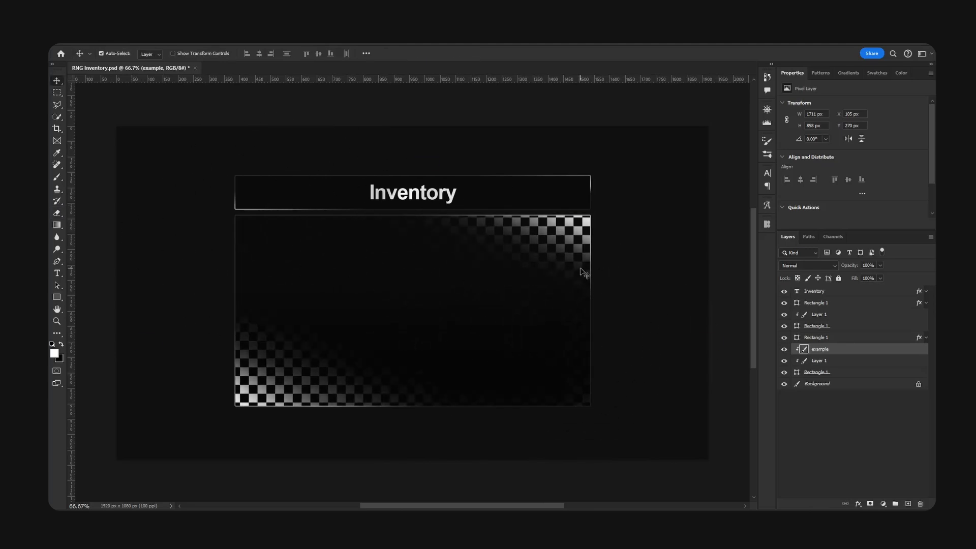
key(ctrl+z)
Softly erase more of the checkerboard towards the panel's lower right and lower the pattern's opacity to 15%.
key(e)
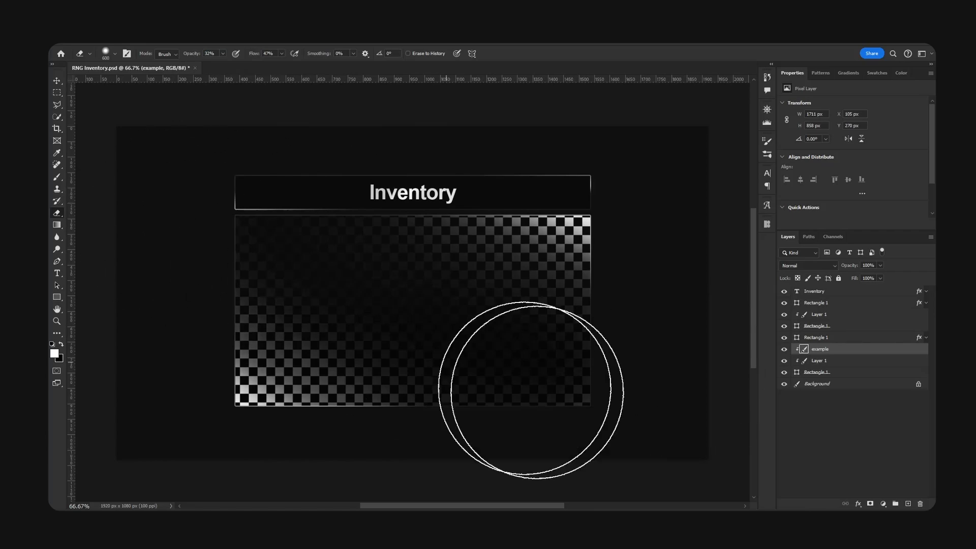
mouse_move(523, 414)
mouse_down()
mouse_move(268, 348)
mouse_move(533, 426)
mouse_move(464, 316)
mouse_move(447, 191)
mouse_move(577, 301)
mouse_move(731, 322)
mouse_up()
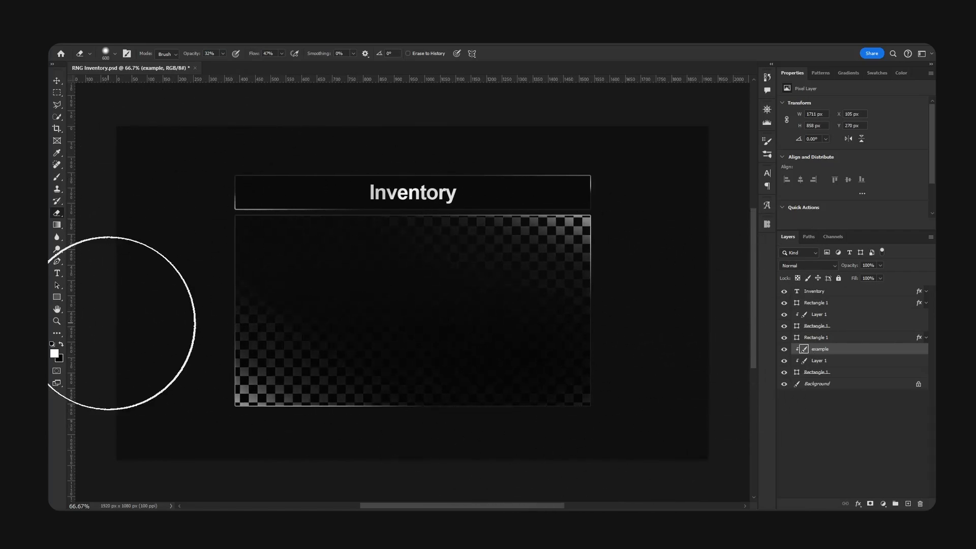
key(v)
key(1)
key(5)
click(784, 385)
click(784, 385)
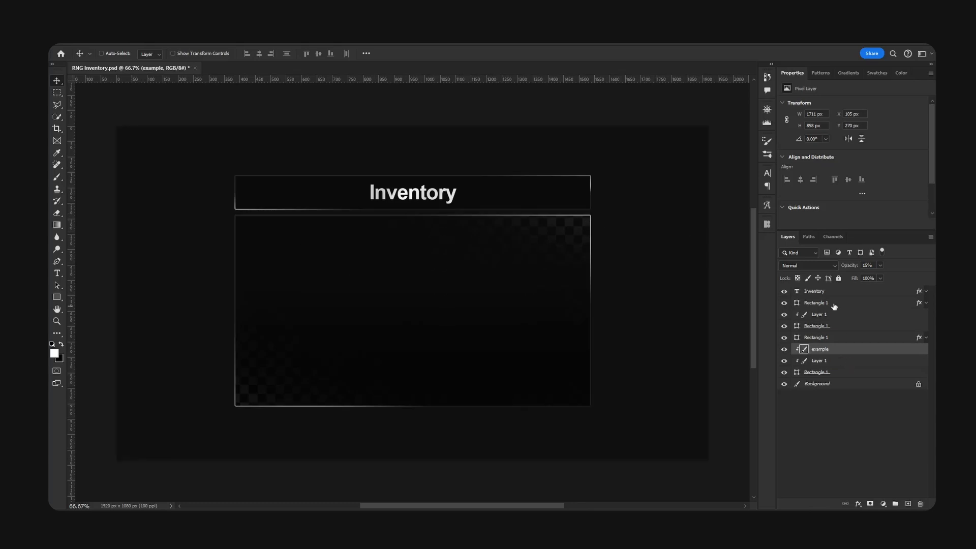
On a new layer above the title, draw a white close-button square about 76 × 74 px at the header bar's right end.
click(844, 294)
click(908, 503)
key(u)
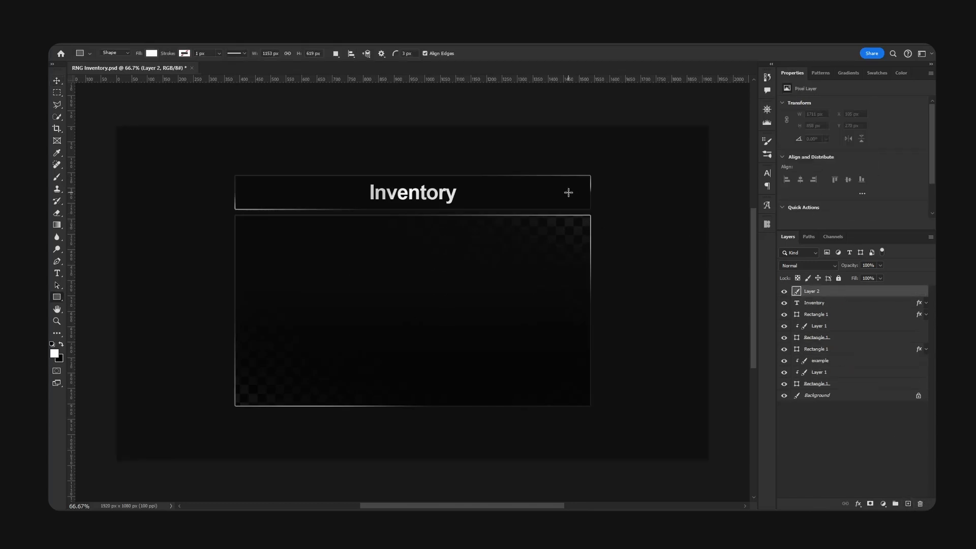
alt+drag(568, 192, 581, 181)
key(v)
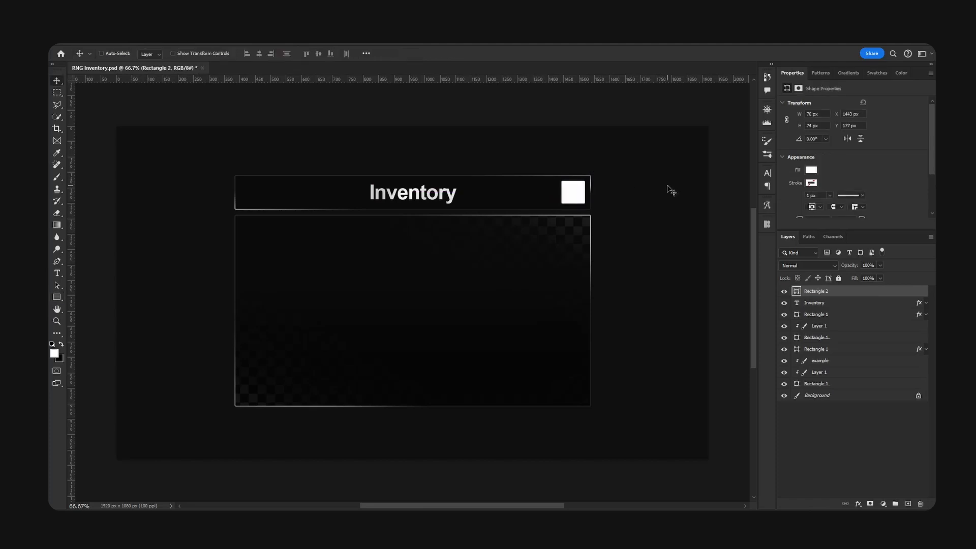
Duplicate the "Inventory" title over the white square and change the copy's text color to black.
click(830, 294)
ctrl+alt+drag(454, 197, 624, 198)
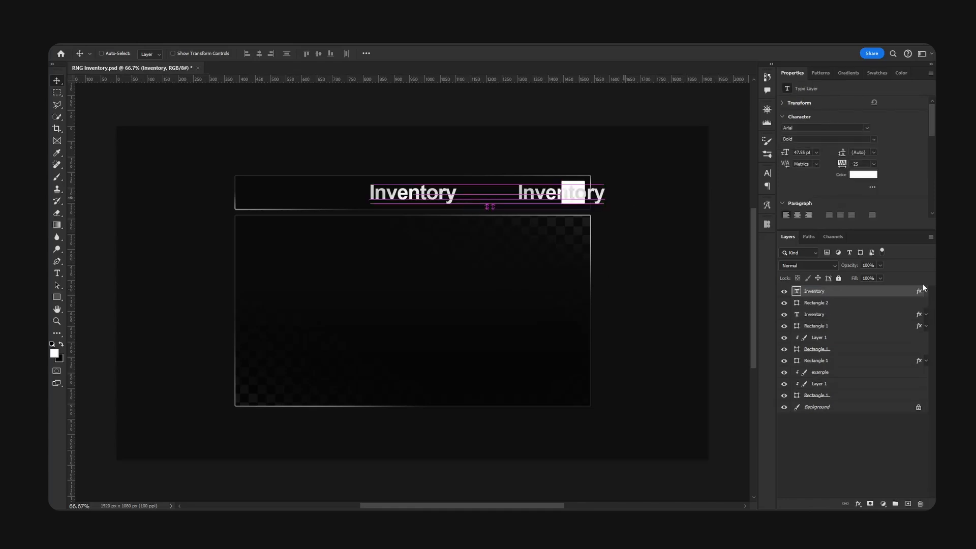
key(t)
click(577, 193)
key(ctrl+a)
click(420, 54)
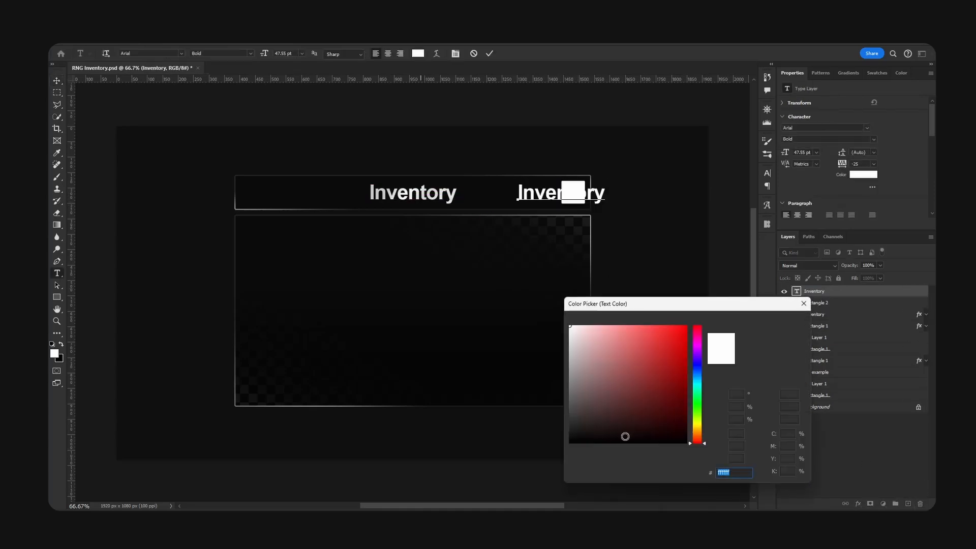
drag(619, 415, 535, 431)
click(779, 322)
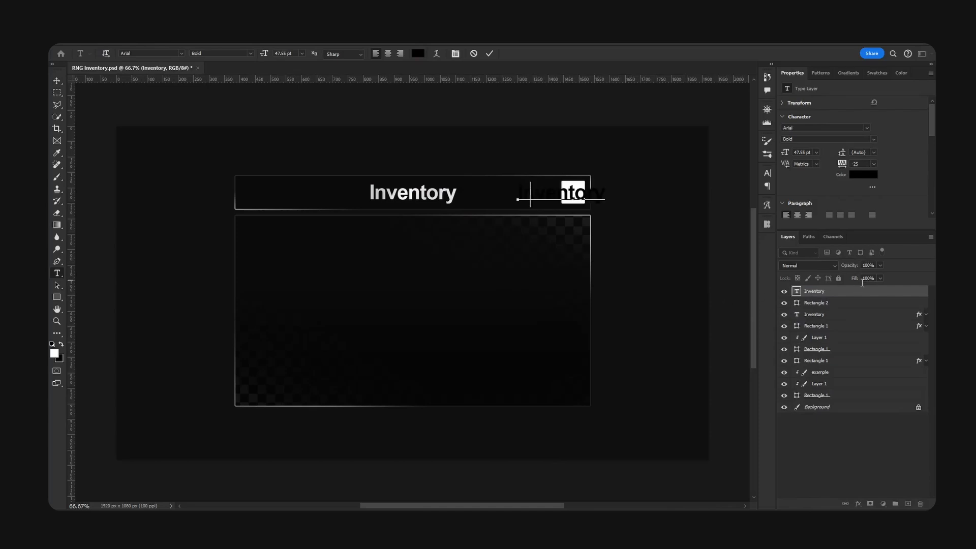
Replace the copied title's text with "X" and position it on the white square.
text(X)
key(ctrl+Return)
key(v)
drag(551, 193, 600, 198)
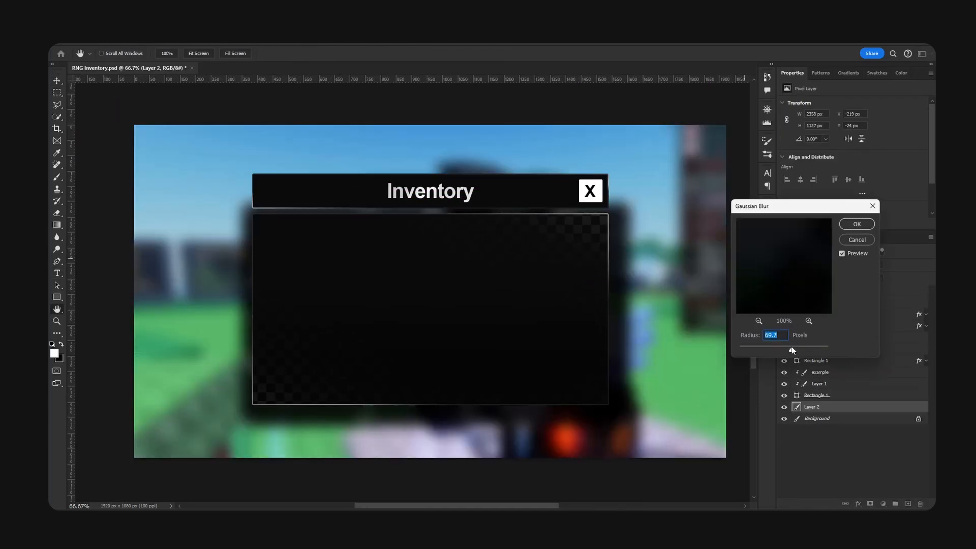
Apply a Gaussian Blur with a radius of 179.1 pixels to the game screenshot behind the panels.
drag(792, 346, 809, 350)
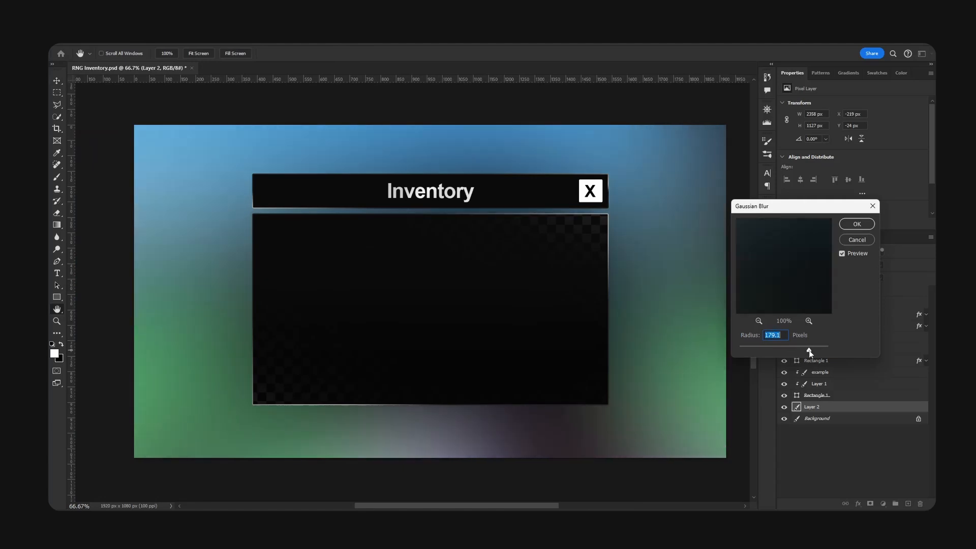
click(861, 227)
Reduce the fill of the main panel's black background rectangle to 95%.
click(797, 395)
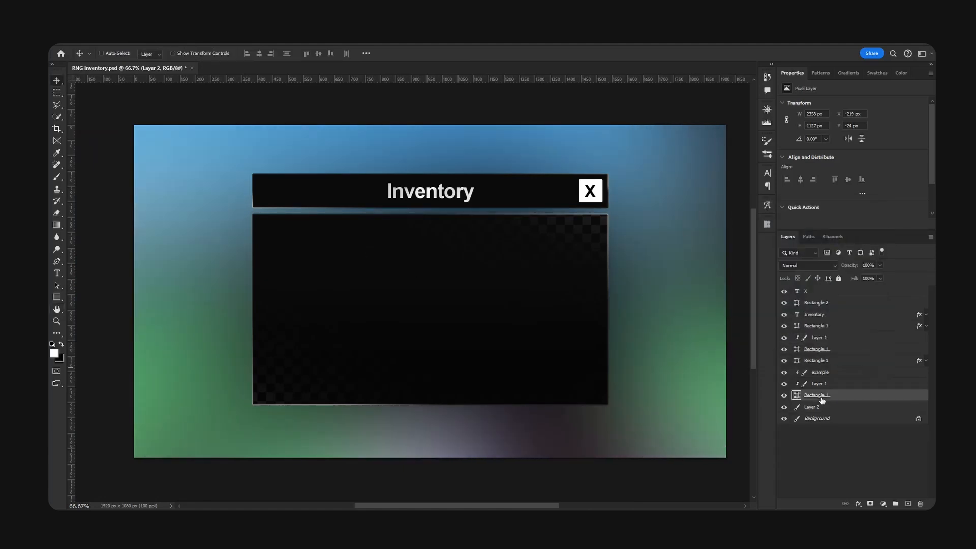
click(785, 396)
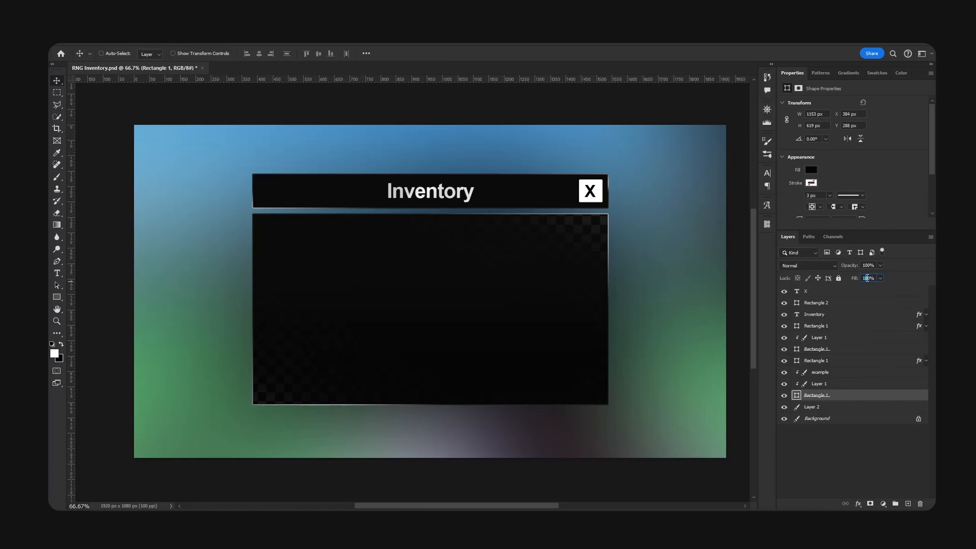
text(5)
key(BackSpace)
key(BackSpace)
text(5)
key(Return)
Identify the header bar's black background rectangle and reduce its fill to 95%.
click(783, 327)
click(783, 349)
click(785, 350)
click(833, 350)
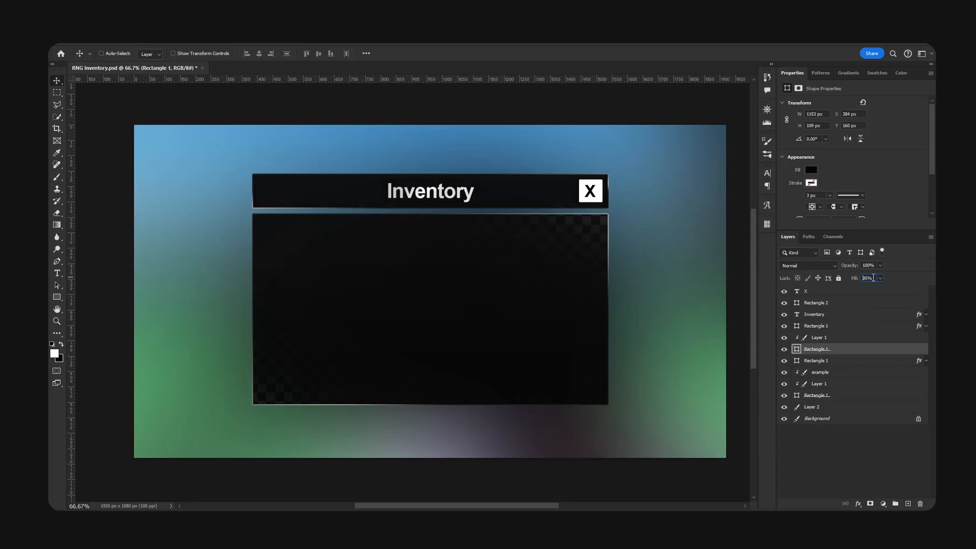
Try moving all the inventory interface layers together over the blurred background.
click(824, 293)
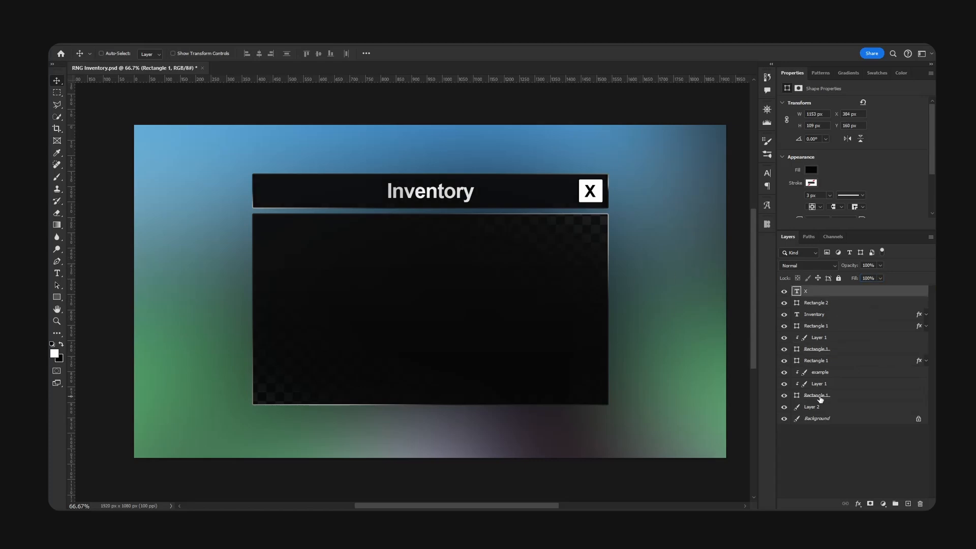
shift+click(819, 397)
drag(576, 300, 583, 266)
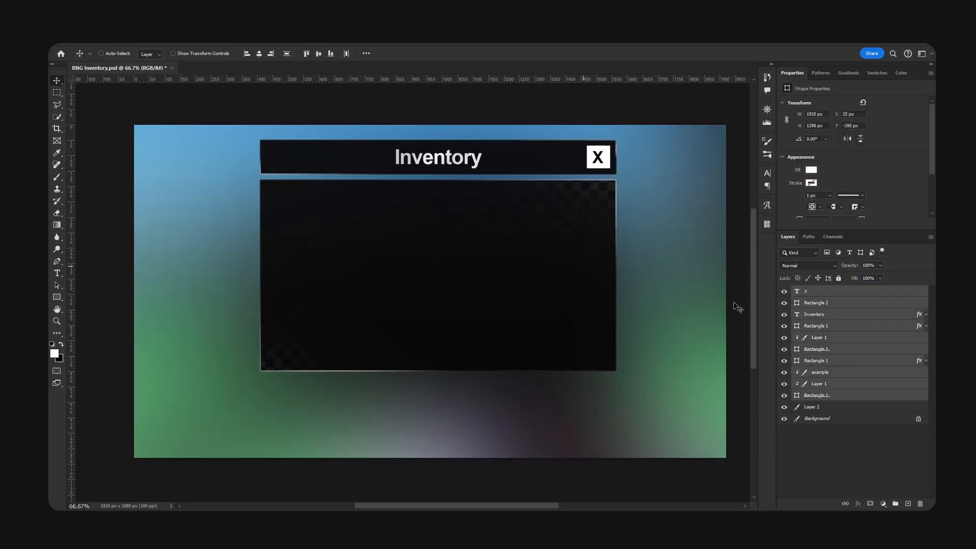
key(ctrl+z)
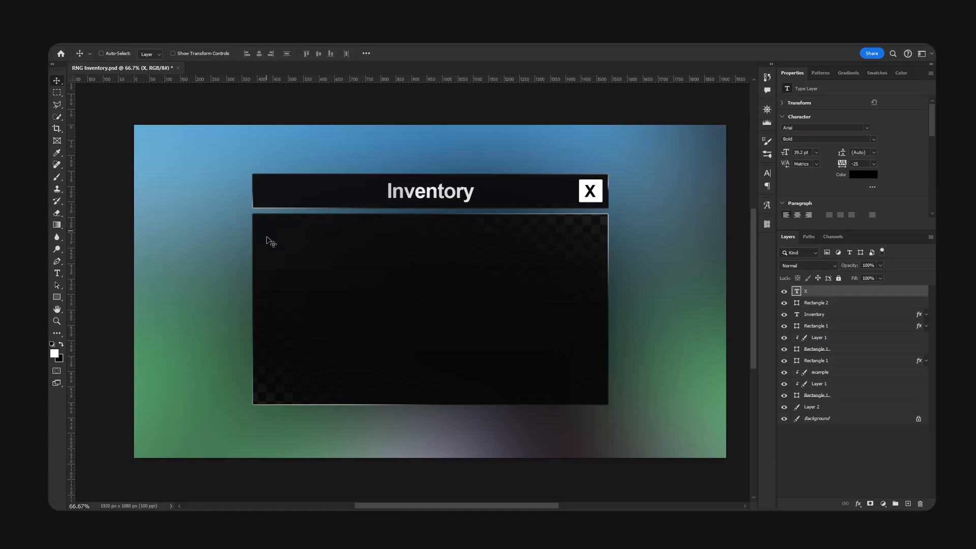
Draw a white rectangle about 353 × 404 px in the main panel's upper-left corner on a new layer and save the document.
click(906, 503)
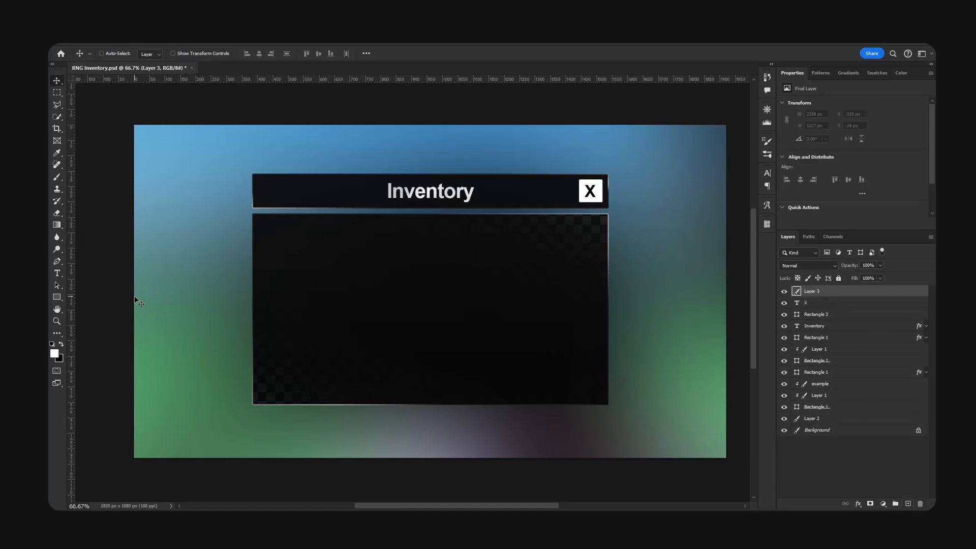
click(57, 297)
drag(260, 220, 368, 345)
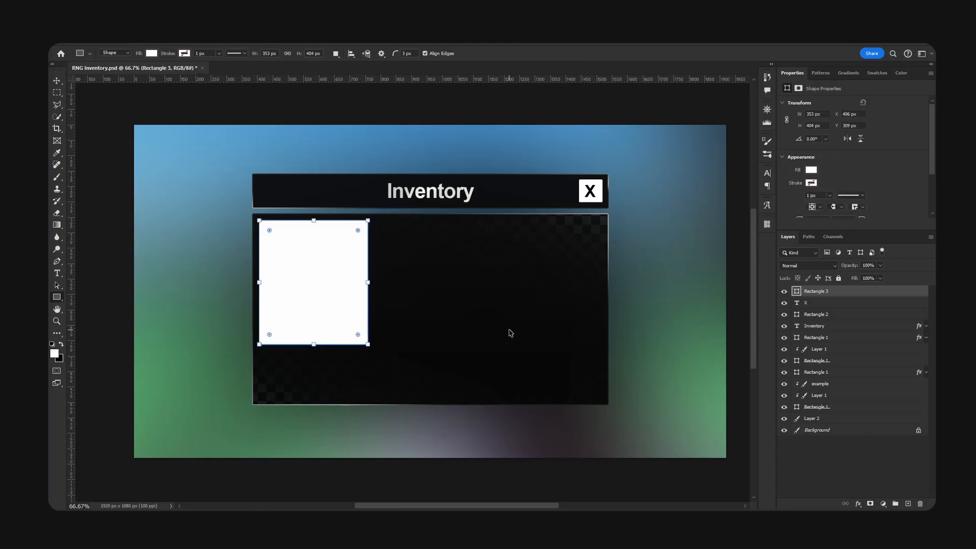
key(v)
drag(424, 316, 425, 317)
key(ctrl+s)
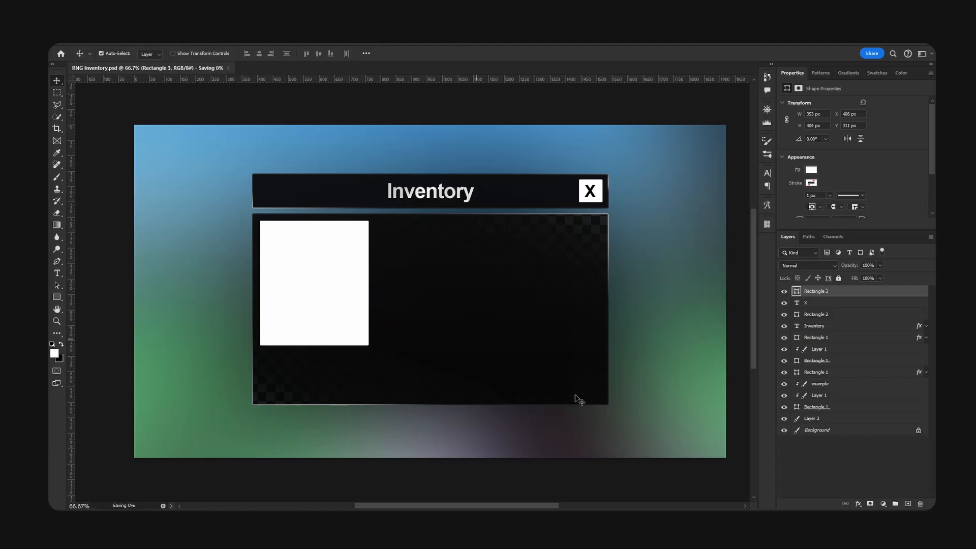
Recolor the new white rectangle in the main panel to a near-black grey and save the document.
click(783, 408)
click(783, 408)
click(810, 408)
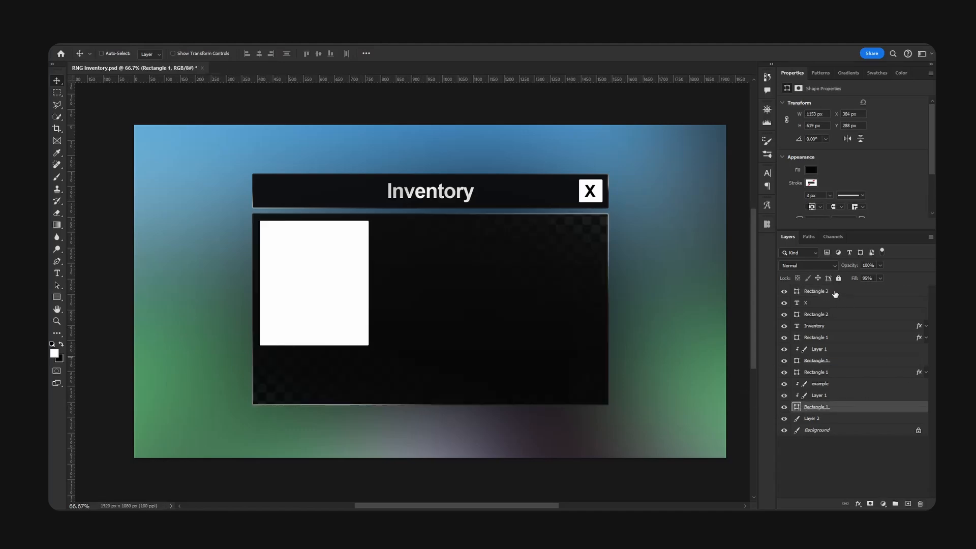
double_click(797, 293)
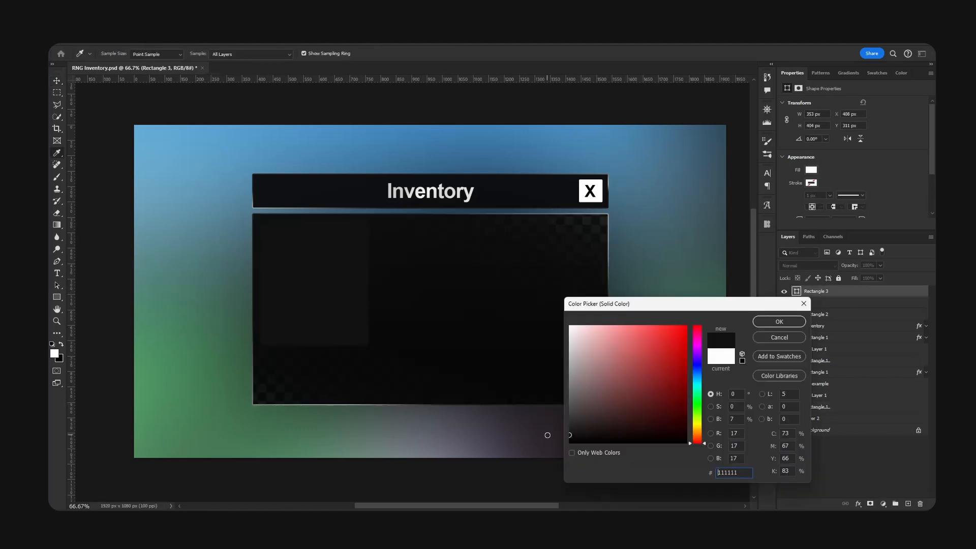
drag(547, 434, 545, 441)
click(770, 322)
key(ctrl+s)
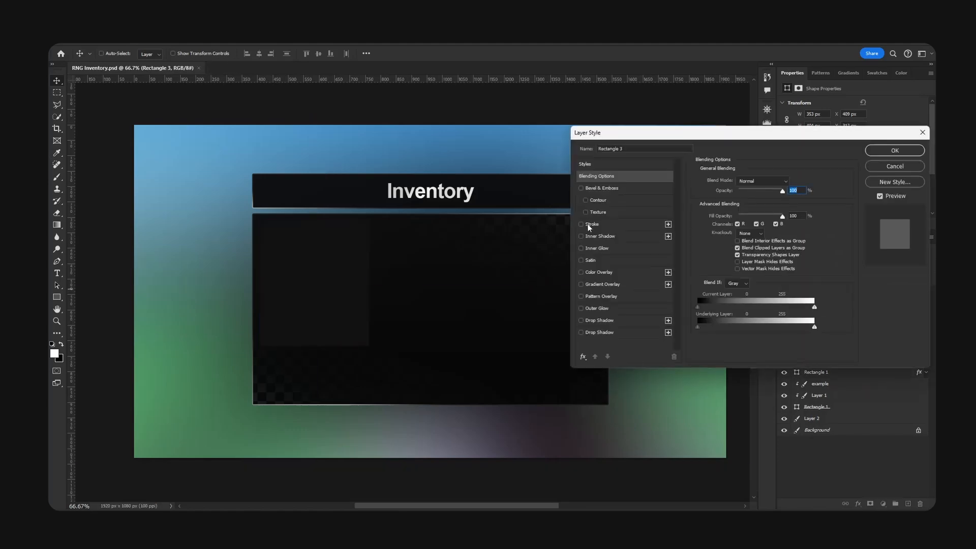
Add a 2 px outside stroke in #1a1a1a to the dark rectangle in the main panel.
click(587, 224)
click(718, 247)
text(ffffff)
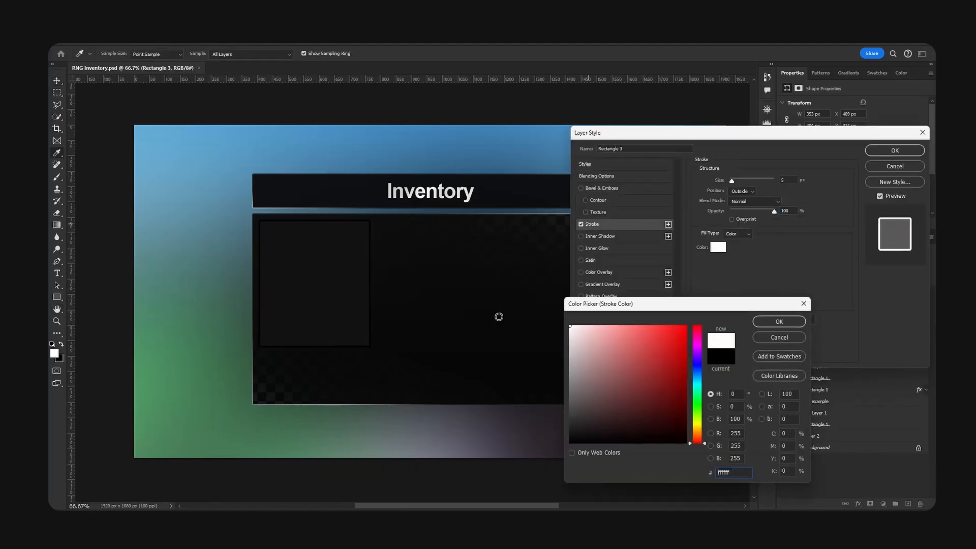
mouse_move(604, 343)
mouse_down()
mouse_move(603, 386)
mouse_move(581, 437)
mouse_up()
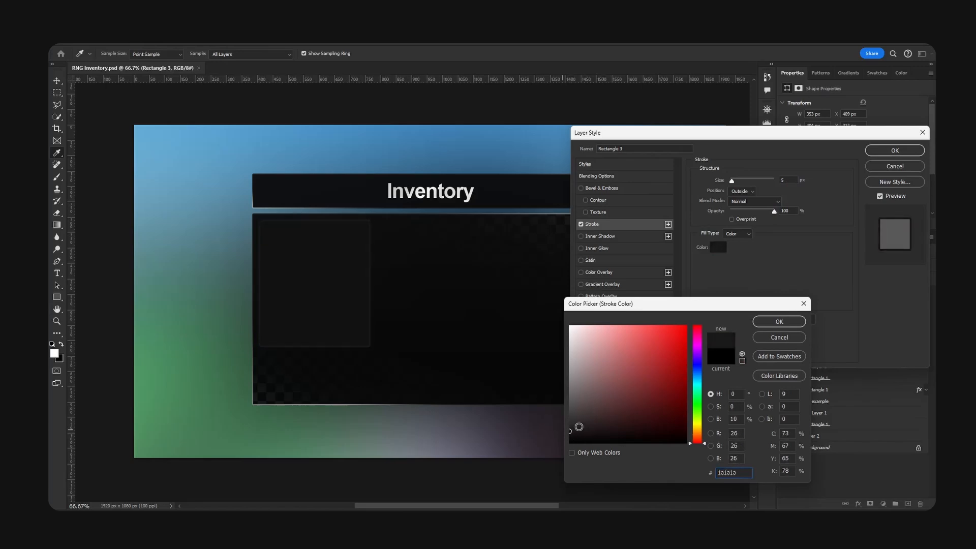
click(779, 322)
double_click(794, 180)
text(2)
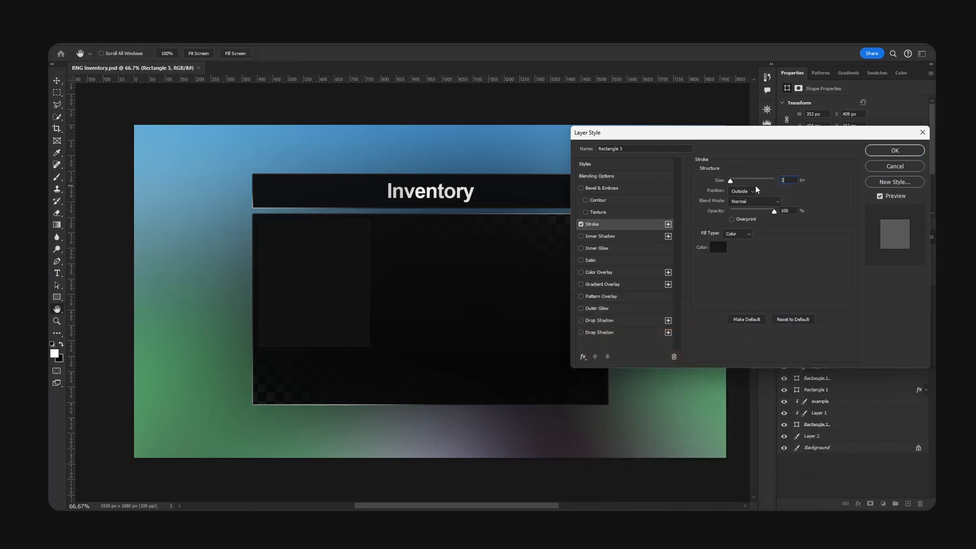
key(Return)
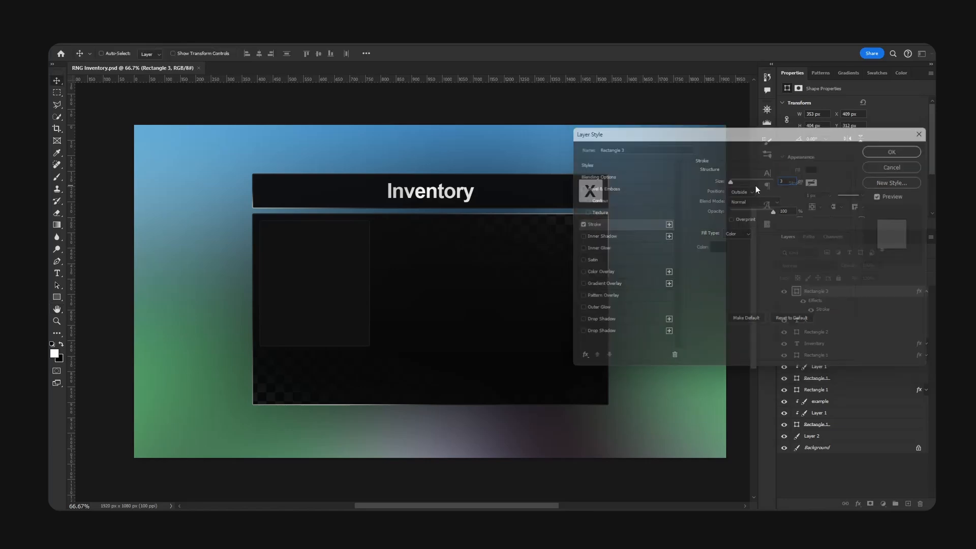
Duplicate the dark rectangle below itself, shorten the copy to 353 × 134 px in the main panel's lower-left corner, and save.
drag(316, 303, 318, 389)
key(ctrl+t)
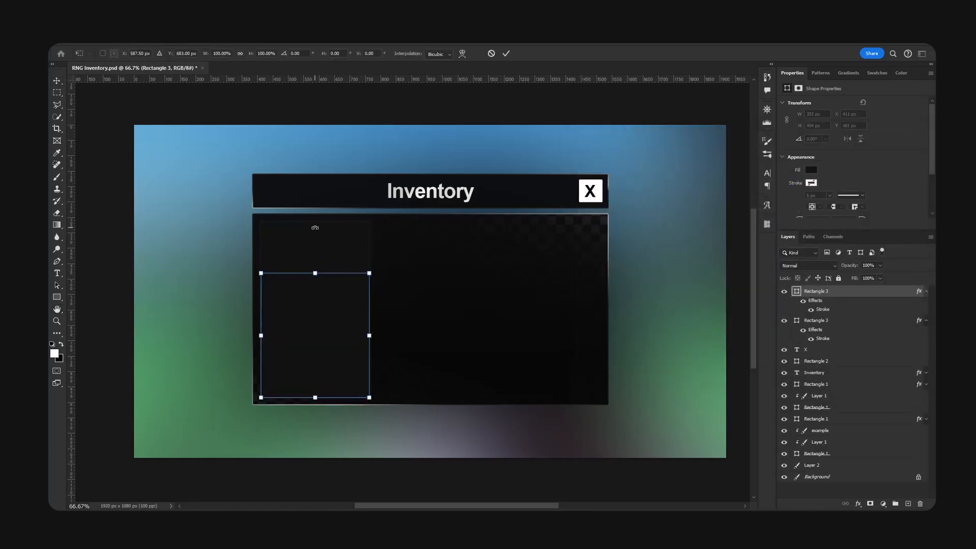
drag(315, 273, 321, 354)
key(Return)
key(ctrl+t)
key(Return)
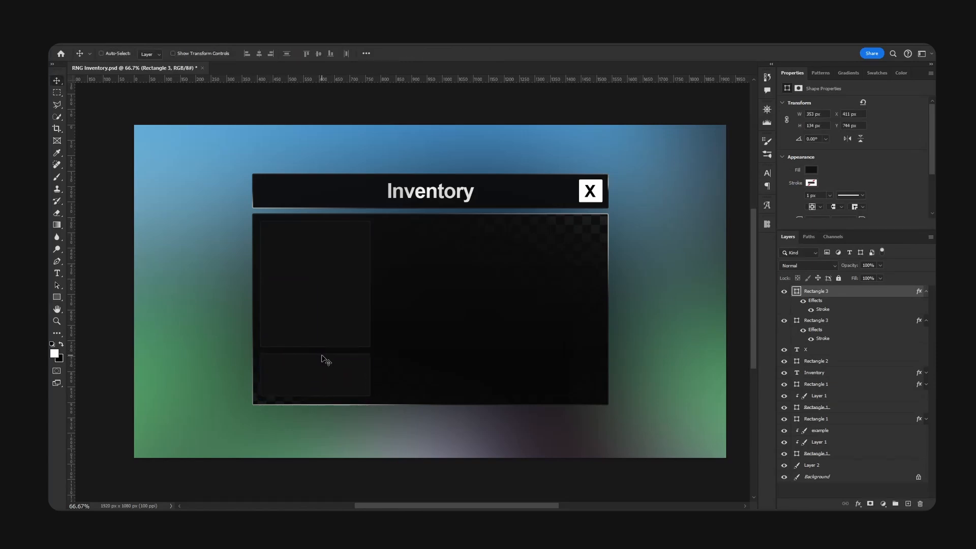
key(ctrl+s)
Duplicate the lower-left rectangle into the right part of the main panel and enlarge the copy to about 733 × 464 px.
alt+drag(307, 359, 602, 375)
key(ctrl+t)
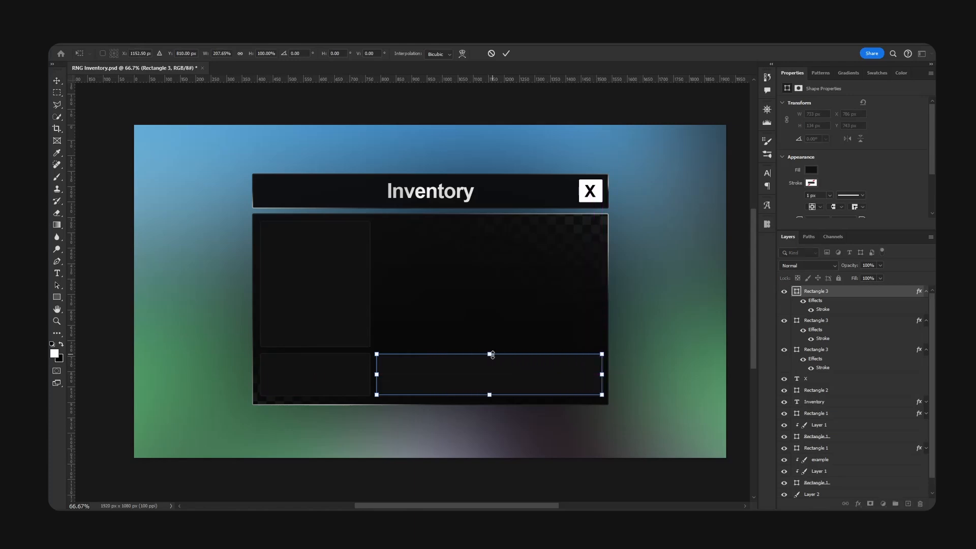
drag(490, 354, 490, 267)
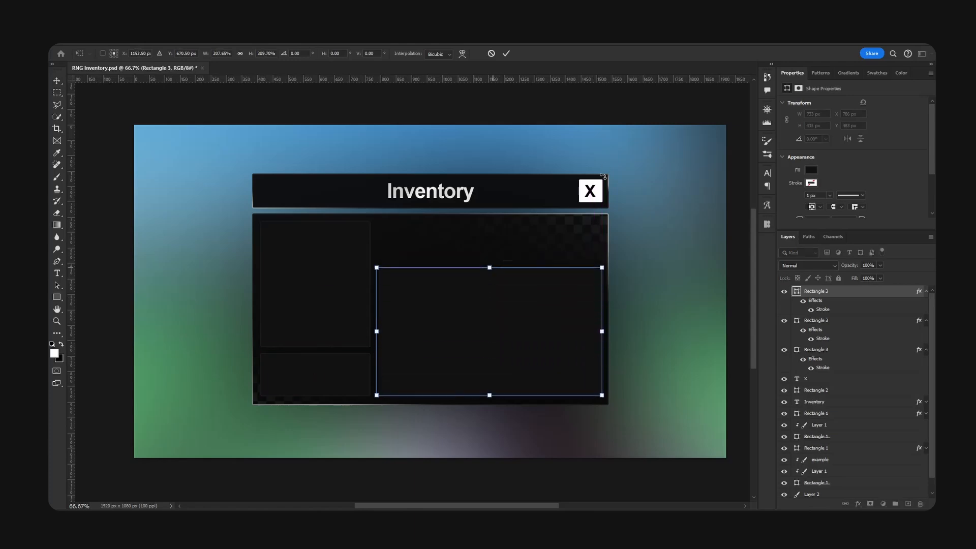
drag(602, 332, 602, 332)
drag(489, 267, 490, 251)
key(Return)
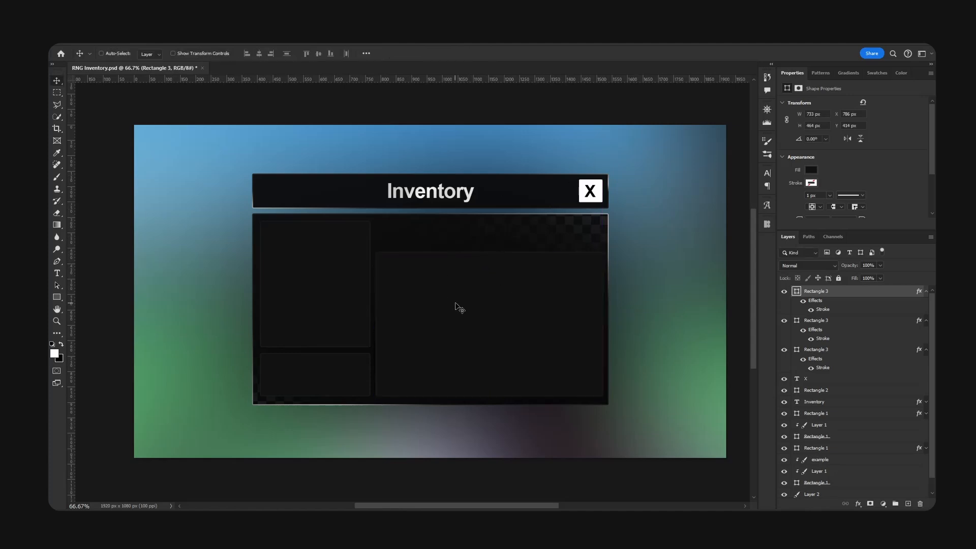
Duplicate the large right rectangle and shorten the copy into a bar of about 733 × 40 px just above it.
alt+drag(476, 305, 476, 294)
key(ctrl+t)
drag(483, 380, 527, 237)
key(Return)
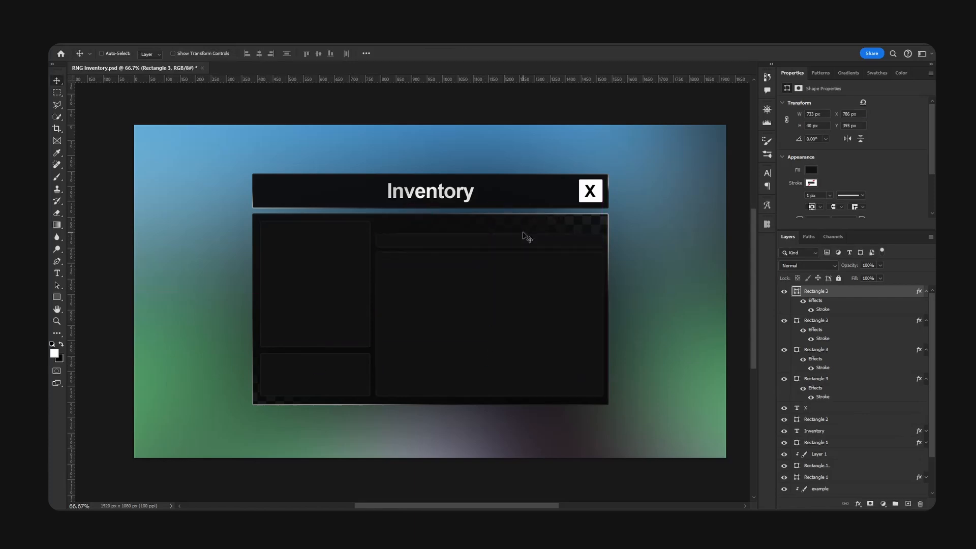
Lower the large rectangle's upper edge slightly and shift the thin bar down so an even gap separates them.
ctrl+click(495, 281)
key(ctrl+t)
drag(489, 253, 490, 259)
key(Return)
ctrl+click(475, 243)
drag(547, 239, 548, 246)
Duplicate the thin bar above itself, shorten the copy to 367 × 40 px, and place a second short bar beside it.
alt+drag(508, 252, 507, 237)
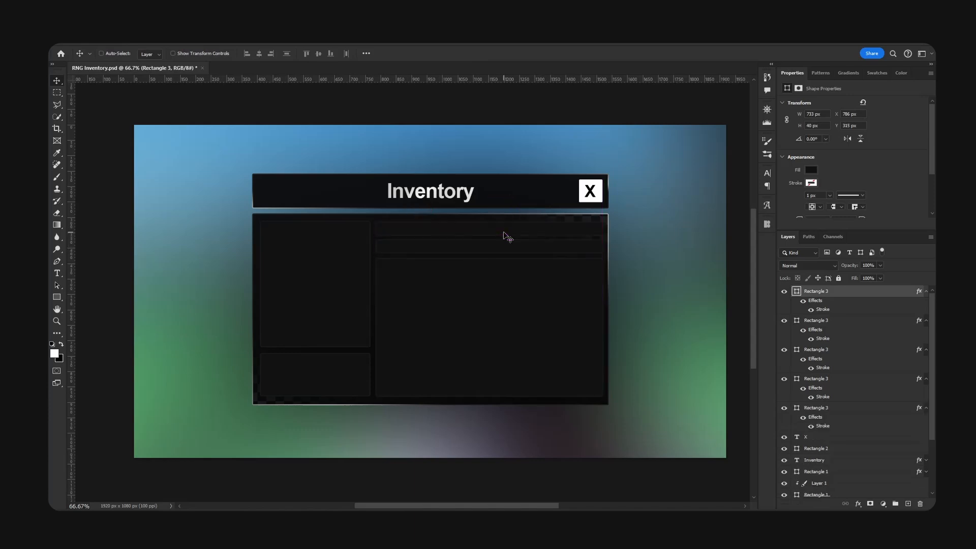
key(ctrl+t)
drag(604, 230, 569, 231)
key(Return)
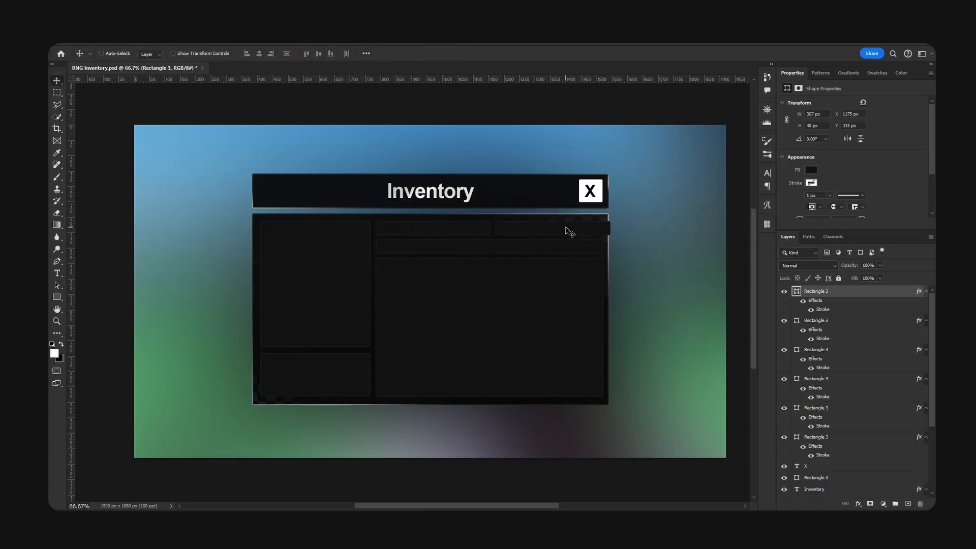
Scale the two short upper bars together to a combined width of 733 px, aligned with the bar below.
click(927, 293)
click(926, 304)
shift+click(891, 305)
key(ctrl+t)
drag(611, 229, 606, 230)
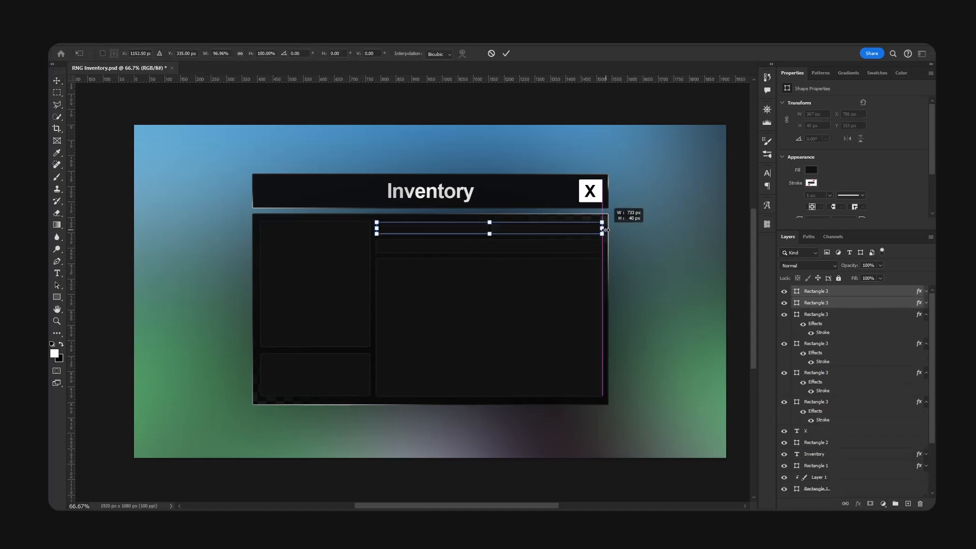
key(Return)
click(816, 302)
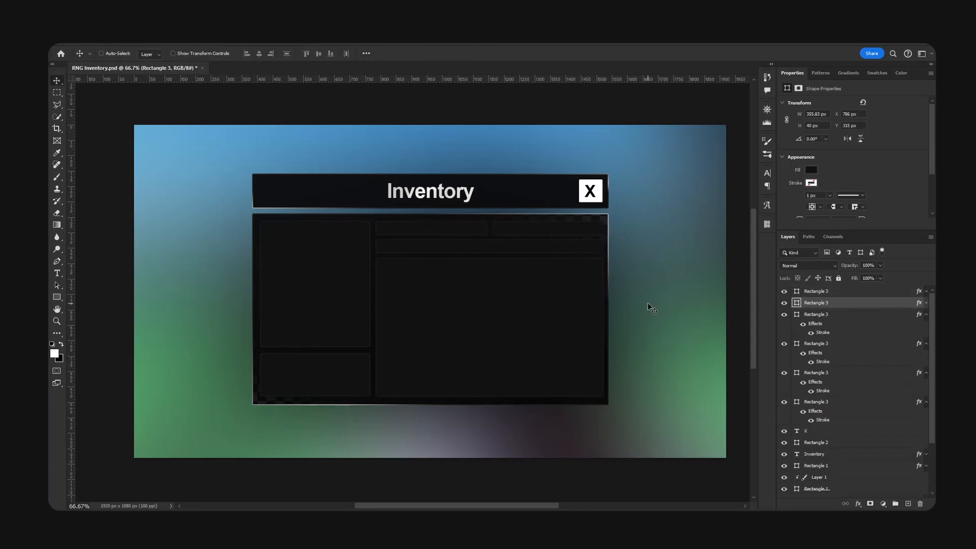
Duplicate the Inventory title over the long thin bar and change its text to "Search an item...".
ctrl+click(501, 251)
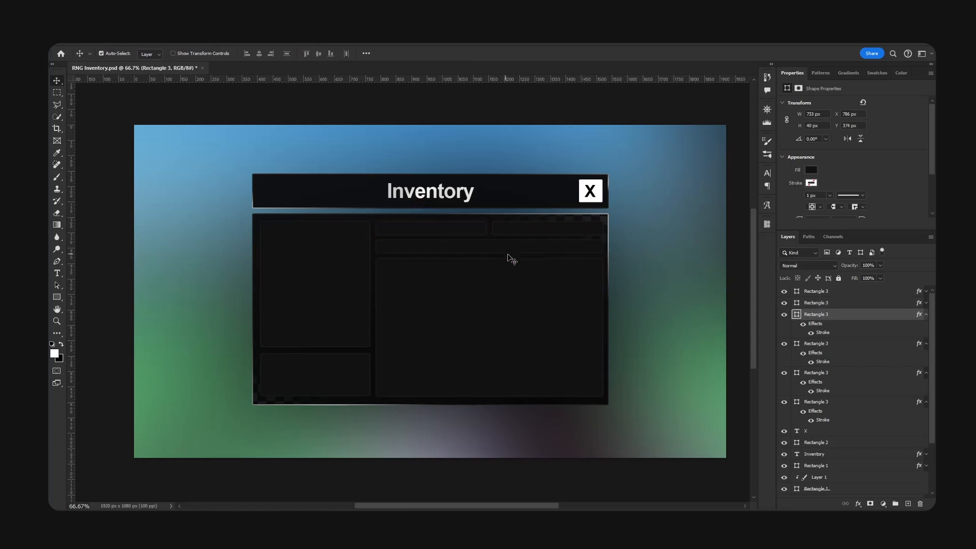
ctrl+click(466, 198)
alt+drag(828, 452, 834, 309)
drag(501, 225, 513, 273)
key(t)
double_click(467, 246)
text(S)
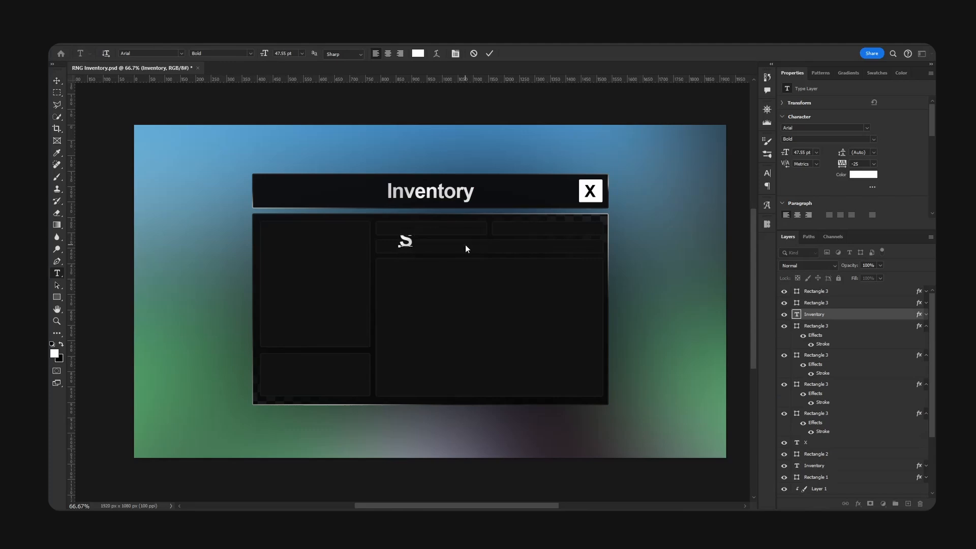
text(earcn)
text(h an item)
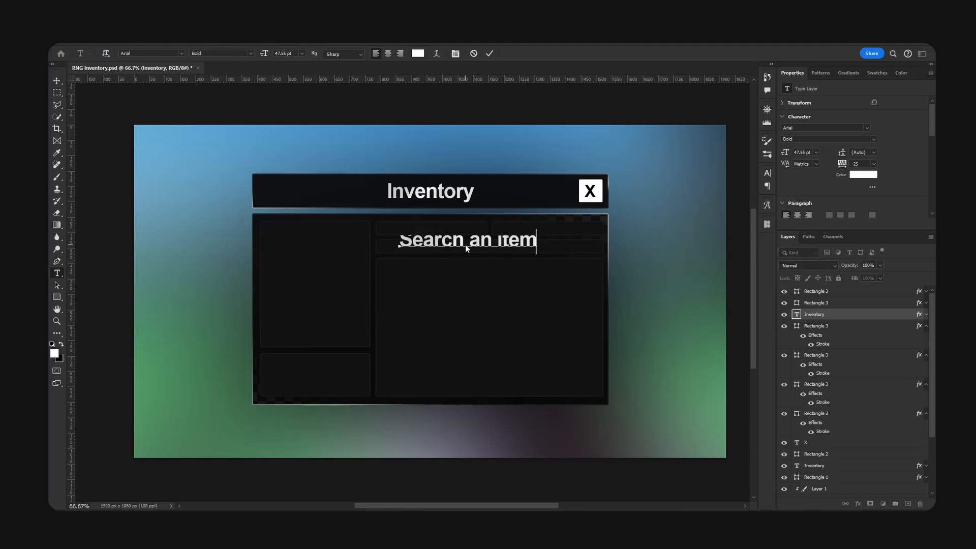
text(...)
click(837, 318)
click(926, 327)
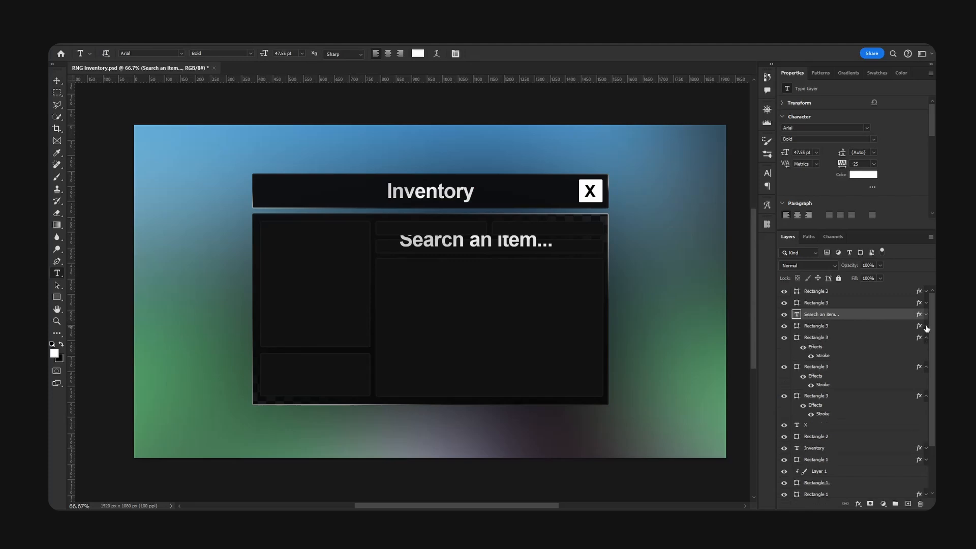
Remove the layer effects from the search text and recolor it to #888888.
drag(918, 317, 919, 502)
click(493, 241)
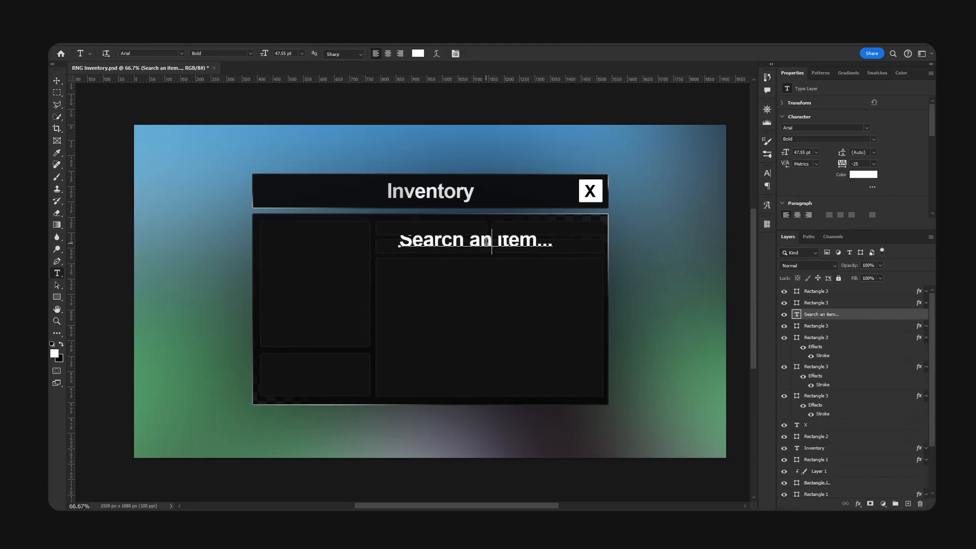
key(ctrl+a)
click(418, 53)
drag(579, 394, 553, 377)
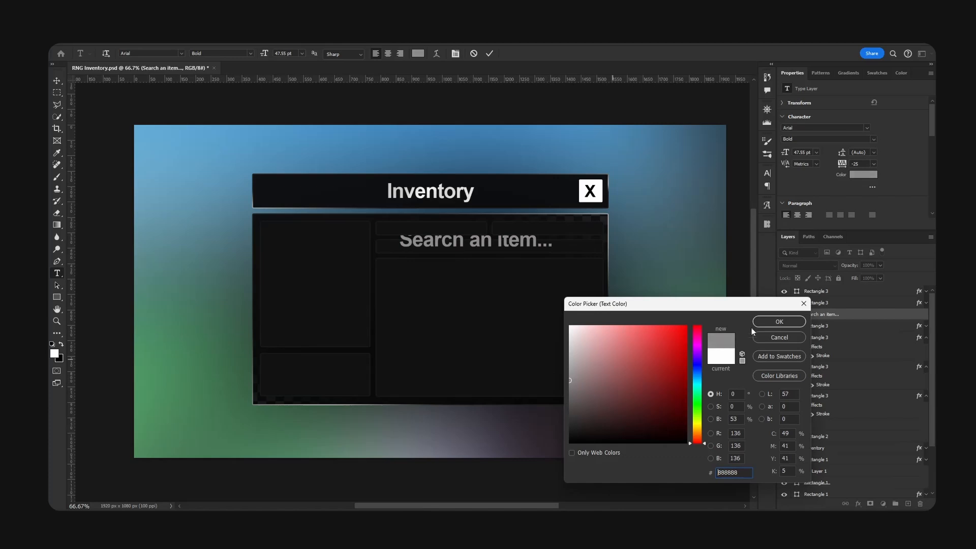
click(779, 321)
Shrink the search text to 16.99 pt and place it inside the left part of the long thin bar.
click(222, 53)
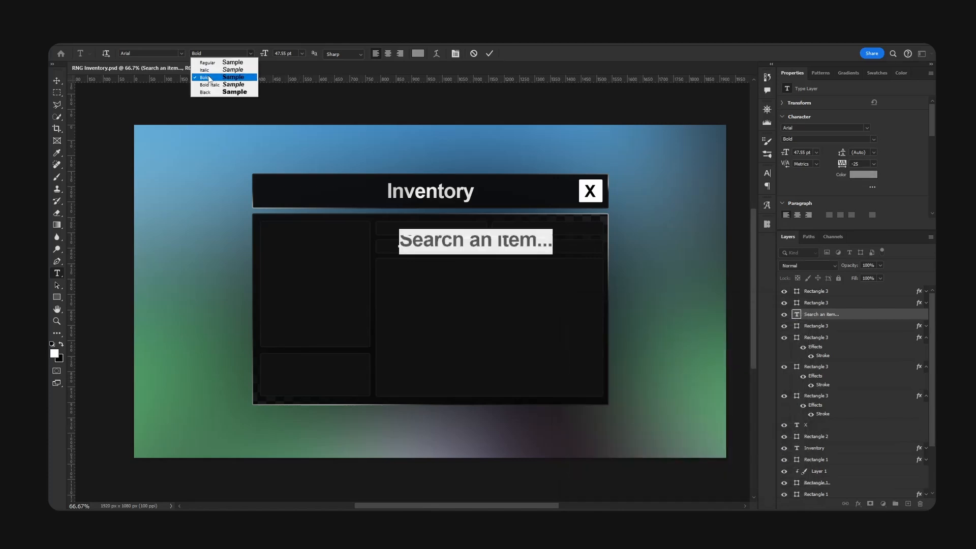
click(57, 81)
drag(516, 225, 447, 245)
key(ctrl+t)
key(Return)
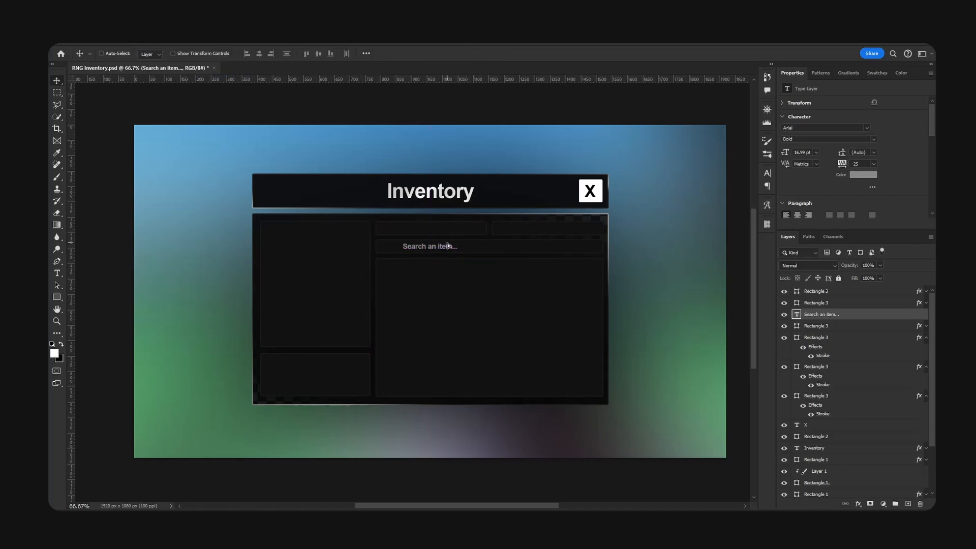
Search the Icons8 library for "search" and insert the plain magnifier icon as a 30×30 PNG.
click(767, 225)
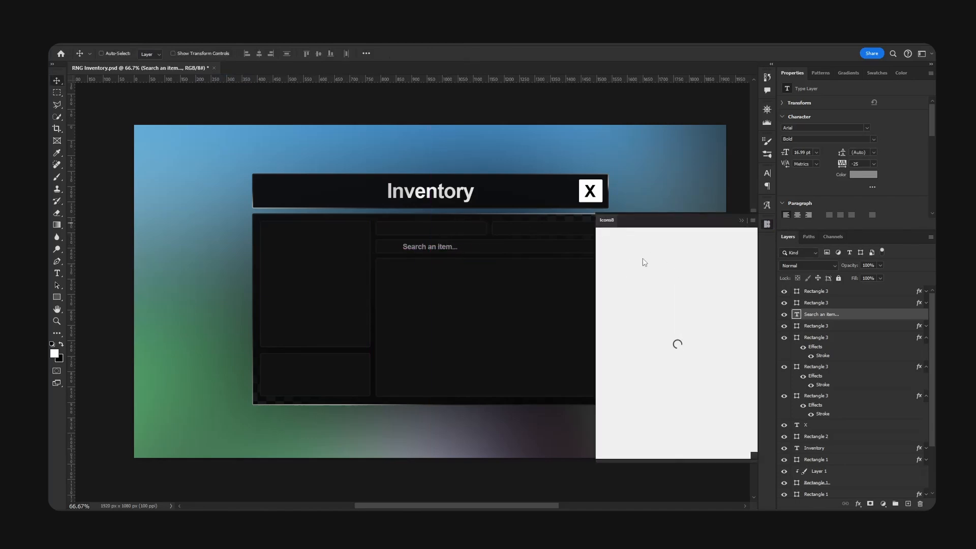
click(674, 235)
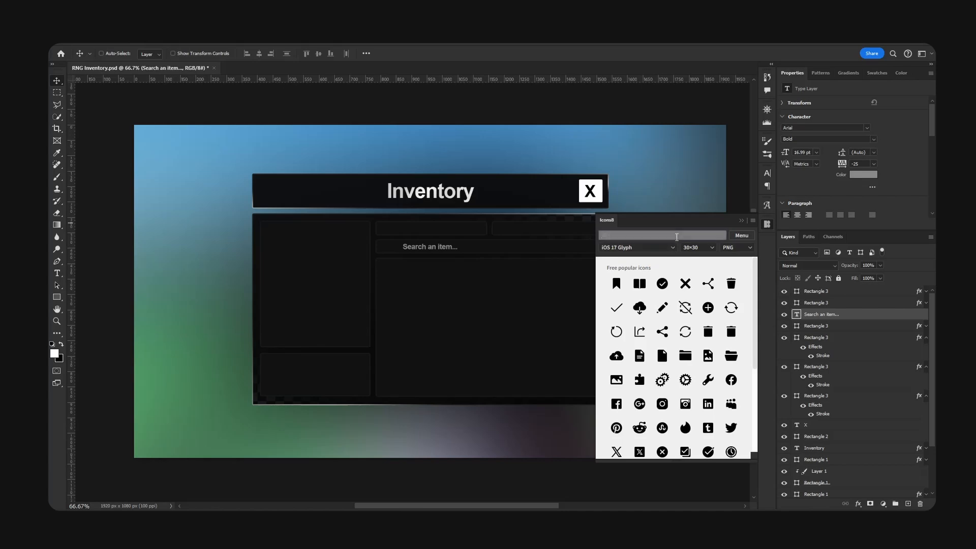
text(search)
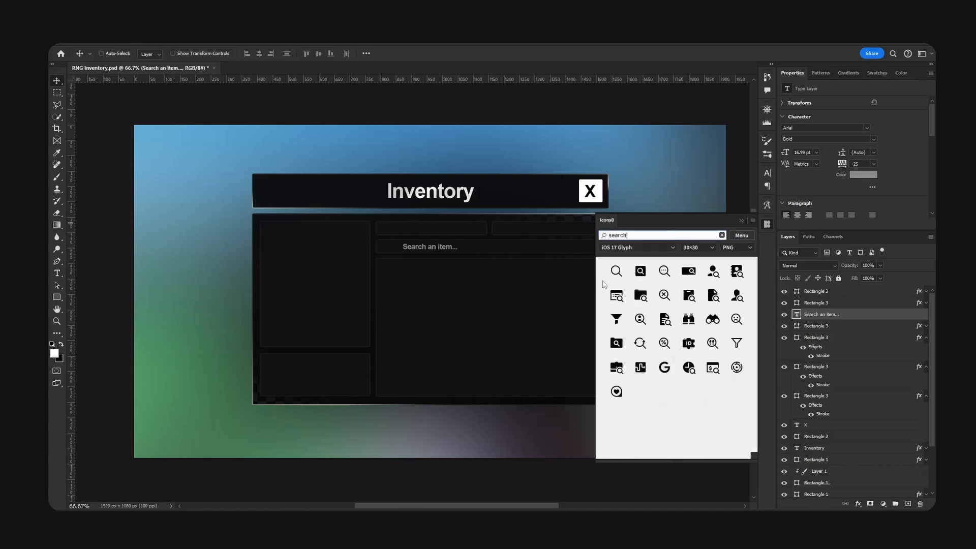
click(616, 272)
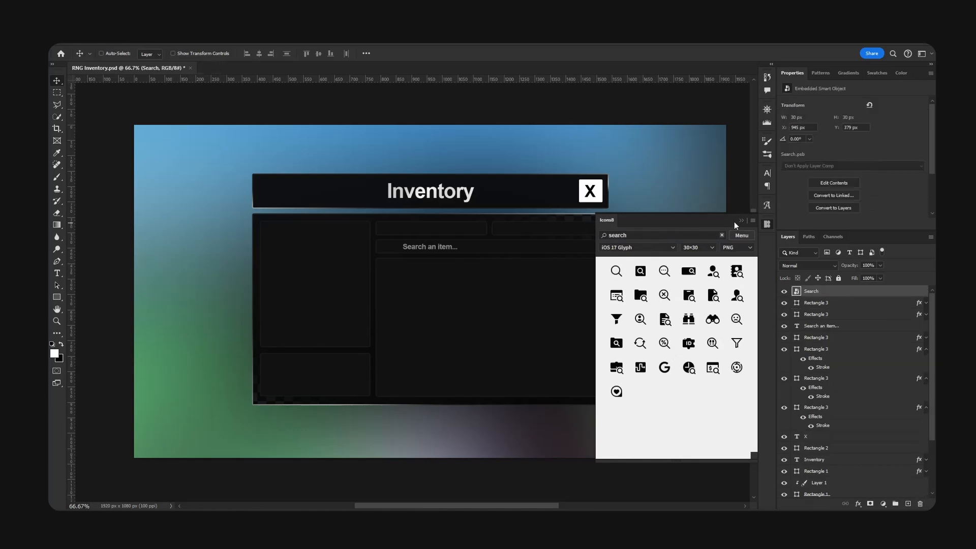
click(740, 220)
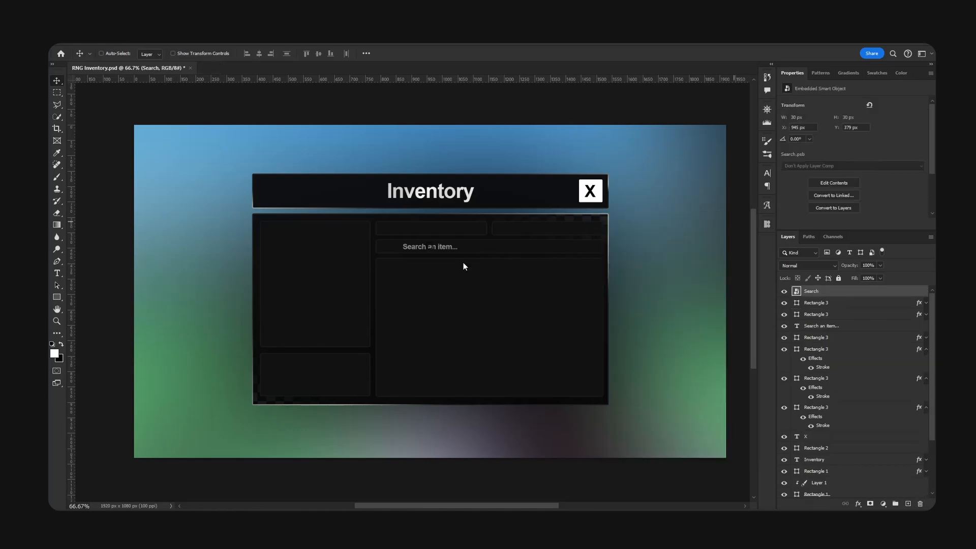
Add a light grey color overlay to the magnifier icon and place it in front of the search text.
double_click(872, 293)
click(601, 272)
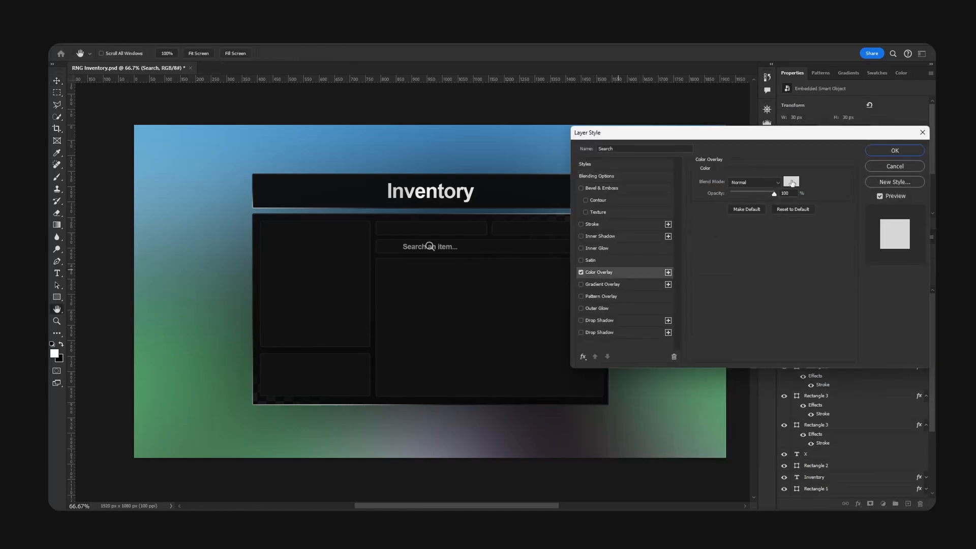
click(894, 151)
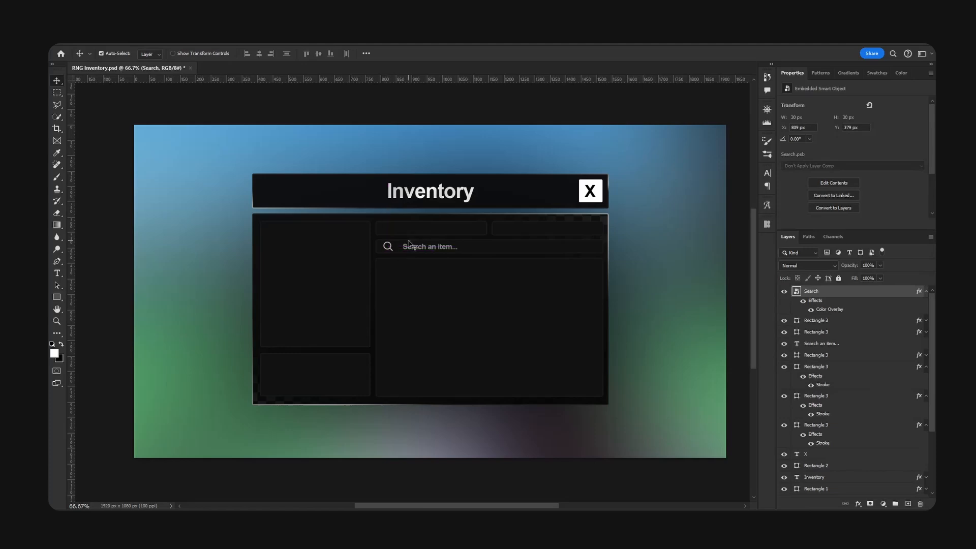
Scale the magnifier icon down to 22 px and shift it toward the search bar's left end.
key(ctrl+plus)
key(ctrl+plus)
key(ctrl+t)
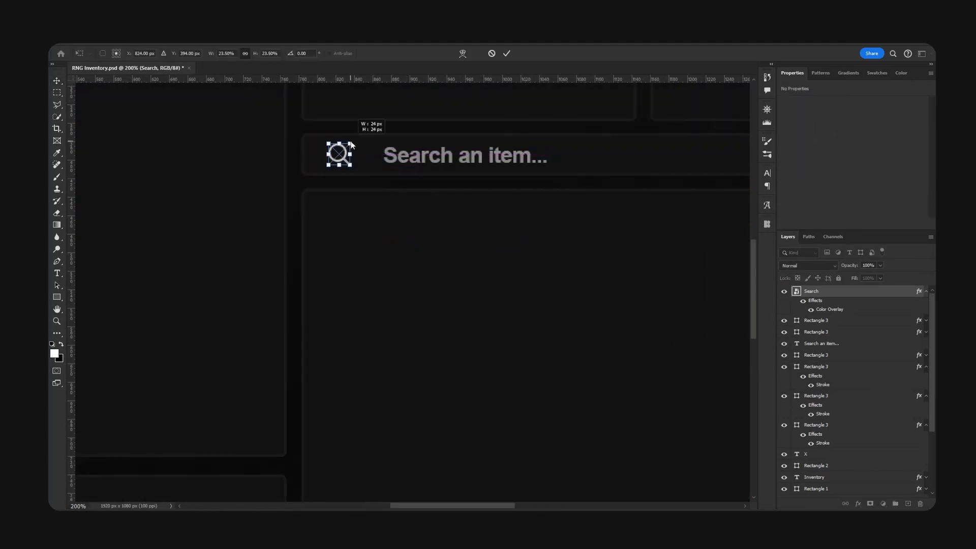
key(Return)
drag(356, 157, 347, 156)
Move the search text closer to the magnifier icon and fine-tune the spacing between them.
ctrl+click(440, 159)
ctrl+drag(487, 159, 454, 160)
ctrl+click(331, 155)
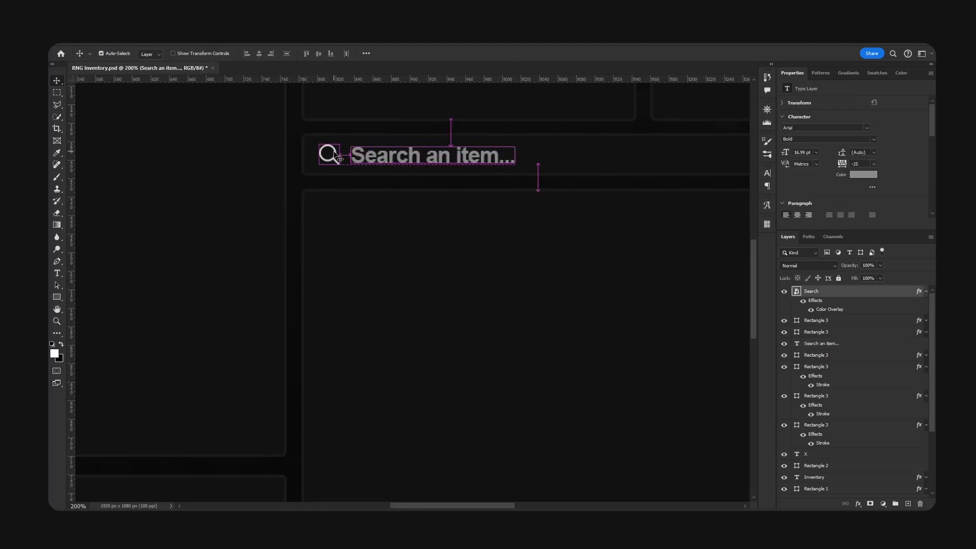
key(Right)
key(Right)
key(Right)
key(Right)
key(Right)
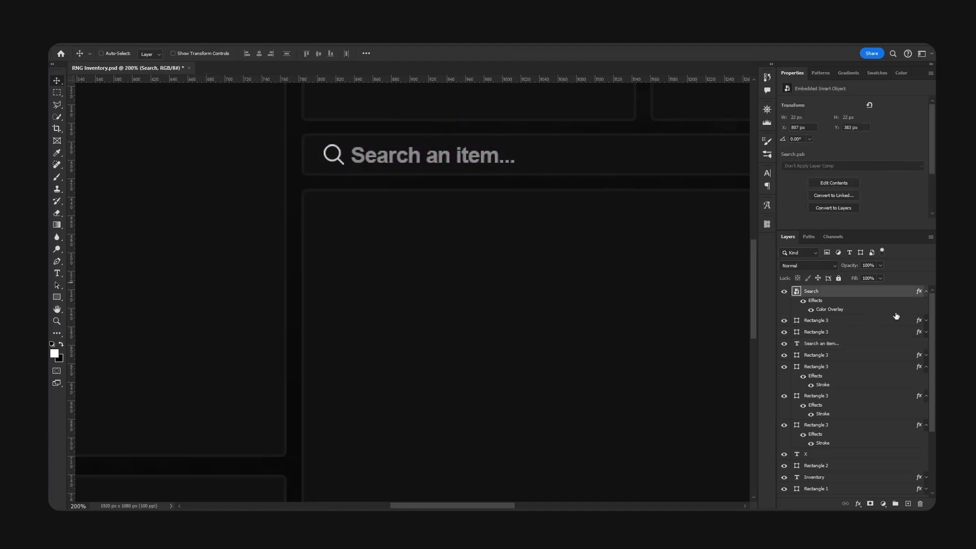
click(926, 291)
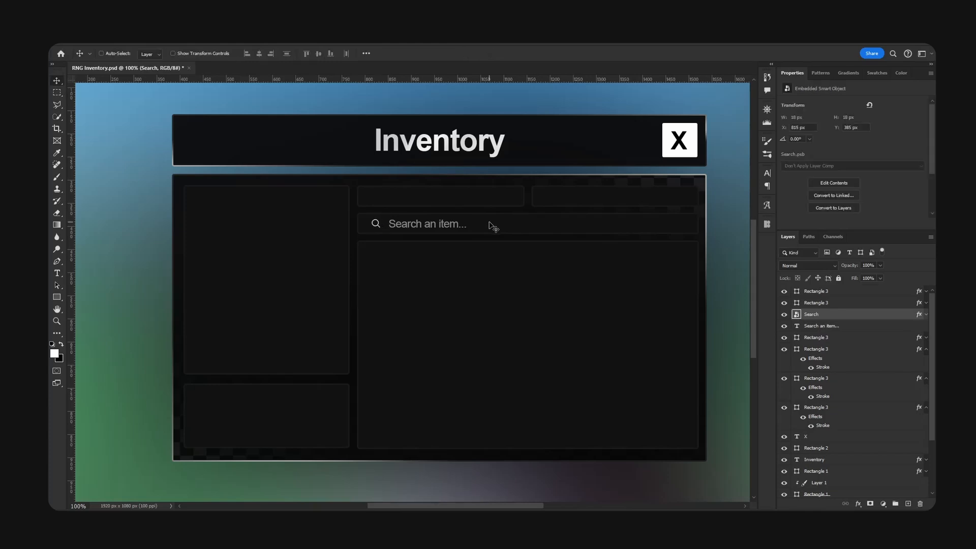
ctrl+drag(454, 223, 448, 224)
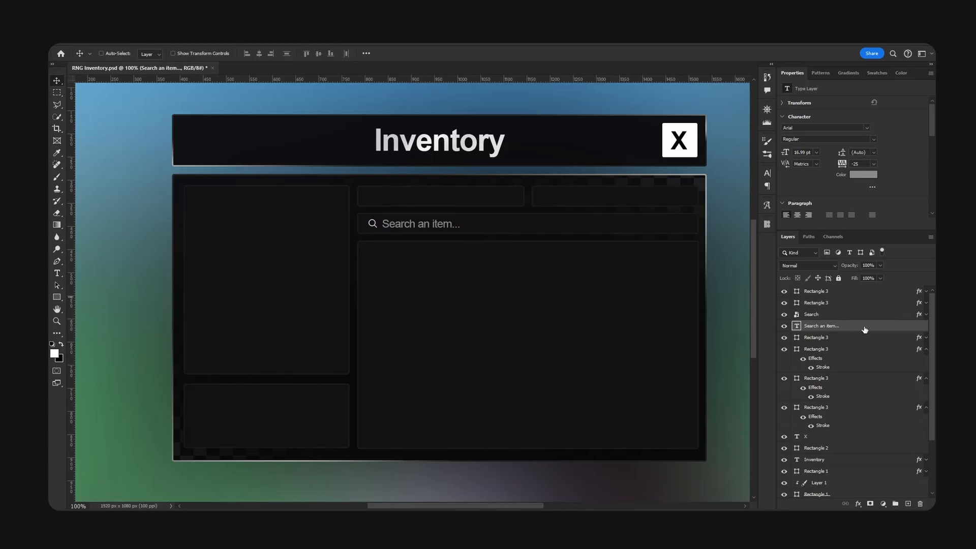
Recolor the search text to a lighter grey.
double_click(414, 223)
click(418, 54)
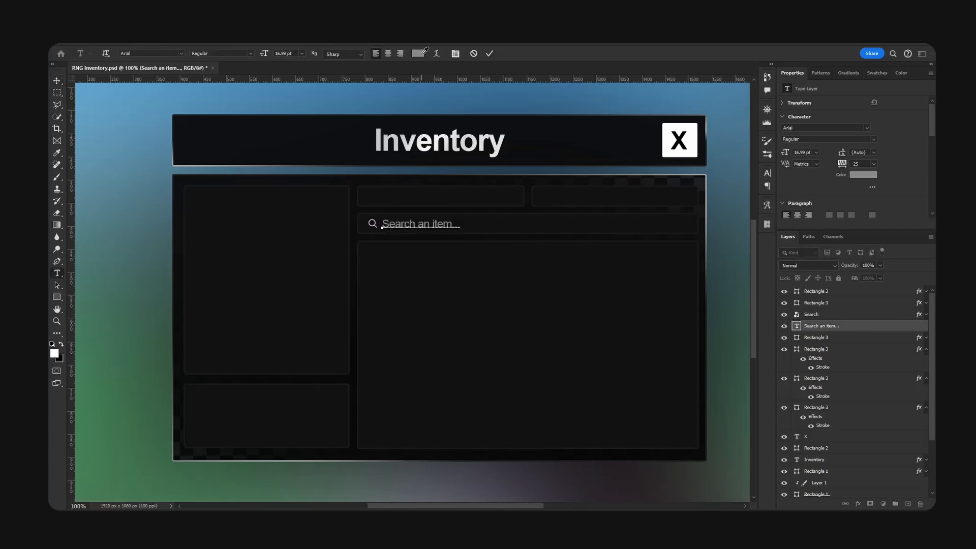
click(379, 224)
click(780, 322)
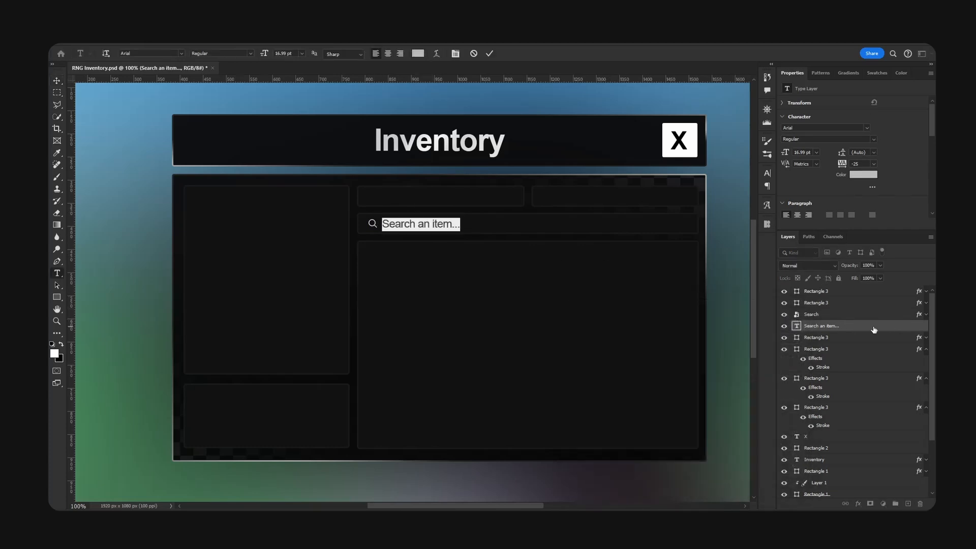
click(692, 296)
key(v)
key(ctrl+minus)
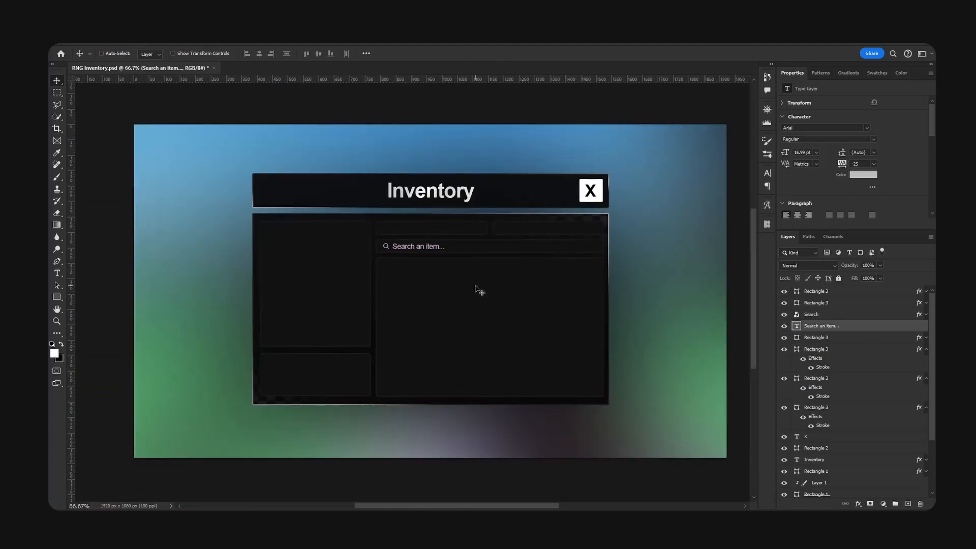
Change the left category bar's stroke fill from solid color to a linear gradient and adjust the gradient's angle.
key(ctrl+plus)
scroll(477, 284, up, 2)
ctrl+click(527, 230)
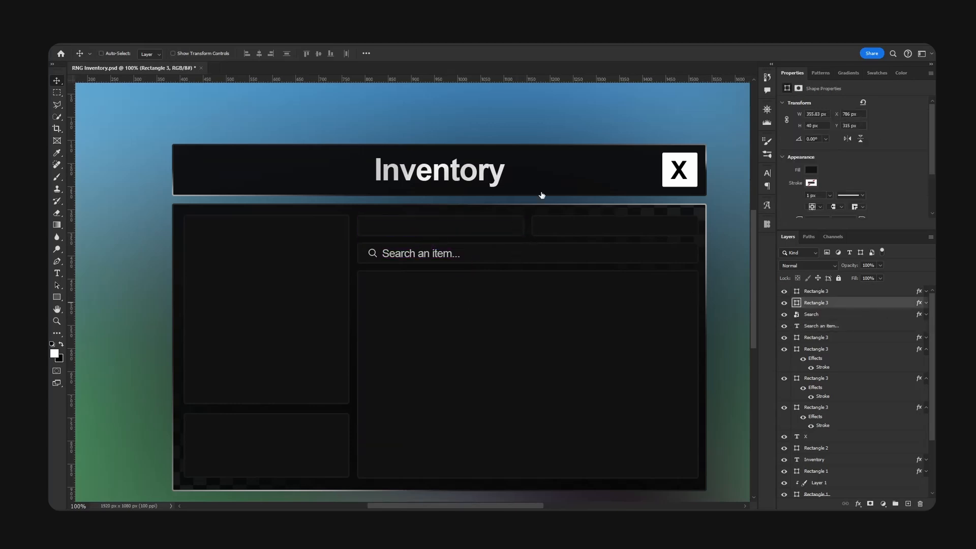
click(590, 224)
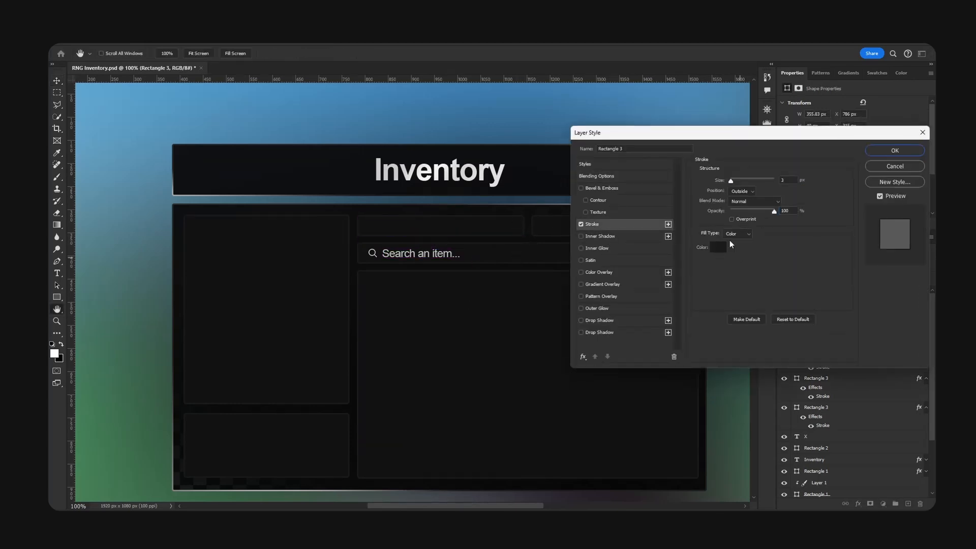
click(580, 224)
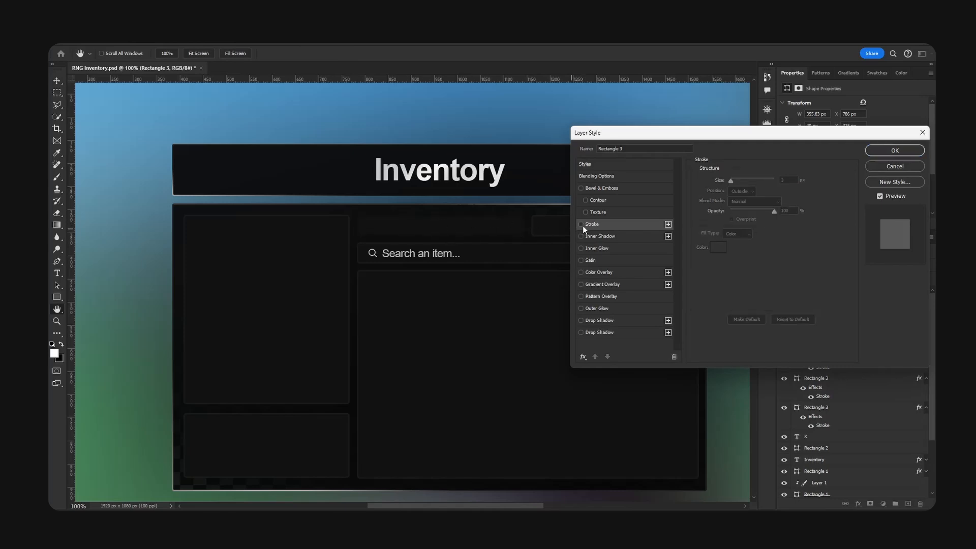
click(582, 225)
click(738, 233)
click(737, 253)
click(743, 250)
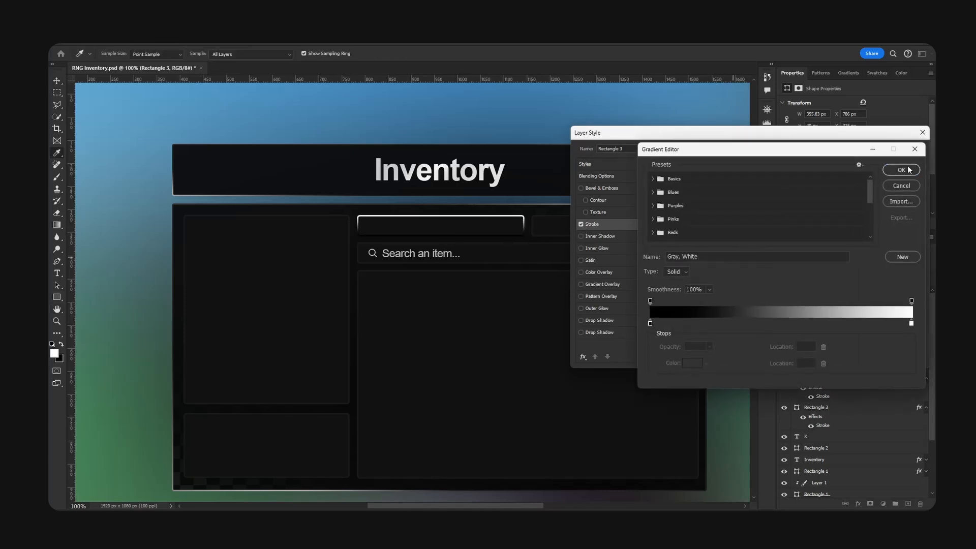
click(902, 169)
click(732, 272)
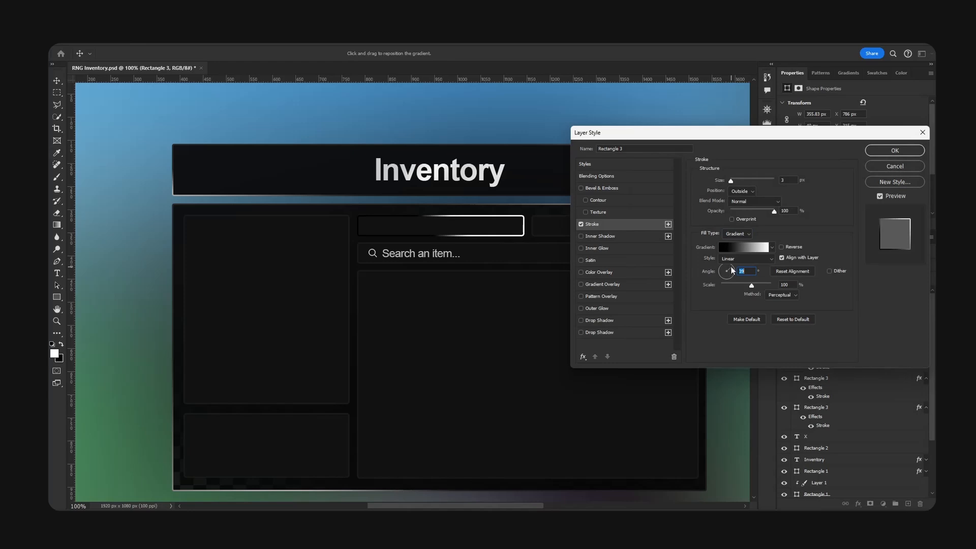
drag(732, 270, 730, 269)
Recolor the start stop of the left category bar's stroke gradient to a vivid blue.
click(745, 248)
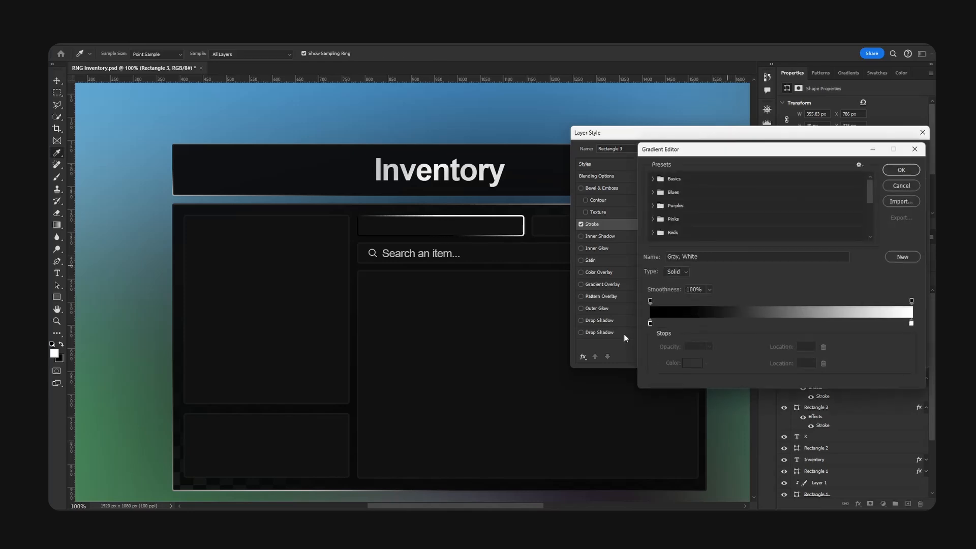
double_click(652, 324)
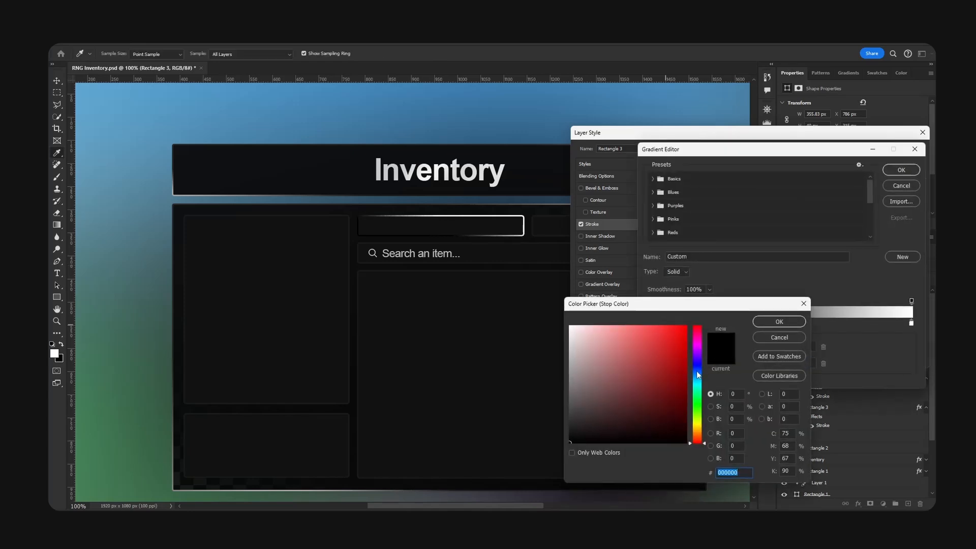
drag(698, 383, 699, 370)
mouse_move(680, 340)
mouse_down()
mouse_move(674, 353)
mouse_move(672, 331)
mouse_up()
click(696, 372)
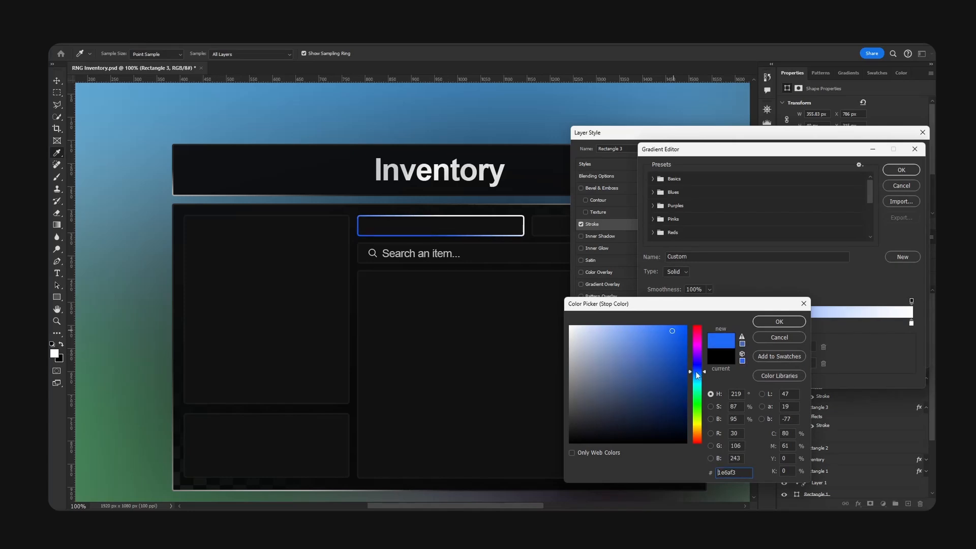
click(697, 371)
click(771, 321)
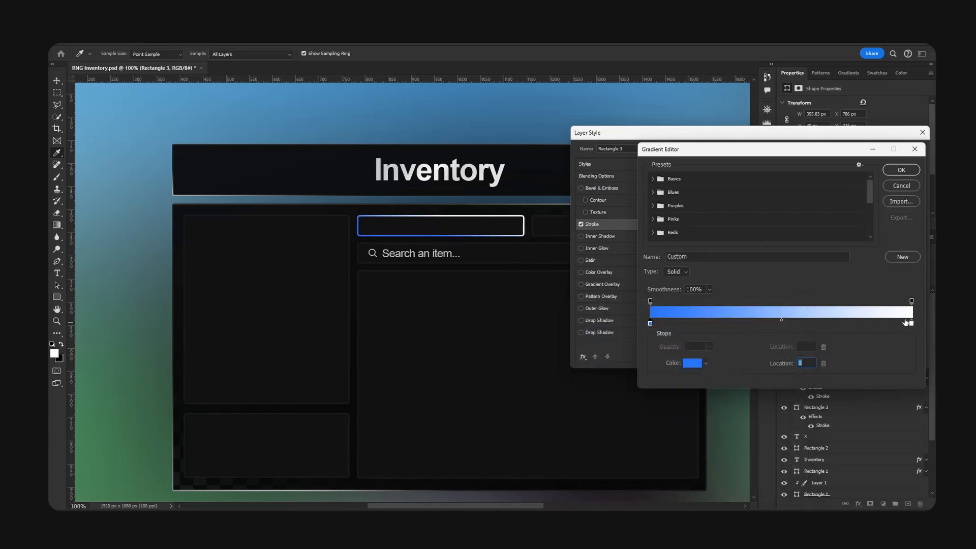
Recolor the end stop of the stroke gradient to bright cyan and apply the layer style.
double_click(911, 323)
click(698, 380)
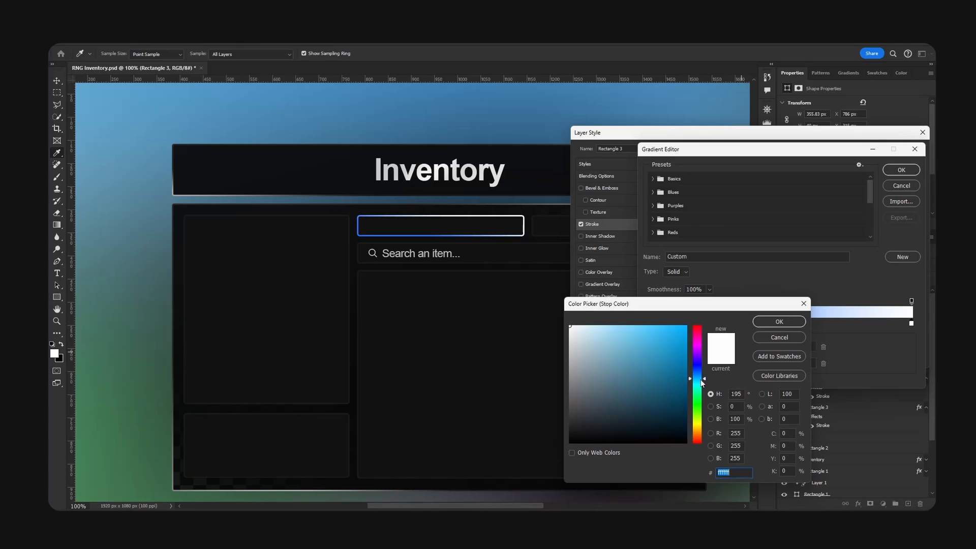
drag(658, 352, 729, 313)
click(783, 322)
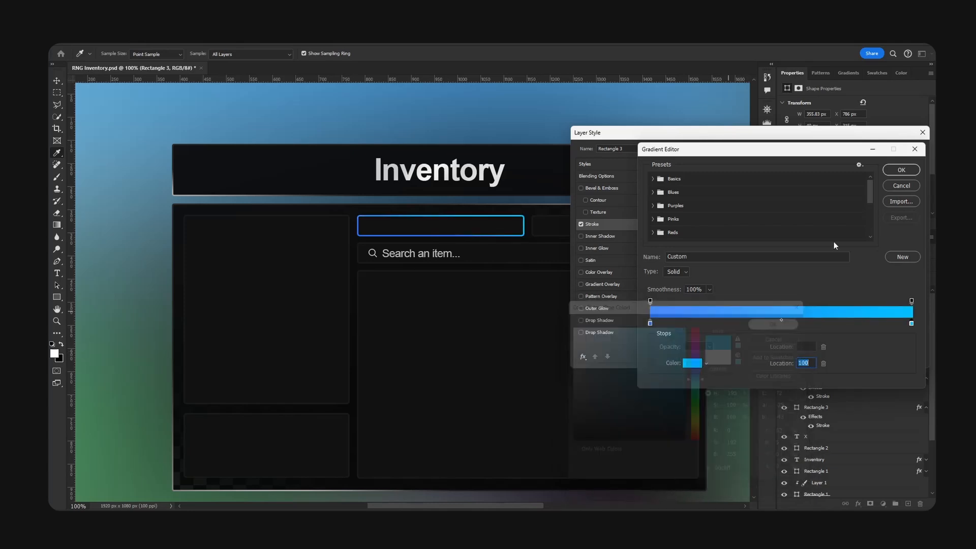
click(901, 169)
click(887, 151)
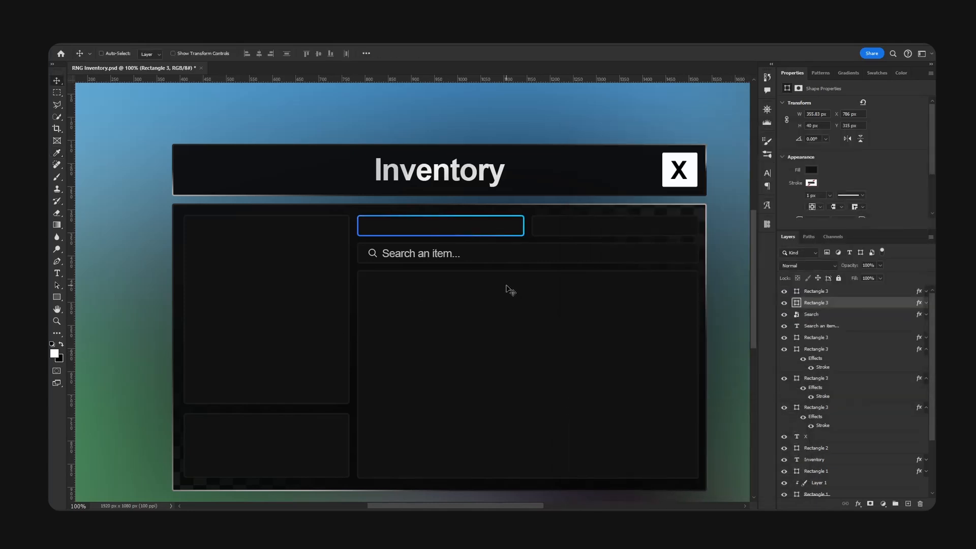
Duplicate the Inventory title onto the left category bar and change the copy's text to "Gears".
click(844, 461)
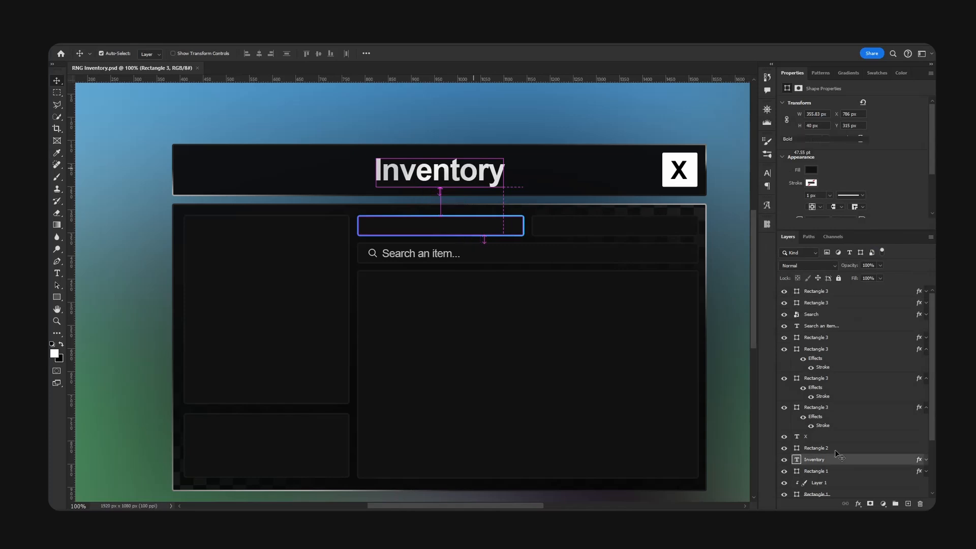
alt+drag(843, 462, 846, 301)
drag(528, 178, 469, 220)
key(t)
click(442, 221)
key(ctrl+a)
text(Gears)
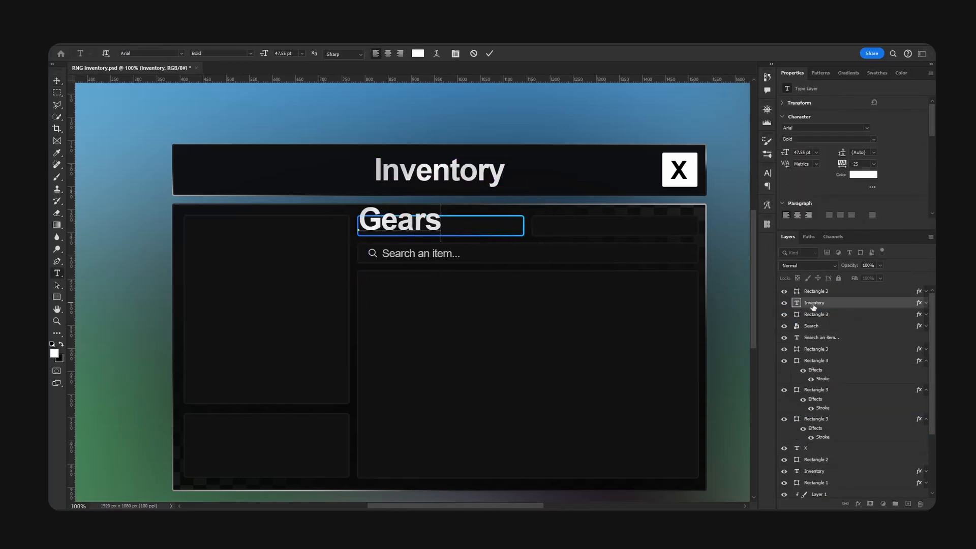
Scale the Gears label down to about 20.74 pt, centered within the left category bar, and save the document.
click(873, 306)
key(ctrl+t)
alt+drag(480, 209, 456, 213)
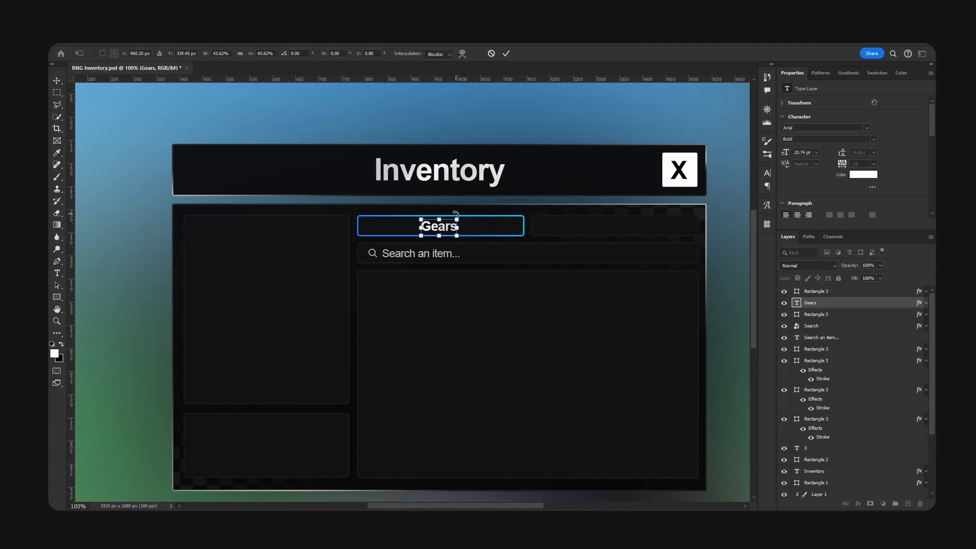
key(Return)
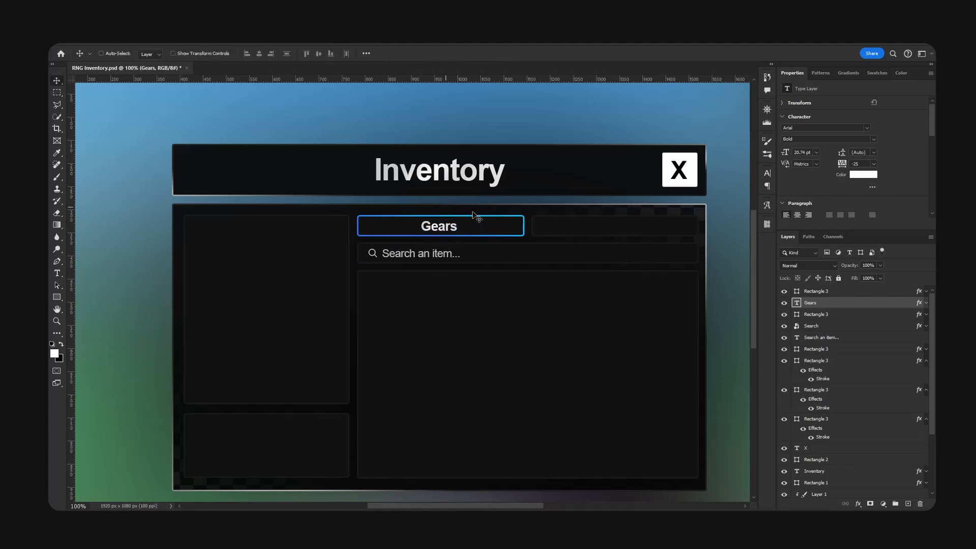
key(ctrl+s)
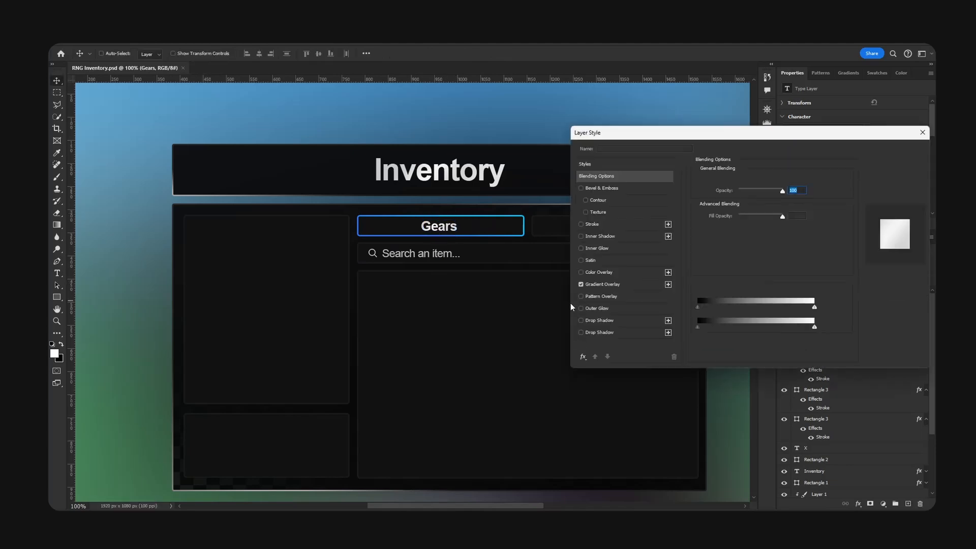
Set the start stop of the Gears label's gradient overlay to the bar outline's blue and remove the two middle stops.
click(590, 284)
click(755, 203)
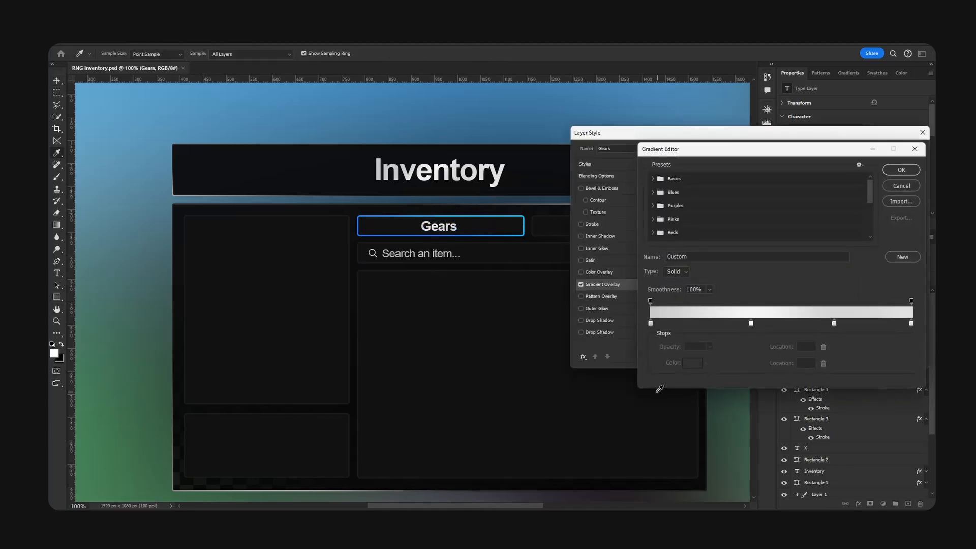
double_click(650, 323)
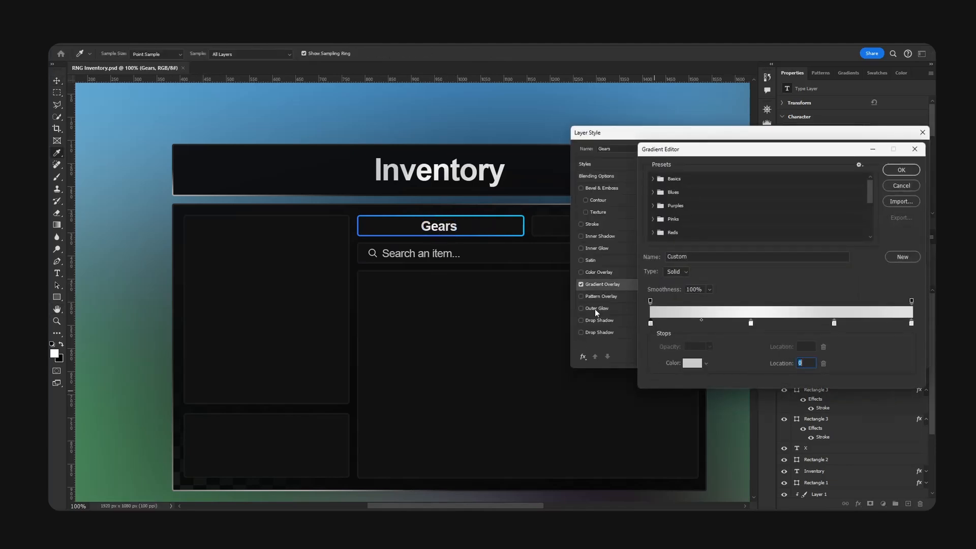
click(362, 234)
click(763, 323)
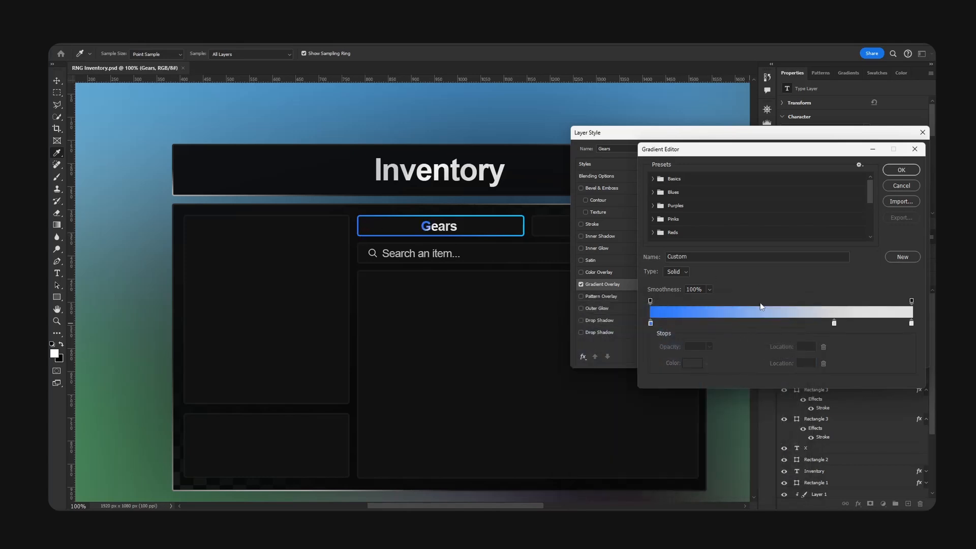
drag(835, 324, 832, 287)
Set the overlay's end stop to the outline's cyan, 00c0ff, and adjust the gradient's angle on the Gears label.
double_click(912, 324)
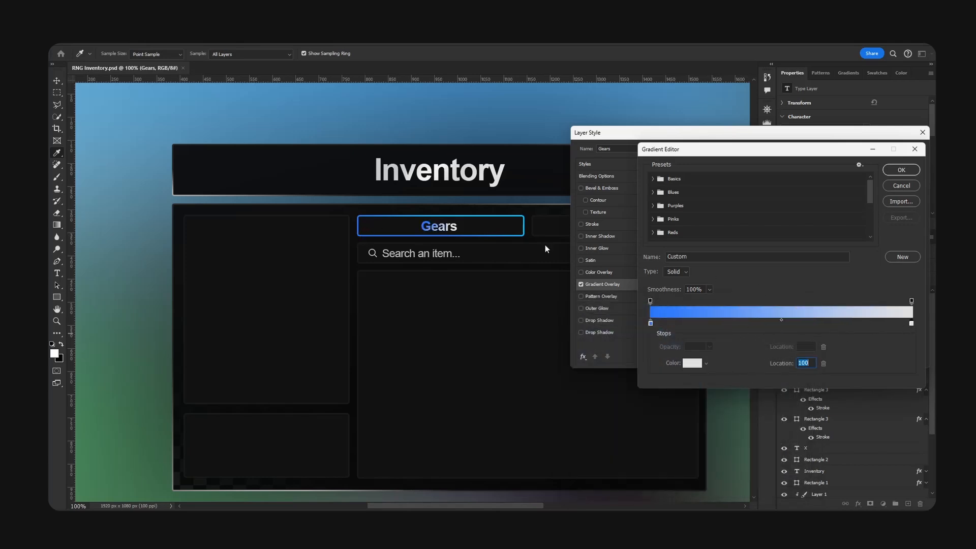
click(492, 215)
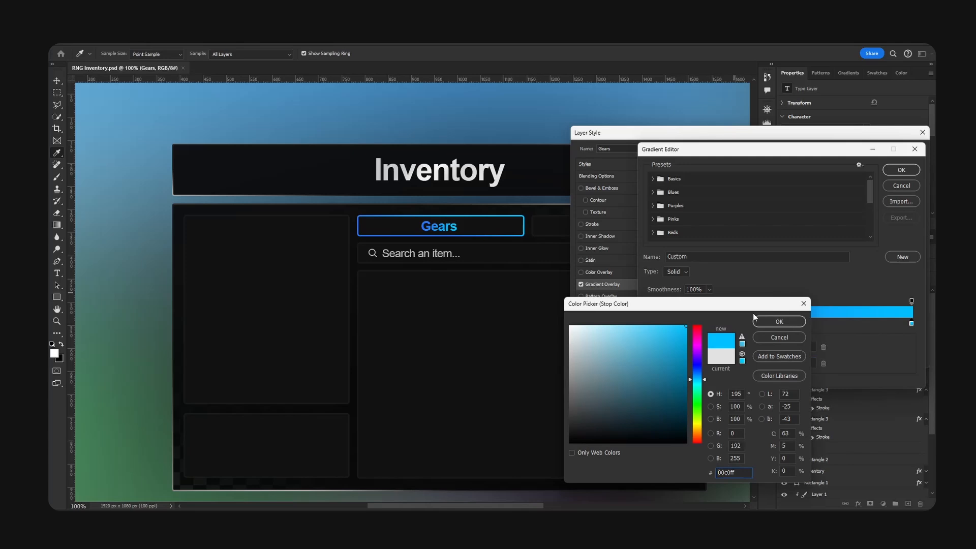
click(780, 321)
click(902, 170)
double_click(749, 227)
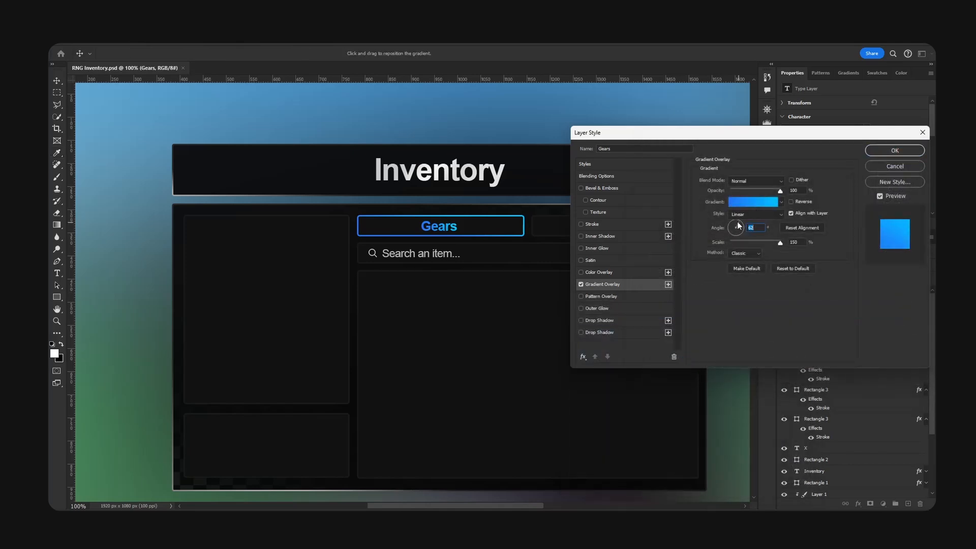
click(893, 151)
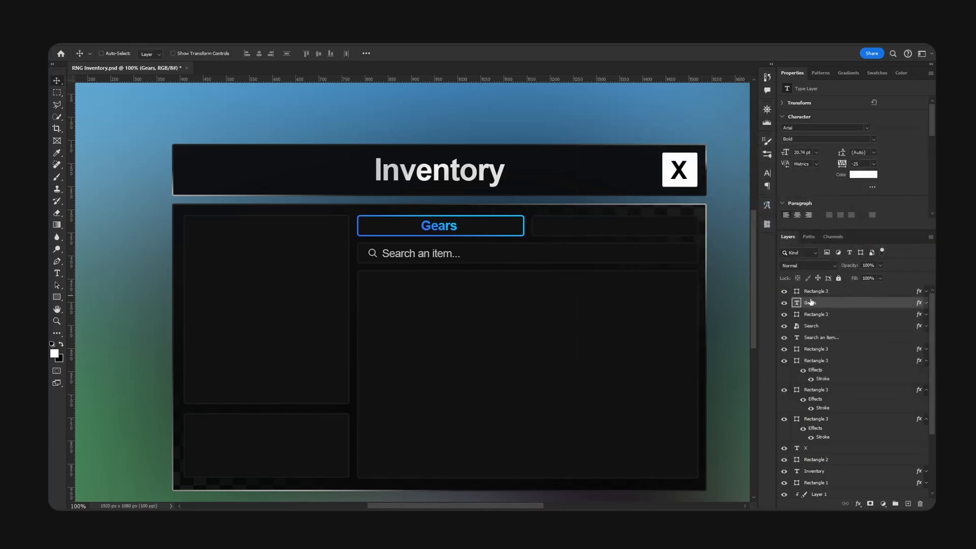
Duplicate the Gears label onto the right category bar and change the copy's text to "Items".
key(ctrl)
alt+drag(501, 230, 647, 228)
double_click(614, 227)
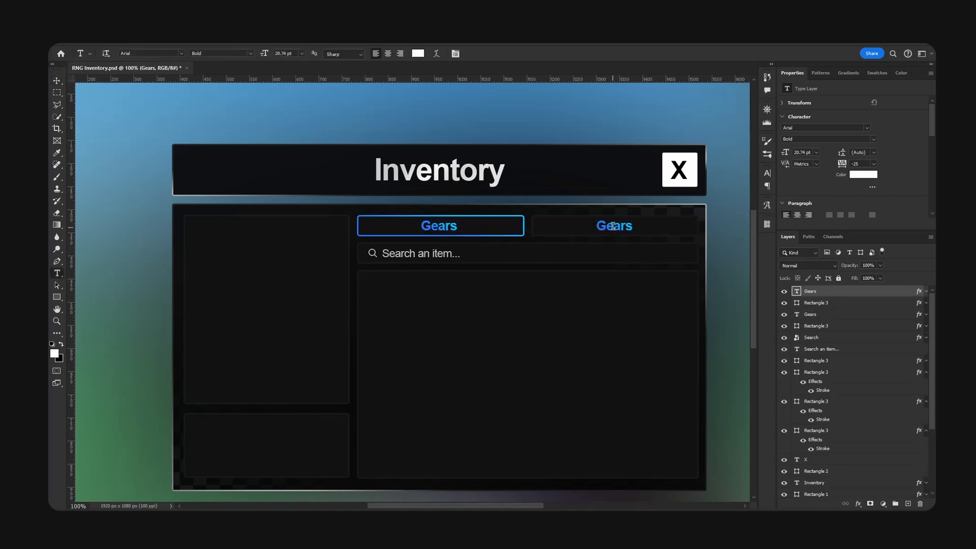
text(Items)
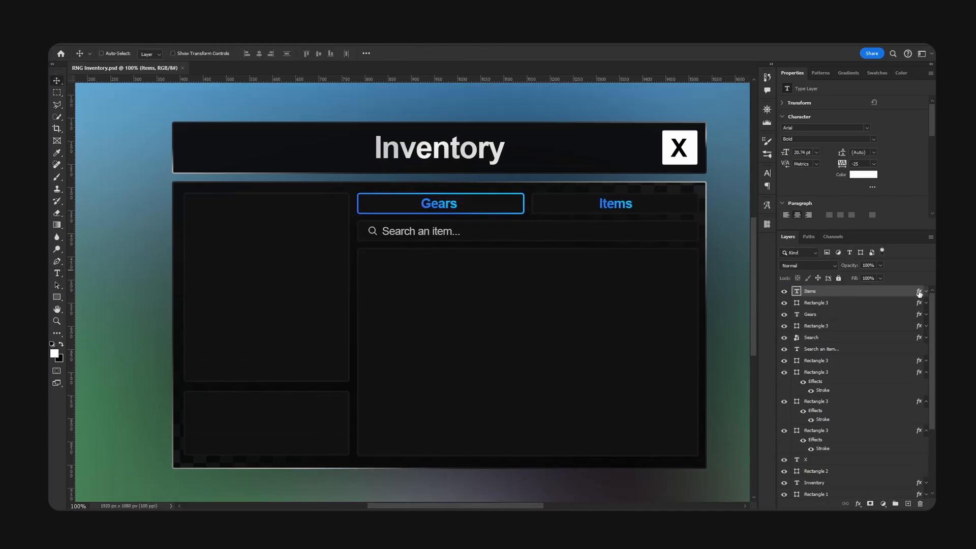
Remove the gradient overlay from the Items label and recolor its text to medium grey.
drag(919, 293, 920, 504)
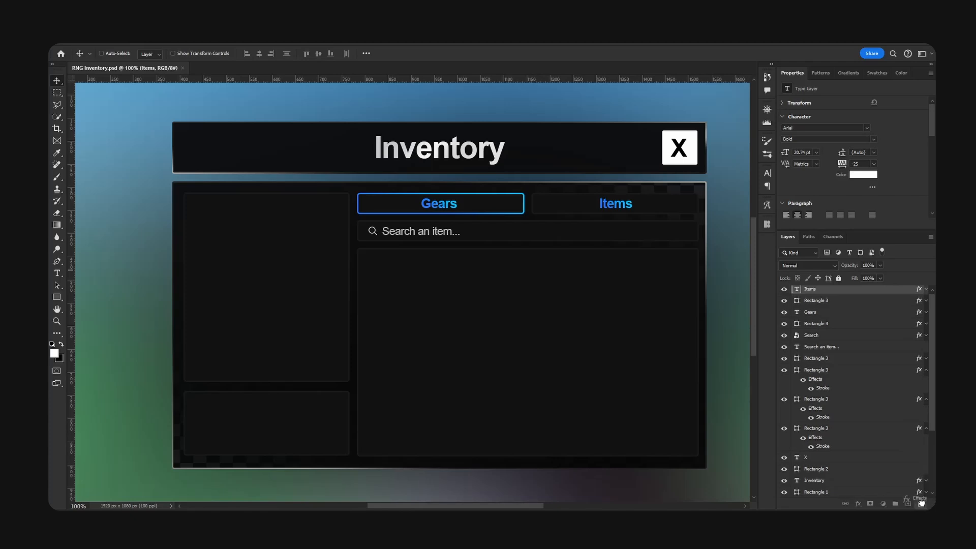
scroll(605, 216, up, 1)
double_click(608, 222)
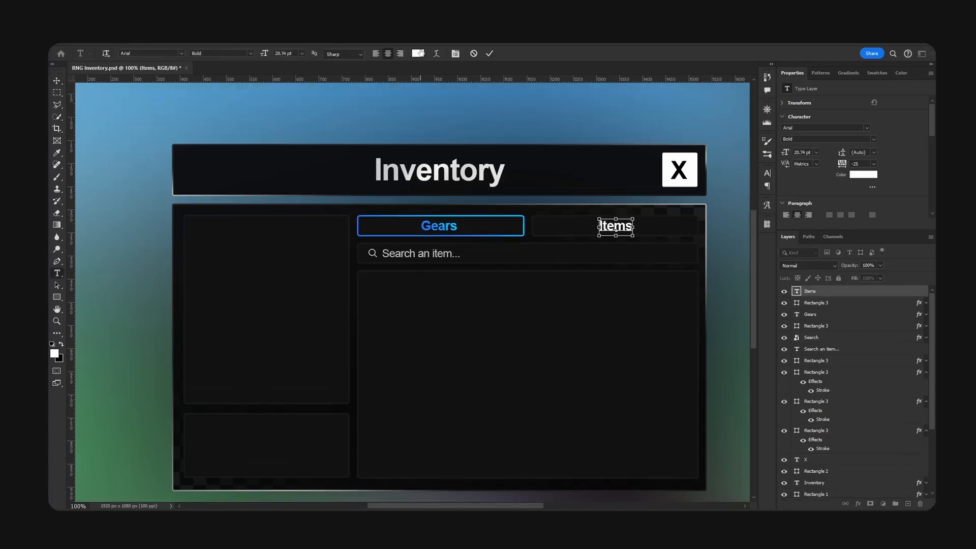
click(418, 54)
drag(598, 382, 554, 385)
click(780, 321)
click(858, 291)
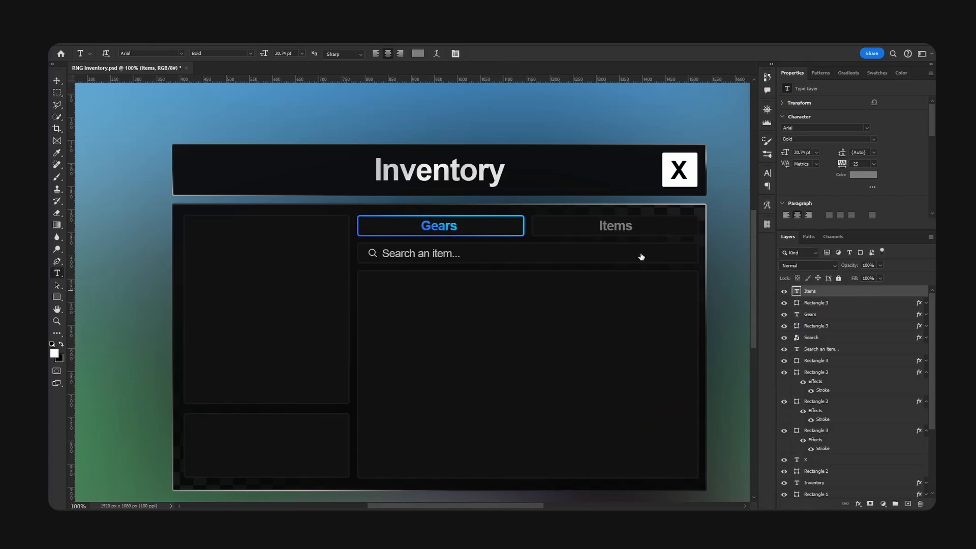
Scale the Inventory title down slightly and position it lower in the header bar.
key(v)
key(ctrl)
key(ctrl+minus)
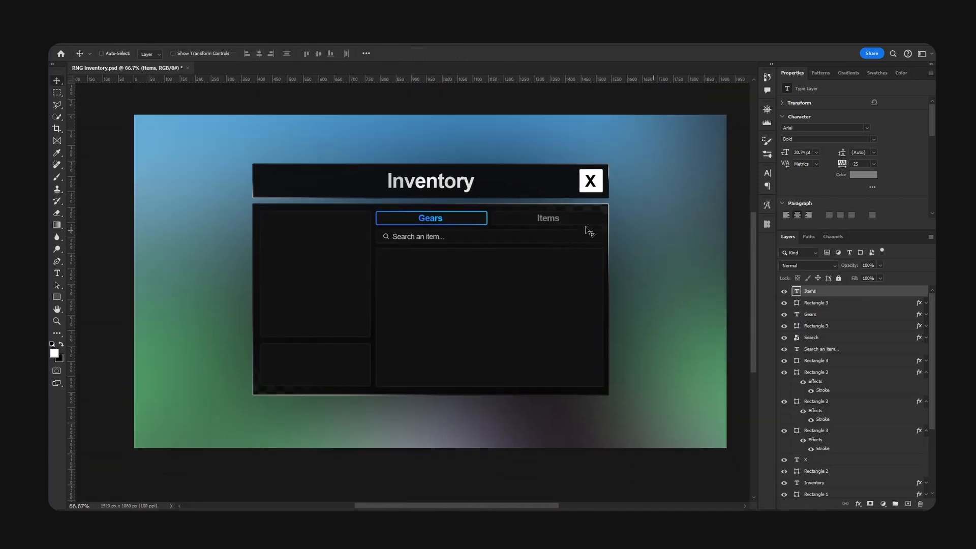
scroll(547, 254, up, 1)
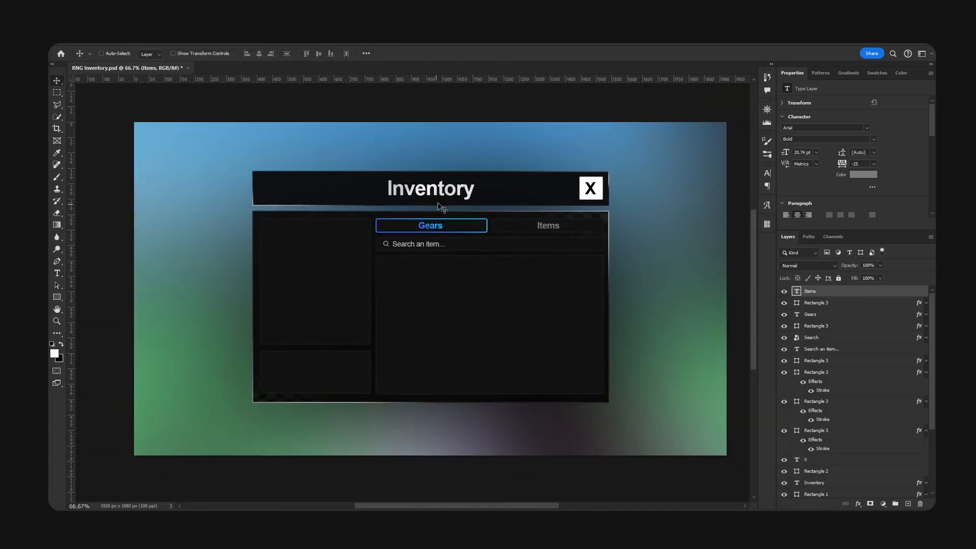
key(ctrl)
ctrl+click(455, 192)
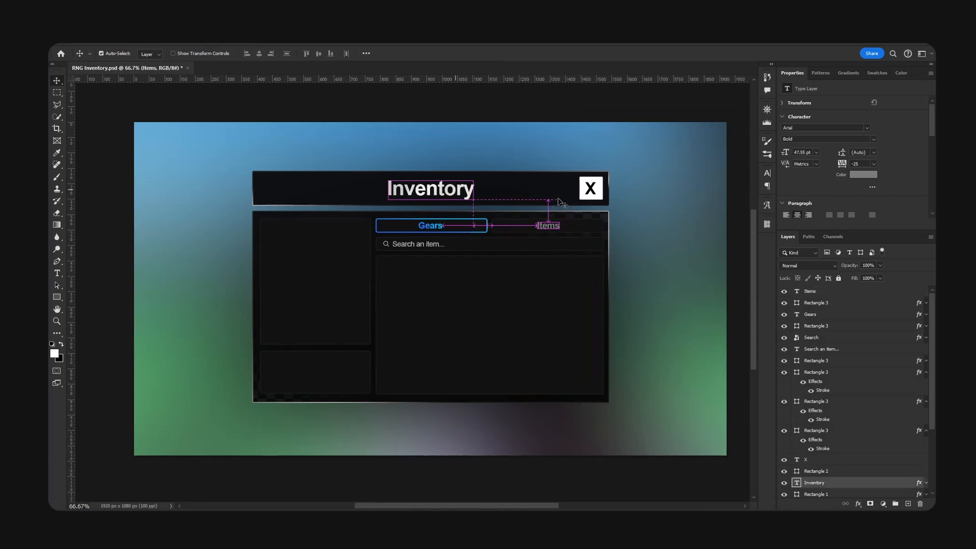
key(ctrl+t)
drag(475, 179, 464, 192)
key(Return)
ctrl+click(474, 186)
key(ctrl+t)
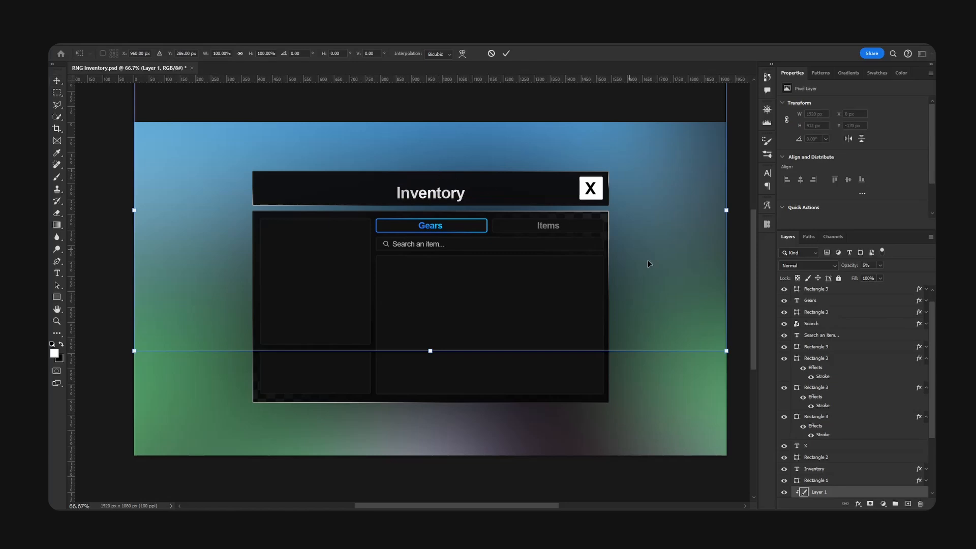
key(Escape)
Shift the grouped interface layers slightly upward on the canvas and rename the group as Inventory.
scroll(858, 455, down, 3)
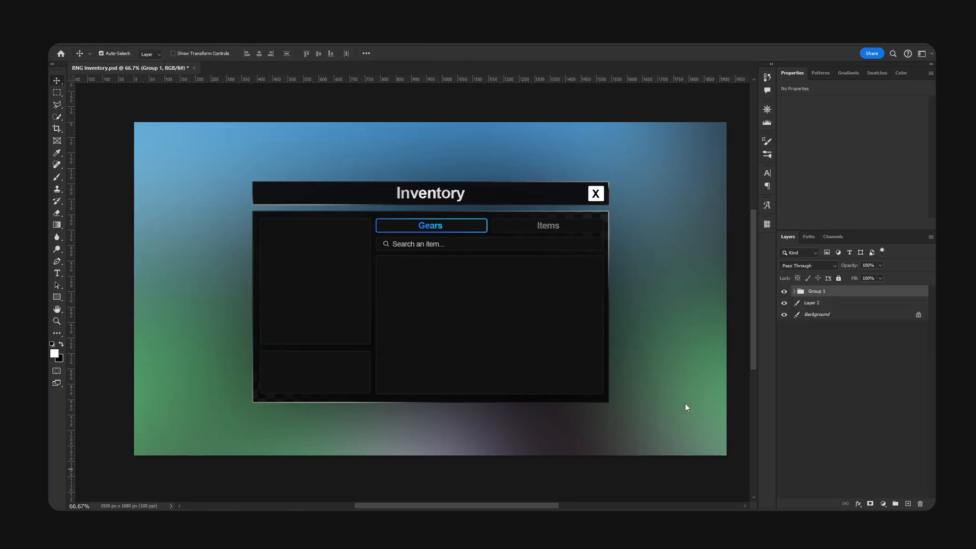
drag(462, 232, 462, 224)
double_click(821, 295)
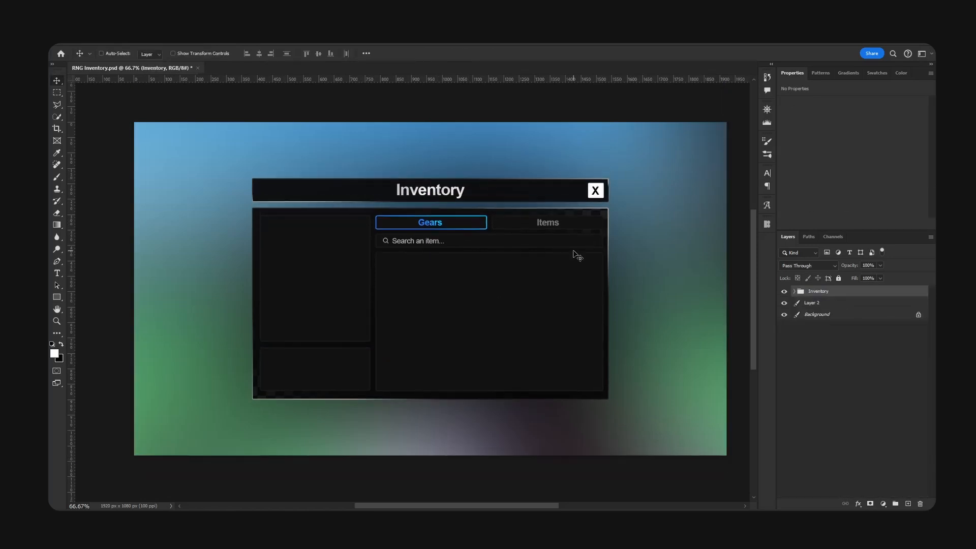
Save the RNG Inventory document with the interface grouped on the canvas.
key(ctrl+s)
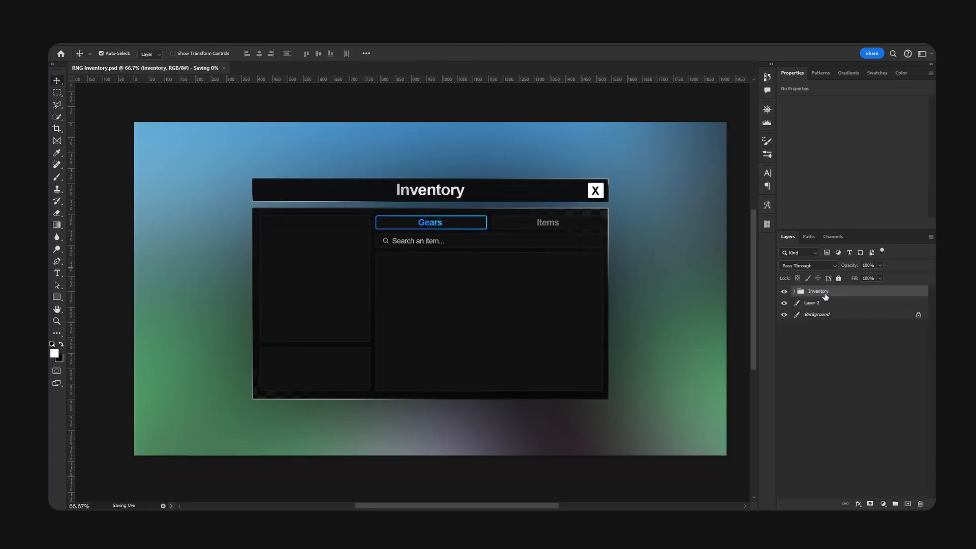
scroll(578, 157, down, 1)
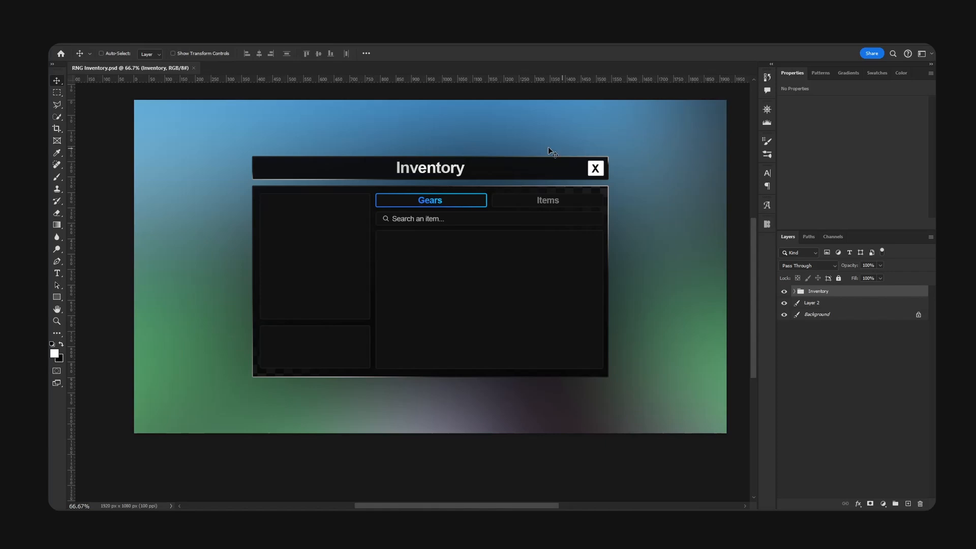
drag(578, 185, 559, 173)
key(ctrl+z)
Duplicate the checkered example layer of the main panel and place the copy above the original, outside the clipping mask.
ctrl+click(574, 193)
click(784, 446)
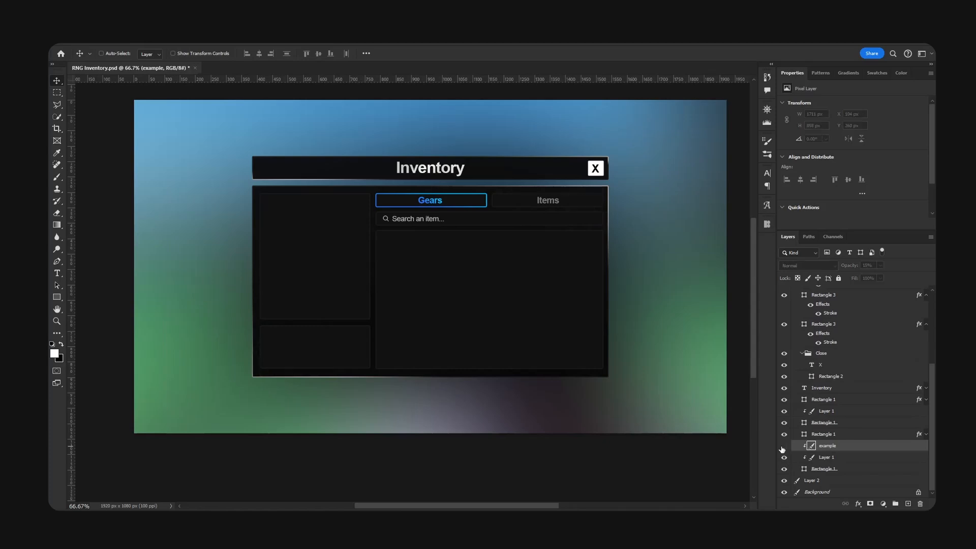
click(783, 446)
alt+drag(829, 446, 827, 441)
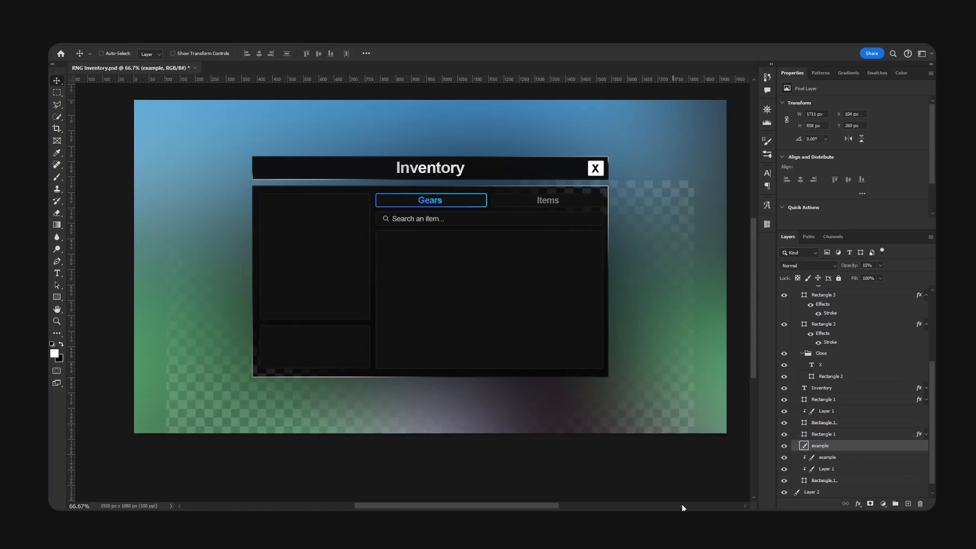
Trim the copied checkered pattern to the main panel's outline by deleting everything outside the panel shape, and clear the selection.
ctrl+click(804, 481)
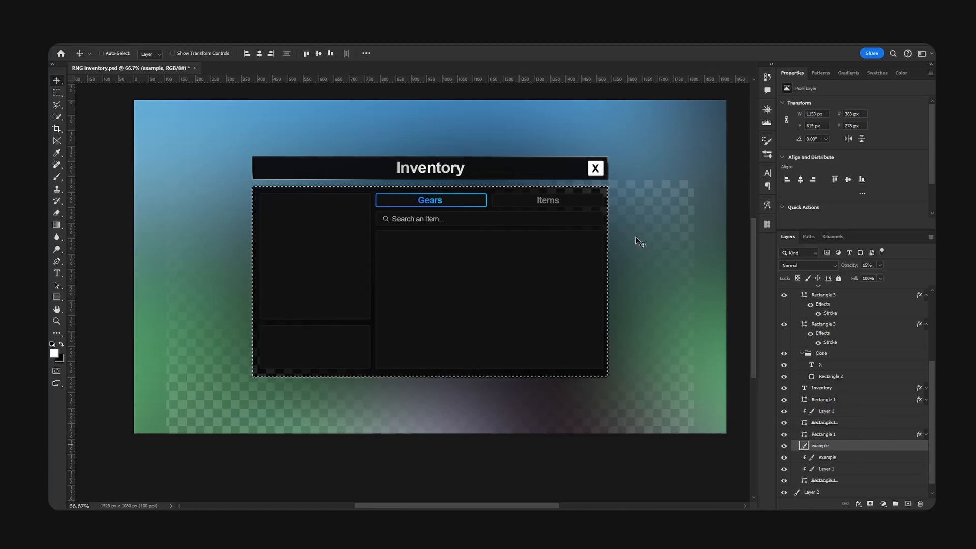
key(m)
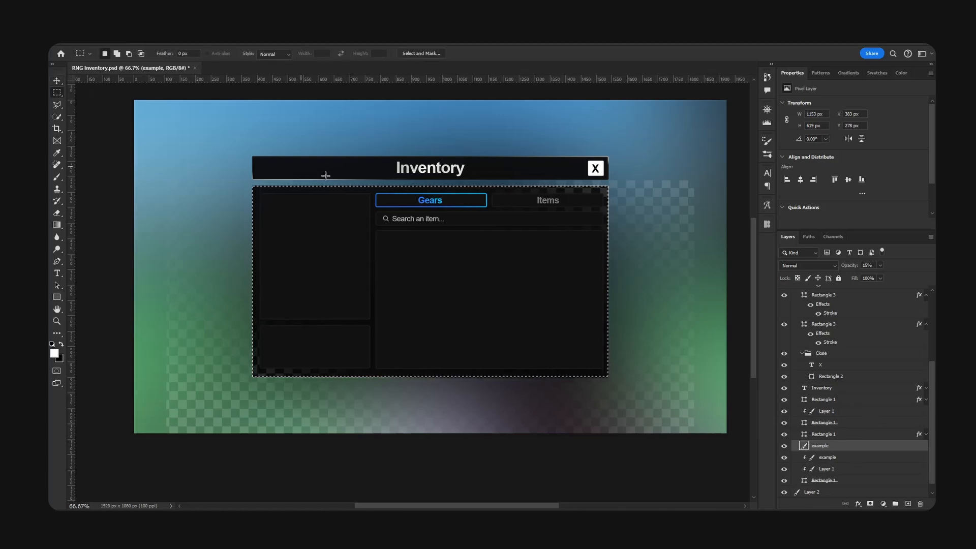
right_click(463, 204)
click(486, 211)
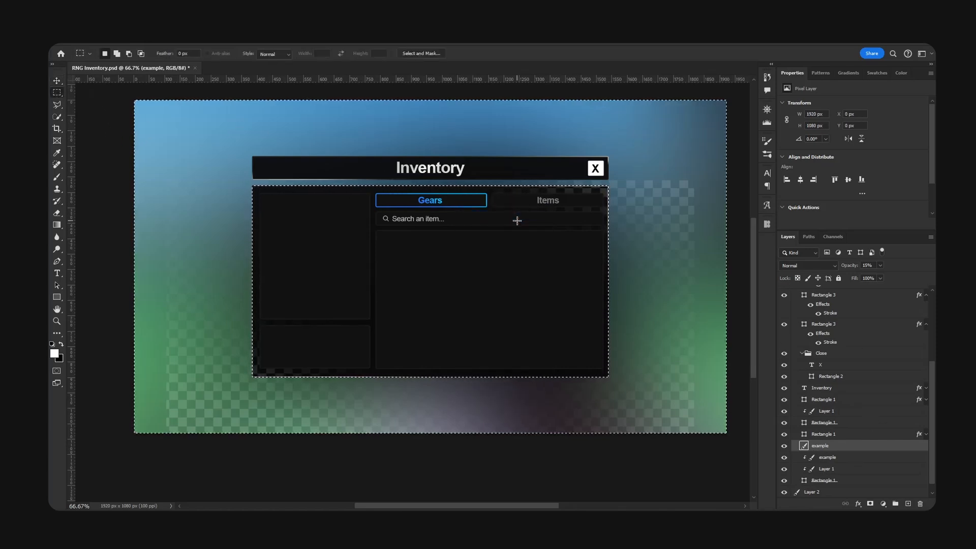
key(Delete)
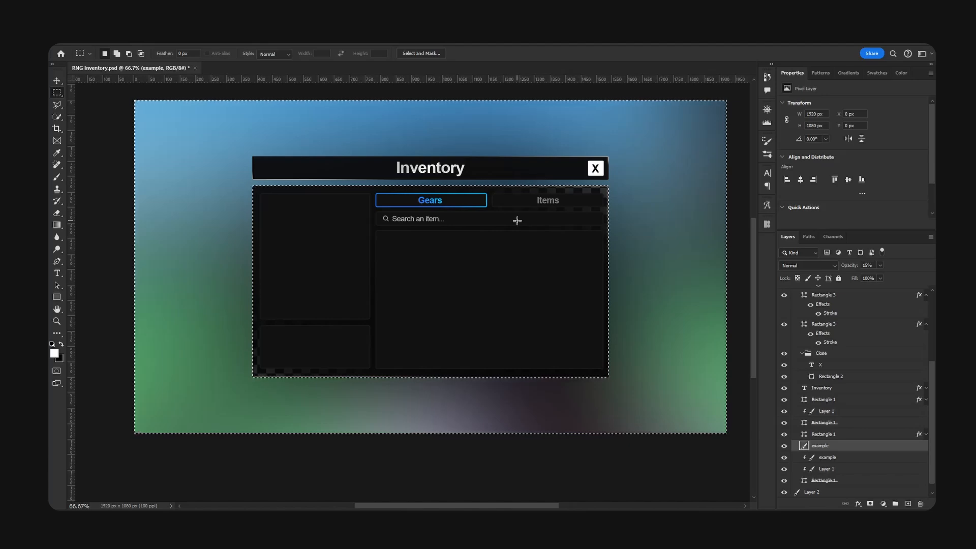
key(v)
key(ctrl+d)
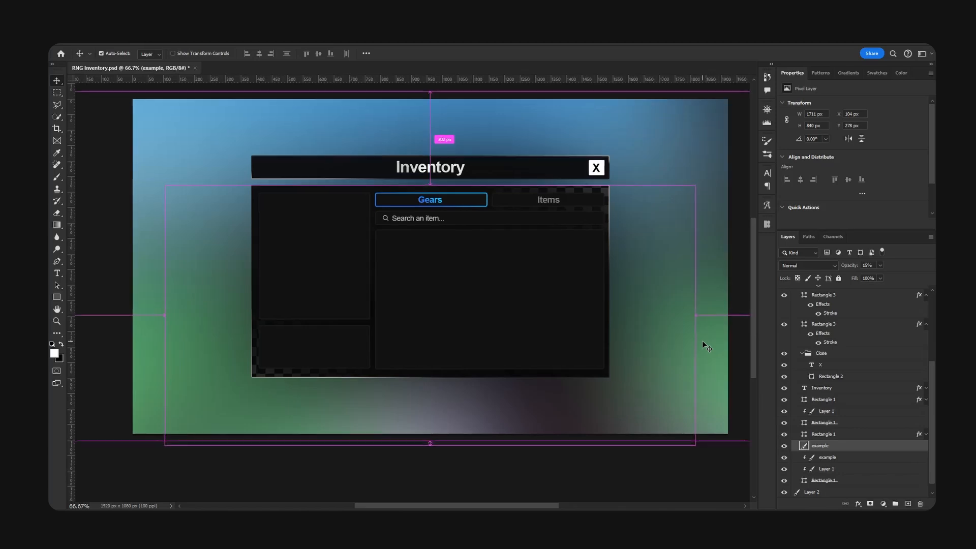
key(ctrl+plus)
key(ctrl+plus)
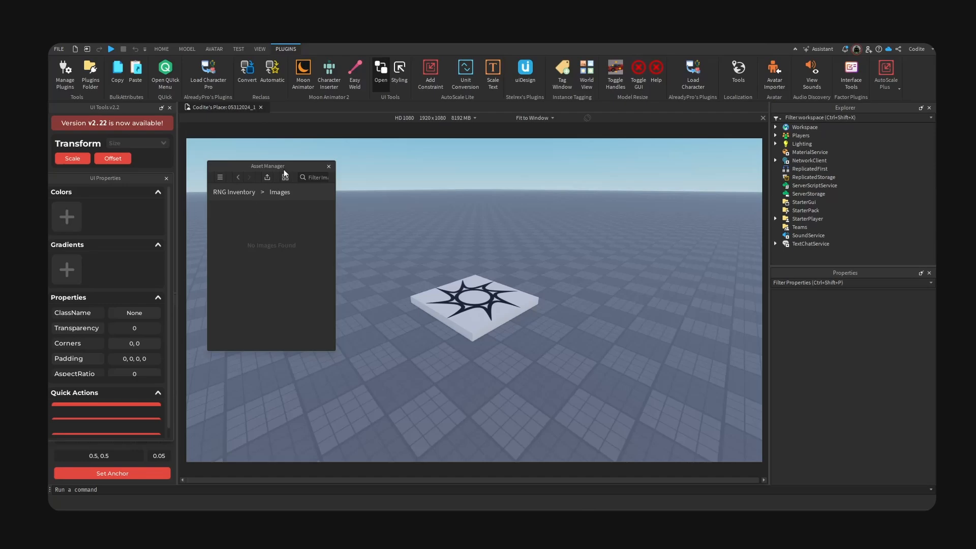
Switch to Roblox Studio, add a ScreenGui under StarterGui and name it Inventory.
drag(284, 170, 321, 173)
click(808, 203)
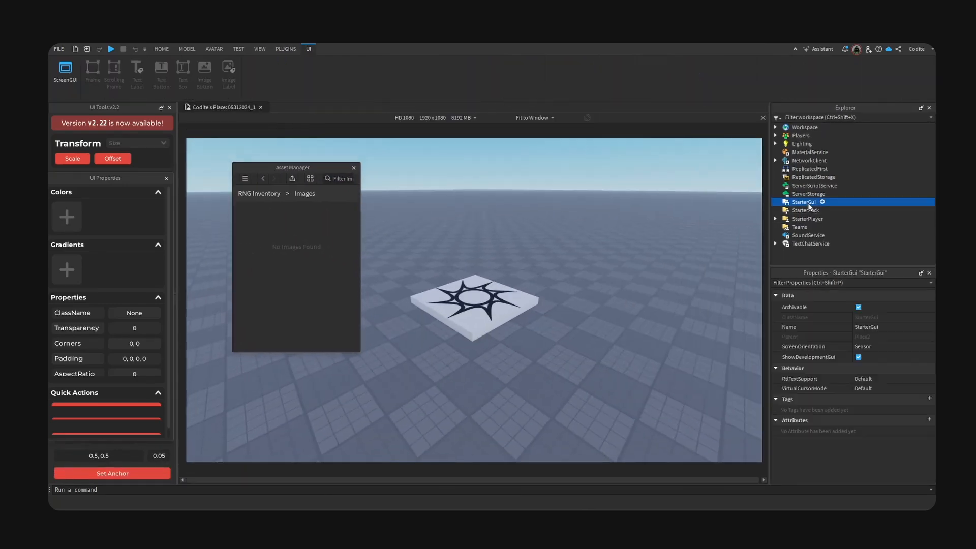
click(822, 202)
text(scre)
click(827, 224)
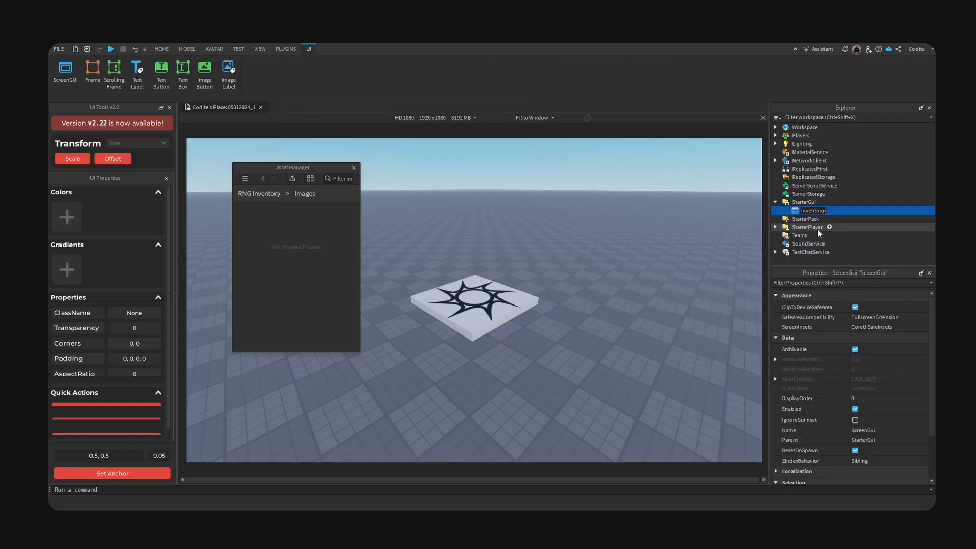
text(Inventory)
key(Return)
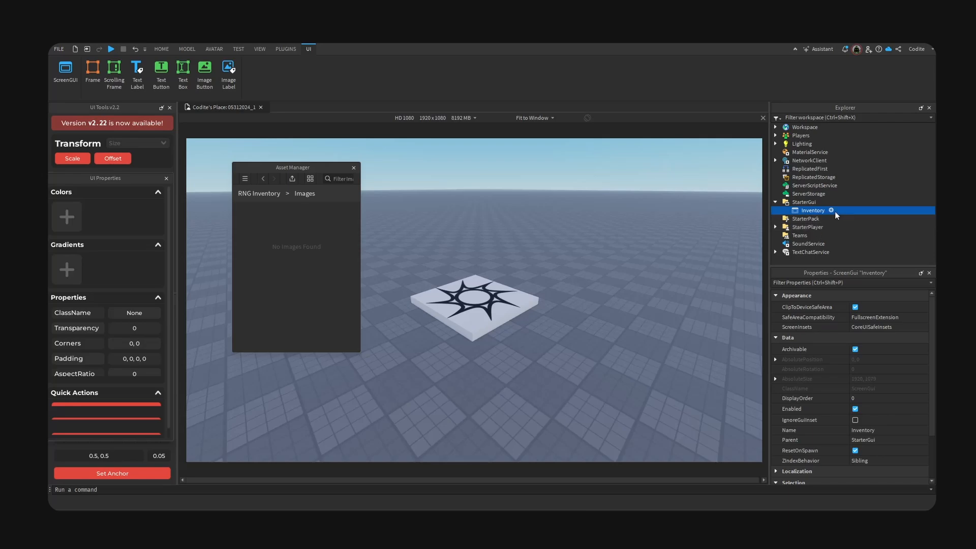
Add a frame inside the Inventory ScreenGui and name it Canvas.
click(834, 211)
click(819, 234)
text(Canvas)
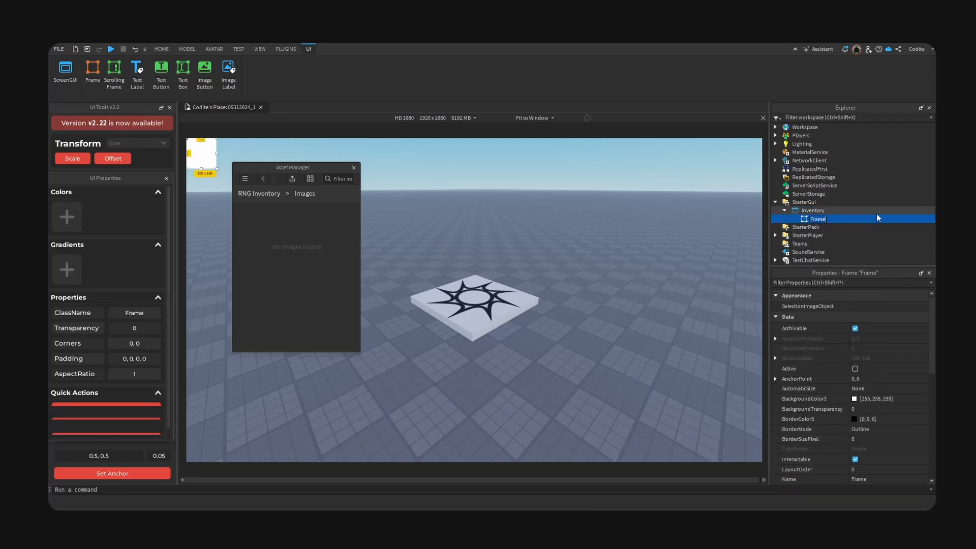
key(Return)
Anchor the Canvas frame at 0.5, 0.5, fit it to its parent and remove its background.
scroll(128, 362, down, 1)
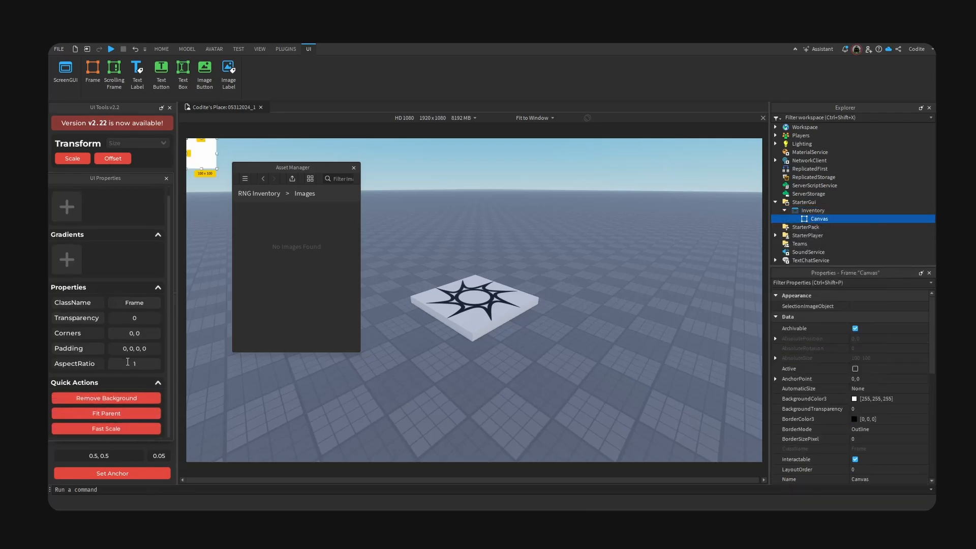
click(122, 477)
click(127, 413)
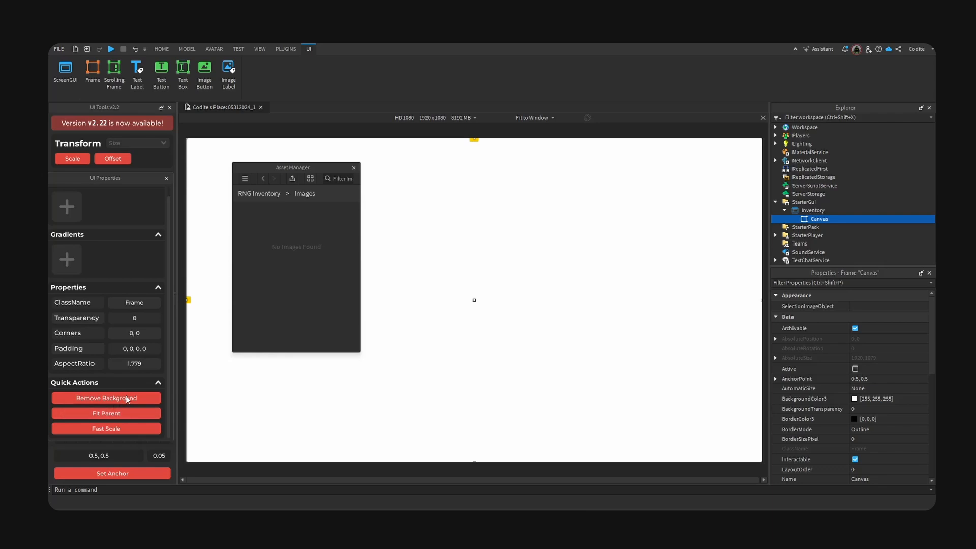
click(127, 398)
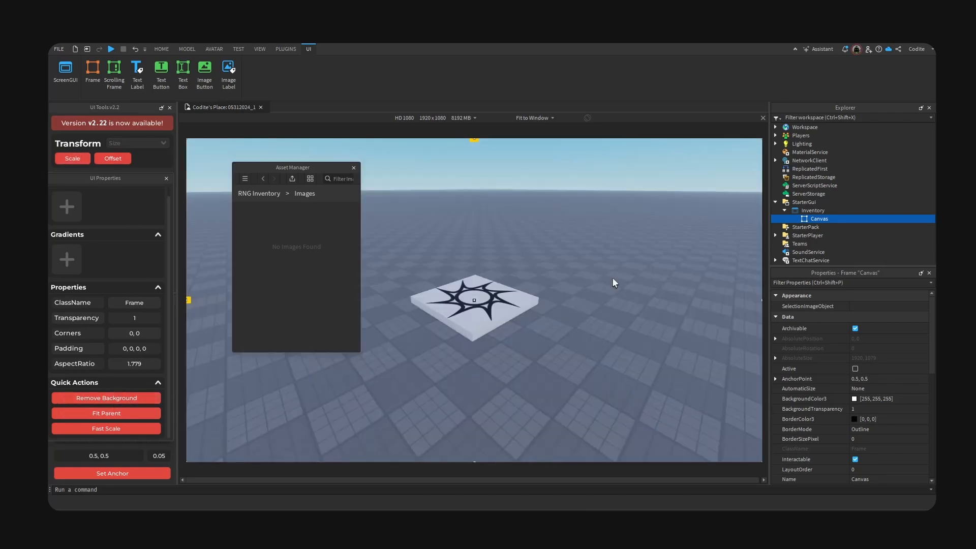
Add a frame named Container inside Canvas and center it with the anchor at 0.5, 0.5.
mouse_move(836, 220)
click(834, 218)
click(825, 242)
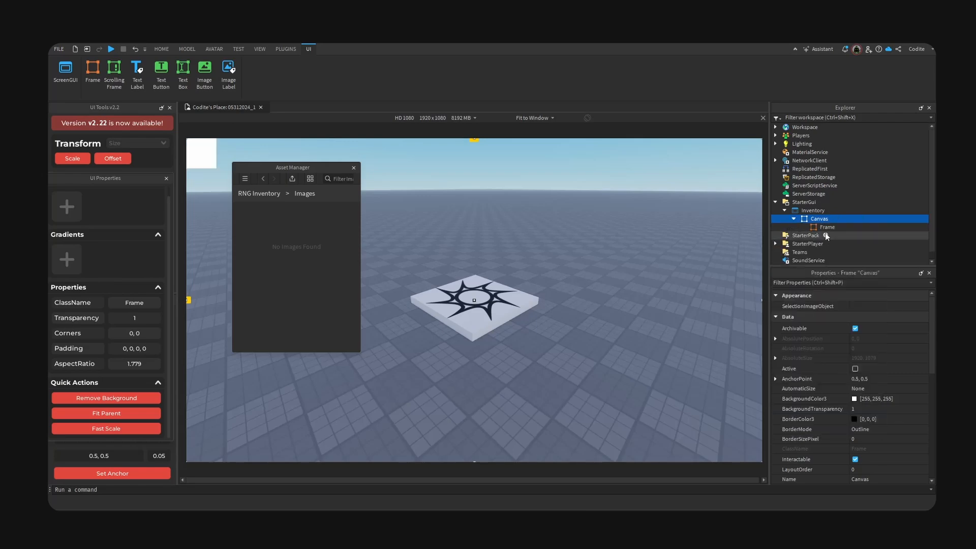
key(F2)
text(Container)
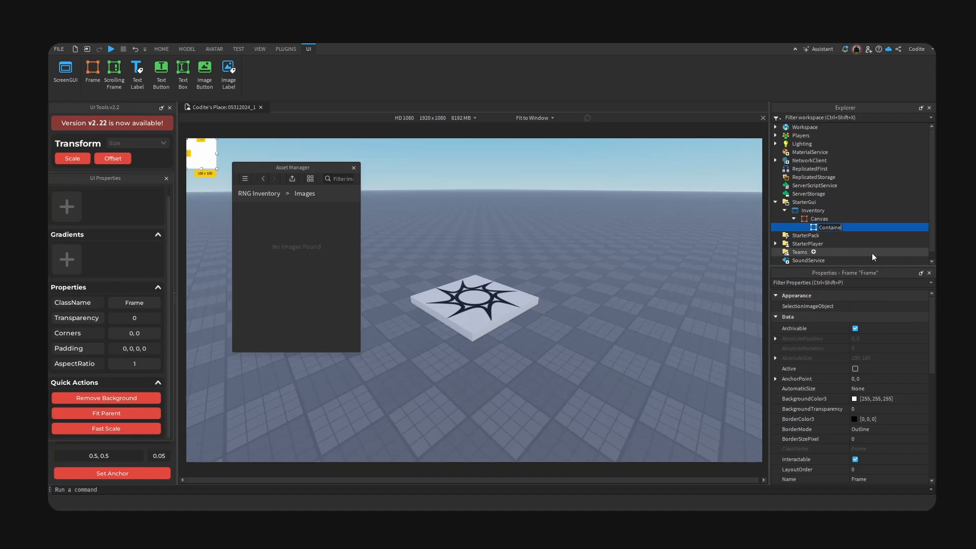
key(Return)
click(146, 475)
Set the Container frame's size to an offset of 1156 in X and 717 in Y.
scroll(886, 377, down, 4)
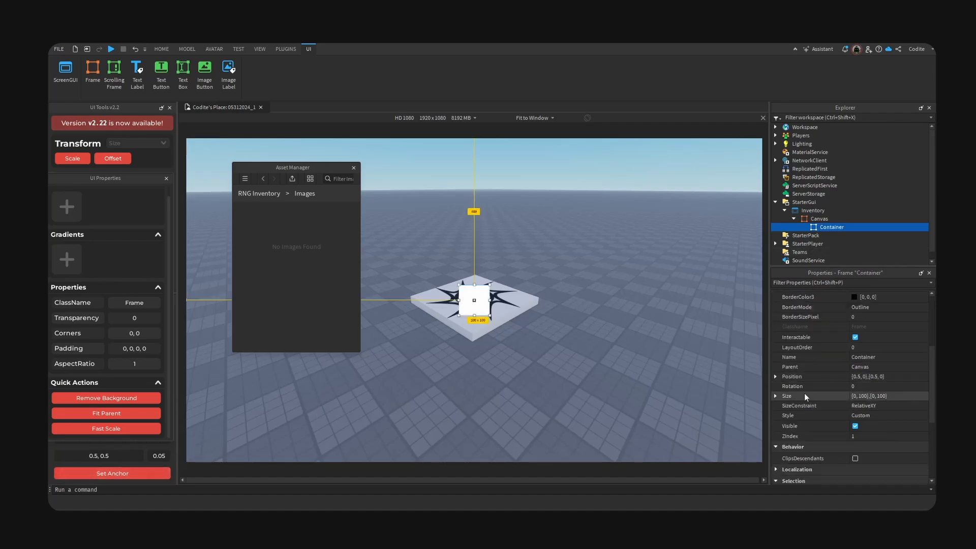
double_click(807, 396)
double_click(902, 405)
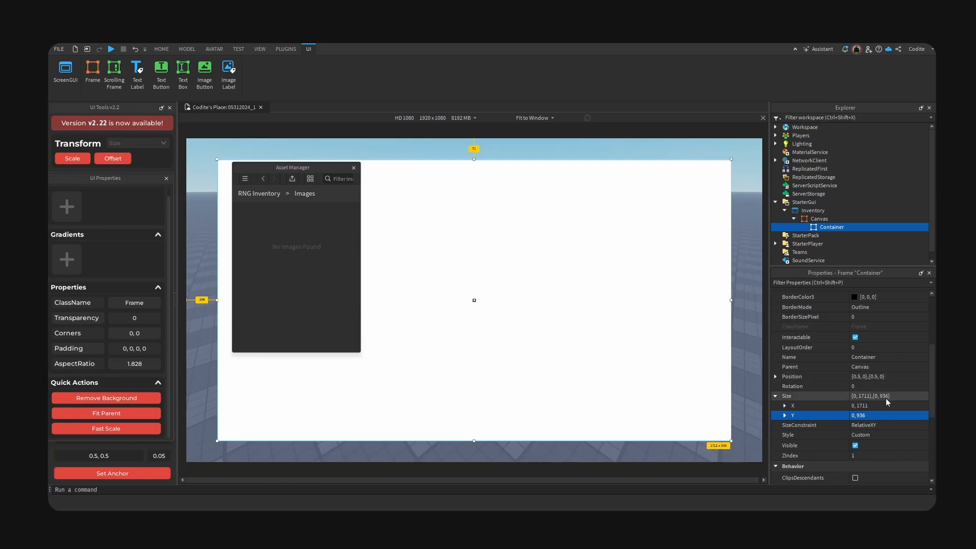
double_click(885, 406)
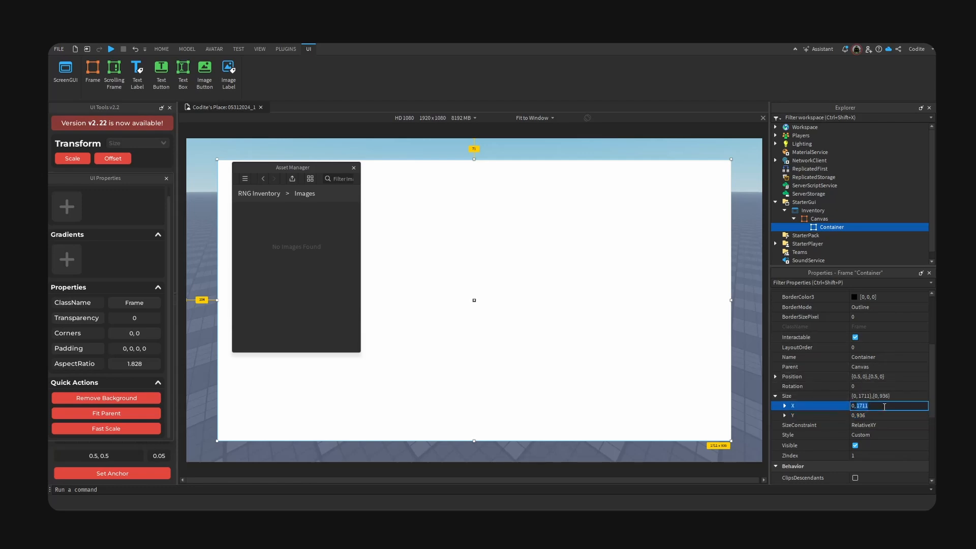
text(1156)
key(Tab)
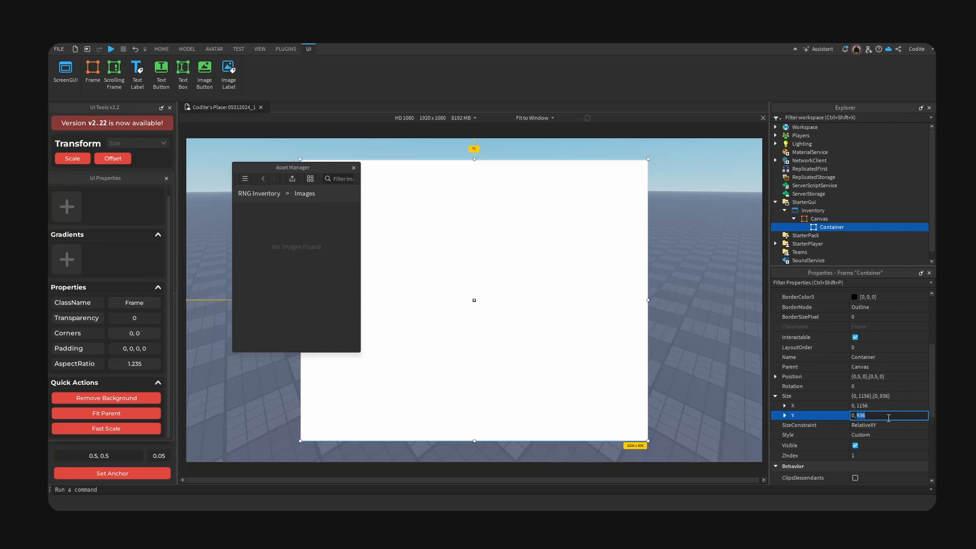
text(717)
key(Return)
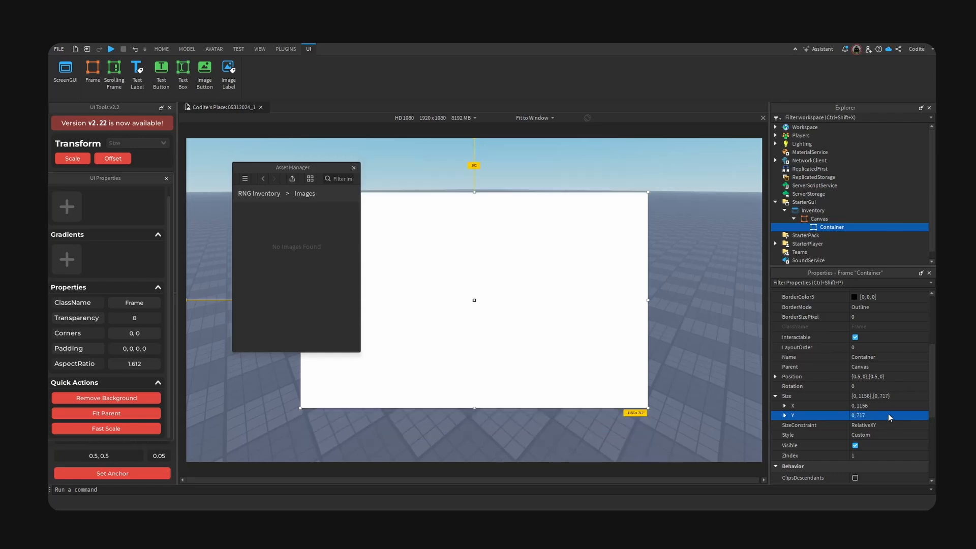
Change the Container's background color to red (255, 0, 4) and set its background transparency to 0.9.
right_drag(715, 285, 714, 286)
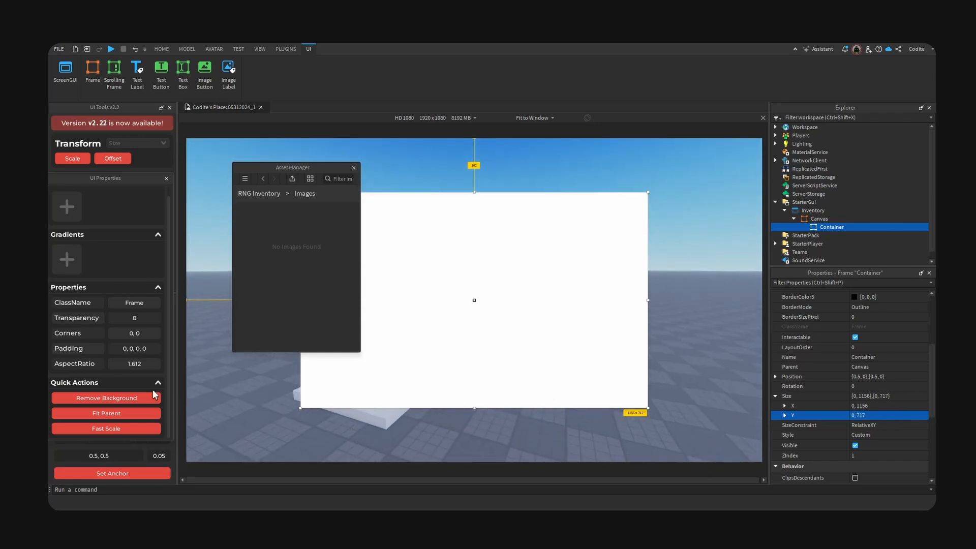
scroll(859, 351, up, 2)
click(854, 338)
click(487, 195)
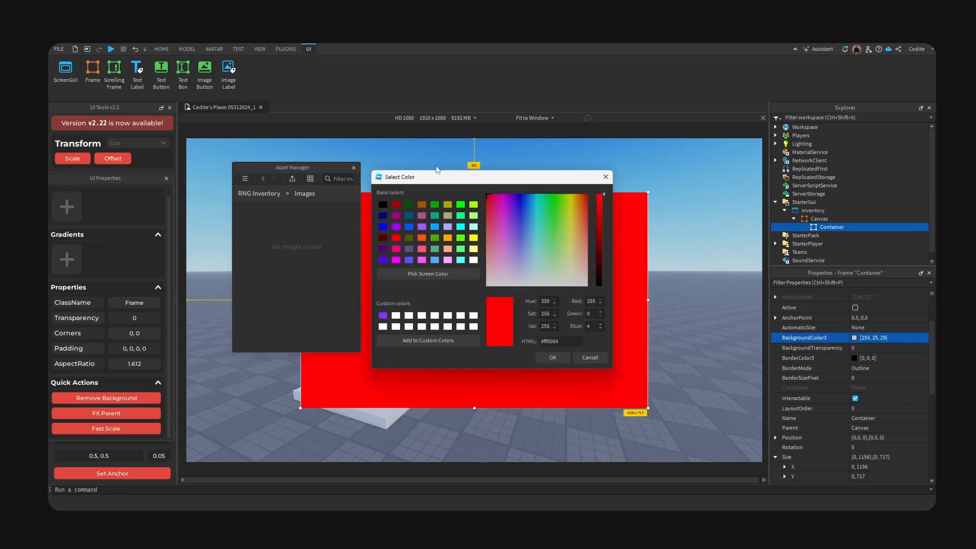
click(553, 357)
click(880, 347)
text(0.9)
key(Return)
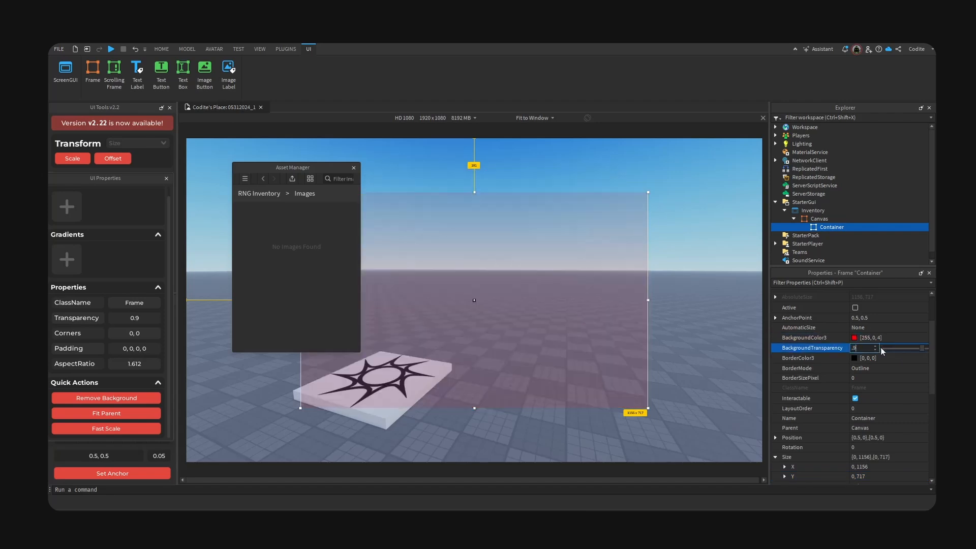
Close the Asset Manager and add a new frame inside Container.
click(354, 167)
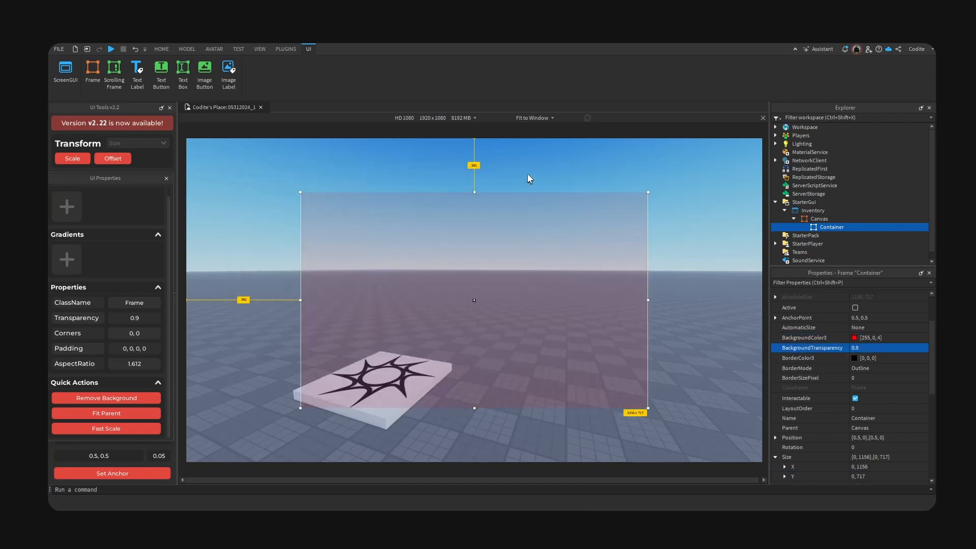
click(850, 227)
click(836, 252)
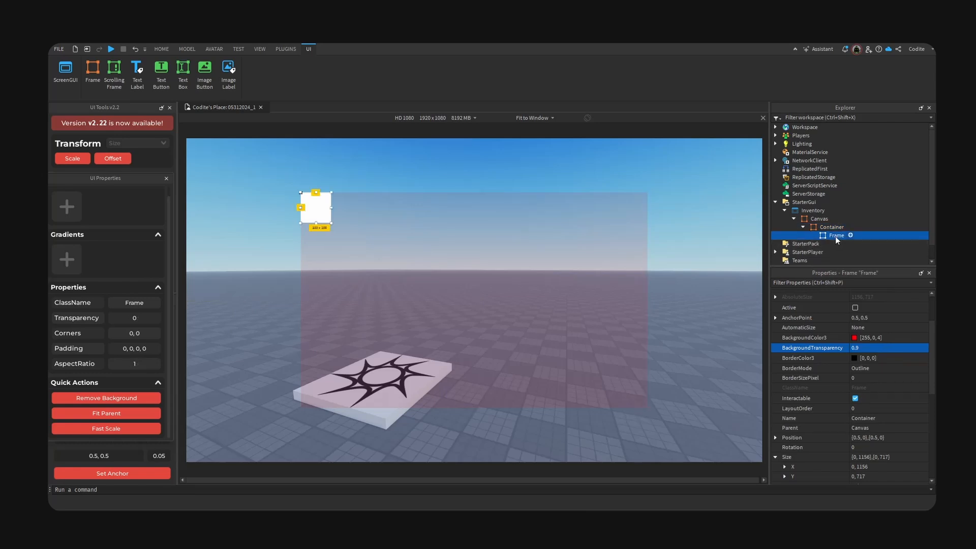
Rename the frame inside Container as Title.
key(F2)
text(Title)
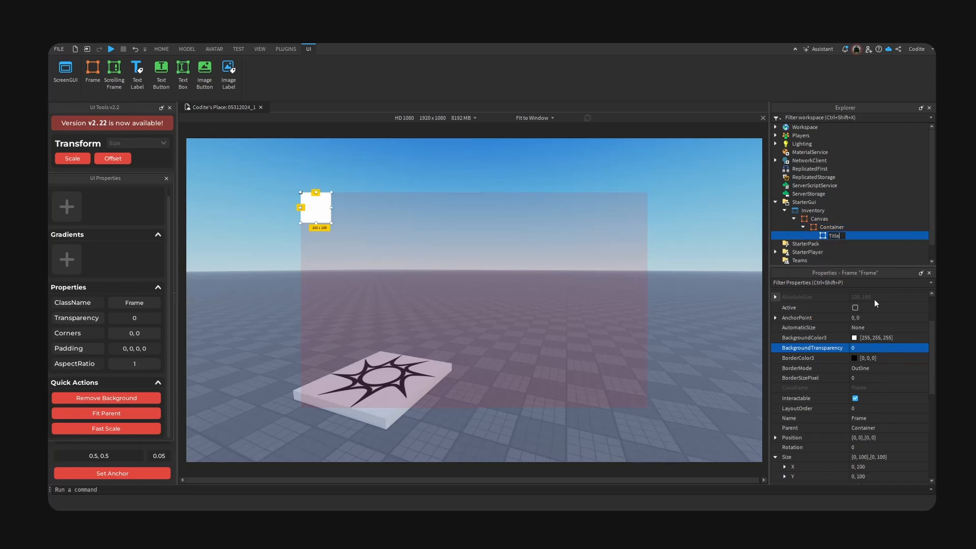
key(Return)
Set the Title frame's size to 0, 1153 in X and 0, 75 in Y.
scroll(859, 376, down, 5)
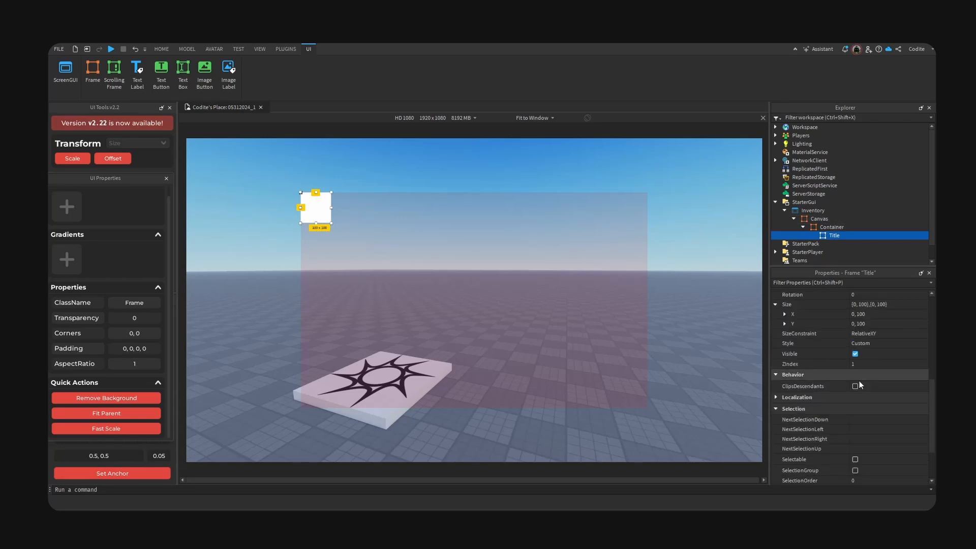
click(785, 315)
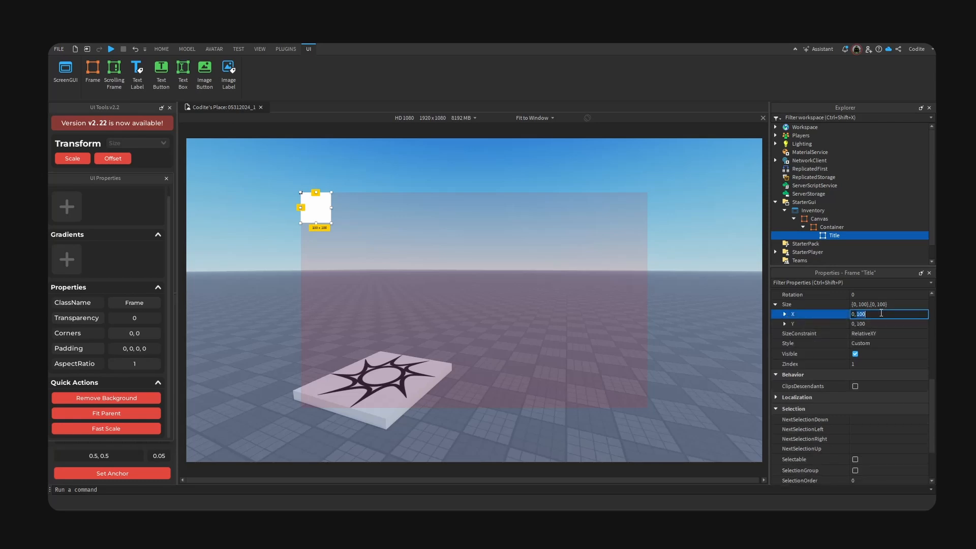
text(0, 1153)
key(Return)
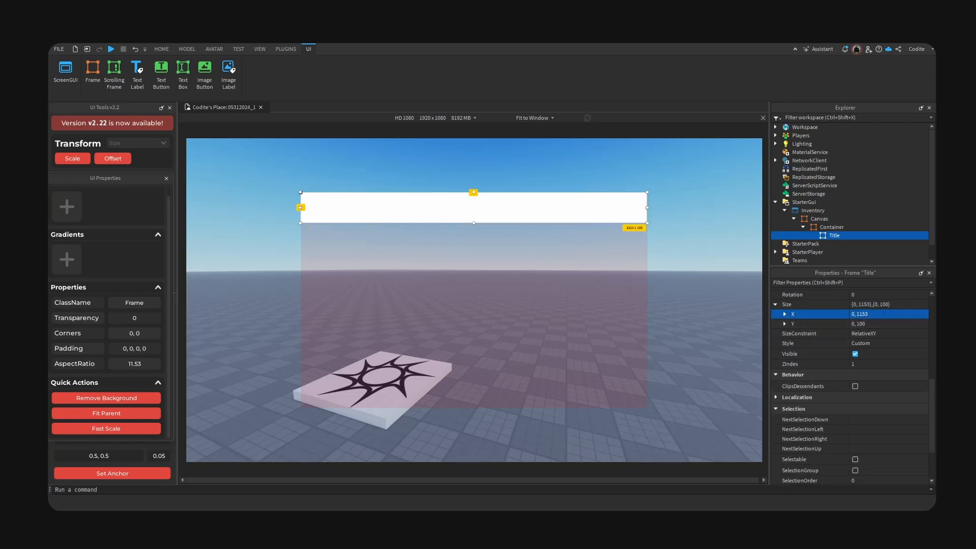
double_click(896, 322)
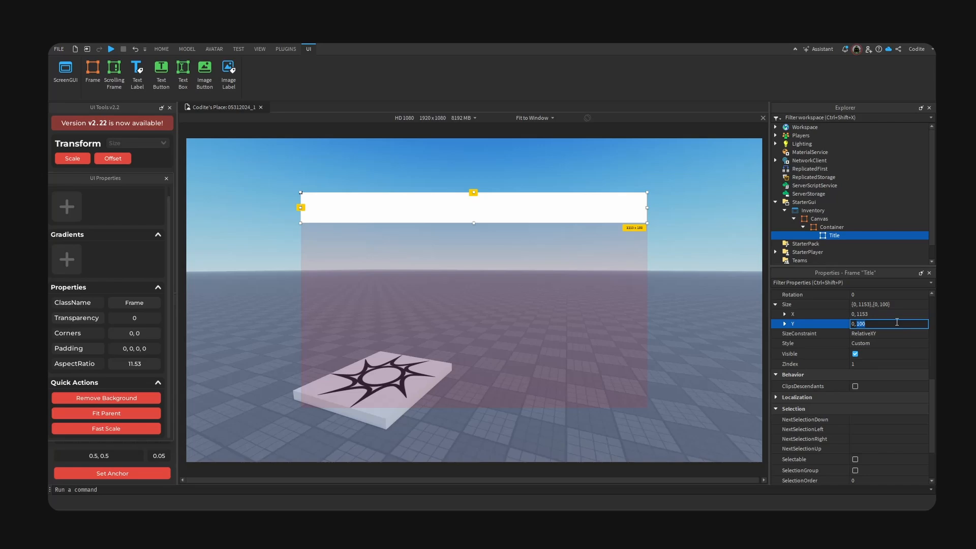
key(Return)
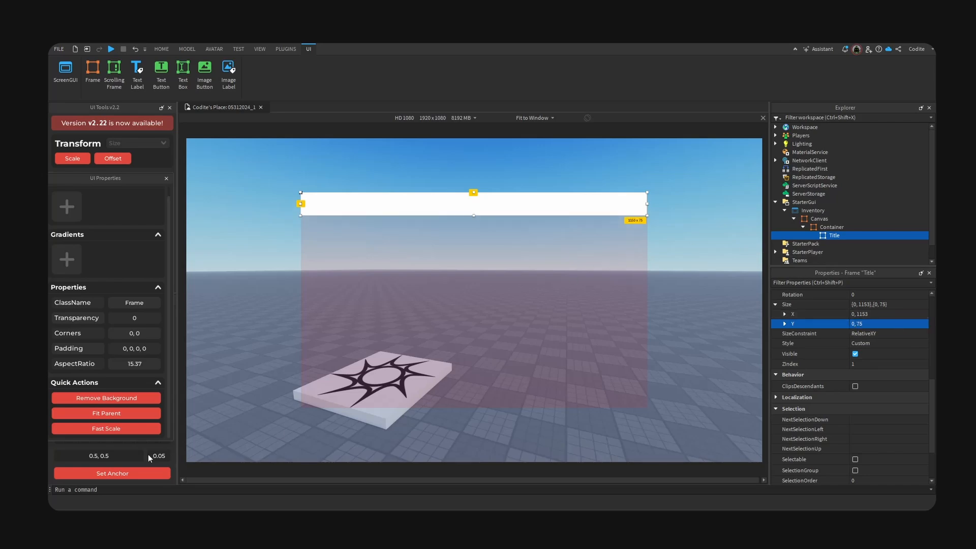
Set the Title frame's anchor point to 0.5, 0 and align it centered along the container's top edge.
scroll(776, 450, up, 5)
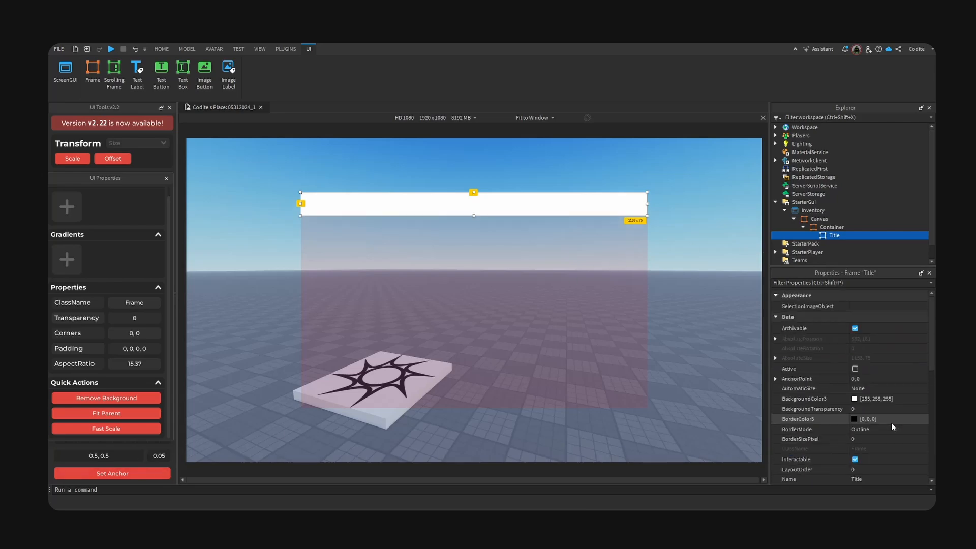
click(157, 478)
drag(568, 319, 572, 215)
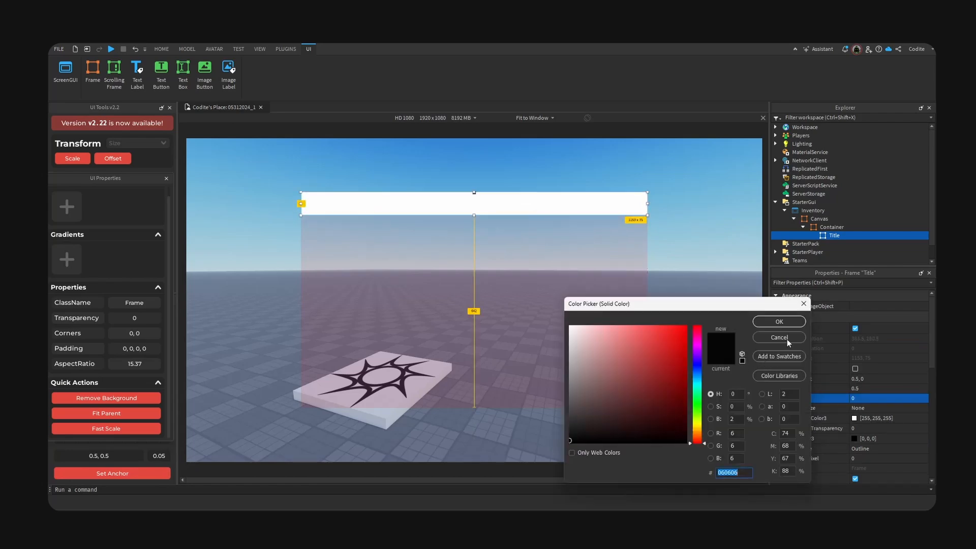
Set the Title frame's background color to #060606.
click(779, 337)
click(854, 418)
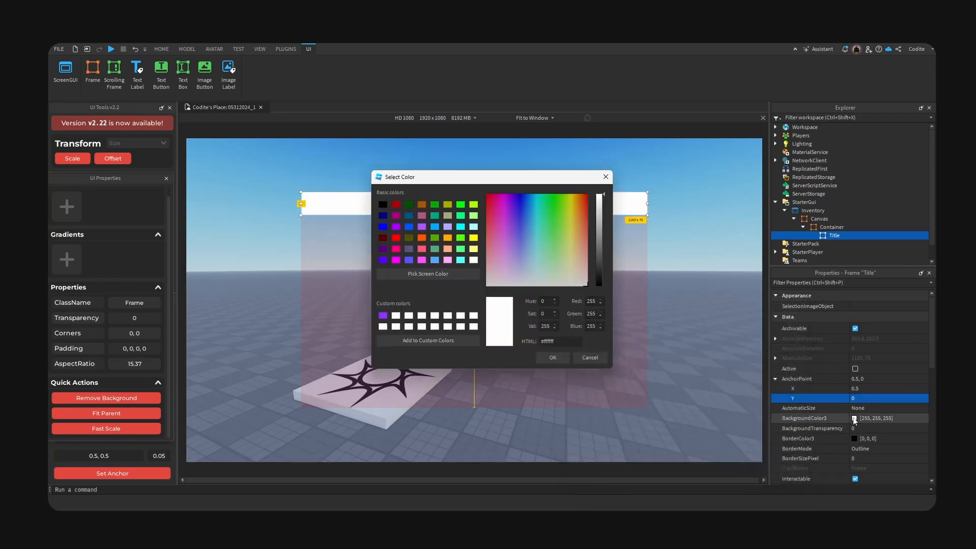
text(060606)
click(550, 356)
right_drag(708, 298, 712, 297)
Add a UIStroke to the Title frame and set its color to white.
click(844, 236)
text(UIStroke)
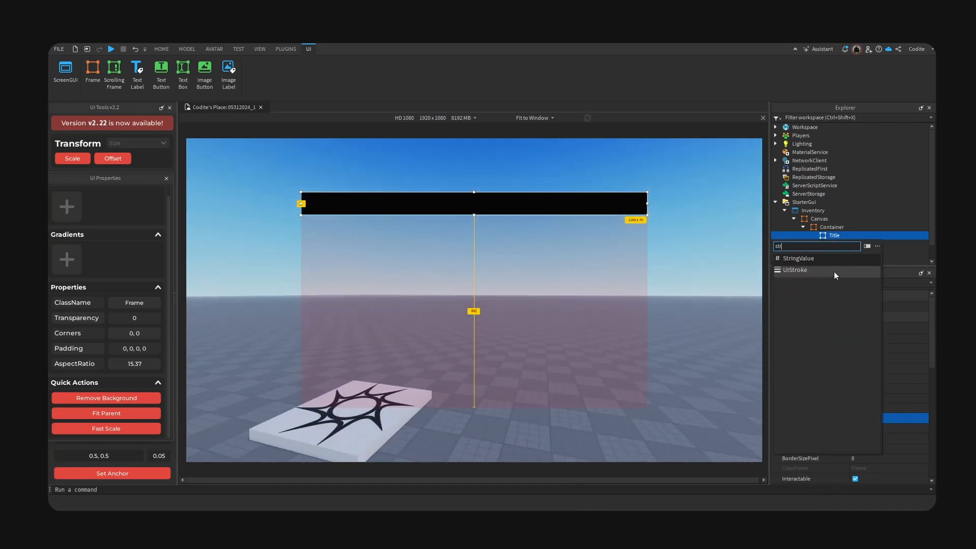
click(834, 271)
click(848, 244)
click(858, 316)
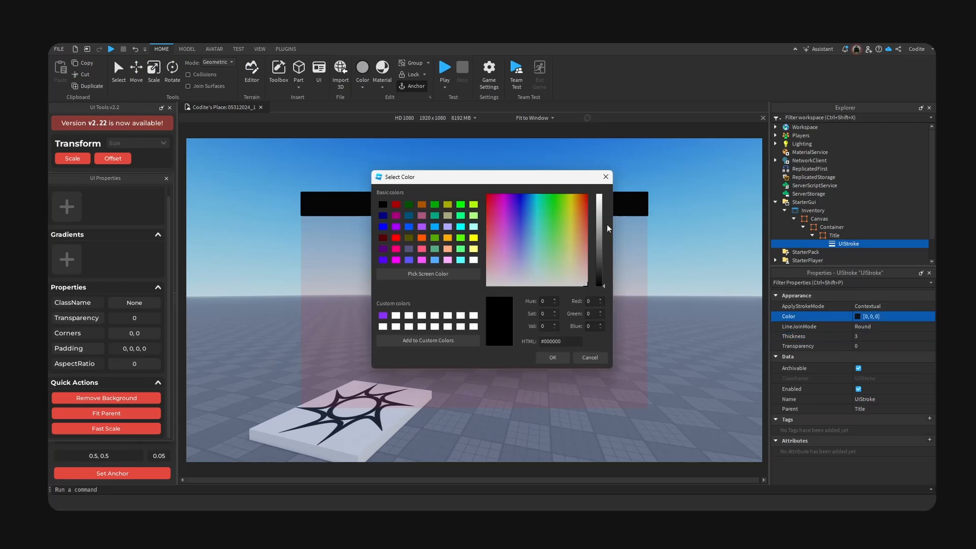
click(553, 358)
Add a UIGradient inside the UIStroke and set its rotation to 30.
click(865, 244)
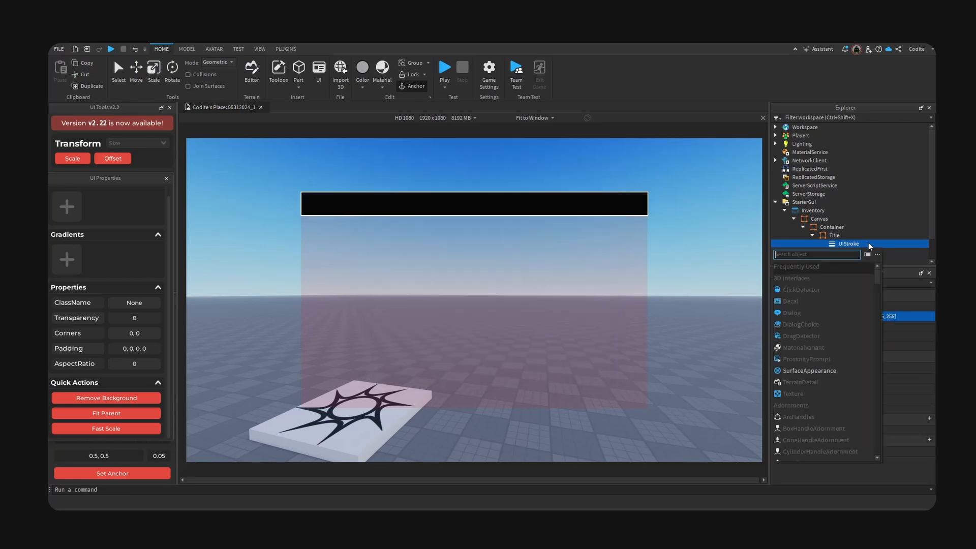
text(grad)
click(841, 268)
click(893, 340)
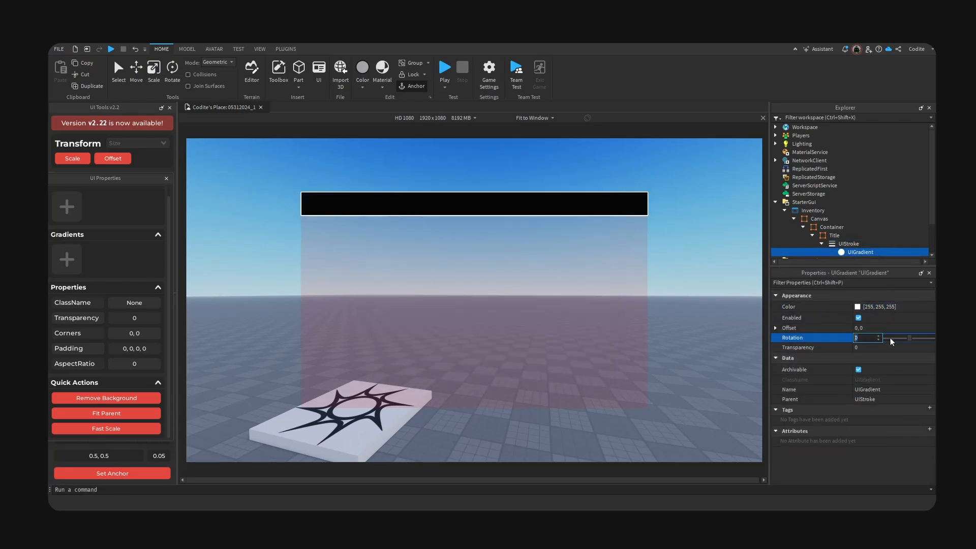
text(30)
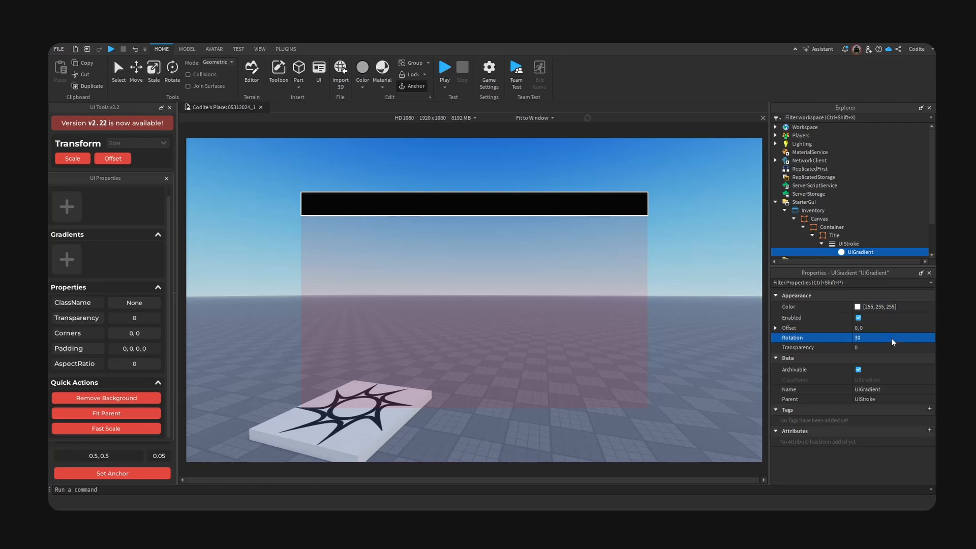
Set the starting keypoint of the stroke gradient's color sequence to dark gray #565656.
click(928, 309)
click(929, 312)
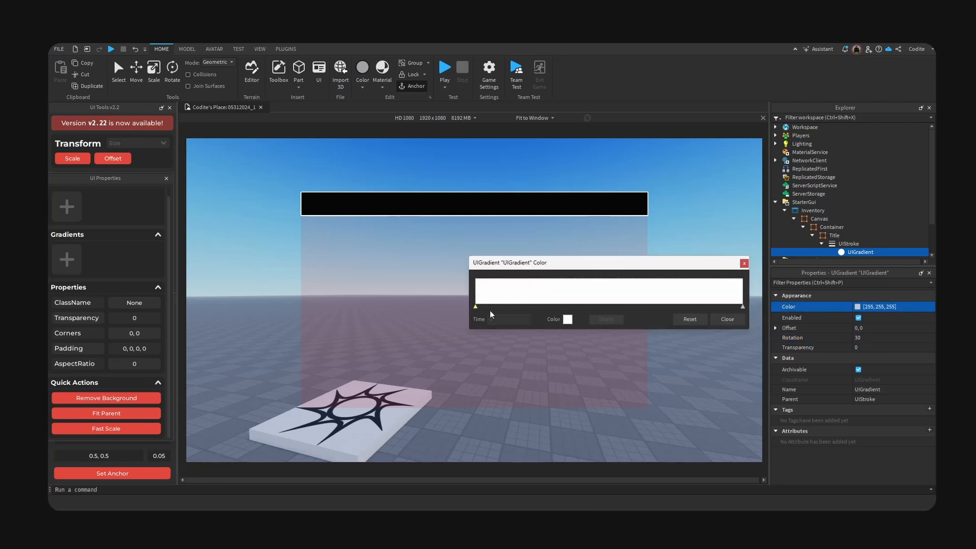
click(567, 319)
drag(549, 197, 669, 209)
drag(723, 229, 724, 279)
click(720, 286)
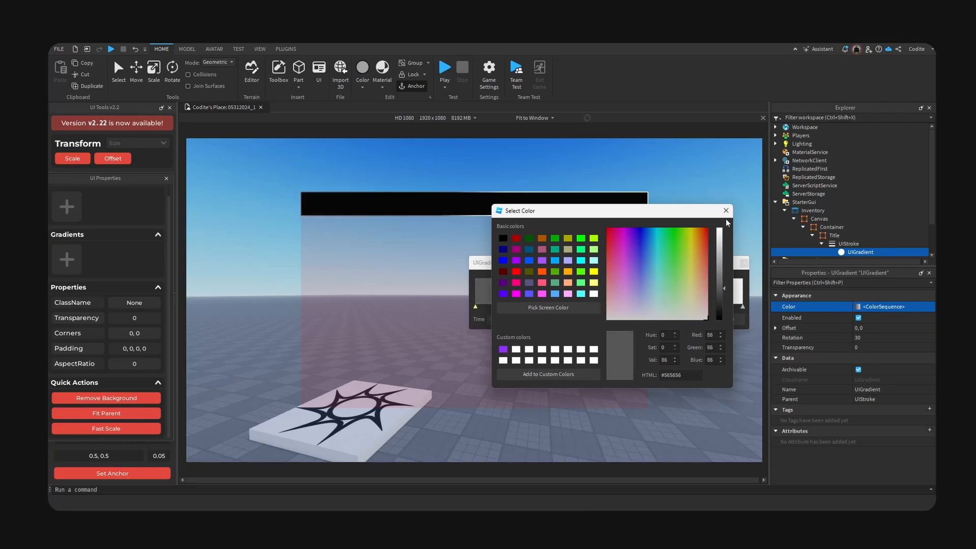
click(726, 211)
Add two near-white keypoints to the stroke gradient, one about a third along and one at 0.659.
click(561, 305)
click(567, 319)
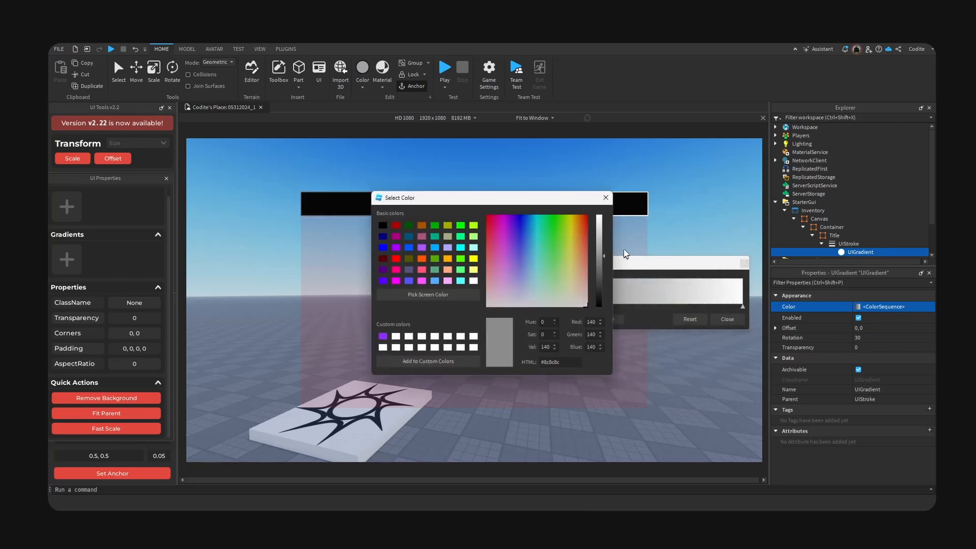
click(652, 306)
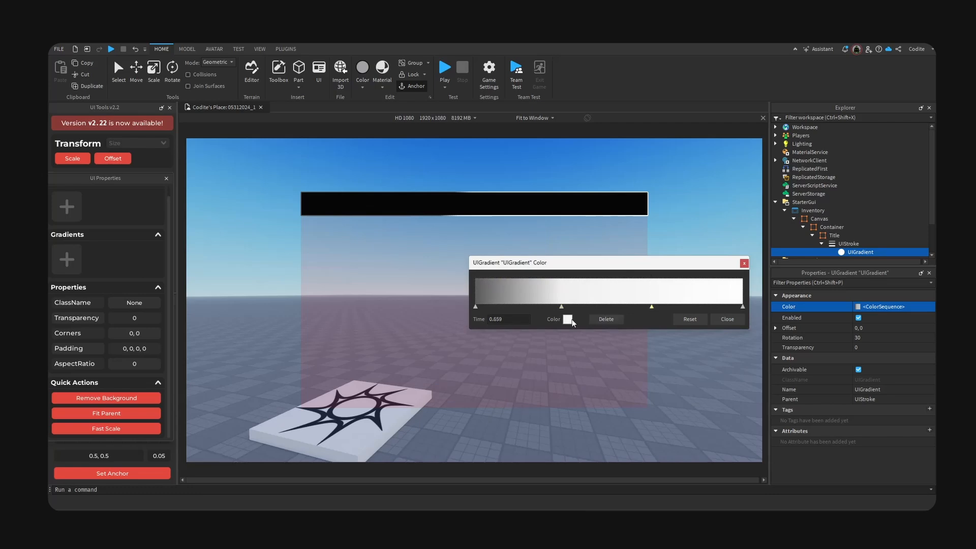
click(568, 319)
click(603, 222)
click(641, 207)
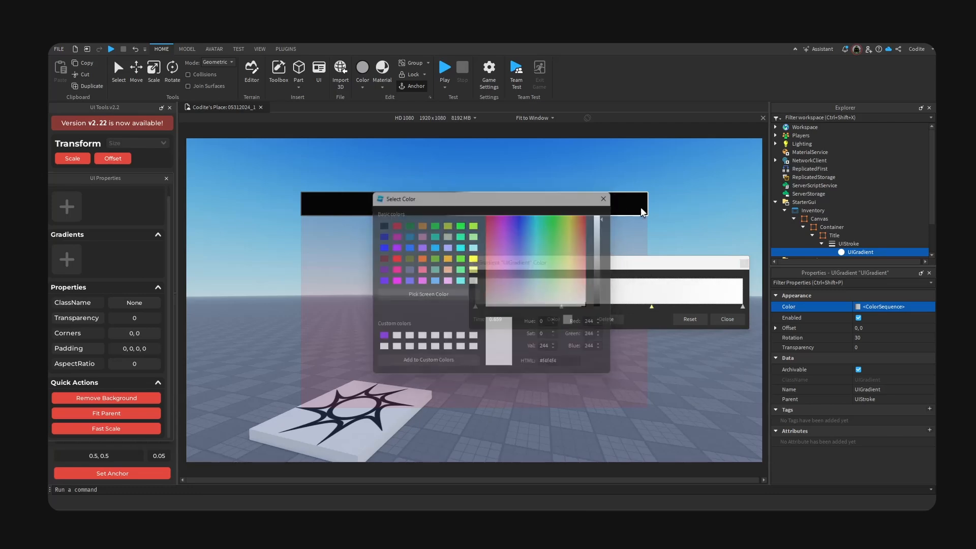
Darken the gradient's end keypoint to gray and close the gradient color editor.
click(743, 306)
click(567, 319)
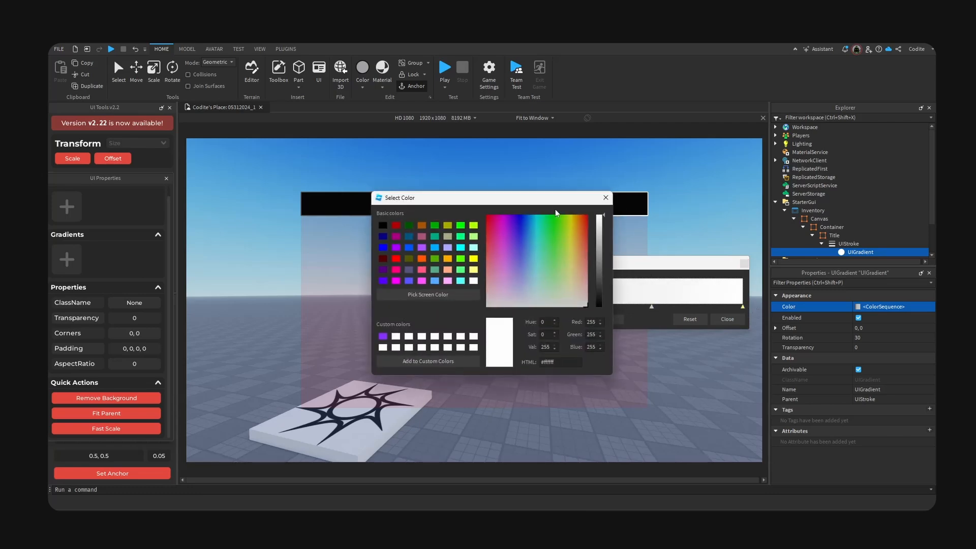
drag(681, 262, 682, 292)
click(687, 241)
Set the stroke gradient's rotation to 85.
click(894, 339)
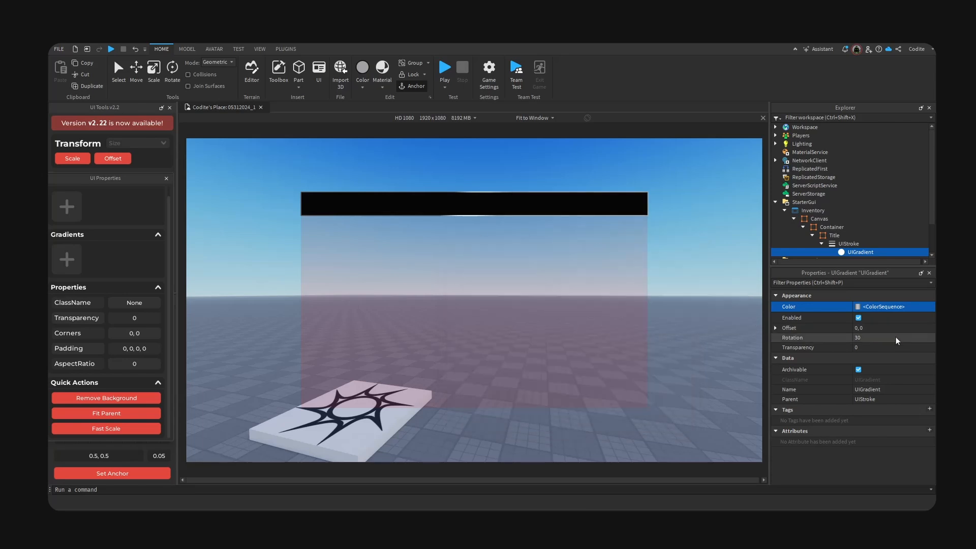
text(45)
key(BackSpace)
key(BackSpace)
text(76)
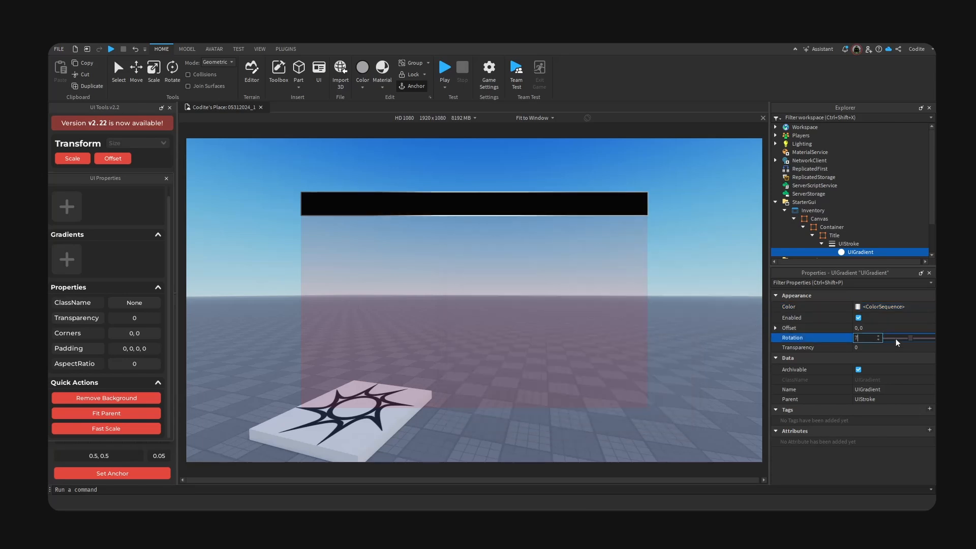
key(BackSpace)
key(BackSpace)
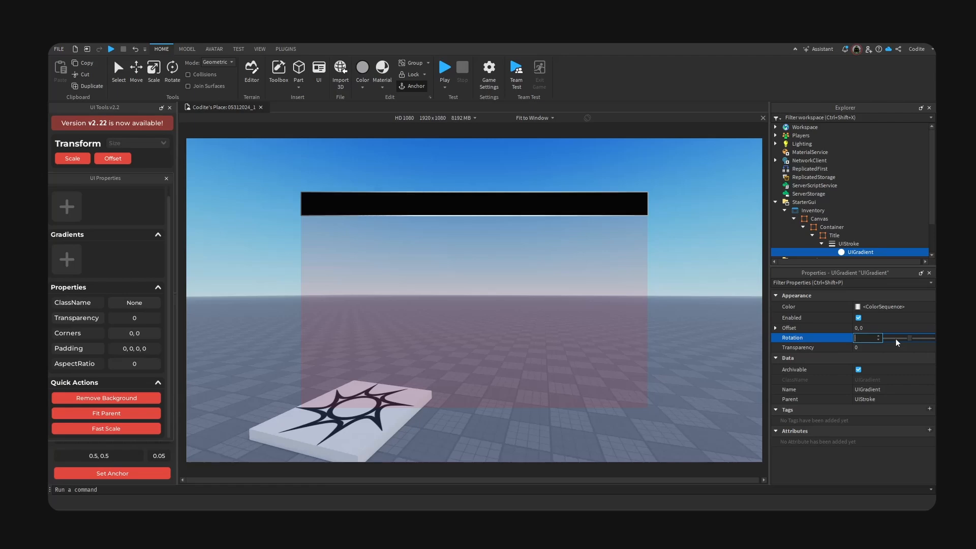
text(85)
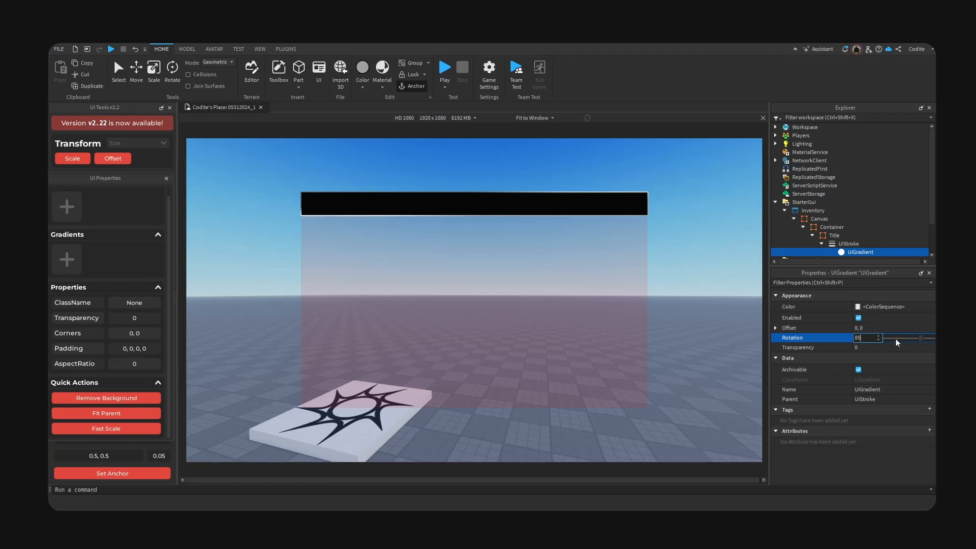
key(Return)
right_drag(670, 221, 651, 224)
Add a TextLabel inside the Title frame.
scroll(826, 211, down, 3)
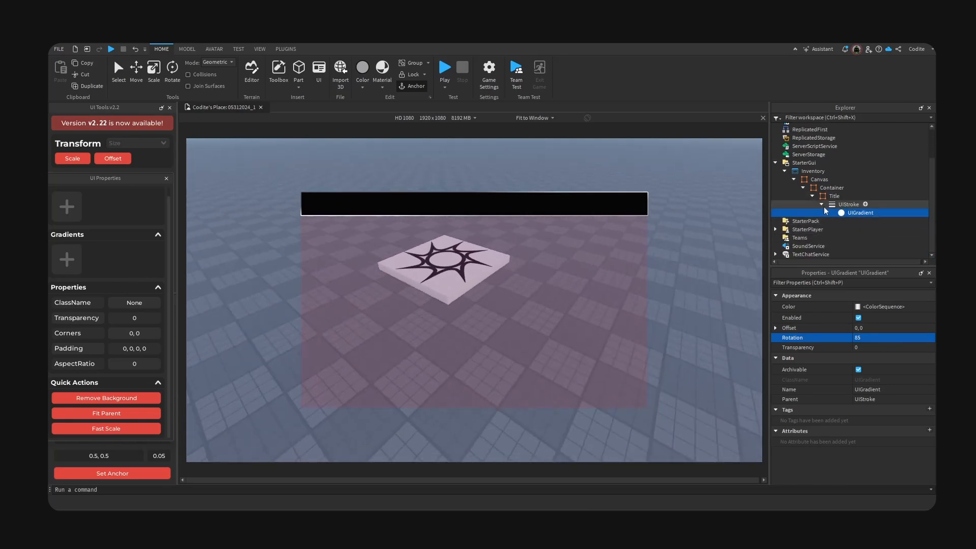
scroll(825, 208, up, 1)
click(864, 212)
click(847, 211)
text(t)
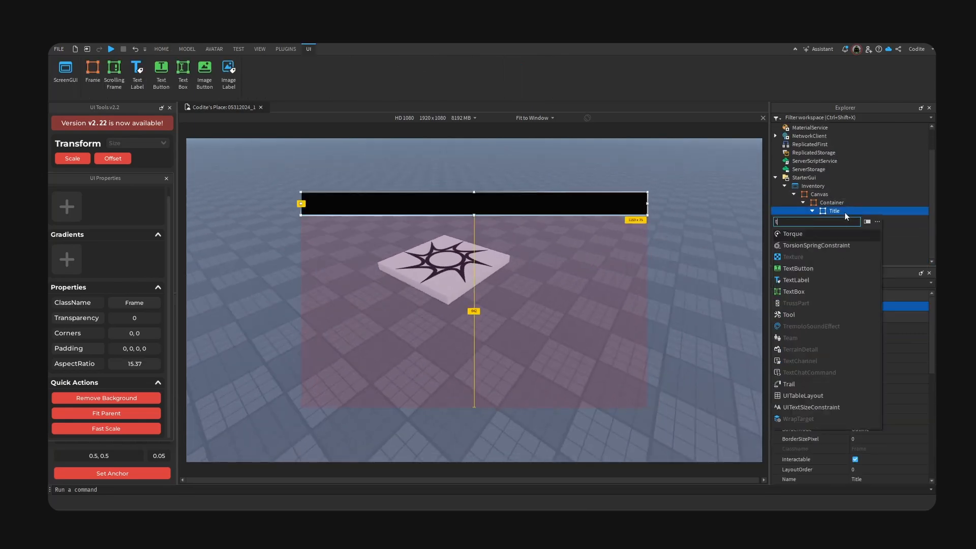
text(ext)
click(841, 259)
click(846, 228)
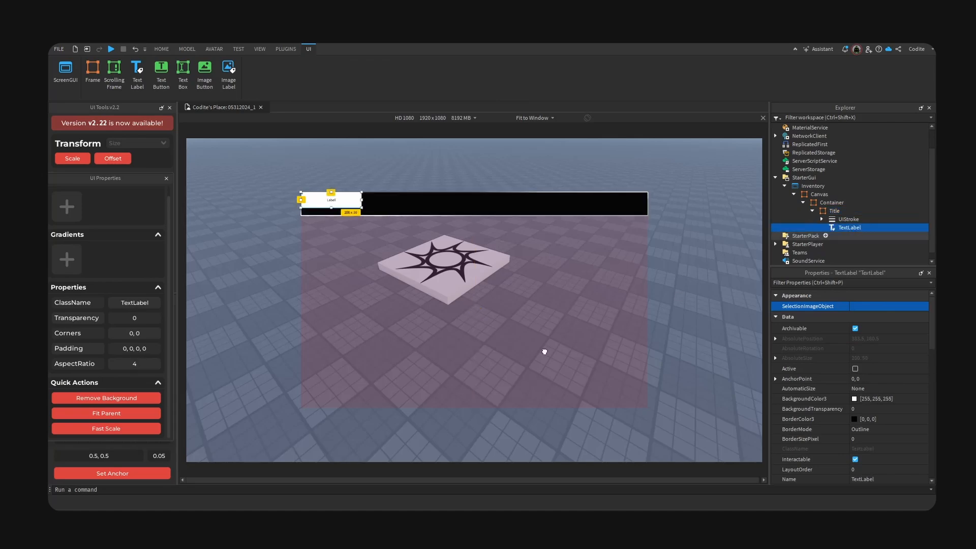
Center the TextLabel in the title bar with a 0.5, 0.5 anchor and enable TextScaled.
click(145, 473)
scroll(852, 438, down, 10)
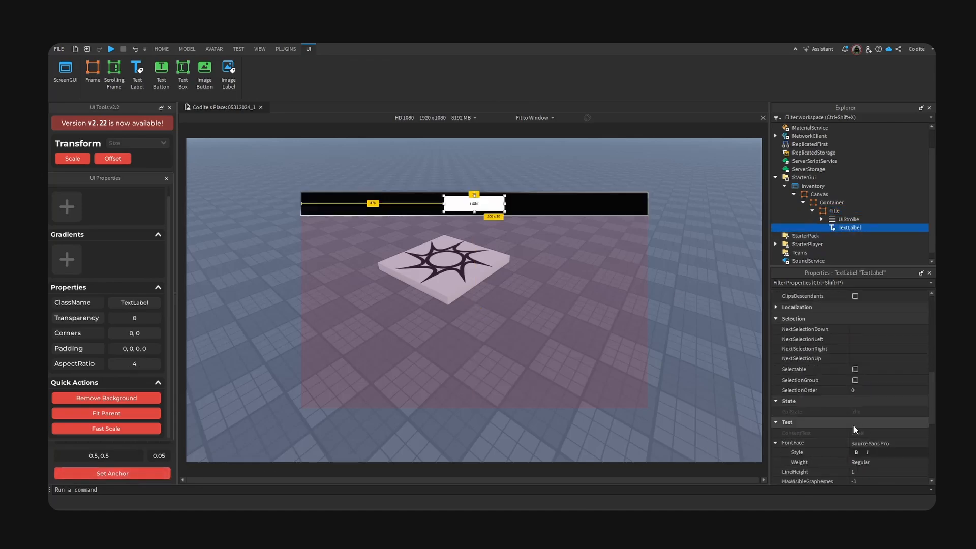
scroll(854, 430, down, 3)
click(855, 399)
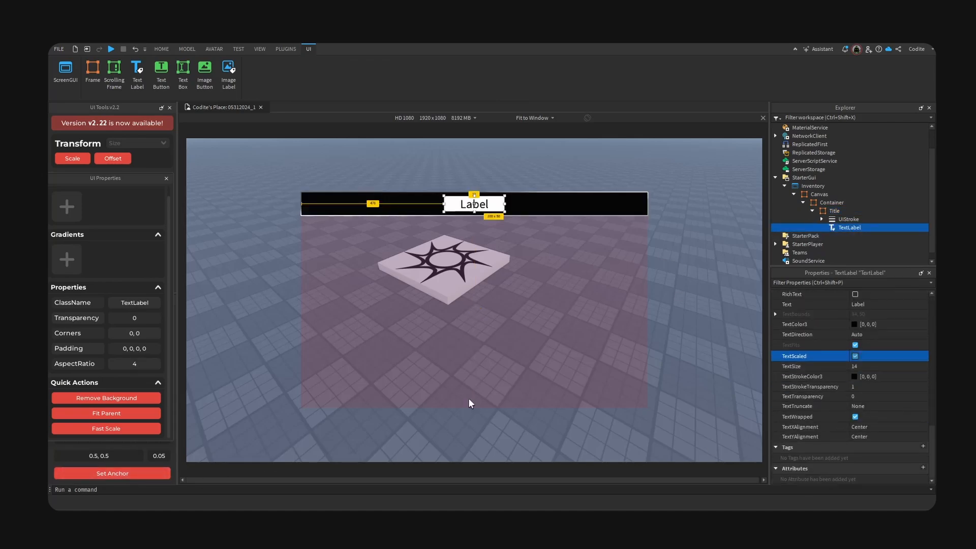
Remove the TextLabel's background and set its text color to white (255, 255, 255).
click(127, 398)
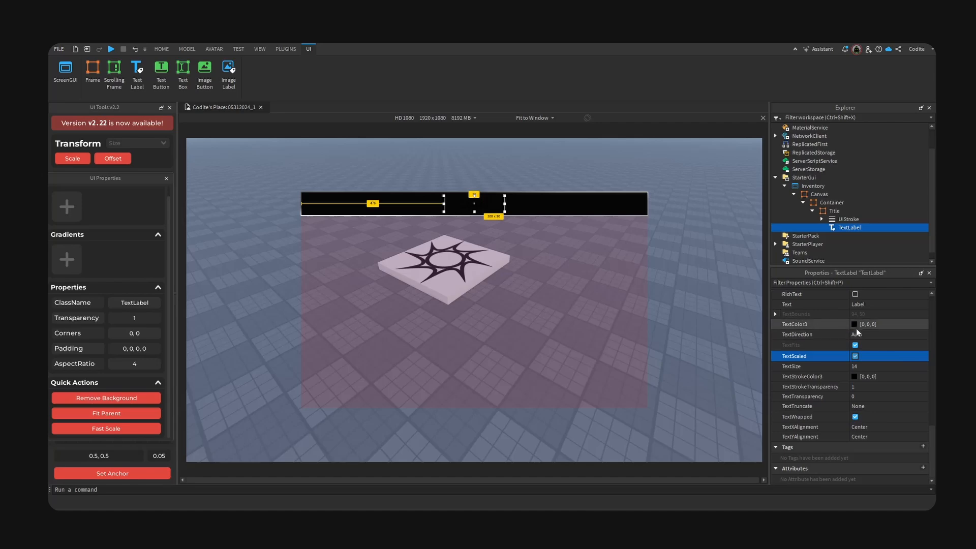
click(856, 327)
drag(598, 199, 603, 187)
click(553, 357)
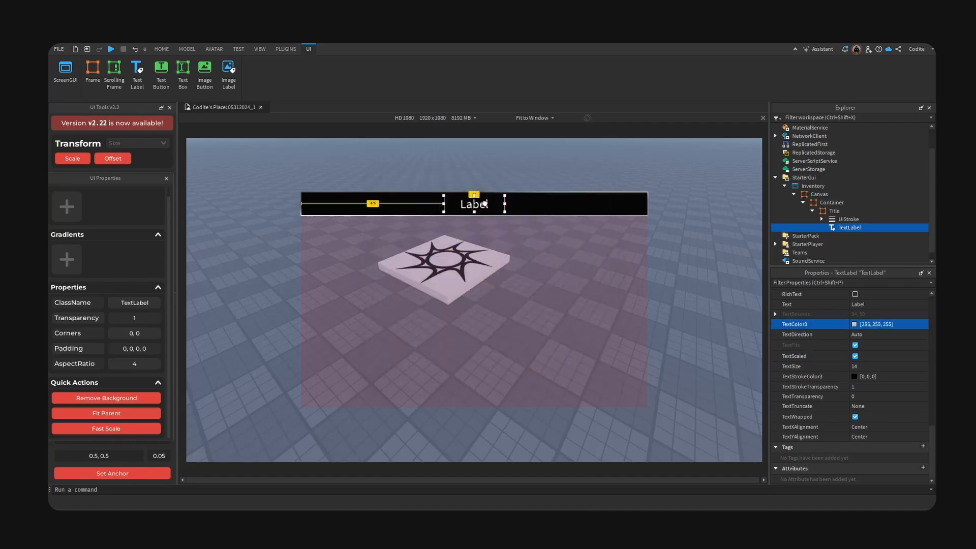
Change the label's text to Inventory and make it bold.
double_click(484, 204)
text(Inventory)
key(Return)
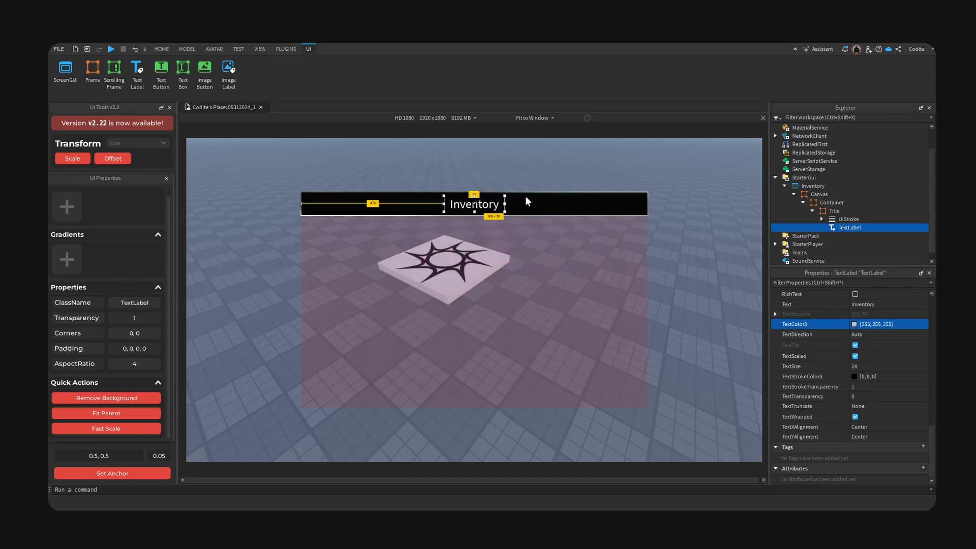
scroll(860, 362, up, 3)
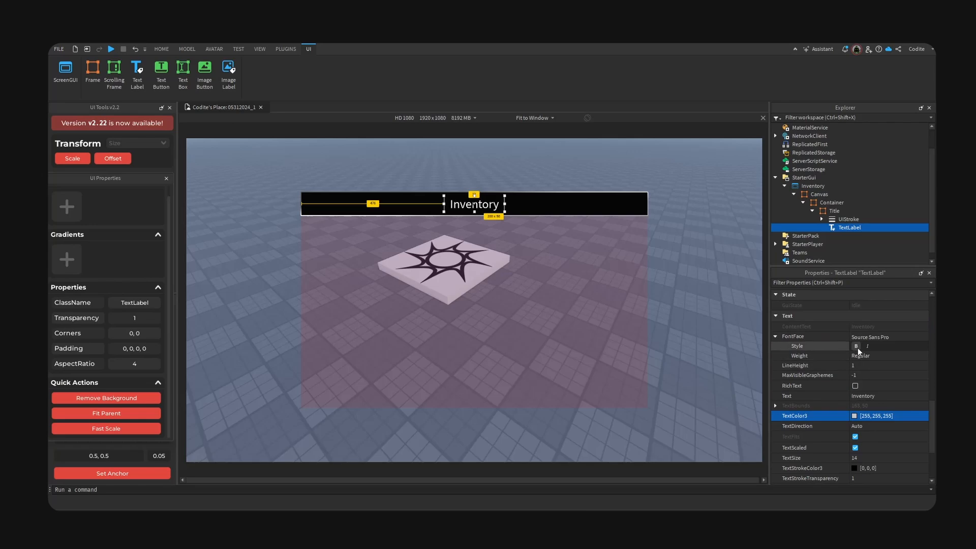
click(856, 347)
Enlarge the Inventory label to about 249 by 62 pixels and re-center it in the title bar.
drag(505, 204, 517, 203)
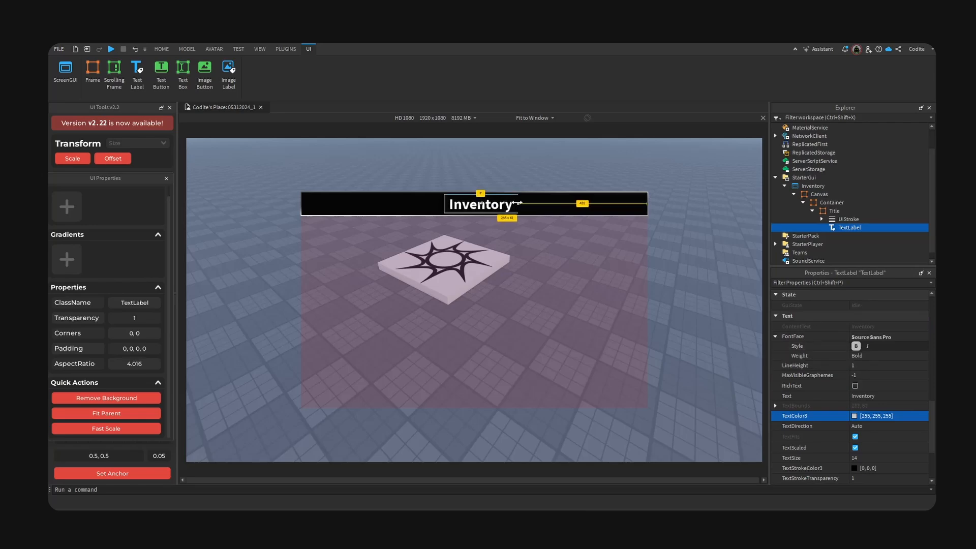
click(119, 474)
click(613, 203)
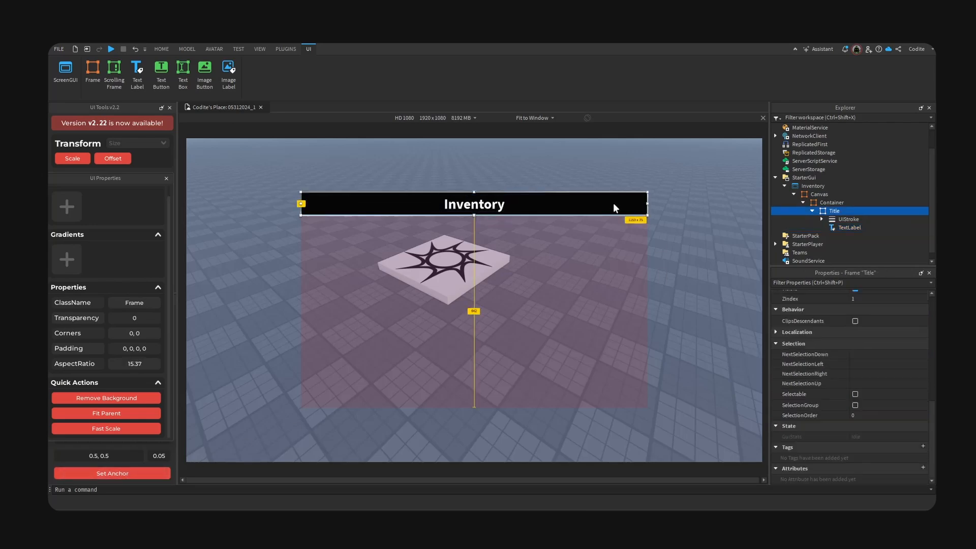
Set the Title frame's background transparency to 0.1.
click(813, 211)
scroll(848, 380, up, 10)
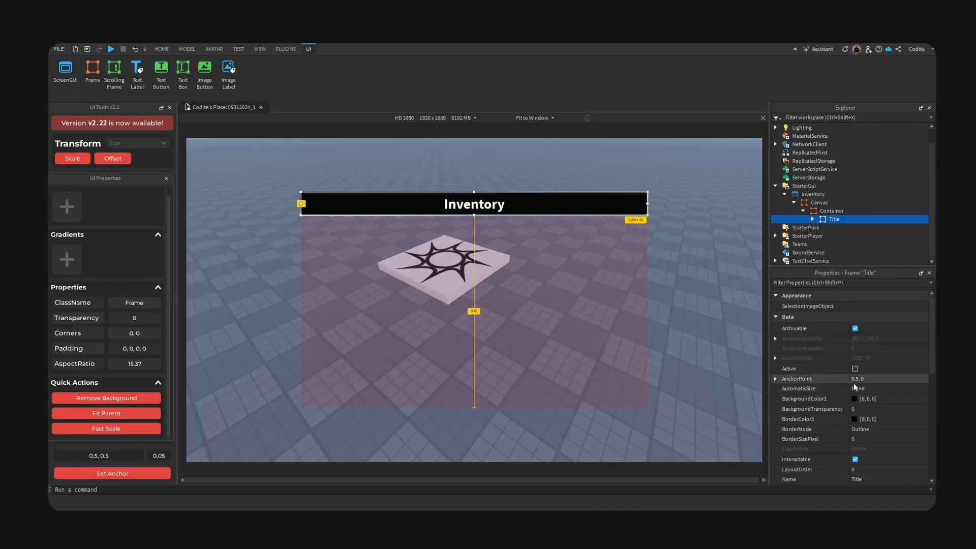
click(862, 408)
text(.0)
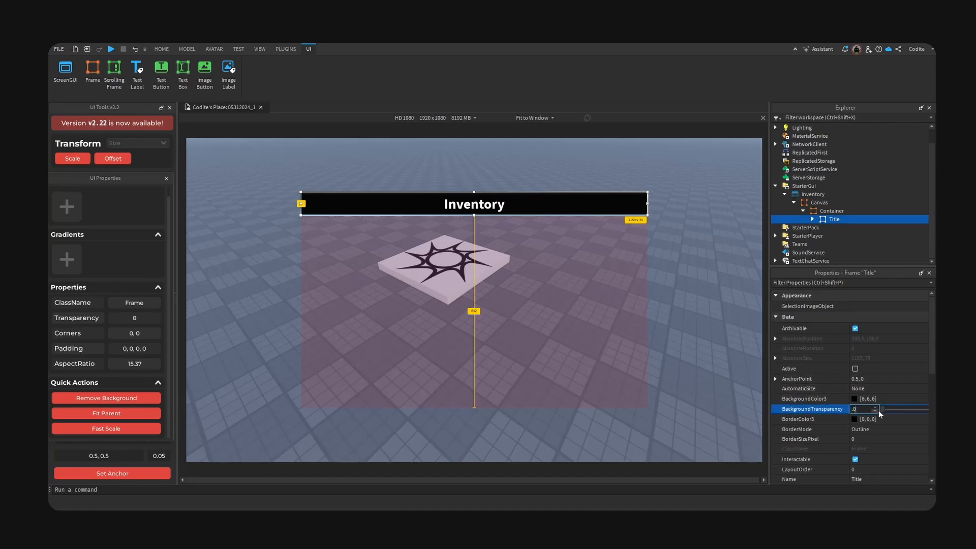
text(5)
key(Return)
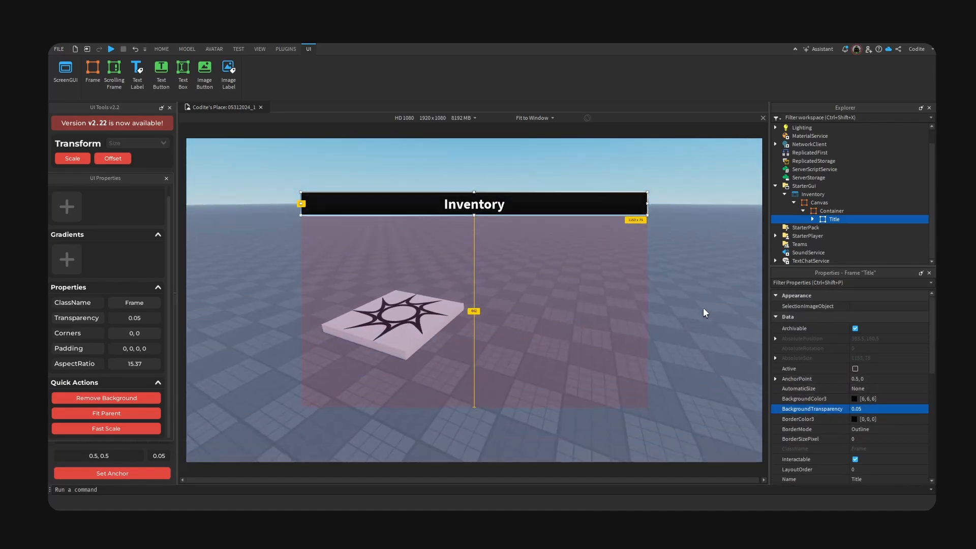
click(899, 411)
text(.1)
key(Return)
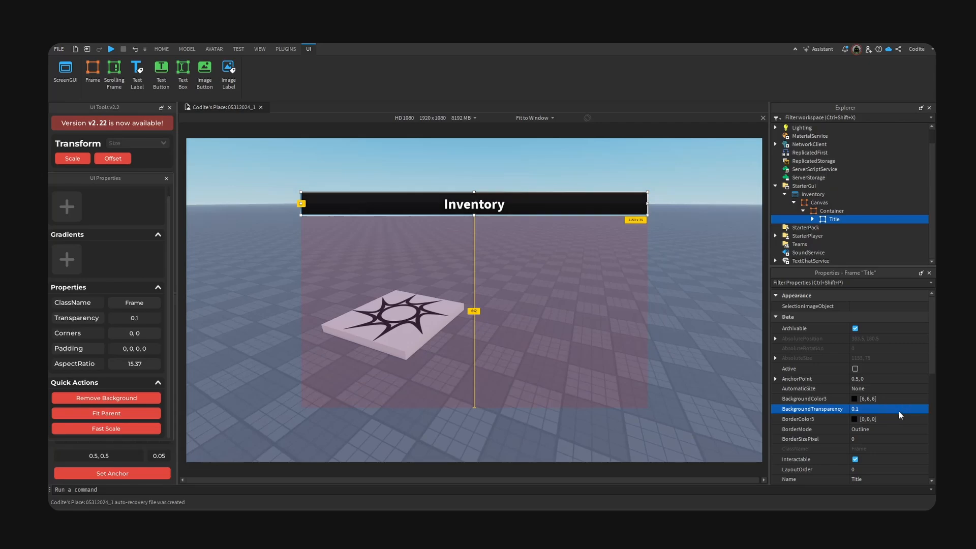
click(712, 333)
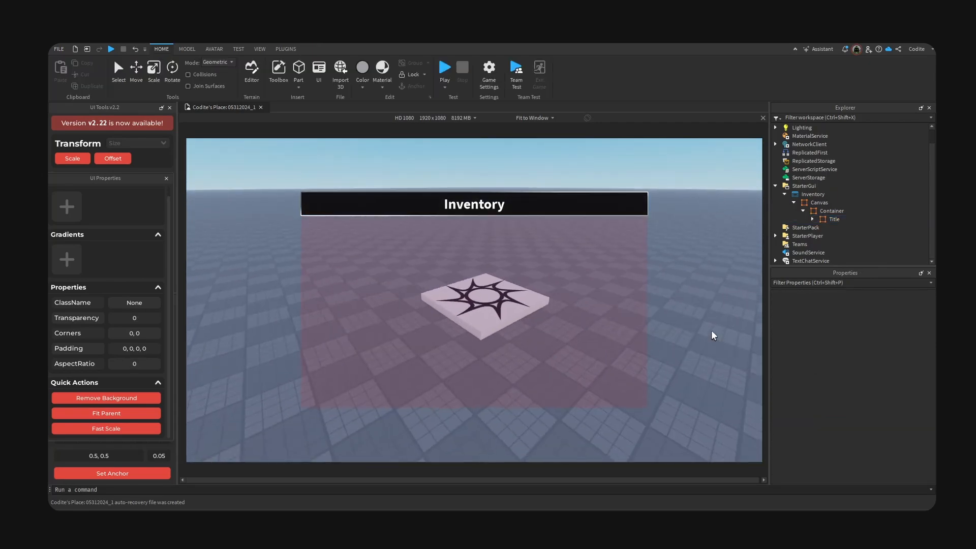
right_drag(712, 336, 712, 336)
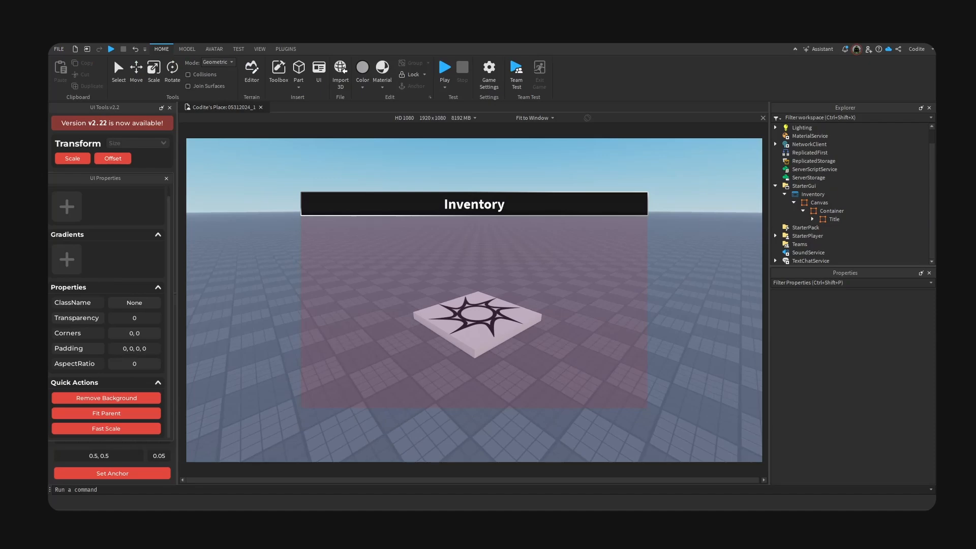
Add a new Frame inside Container and name it Main.
click(850, 211)
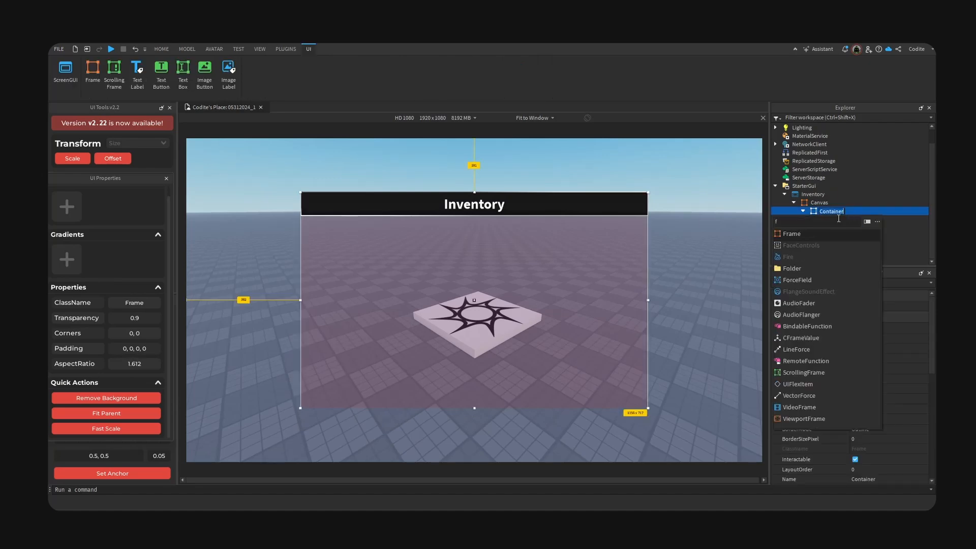
click(830, 235)
click(838, 226)
click(837, 219)
click(837, 219)
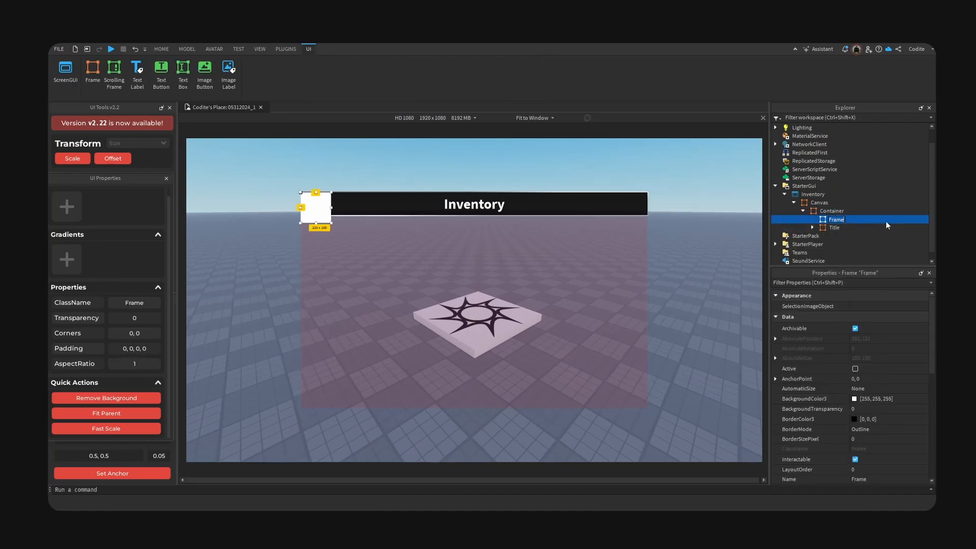
text(Main)
key(Return)
Size the Main frame to 1153 by 619 pixels and center it in the Container with a 0.5, 0.5 anchor.
scroll(853, 417, down, 6)
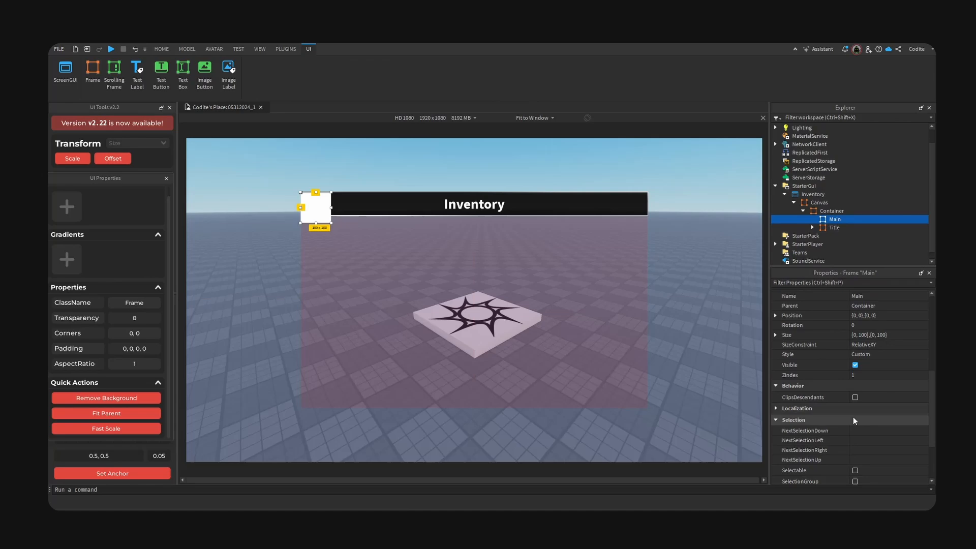
click(775, 335)
click(901, 346)
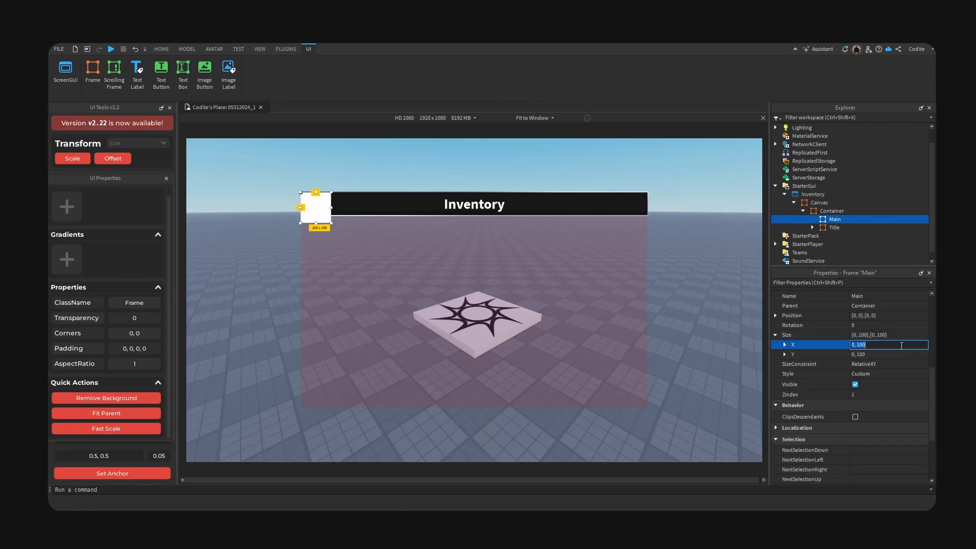
text(0, 1153)
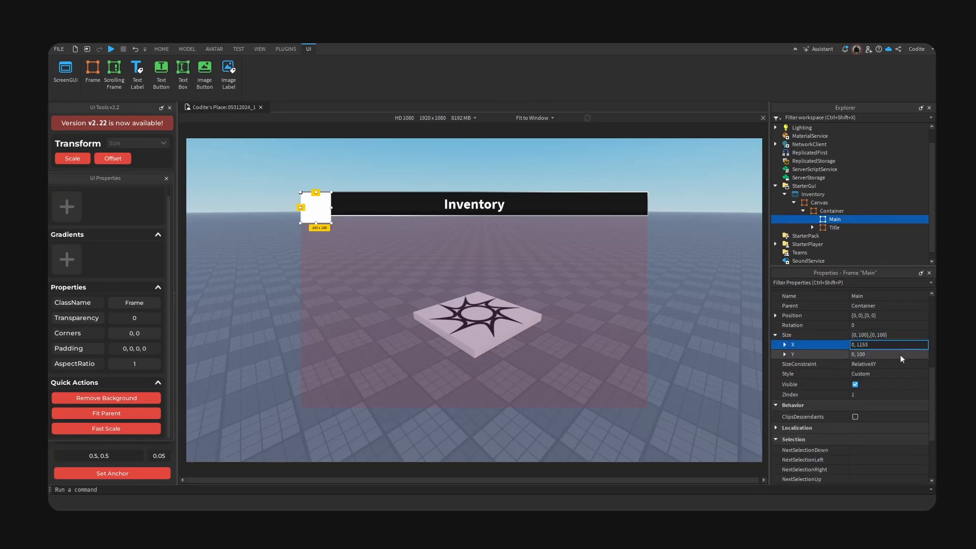
double_click(901, 355)
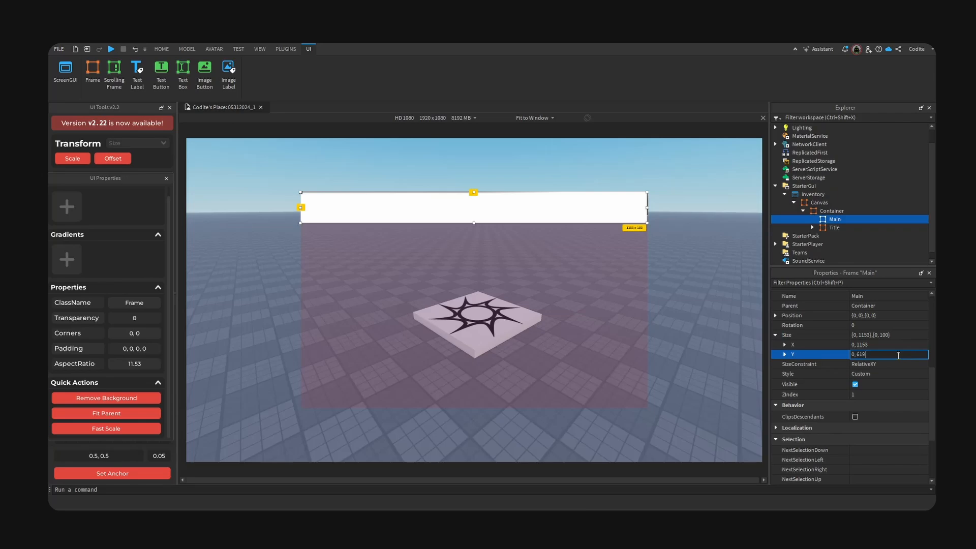
key(Return)
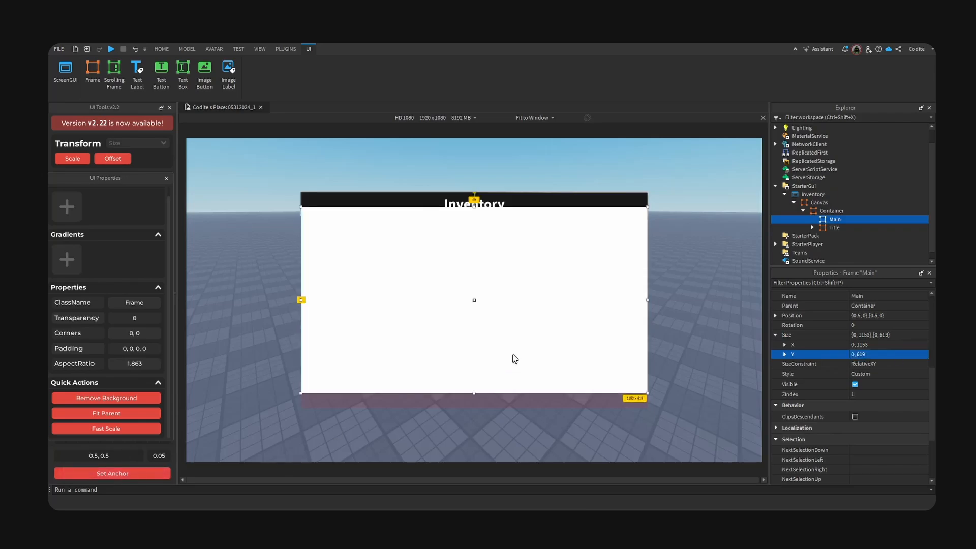
Move the Main frame down to the Container's lower edge and set its horizontal position scale to 0.5.
drag(514, 355, 512, 369)
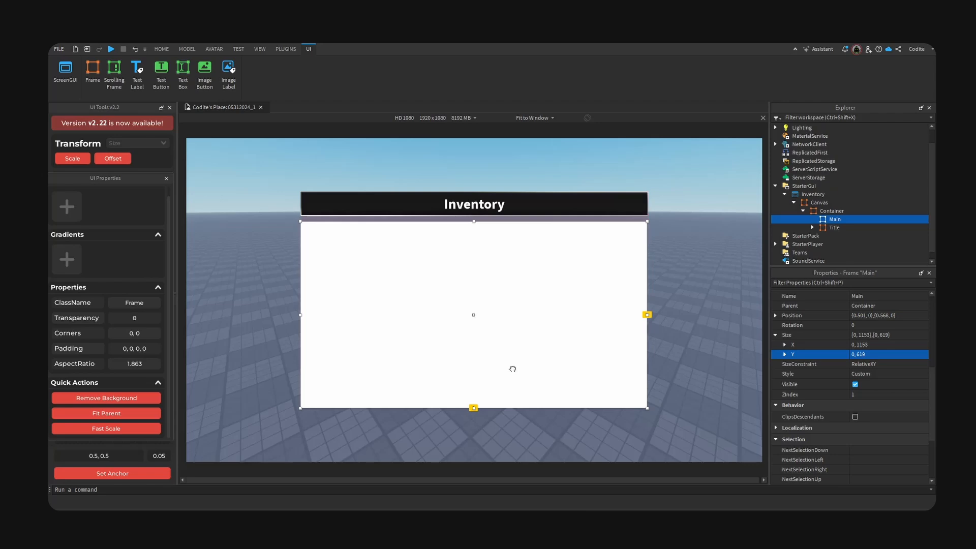
click(867, 316)
click(867, 316)
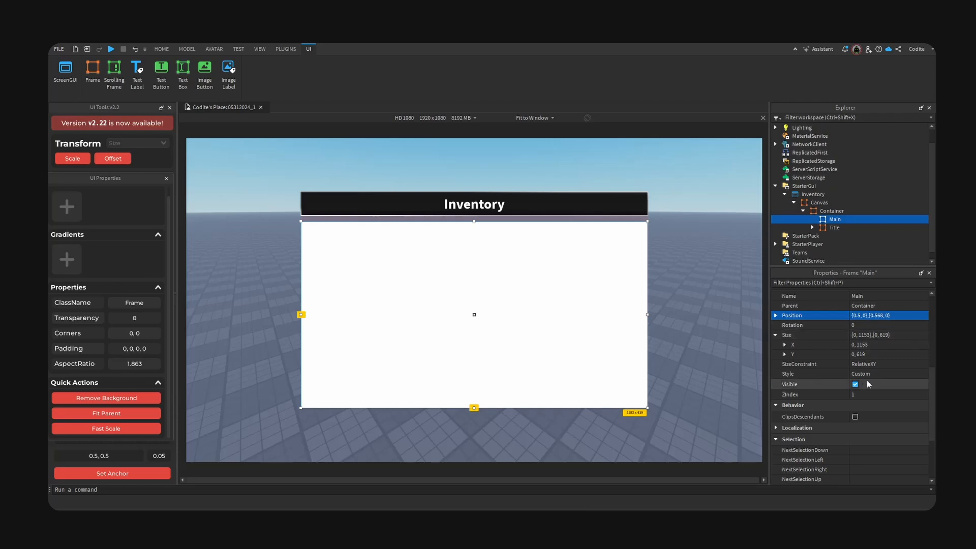
Set the Main frame's background color to #060606.
scroll(867, 380, up, 3)
click(854, 368)
drag(564, 342, 543, 342)
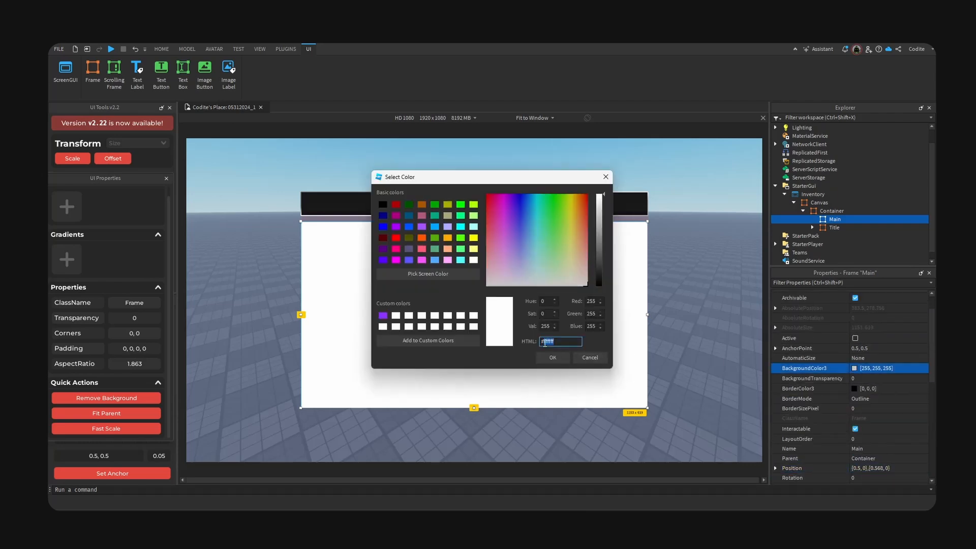
text(#060606)
click(552, 357)
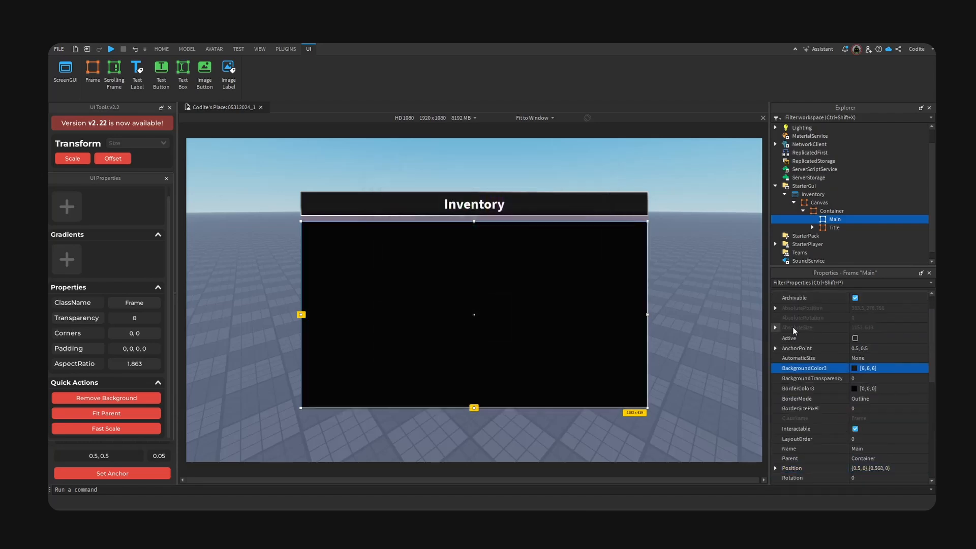
Copy the UIStroke with its gradient from the Title frame into the Main frame.
click(812, 227)
click(849, 236)
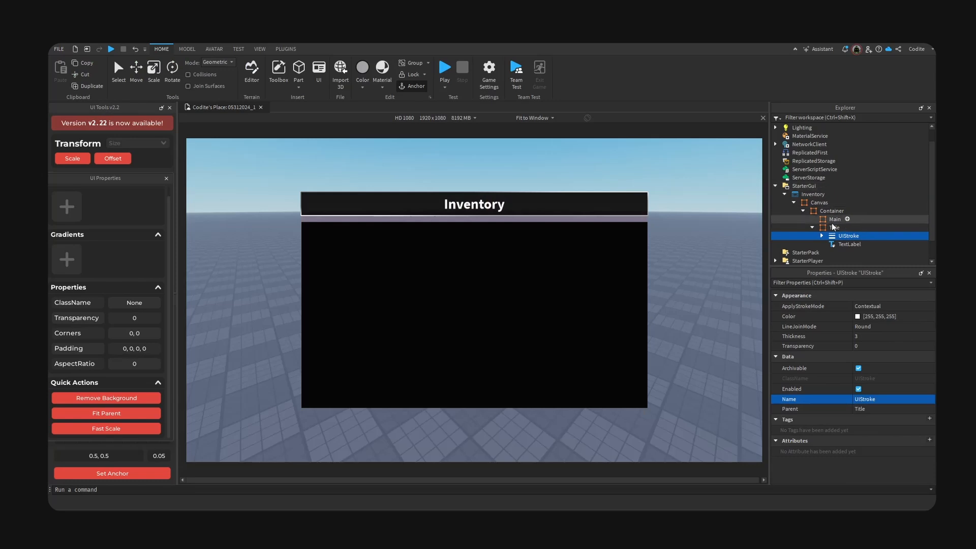
key(ctrl+c)
click(812, 227)
click(834, 220)
key(ctrl+shift+v)
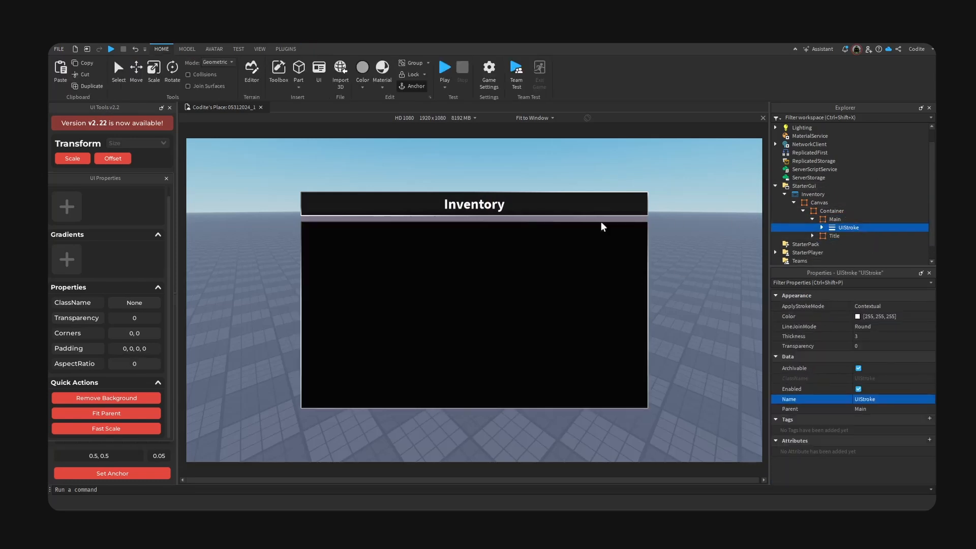
Set the Main frame's background transparency to 0.1.
click(830, 220)
click(812, 219)
click(893, 409)
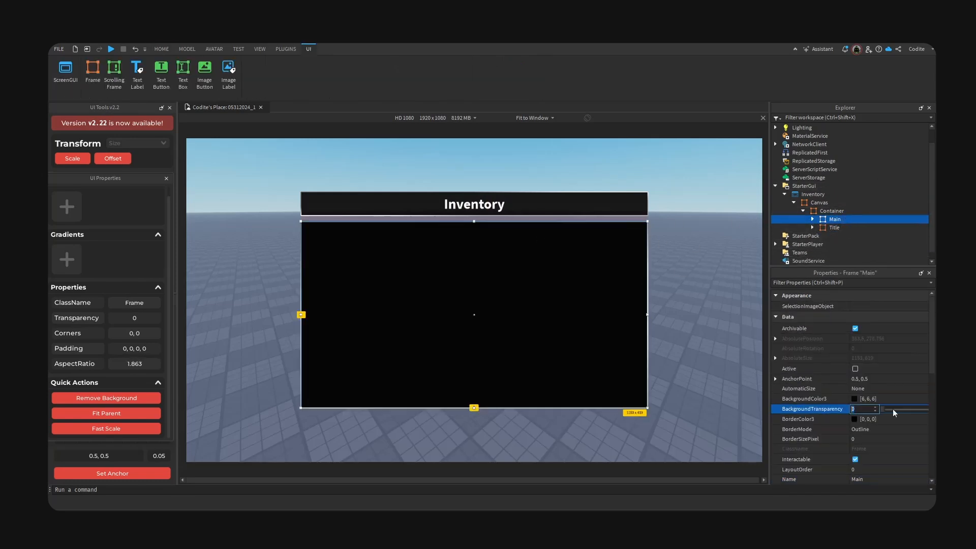
text(.1)
key(Return)
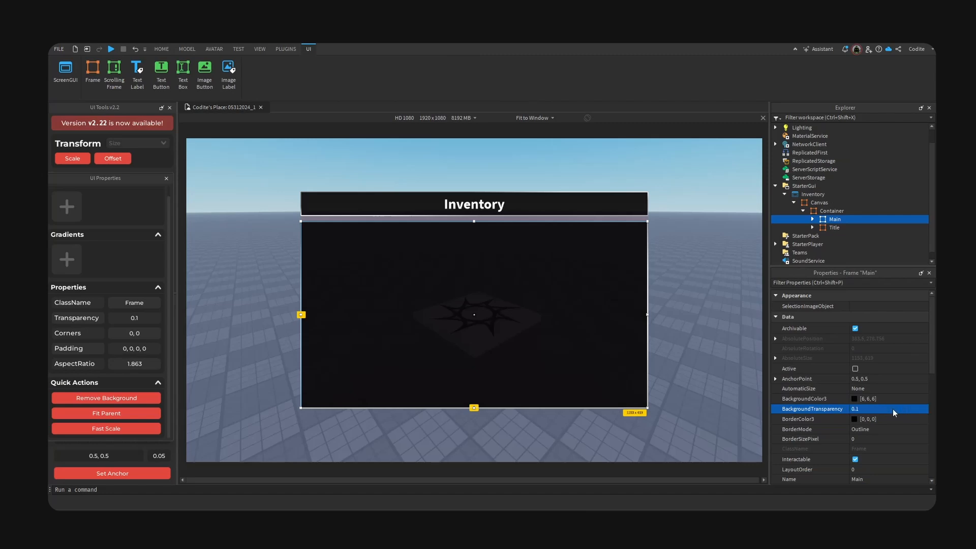
click(712, 303)
right_drag(712, 302, 702, 306)
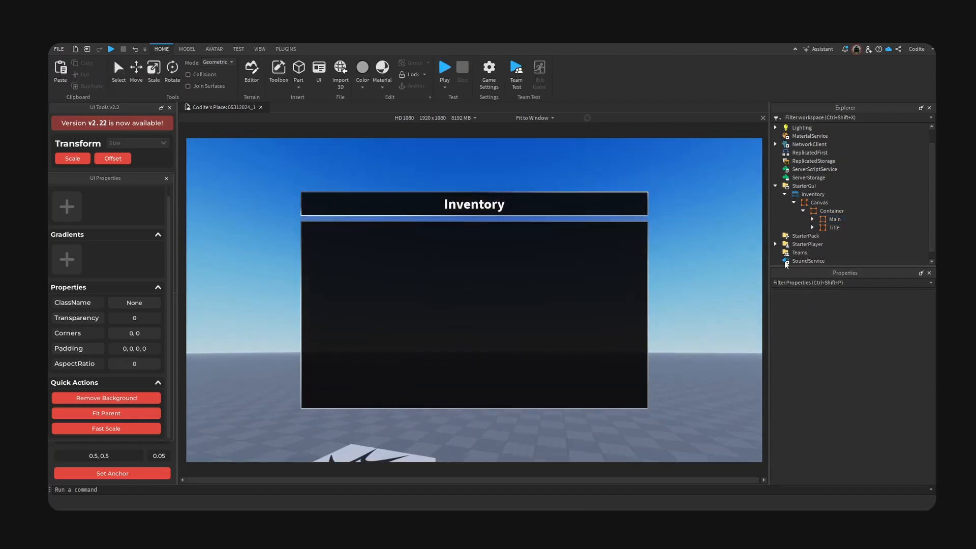
Remove the backgrounds of the Canvas and Container frames.
click(809, 204)
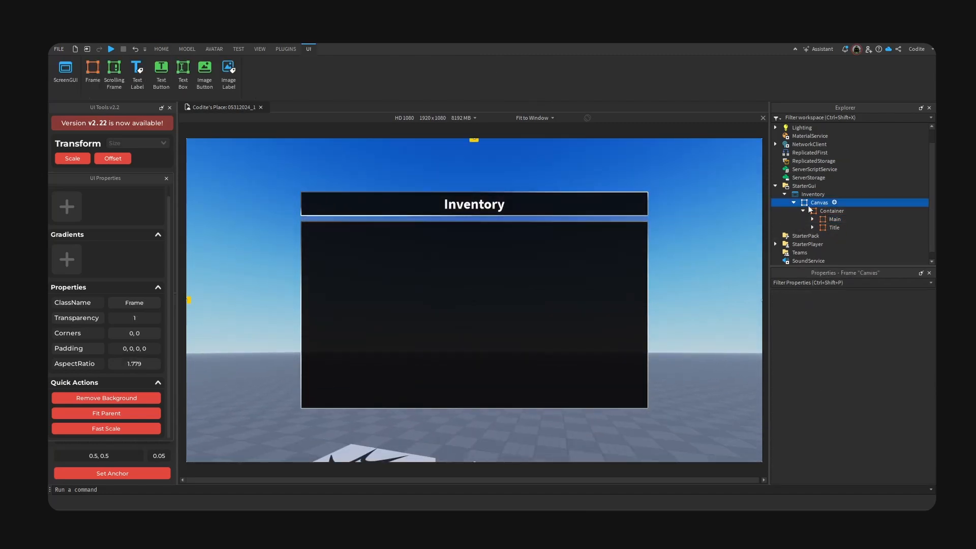
click(121, 398)
click(848, 210)
click(131, 399)
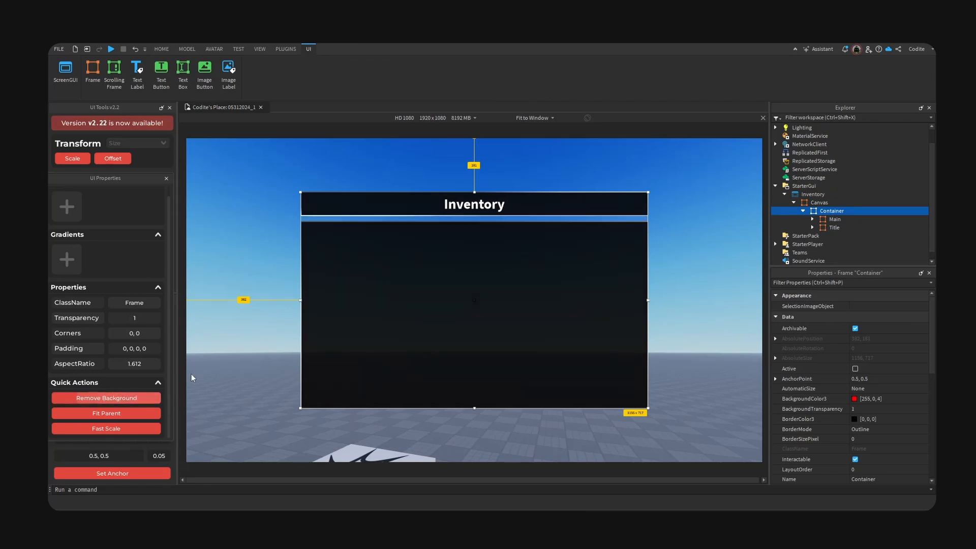
right_drag(245, 226, 260, 257)
click(277, 200)
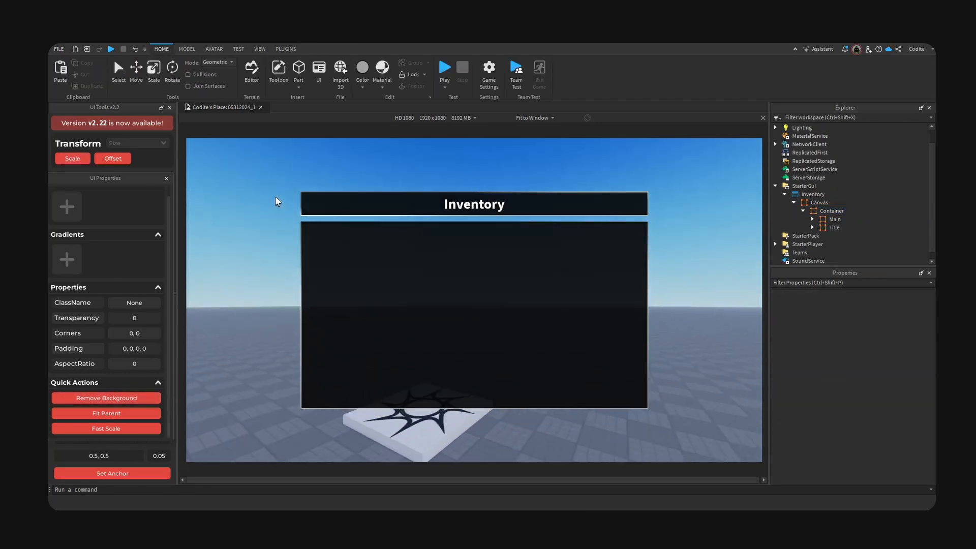
right_drag(277, 200, 276, 200)
Preview the GUI at actual resolution and on the iPhone 5 and HD 720 devices, and return to HD 1080 fitted to the window.
click(533, 119)
click(526, 137)
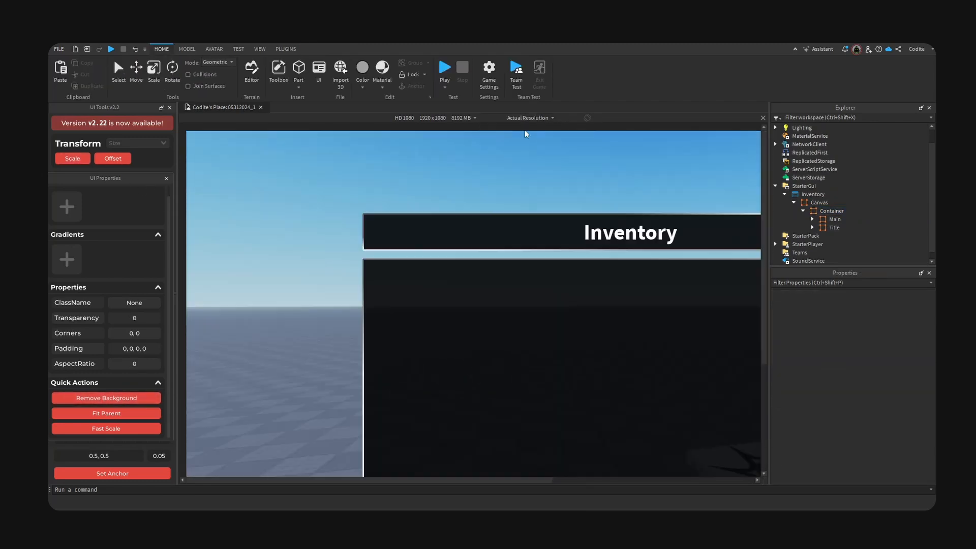
click(528, 118)
click(526, 148)
click(452, 118)
click(436, 145)
click(456, 119)
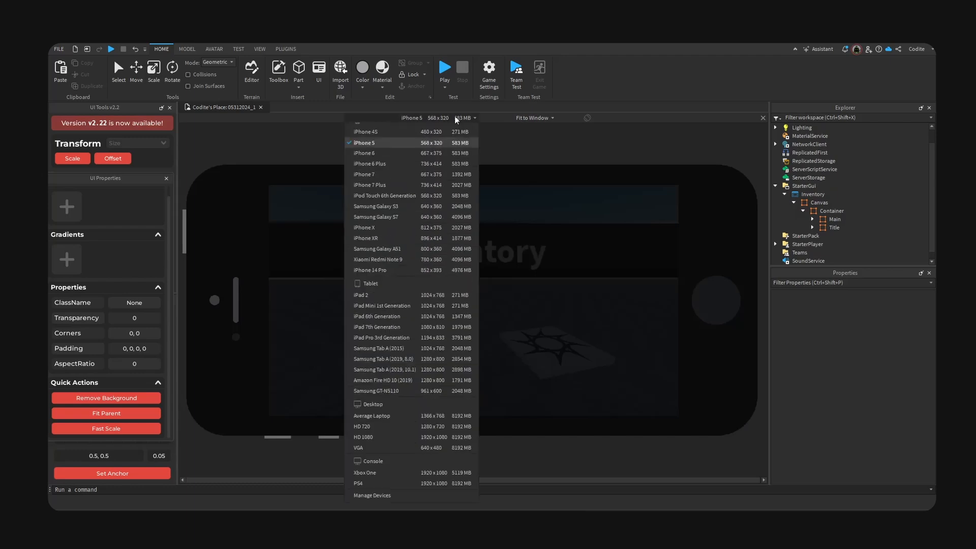
click(418, 440)
click(456, 118)
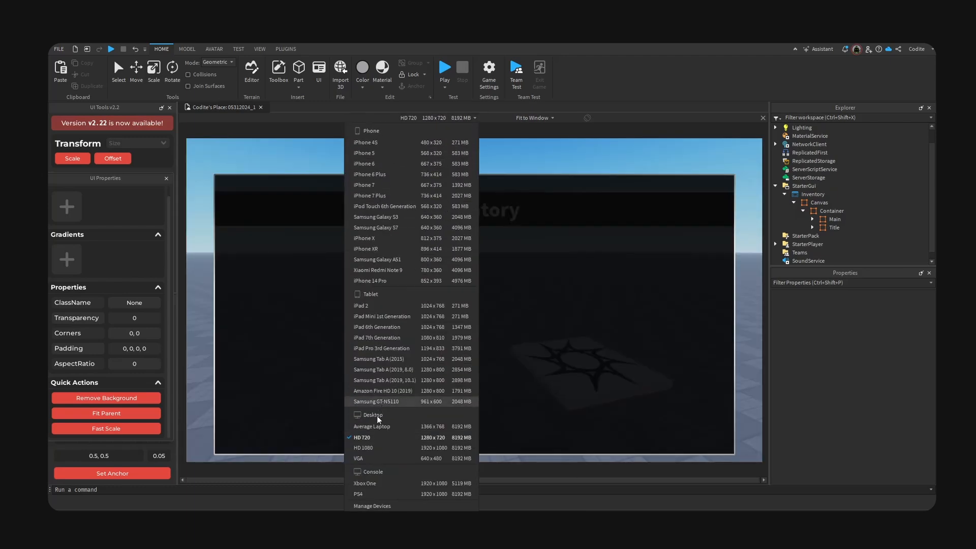
click(417, 447)
Convert the Main and Title frames and the Inventory TextLabel to scale-based sizing.
click(834, 219)
ctrl+click(833, 227)
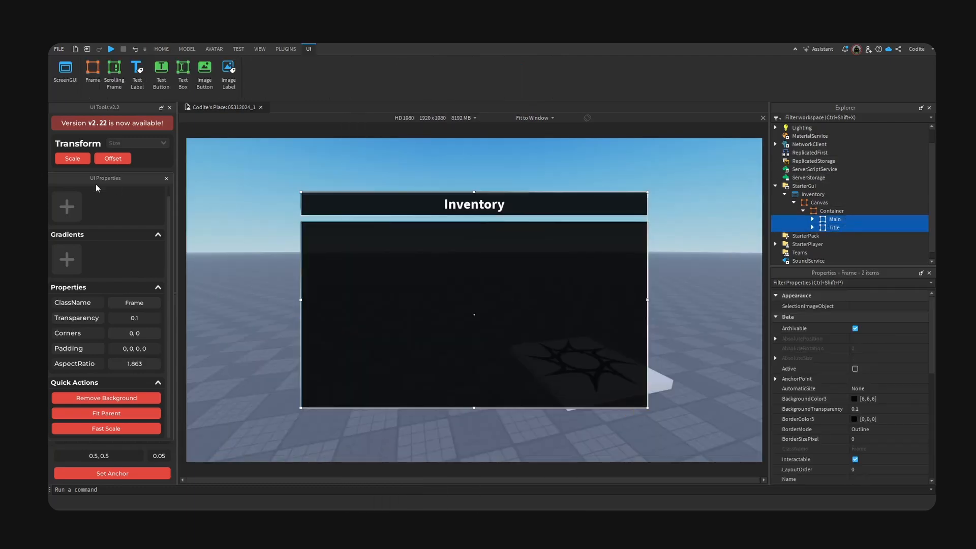
click(71, 155)
click(384, 155)
click(429, 114)
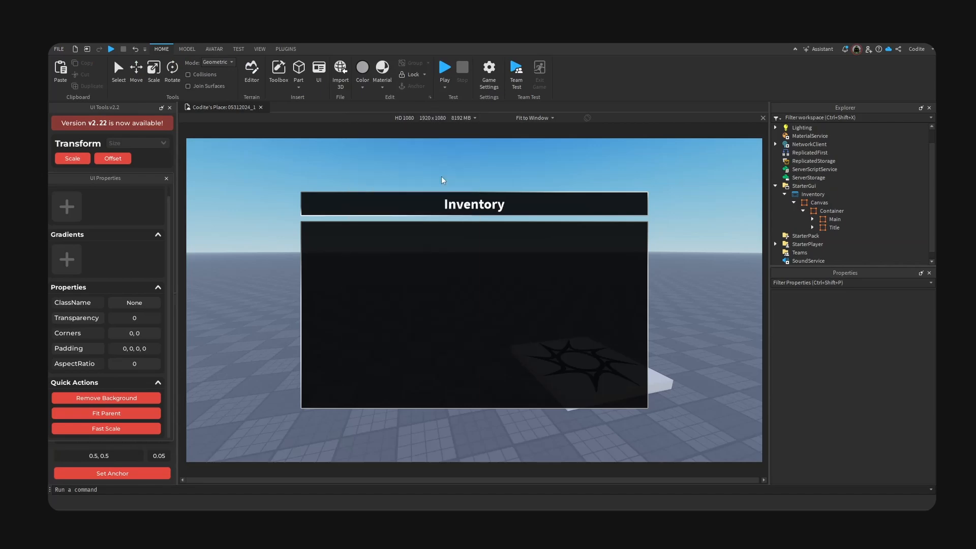
click(441, 186)
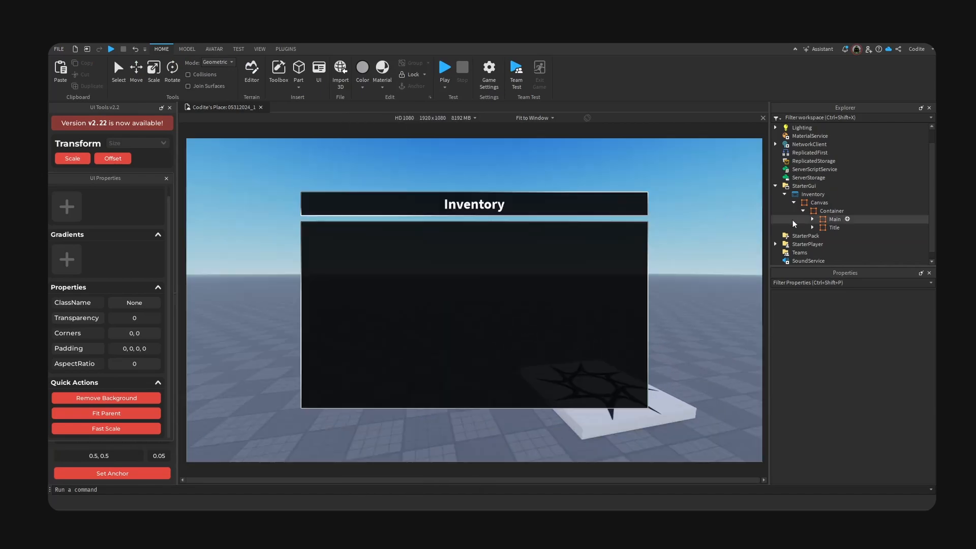
click(813, 227)
click(849, 244)
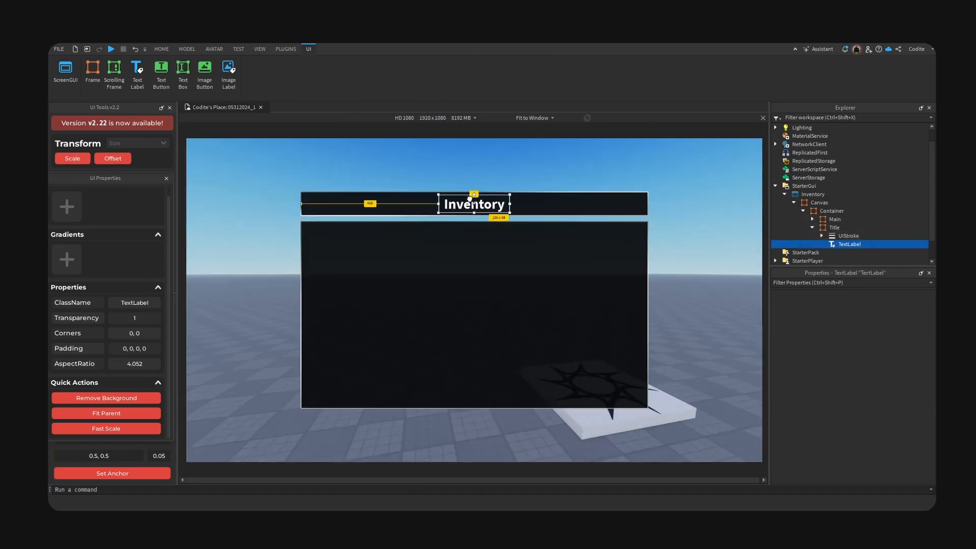
click(311, 174)
Preview the inventory layout on the iPhone 7 device and switch back to HD 1080.
click(452, 118)
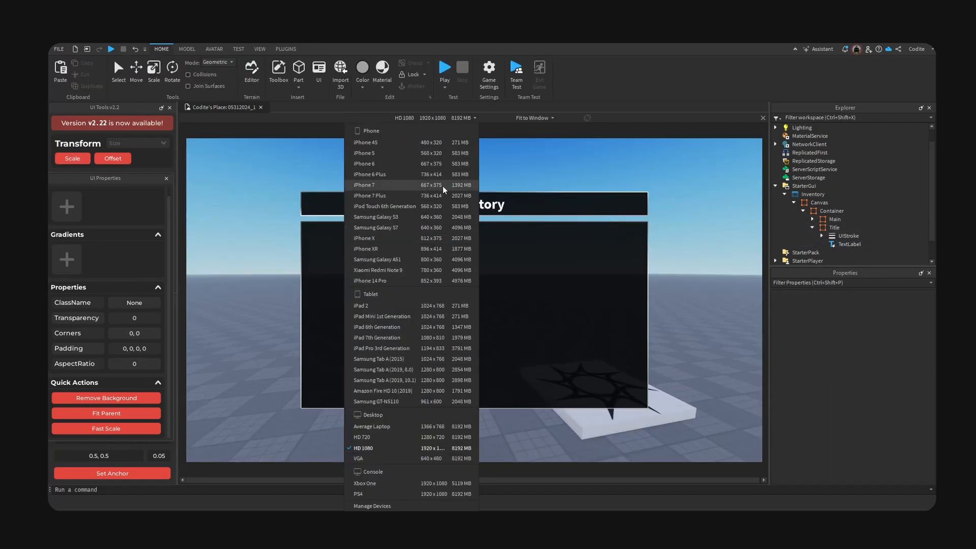
click(450, 188)
right_drag(584, 208, 585, 173)
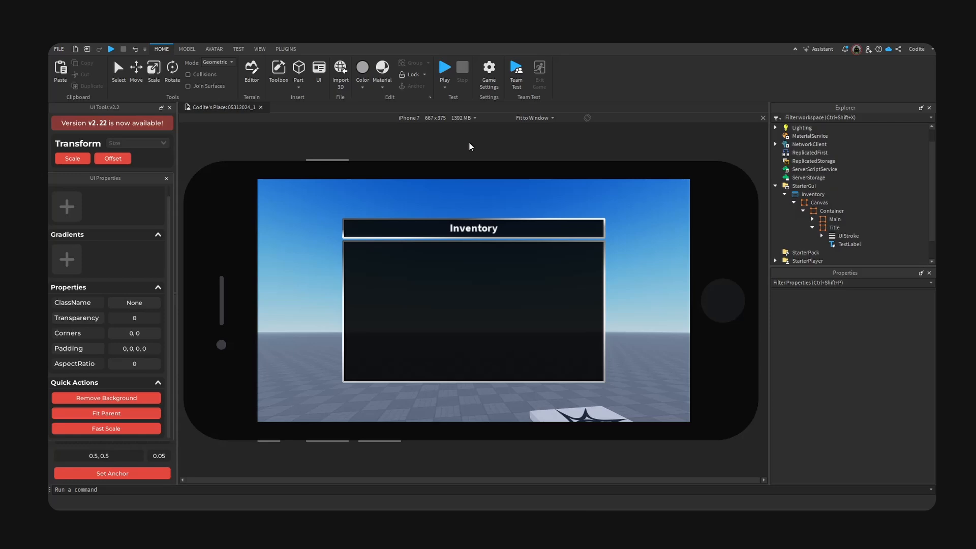
click(462, 118)
click(473, 118)
click(532, 118)
click(509, 139)
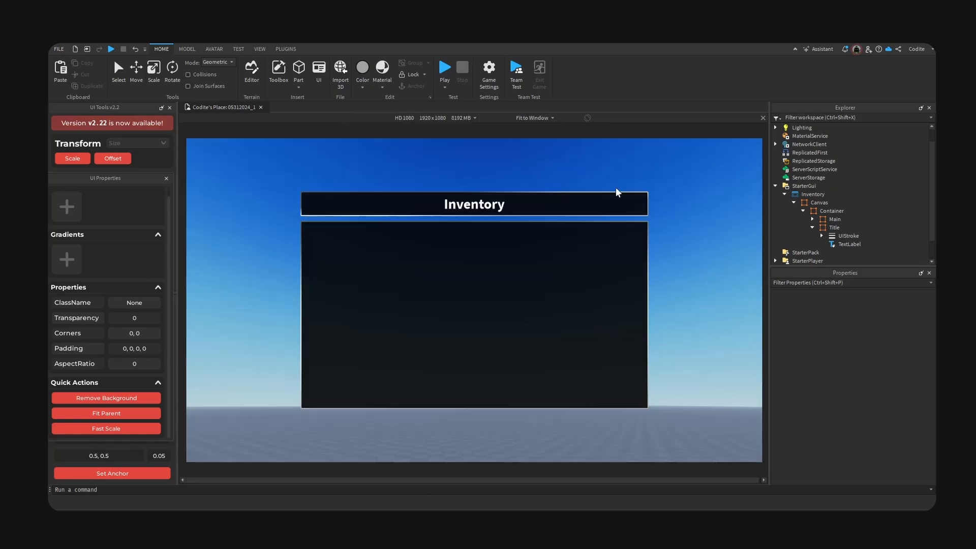
Insert a Frame into the Main frame and rename it Character.
click(812, 227)
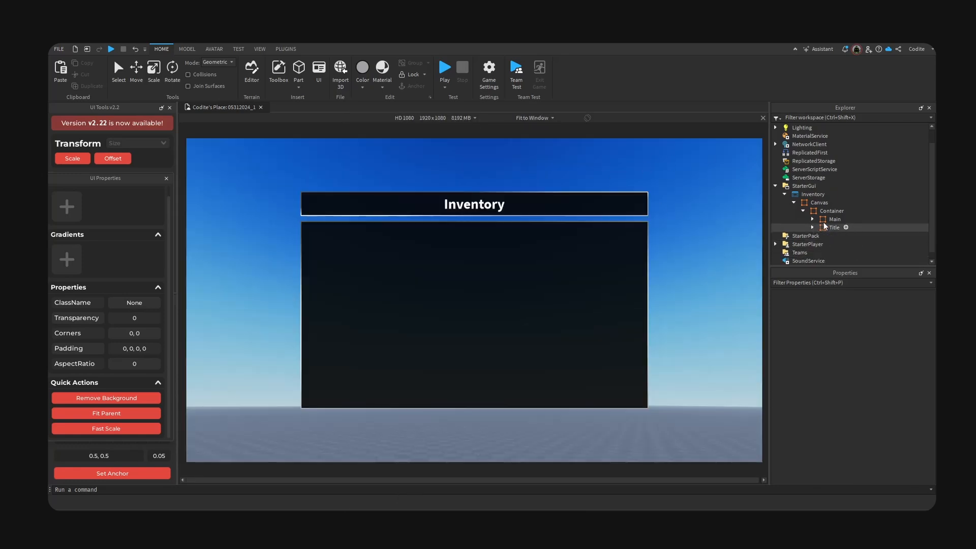
click(835, 219)
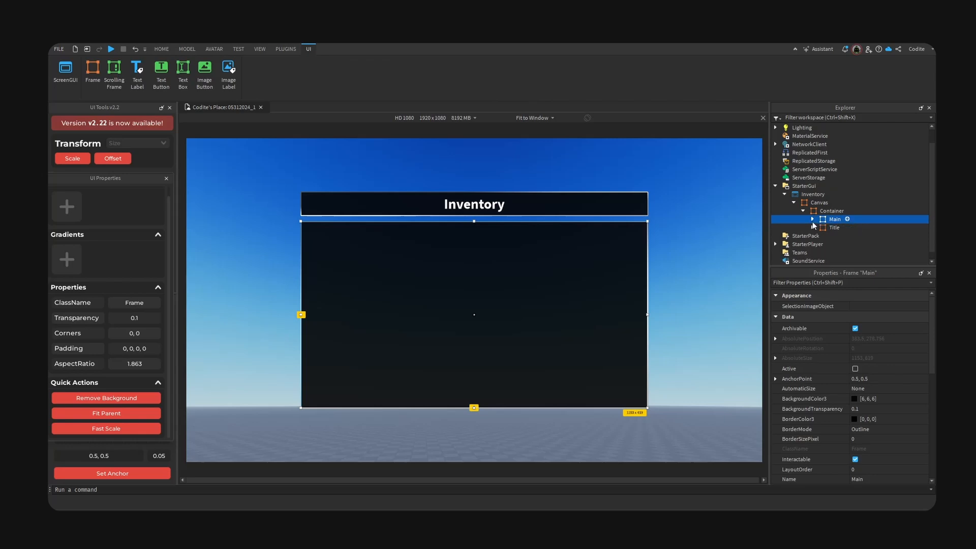
click(848, 219)
text(fra)
click(833, 242)
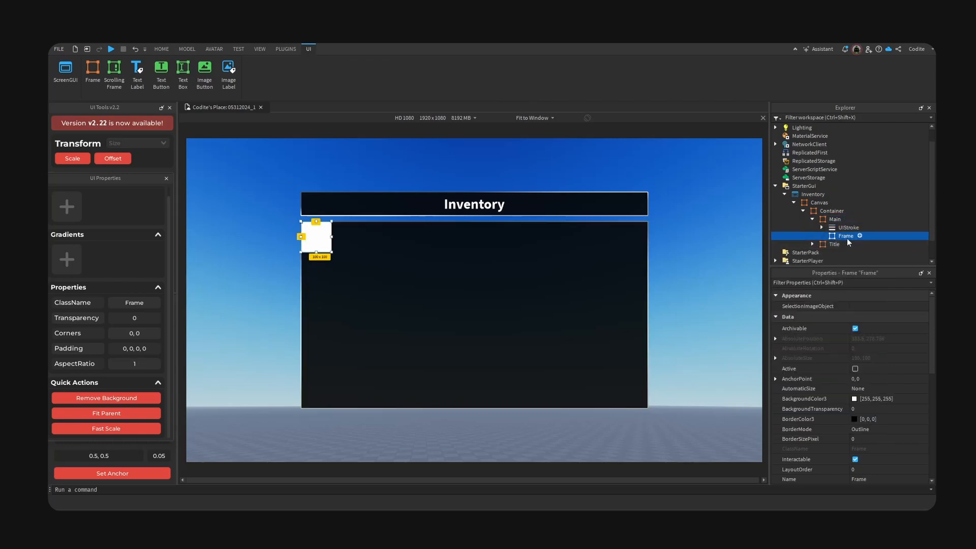
text(Character)
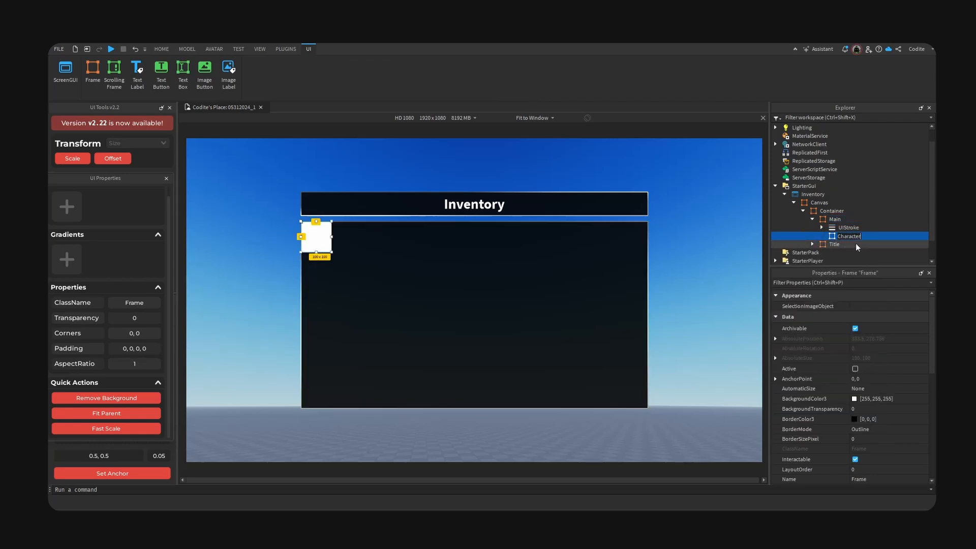
key(Return)
Set the Character frame's size offsets to 353 by 404 and center it in Main with a 0.5, 0.5 anchor.
scroll(913, 429, down, 5)
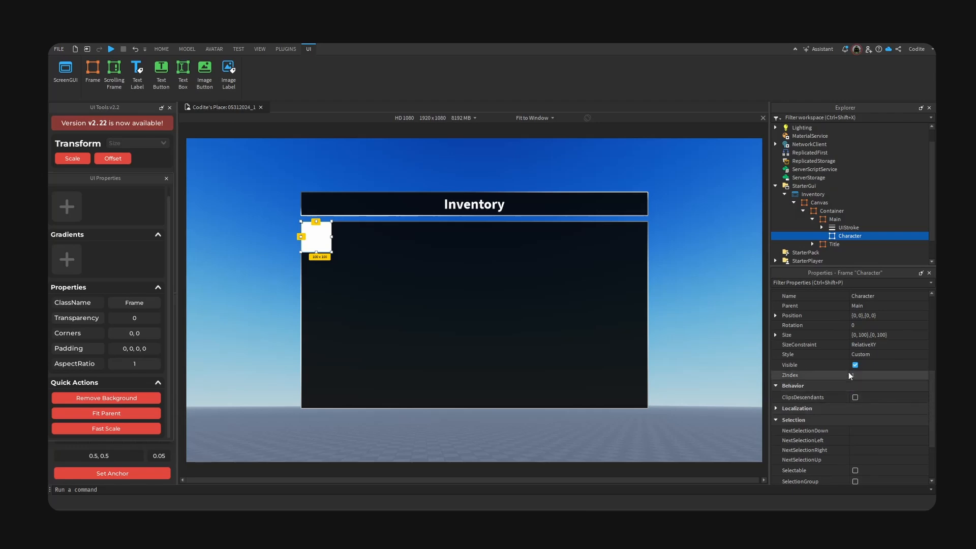
click(778, 334)
double_click(890, 345)
text(353)
key(Return)
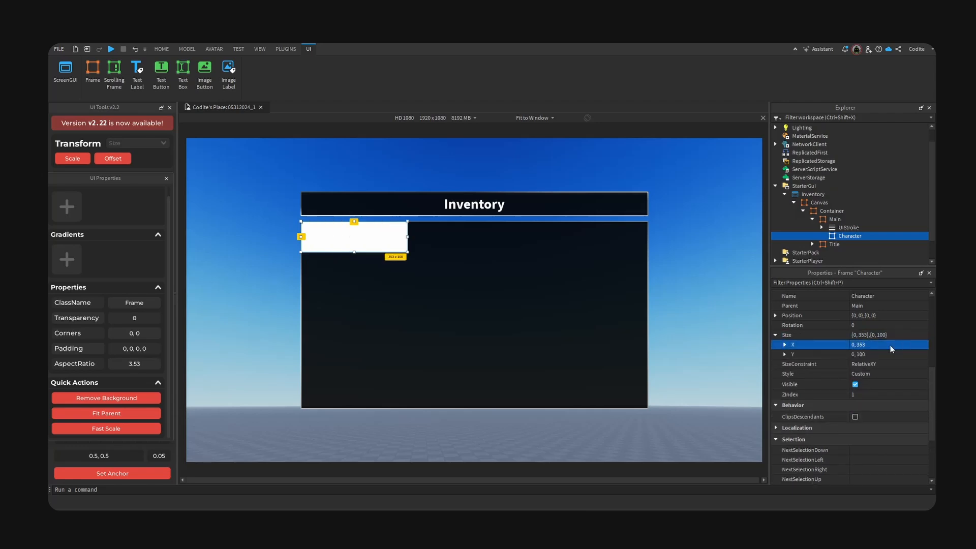
click(895, 355)
double_click(895, 354)
text(40)
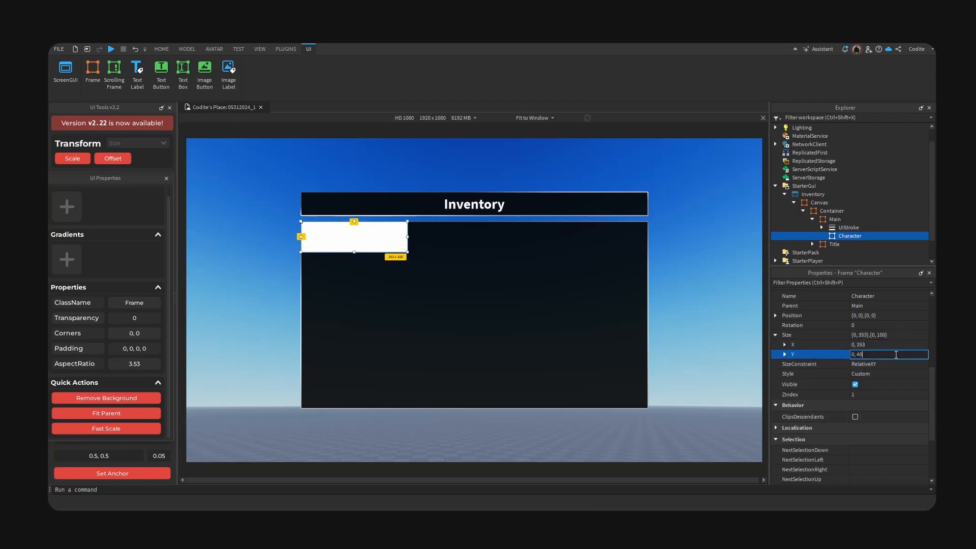
text(4)
key(Return)
click(148, 474)
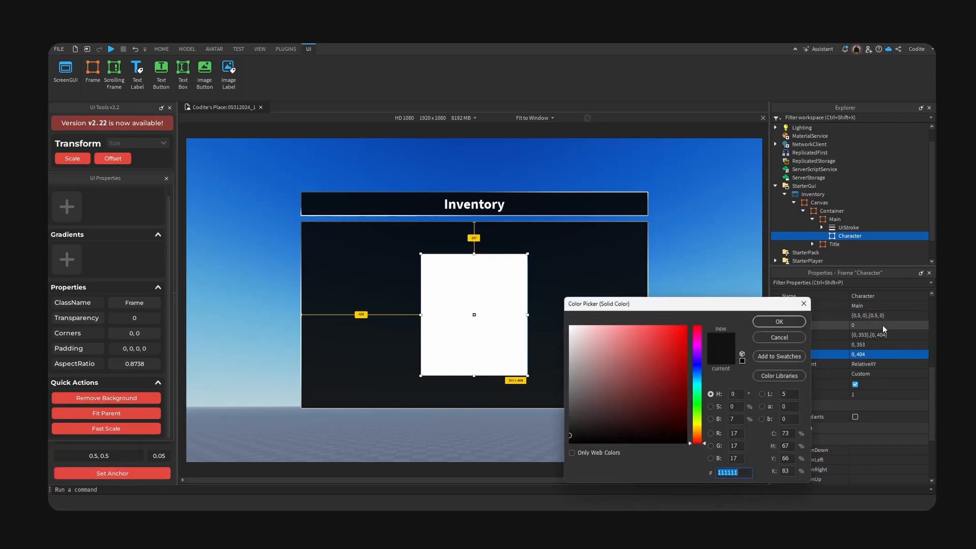
Set the Character frame's background color to #111111.
click(795, 341)
scroll(828, 345, up, 5)
click(855, 368)
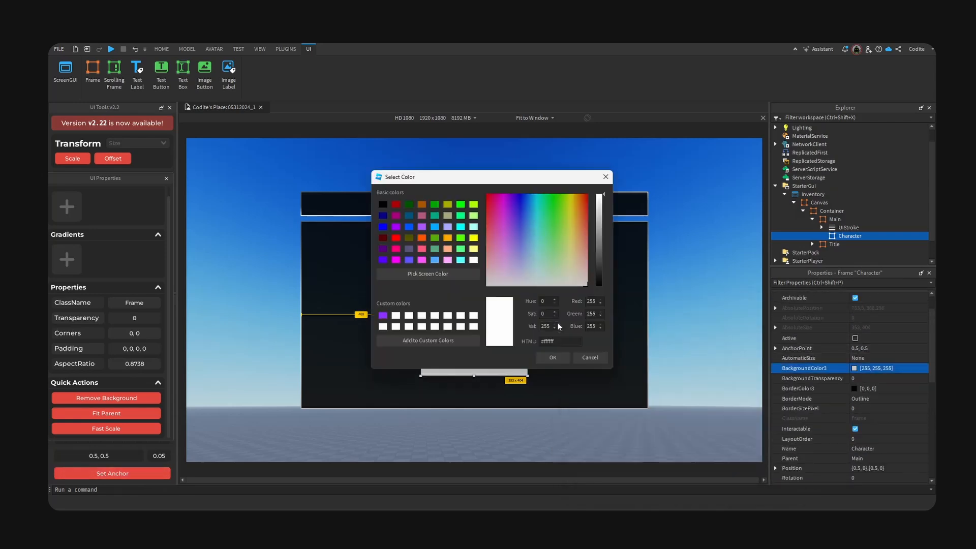
drag(556, 341, 542, 343)
key(ctrl+v)
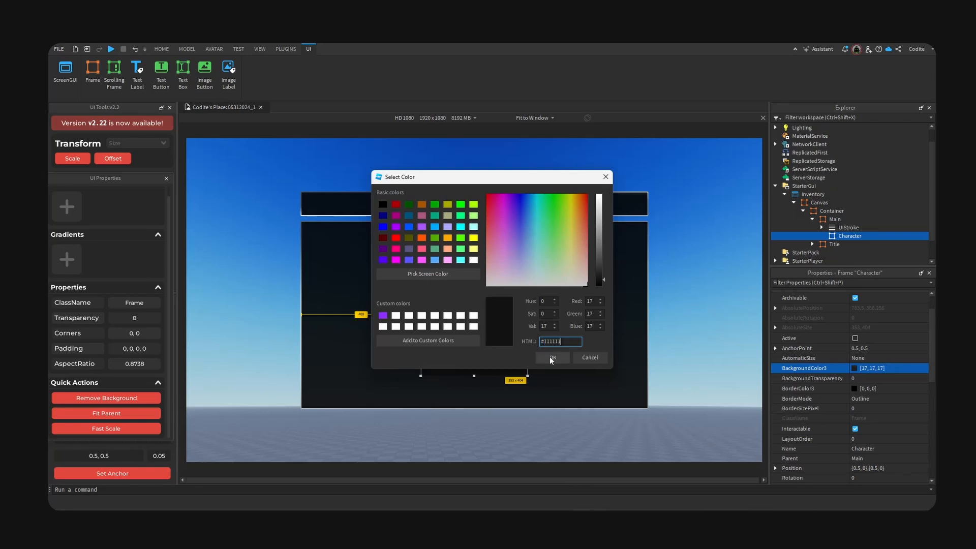
key(Return)
Add a UIStroke to the Character frame with thickness 3 and dark gray color #161616.
click(869, 235)
text(str)
click(838, 266)
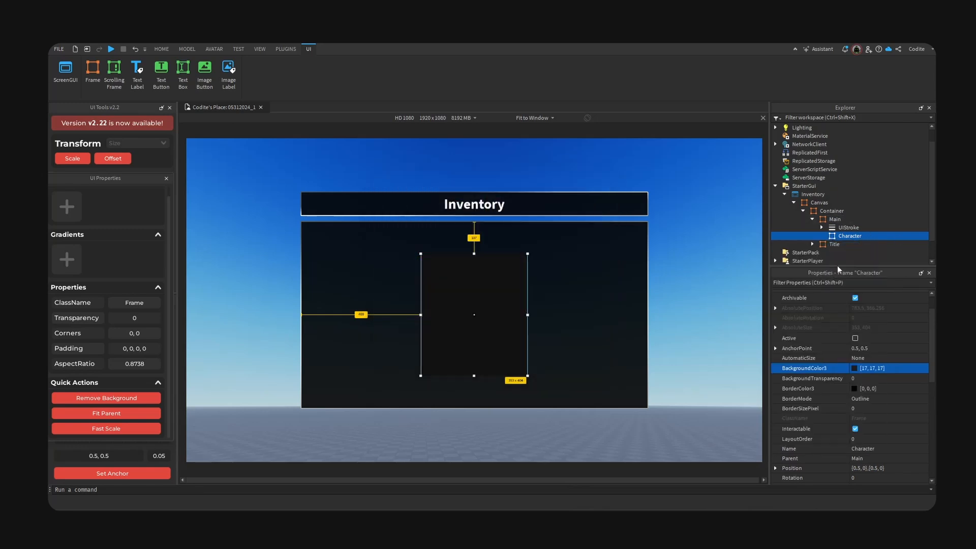
click(853, 245)
click(887, 338)
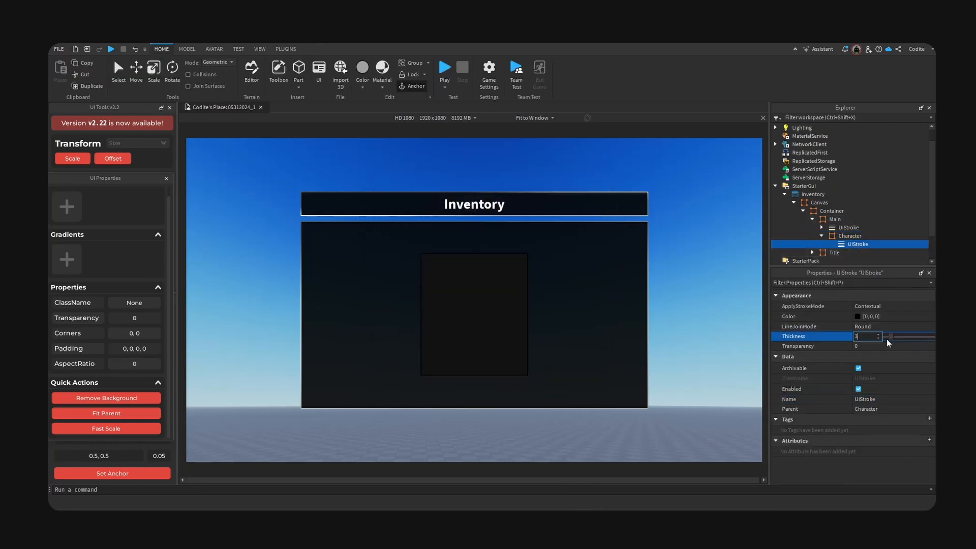
key(Return)
click(864, 316)
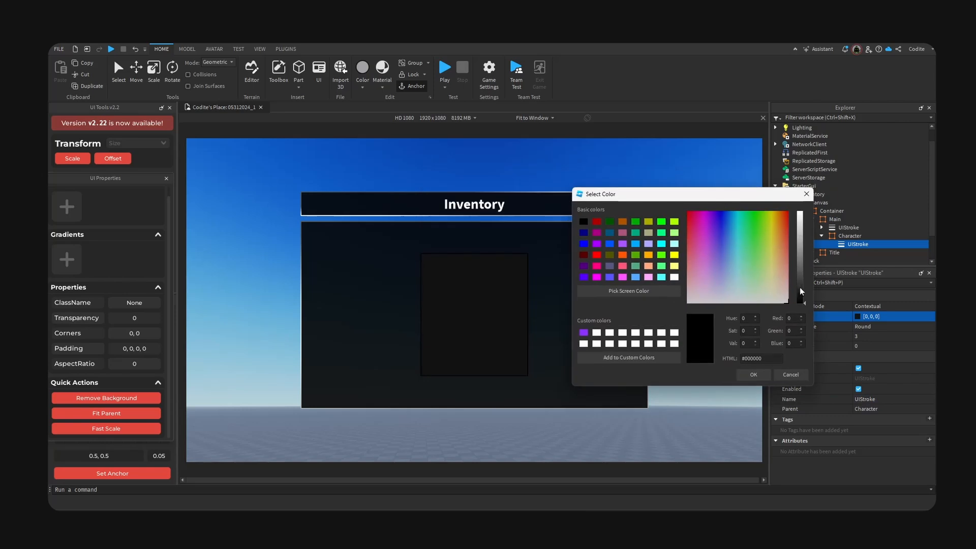
drag(801, 288, 802, 294)
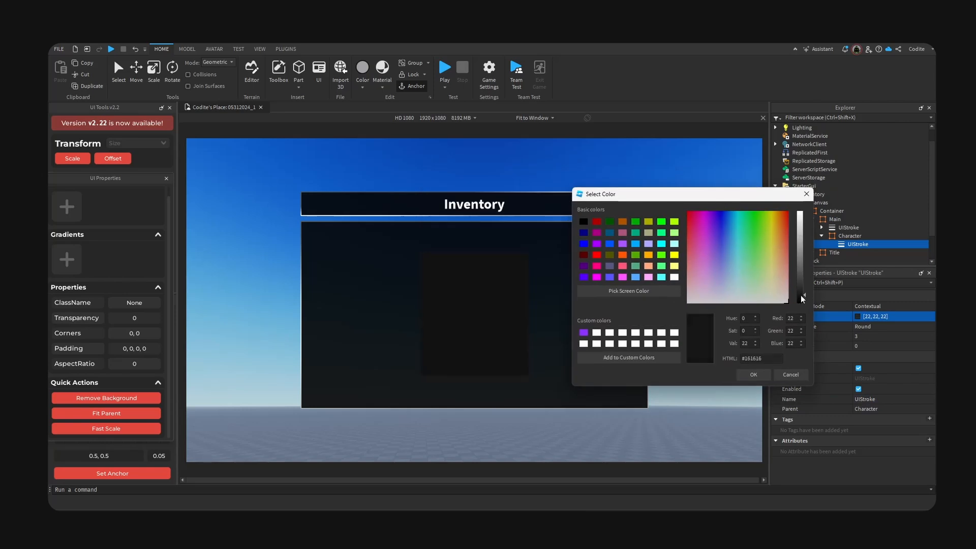
click(753, 375)
Set the Character frame's background transparency to 0.05.
click(517, 319)
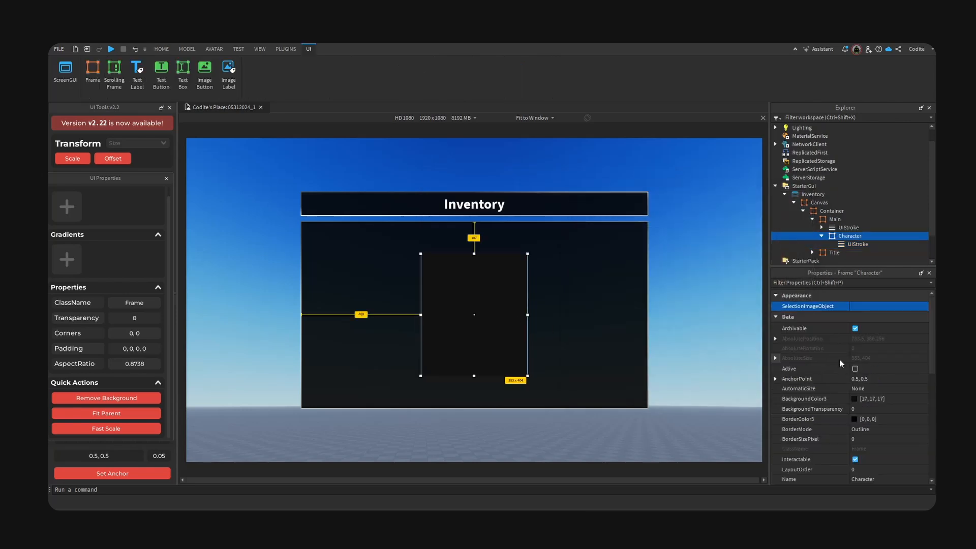
click(897, 410)
text(0.05)
key(Return)
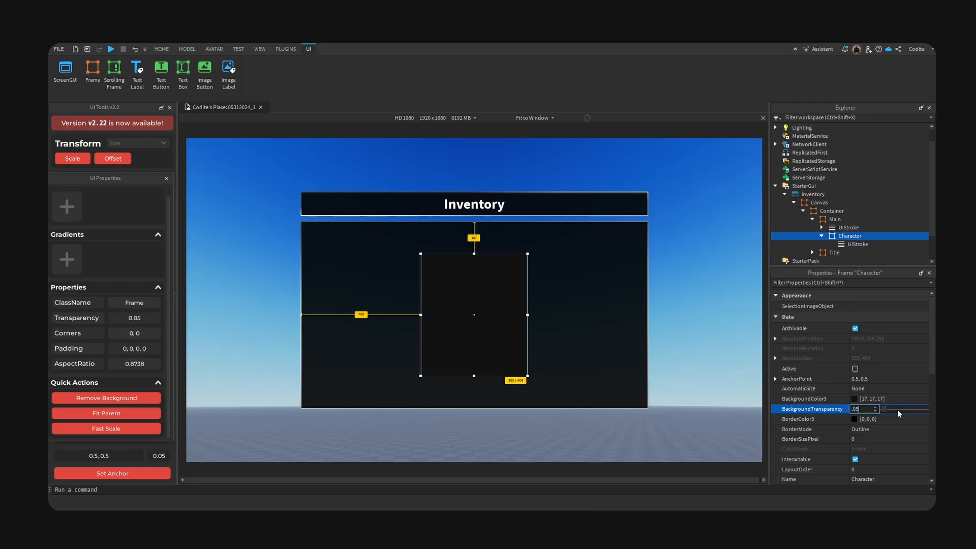
Darken the Character frame's background color to #080808 and set its background transparency to 0.2.
click(874, 398)
drag(559, 176, 783, 165)
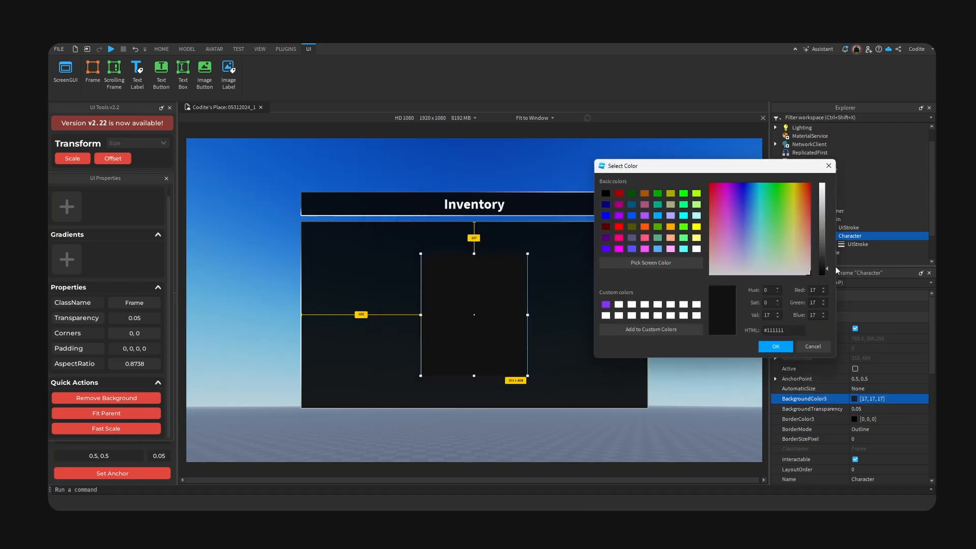
drag(826, 268, 825, 276)
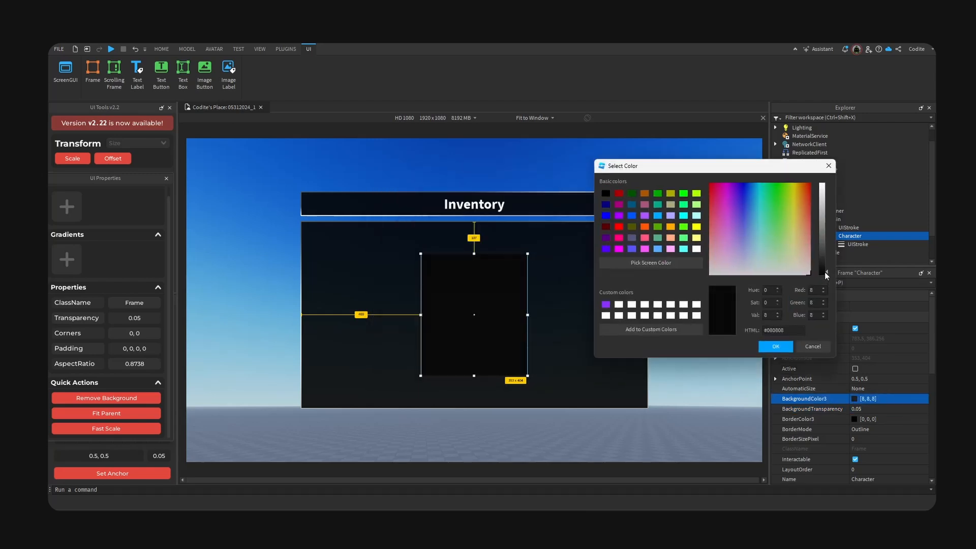
click(776, 346)
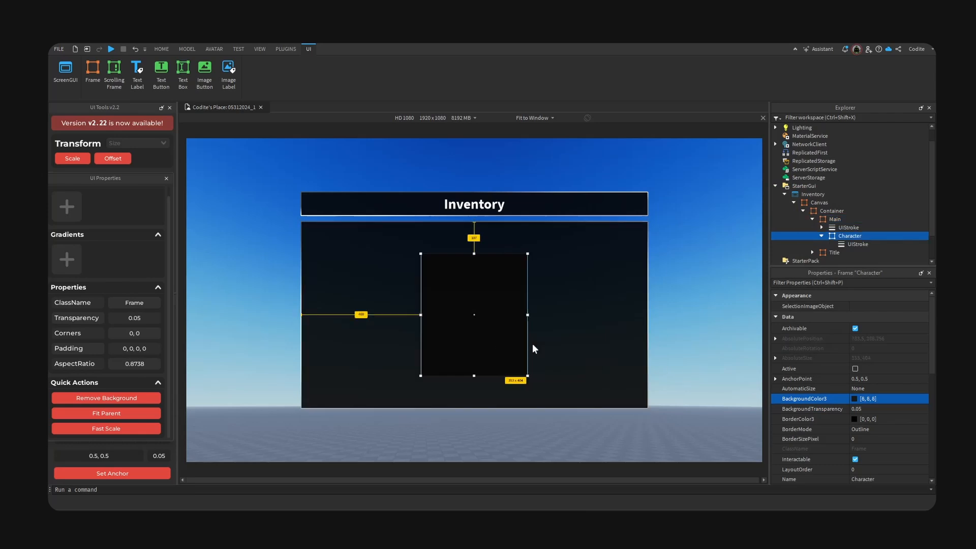
click(907, 409)
text(0.2)
key(Return)
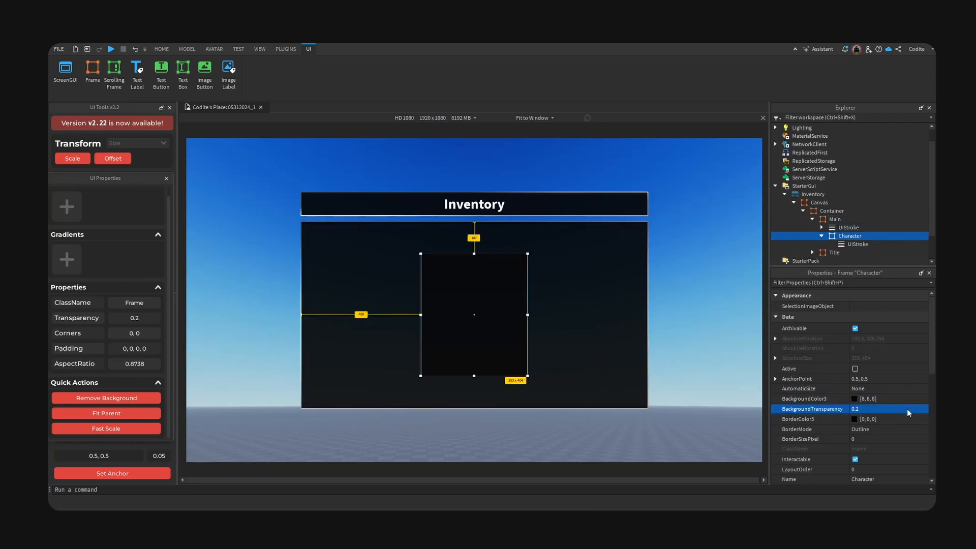
Move the Character frame to the upper-left corner of Main, leaving a small margin from the edges.
click(676, 320)
right_drag(675, 320, 680, 294)
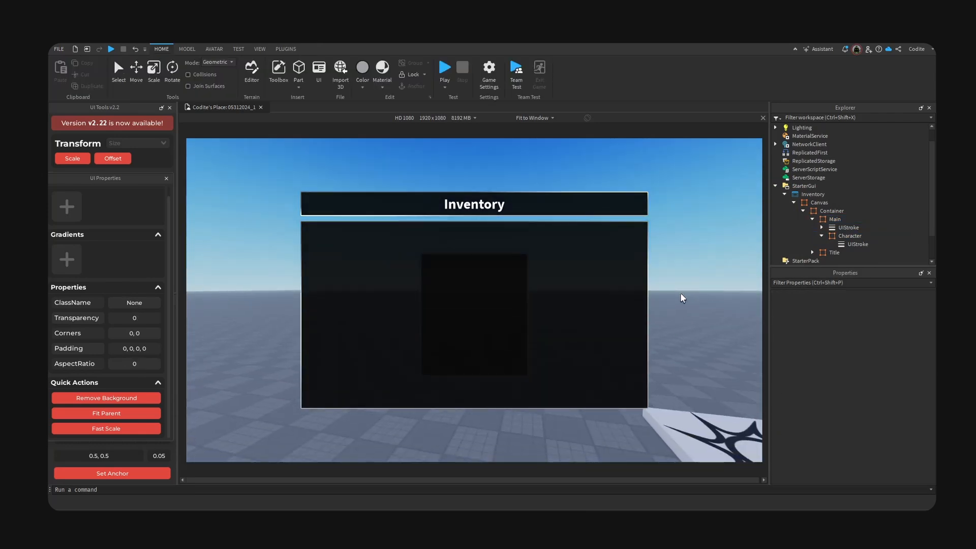
click(835, 236)
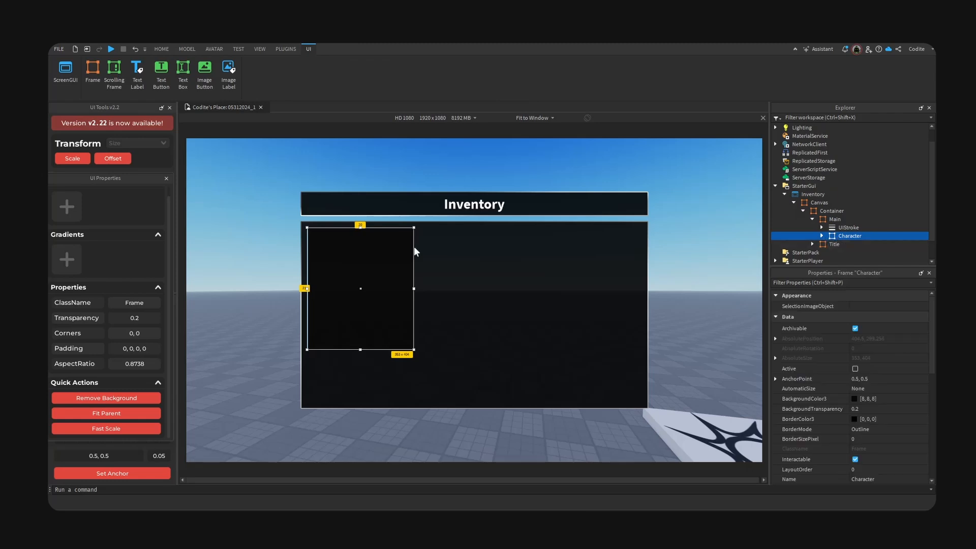
Duplicate the Character frame as Details and fit the copy into the space below Character in Main's lower-left corner.
key(ctrl+d)
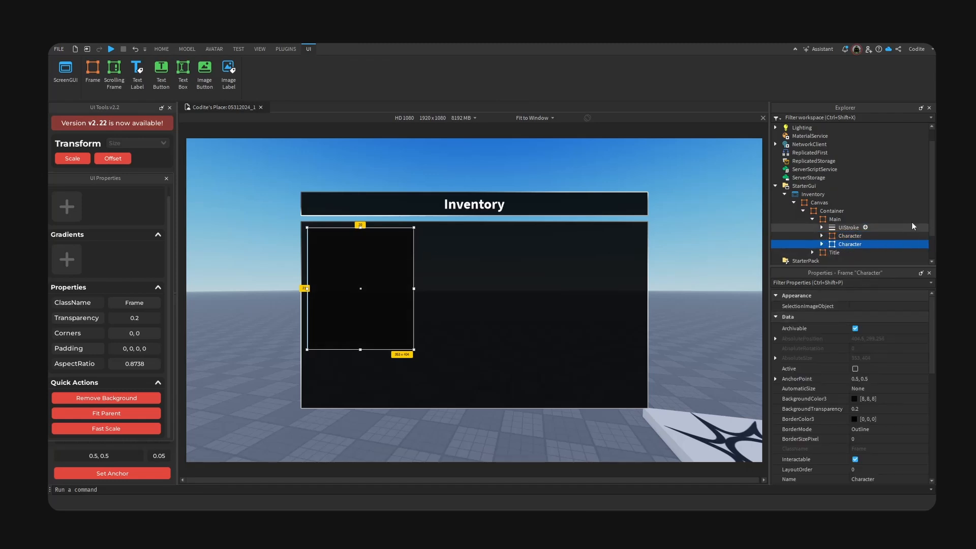
key(F2)
text(Details)
key(Return)
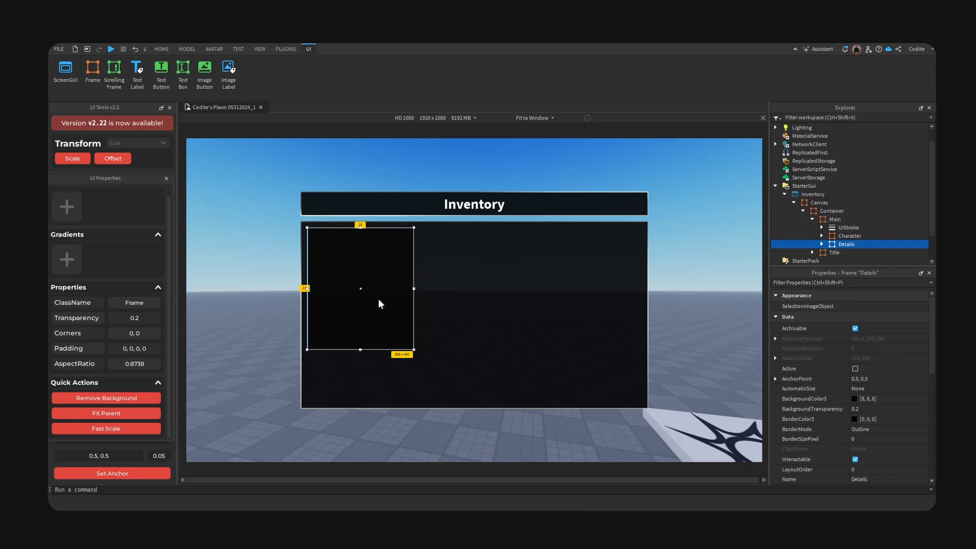
drag(380, 303, 379, 352)
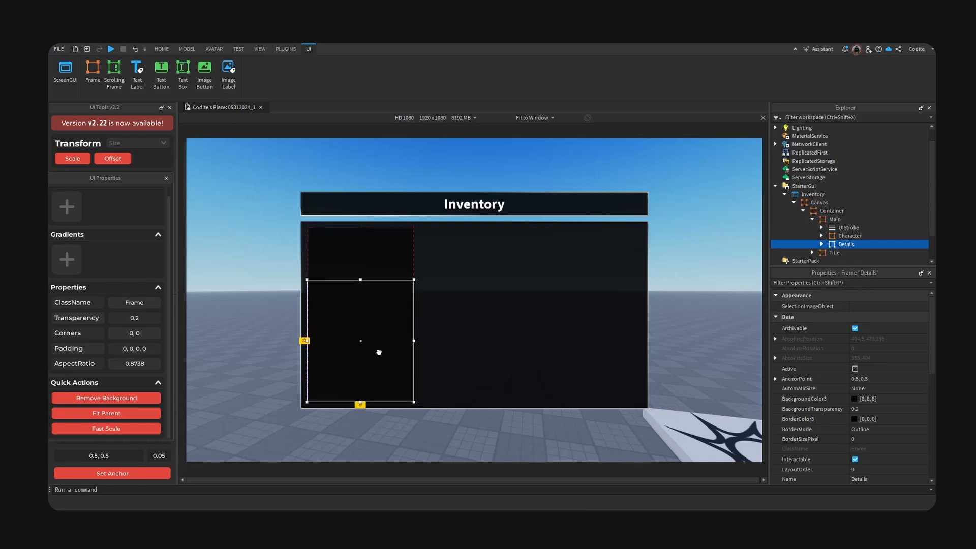
drag(360, 279, 368, 357)
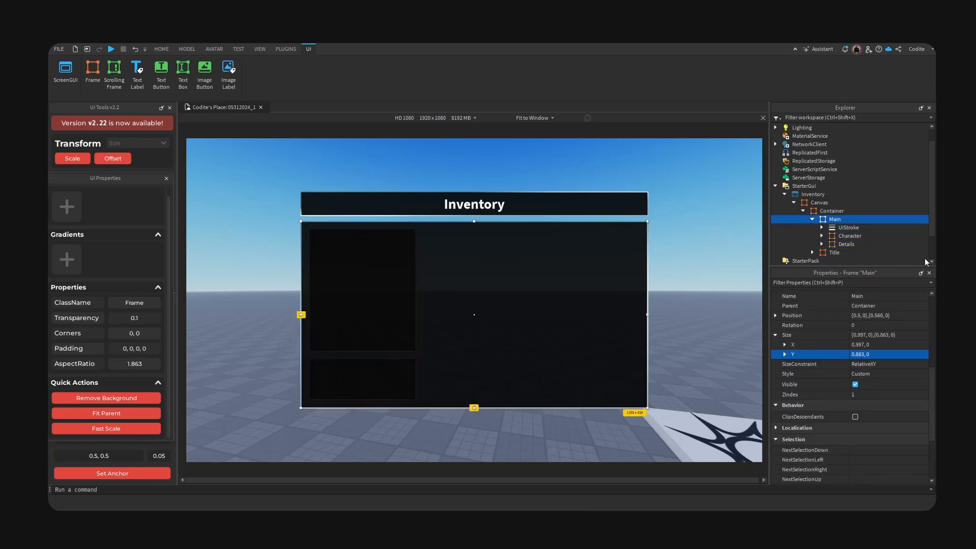
Insert an ImageLabel named Texture into the Main frame and center it with a 0.5, 0.5 anchor.
click(845, 219)
text(imagel)
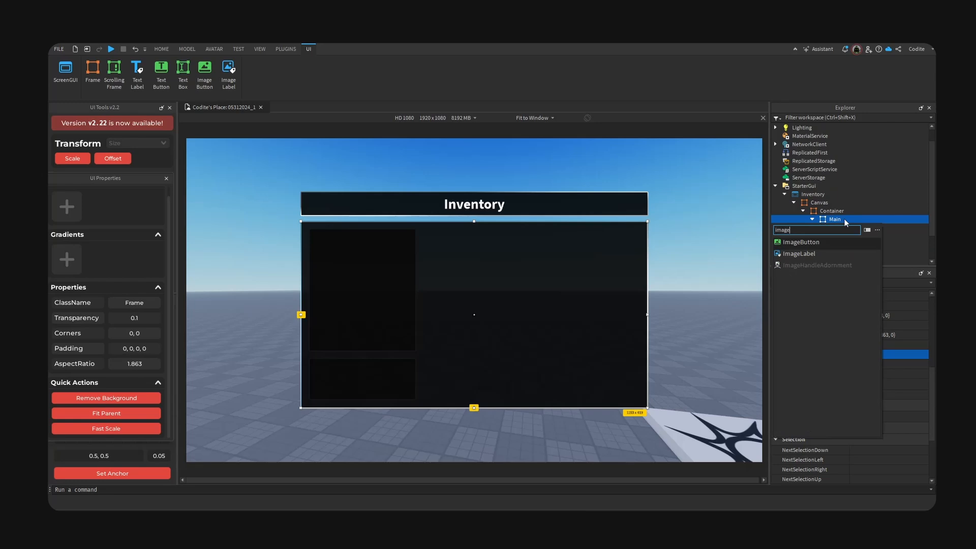
key(Return)
click(852, 252)
key(F2)
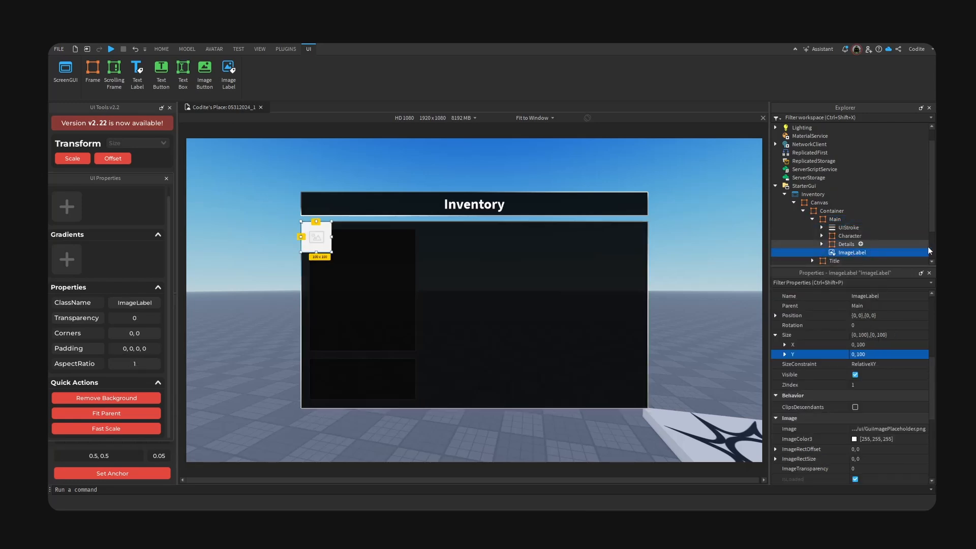
text(Texture)
key(Return)
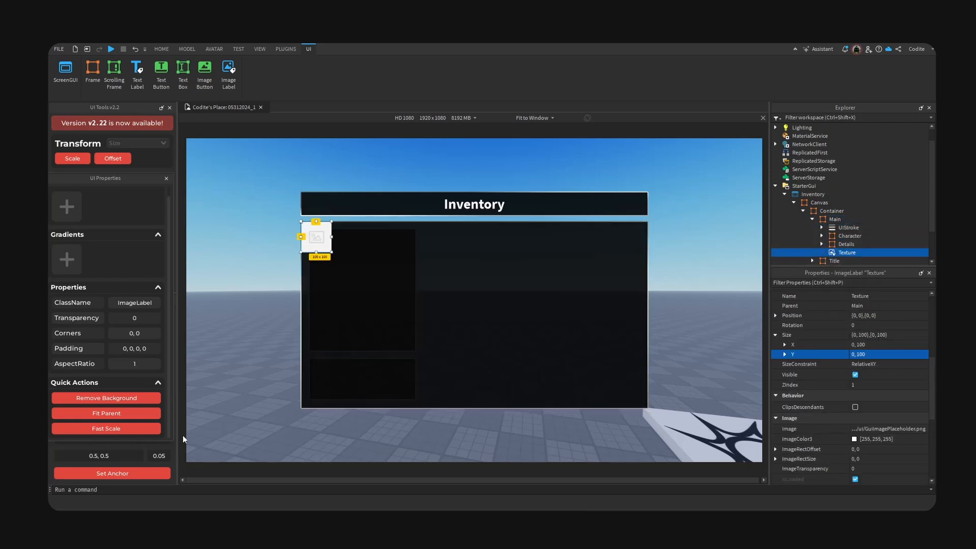
click(149, 475)
Import the rng_texture image into the place's assets and assign its asset ID to the Texture label's Image property.
click(260, 49)
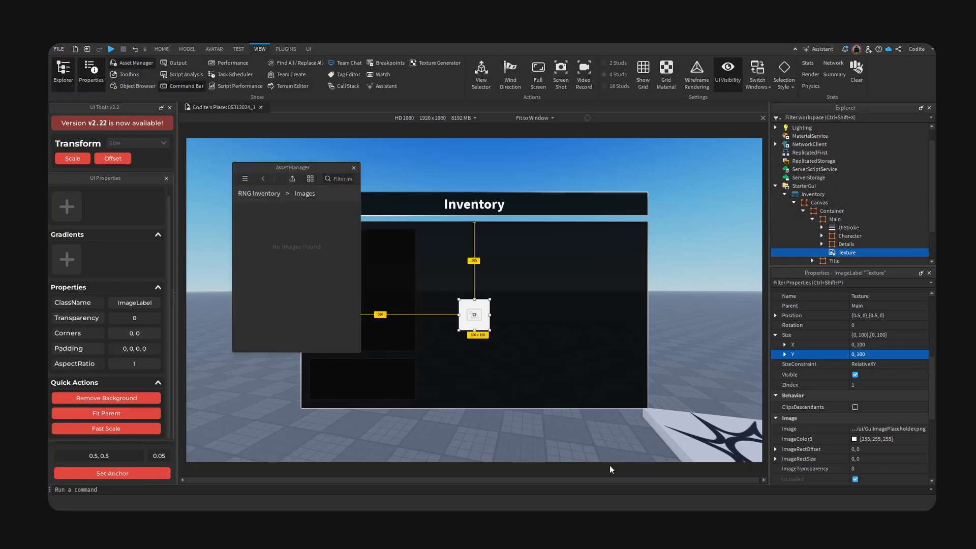
click(542, 205)
right_click(301, 219)
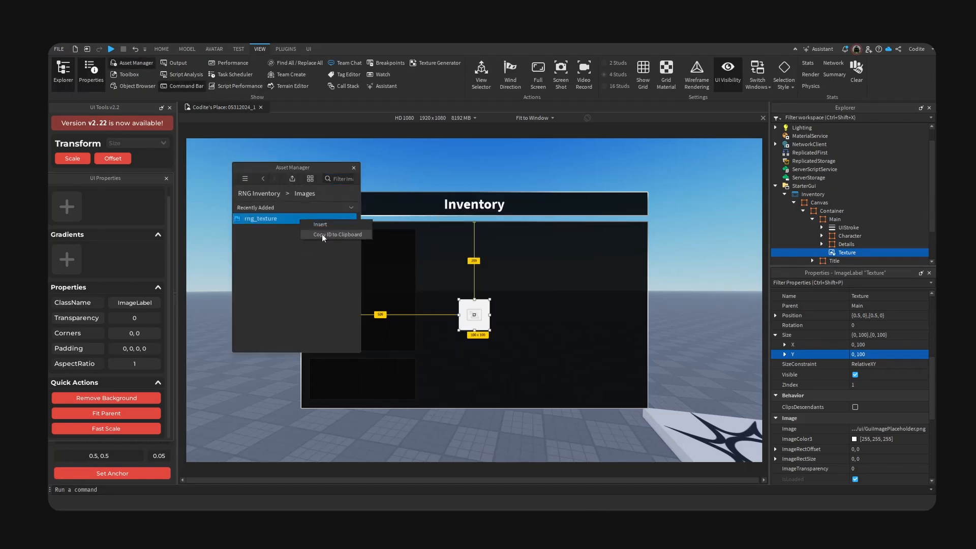
click(322, 235)
click(354, 167)
scroll(866, 364, down, 4)
click(904, 338)
key(ctrl+v)
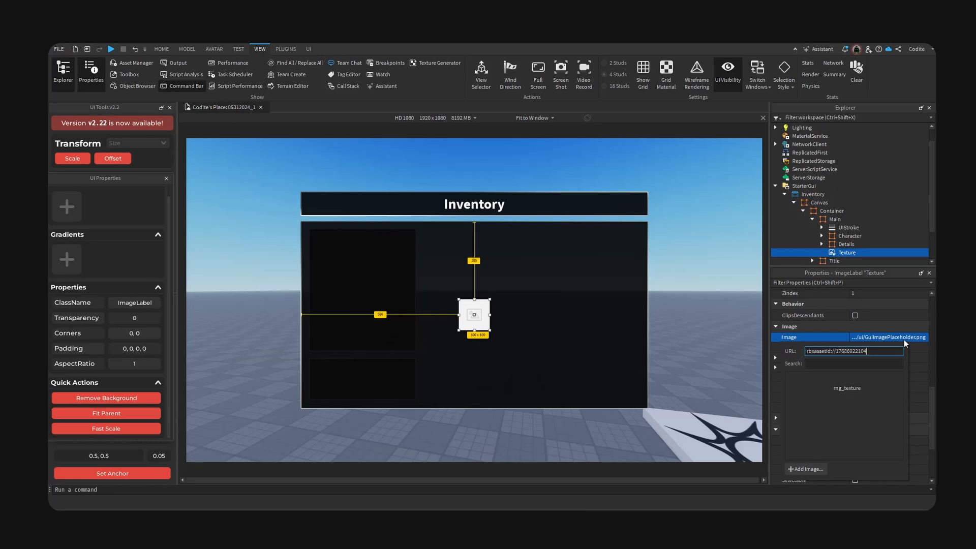
key(Return)
Fit the Texture label to the whole Main frame and remove its background.
click(107, 415)
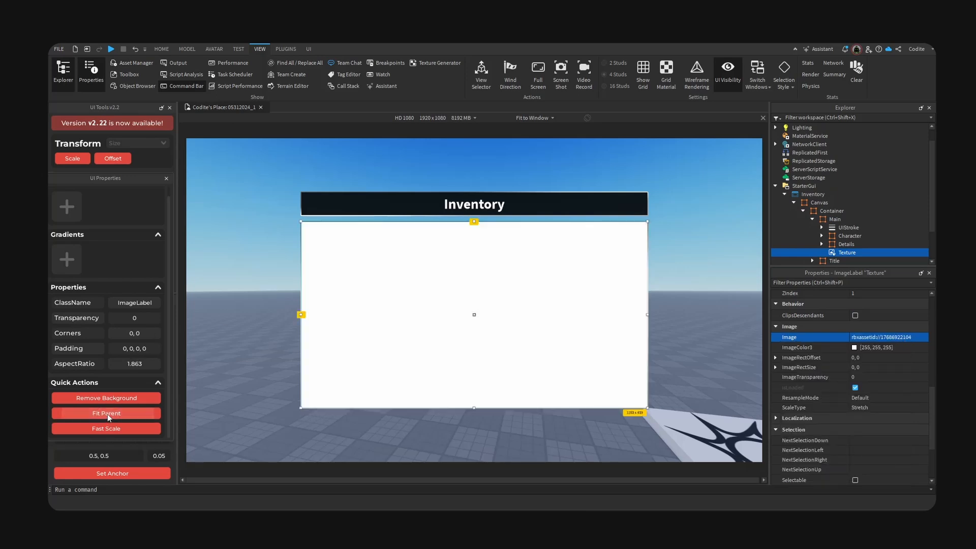
click(125, 399)
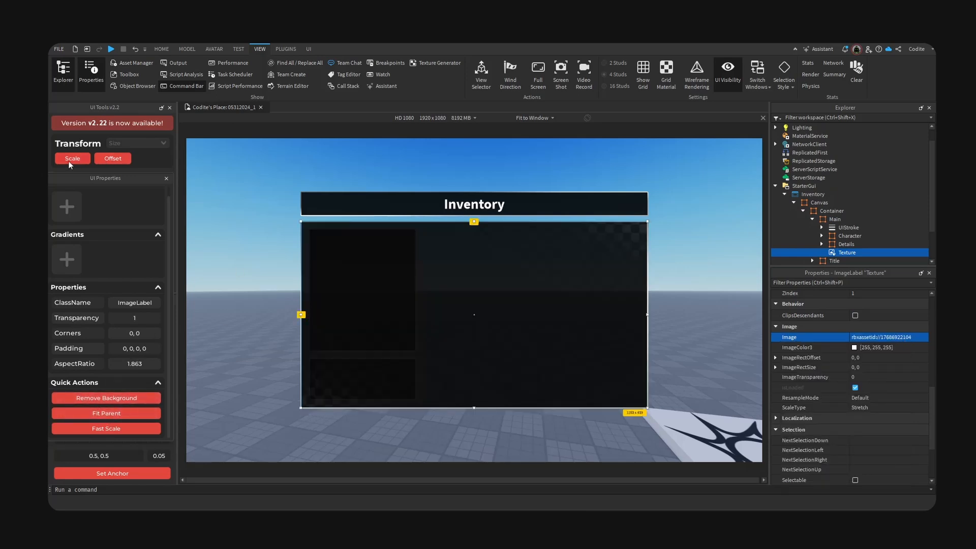
right_drag(667, 292, 696, 263)
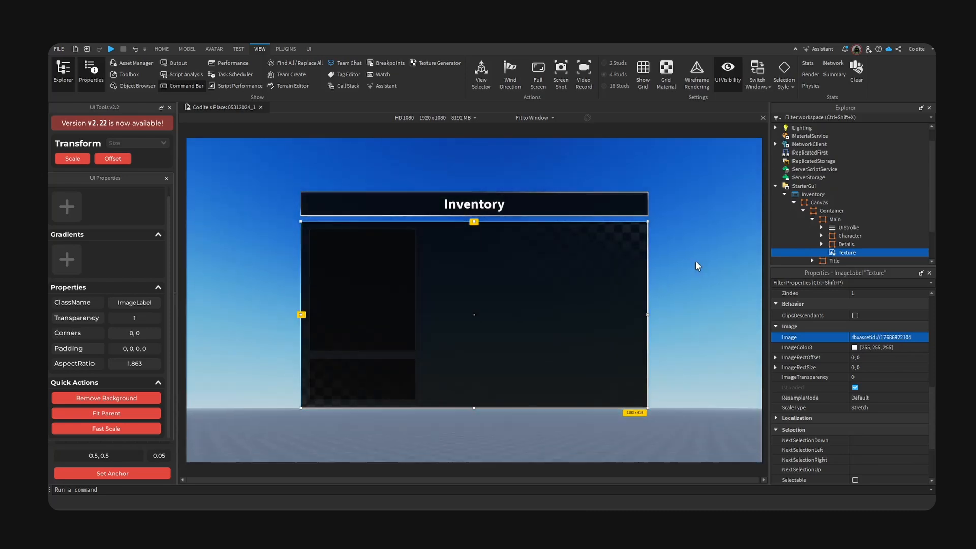
Cut the Character and Details frames and paste them back into Main so they render above the Texture label.
click(847, 245)
ctrl+click(849, 236)
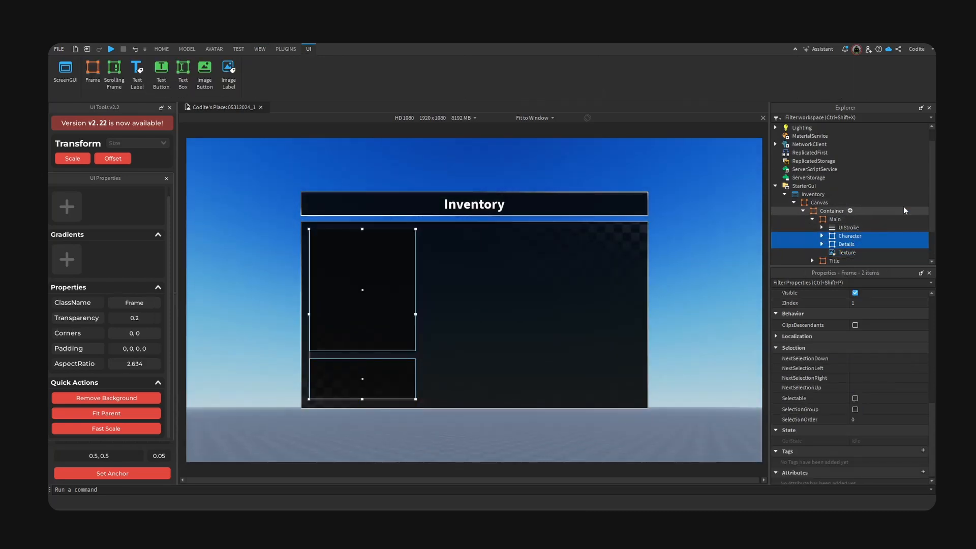
key(ctrl+x)
click(840, 221)
key(ctrl+shift+v)
click(689, 285)
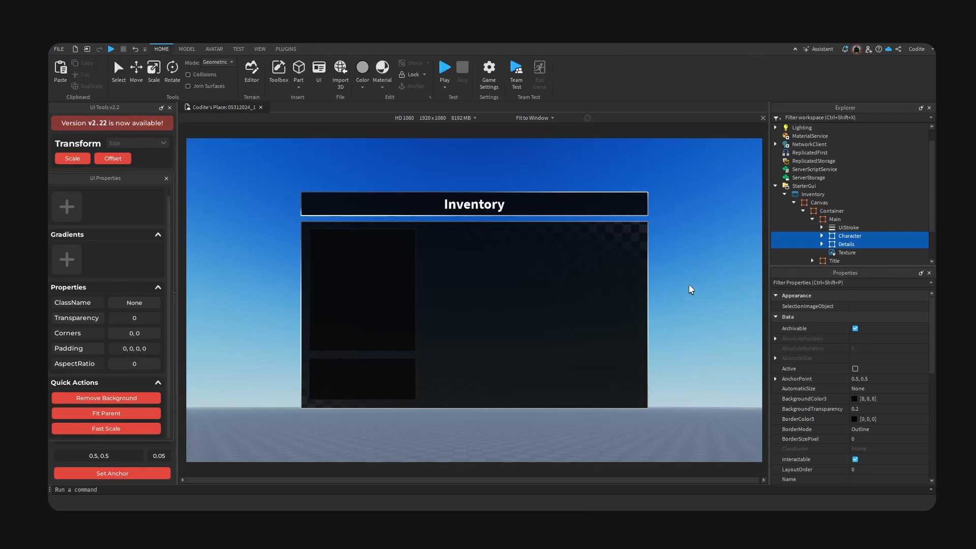
Inspect the texture around the Character and Details frames at actual resolution and restore the fit-to-window view.
right_drag(665, 257, 664, 254)
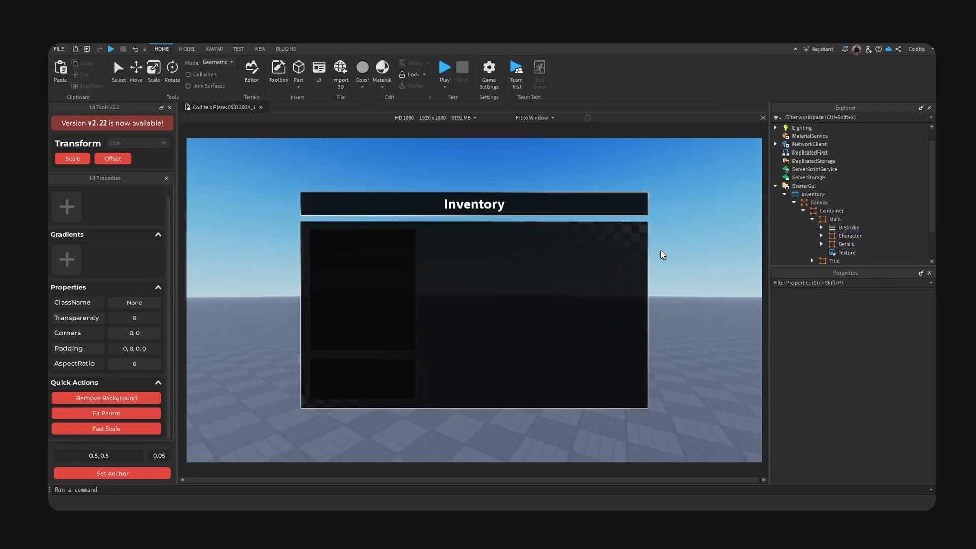
click(529, 119)
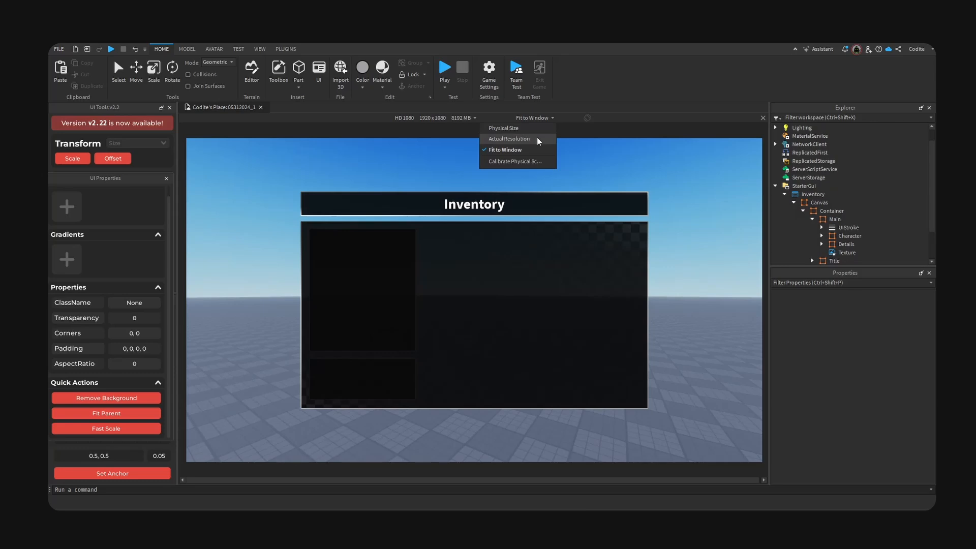
click(540, 139)
drag(762, 221, 747, 266)
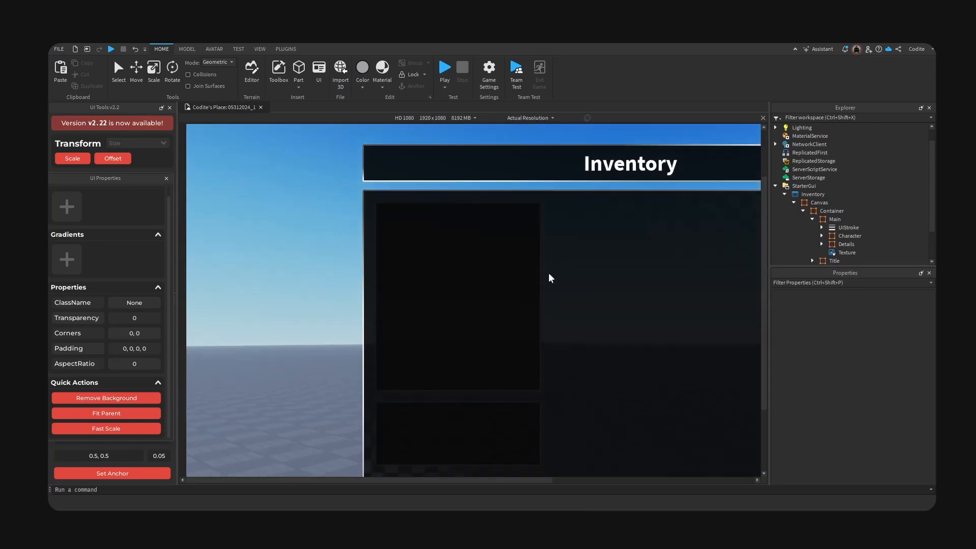
drag(764, 321, 750, 349)
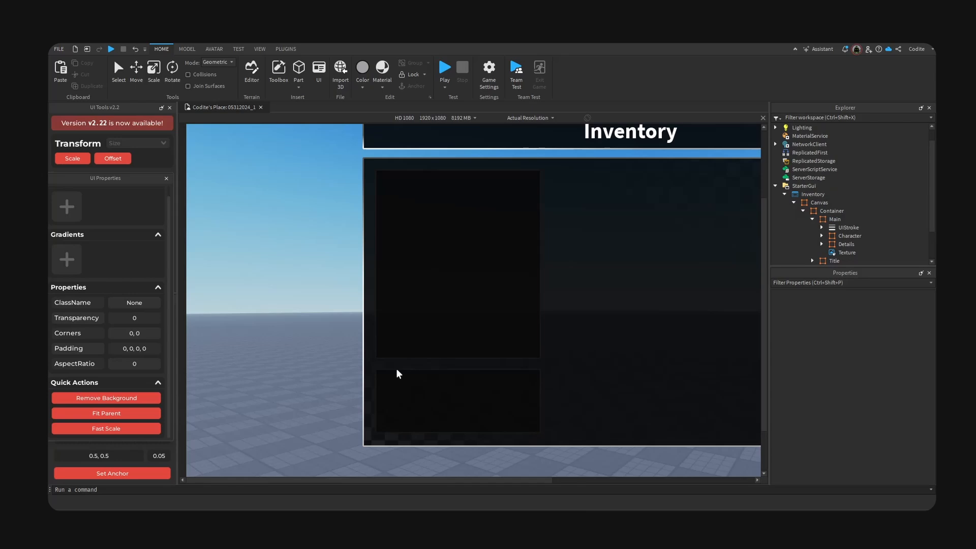
click(529, 118)
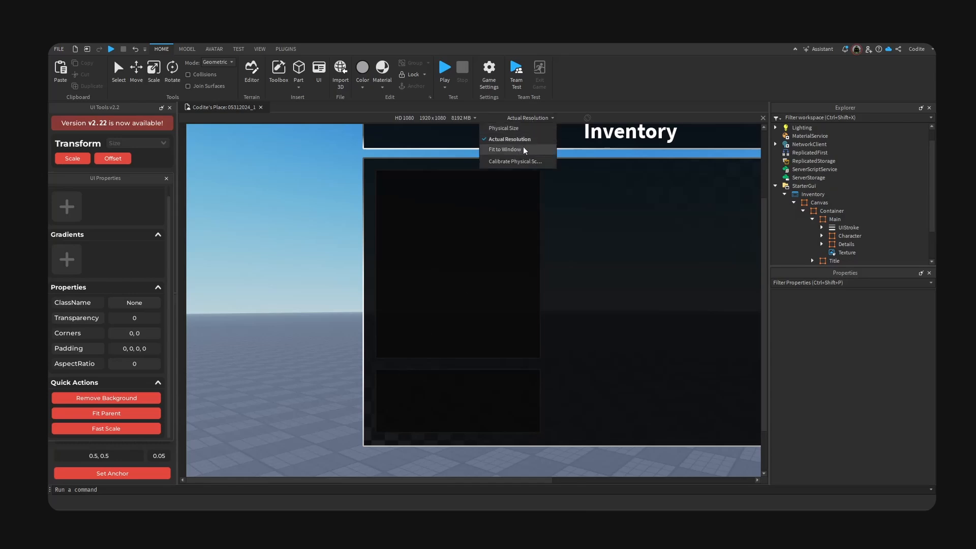
click(525, 148)
Duplicate the Details frame, place the copy to its right within Main, and rename it Items.
click(845, 244)
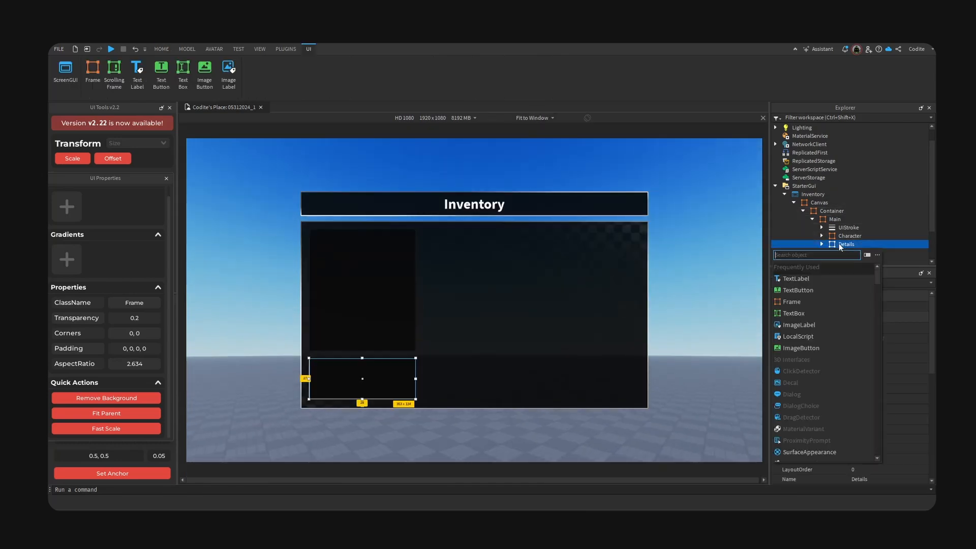
click(848, 236)
click(845, 244)
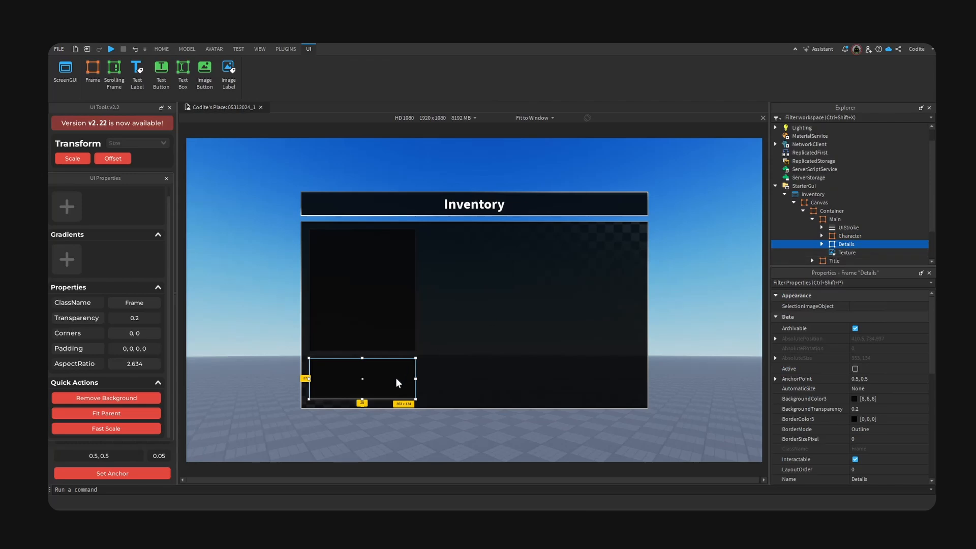
key(ctrl+d)
drag(394, 381, 528, 379)
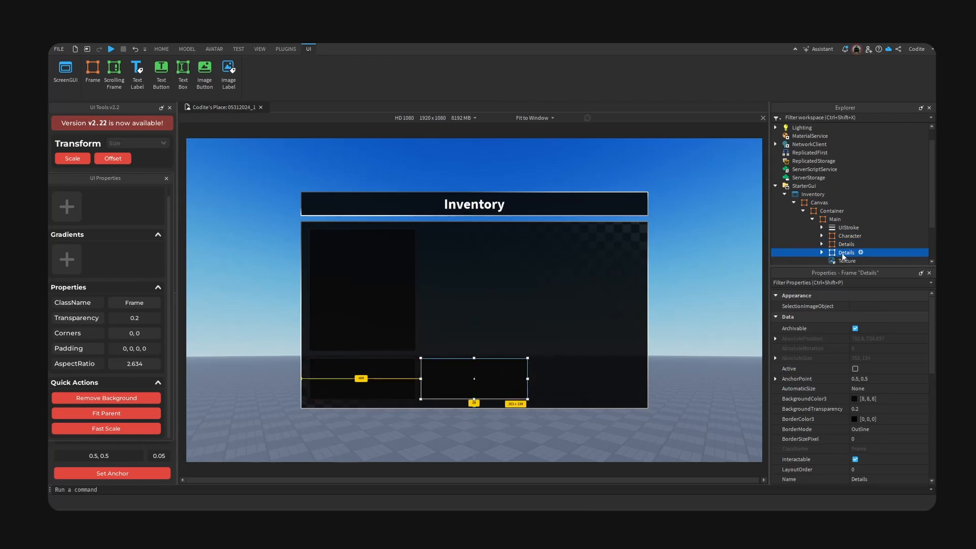
key(Return)
Set the Items frame's size to 733 by 445 pixels and move it into Main's lower-right corner.
scroll(895, 378, down, 3)
click(775, 335)
click(896, 344)
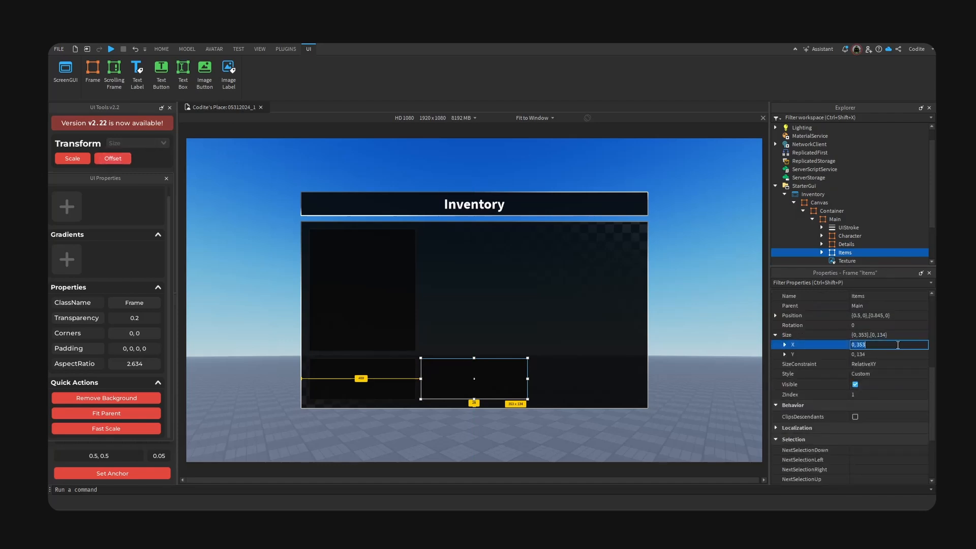
double_click(900, 345)
text(733)
double_click(922, 356)
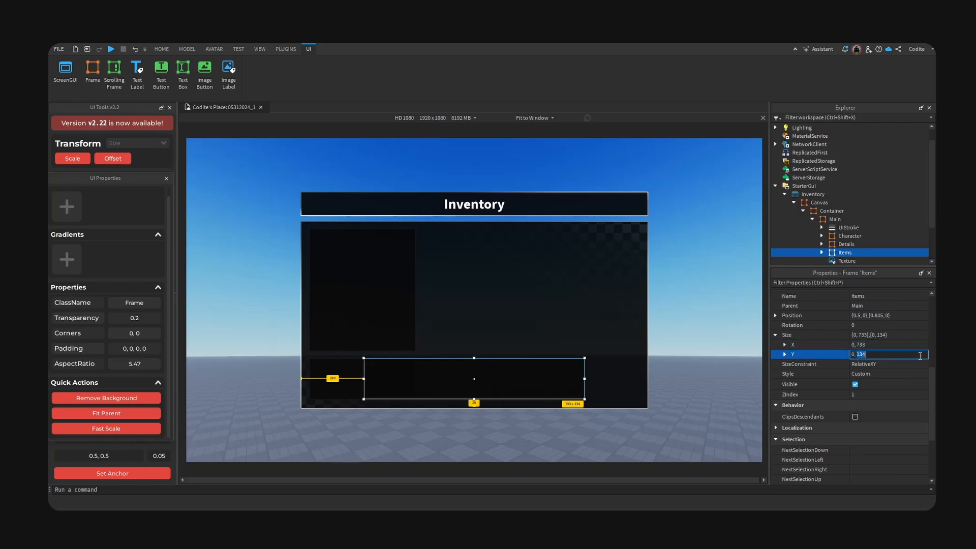
text(445)
key(Return)
drag(527, 370, 583, 329)
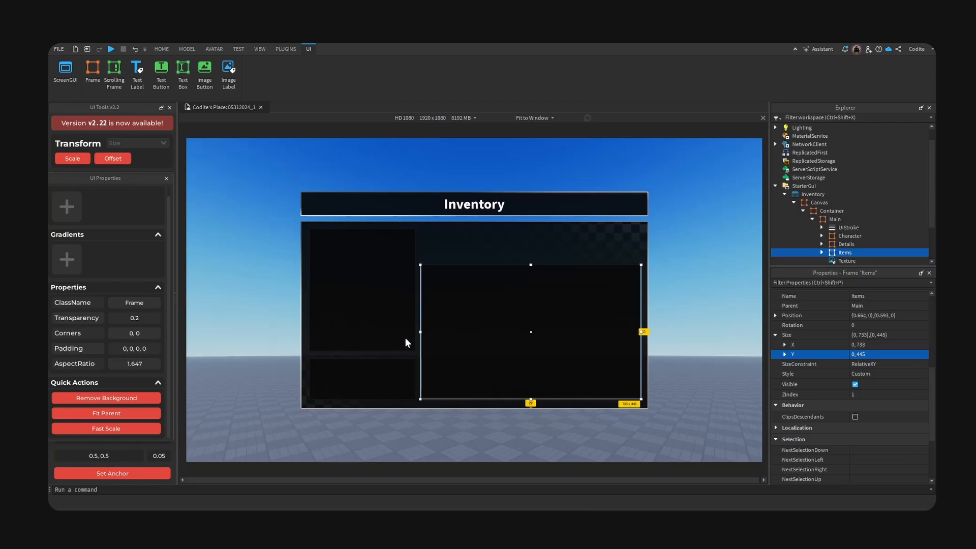
Nudge the Character frame slightly down within Main, closer to the Details frame.
click(387, 325)
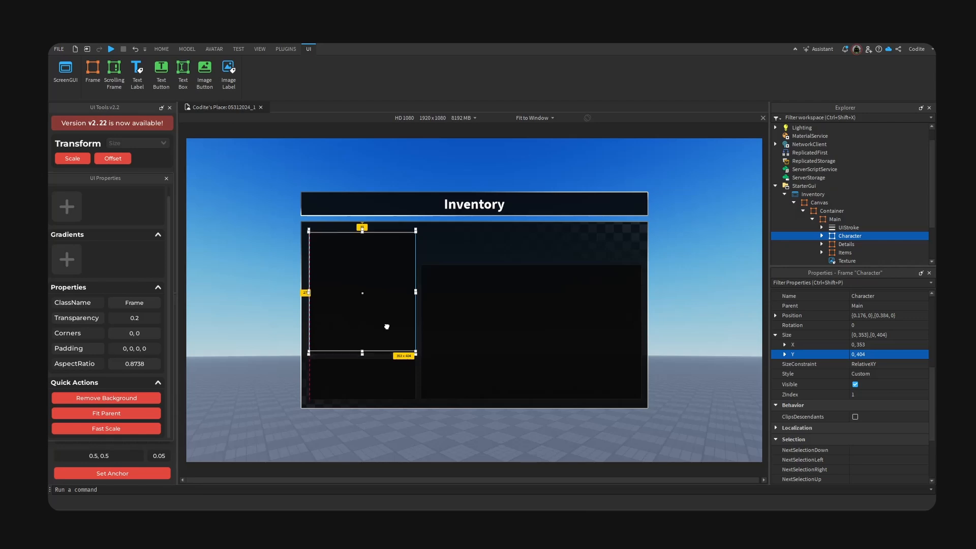
click(469, 396)
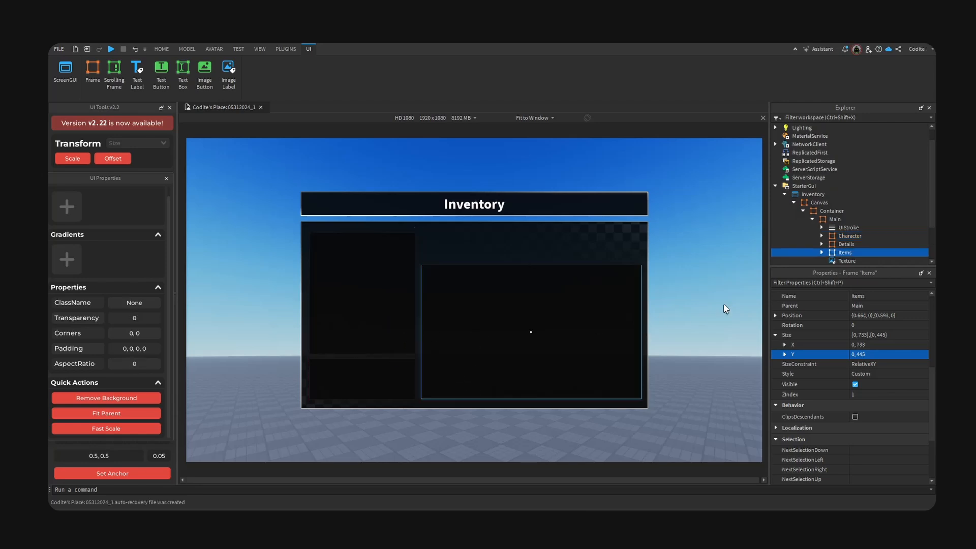
click(700, 299)
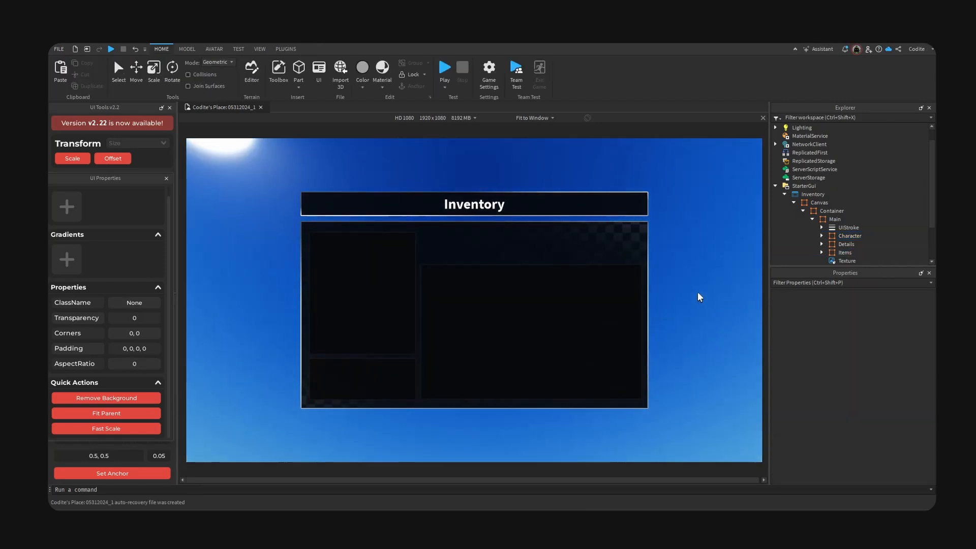
Duplicate the Items frame, shrink the copy to a bar about 733 by 40 pixels, and place it just above Items.
click(843, 255)
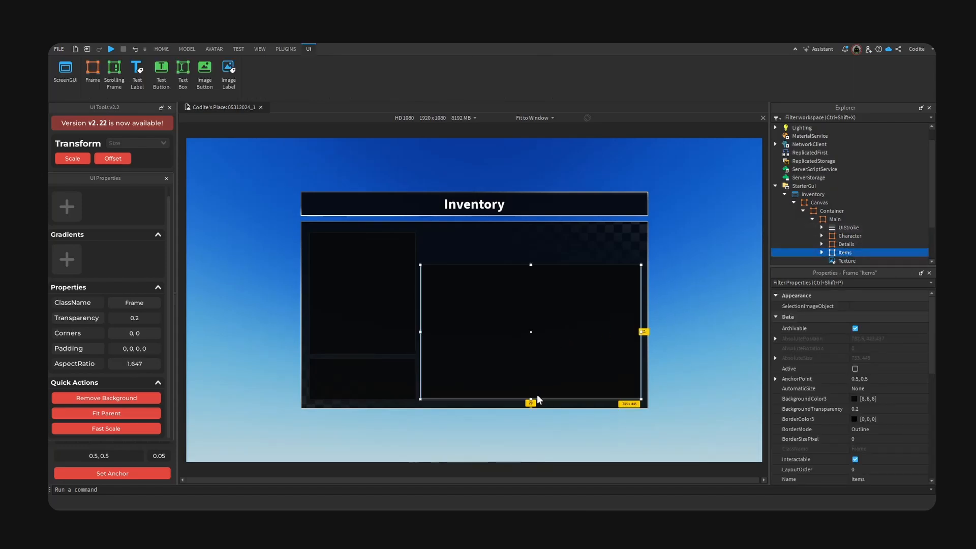
key(ctrl+d)
drag(531, 399, 553, 281)
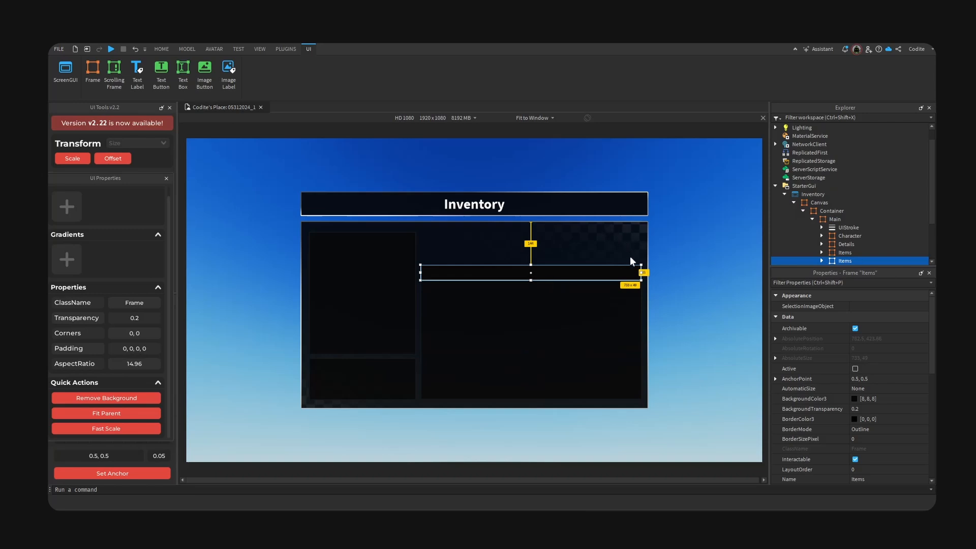
click(535, 118)
click(535, 140)
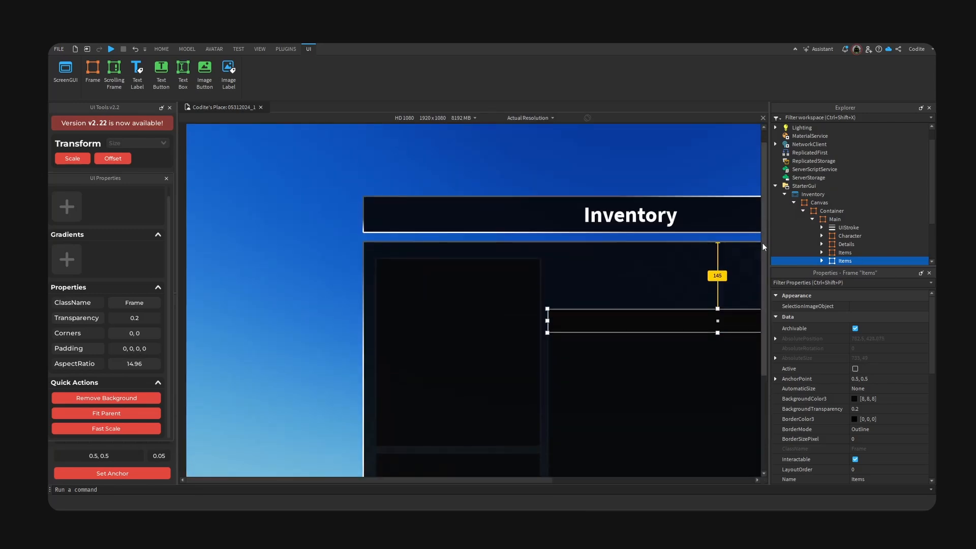
drag(505, 482, 661, 482)
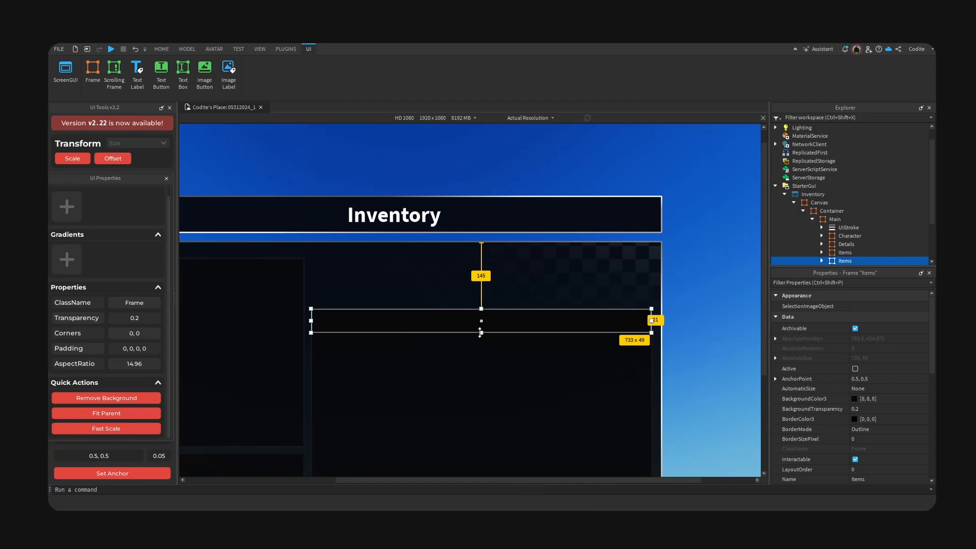
drag(479, 333, 523, 292)
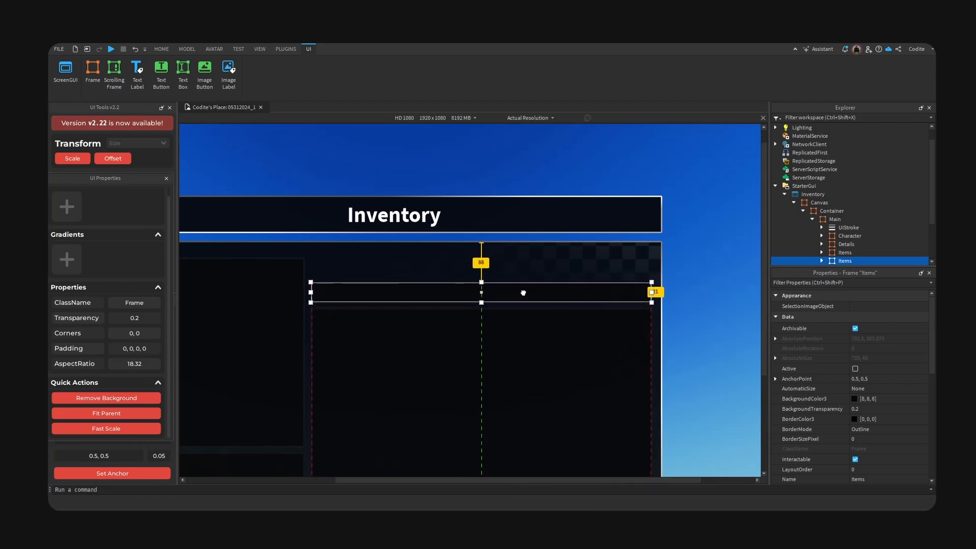
click(534, 277)
click(497, 304)
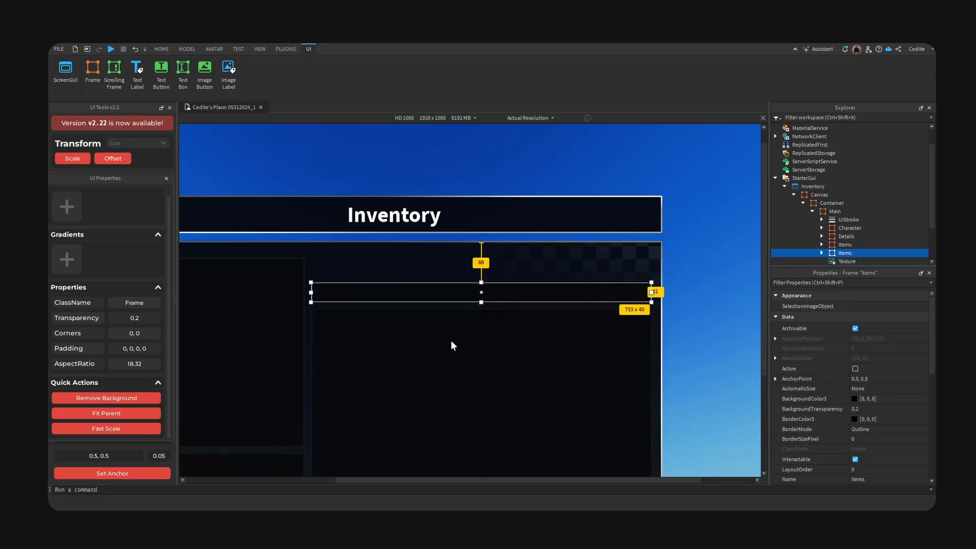
Duplicate the bar above Items, place the copy directly over it, and halve its width to about 365 pixels from the right side.
key(ctrl+d)
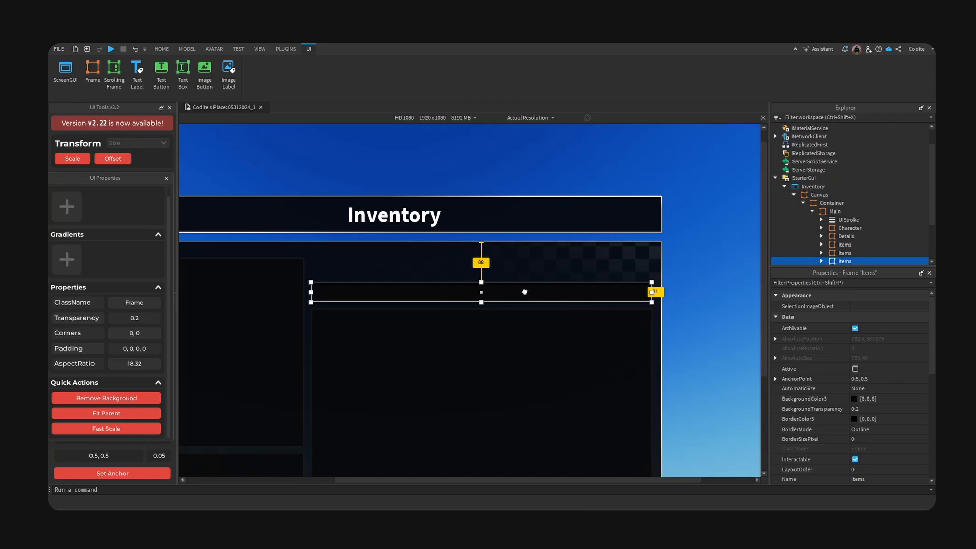
drag(521, 296, 526, 271)
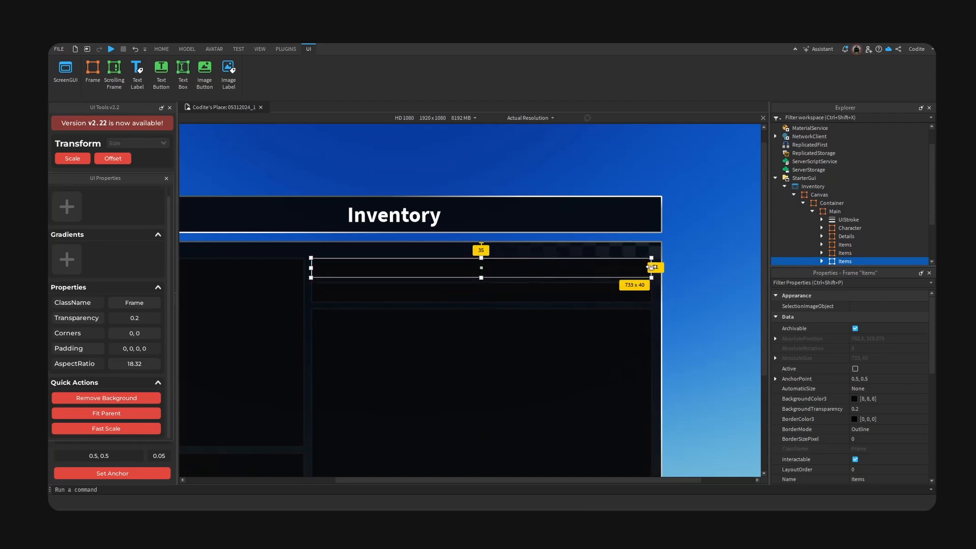
drag(650, 267, 481, 271)
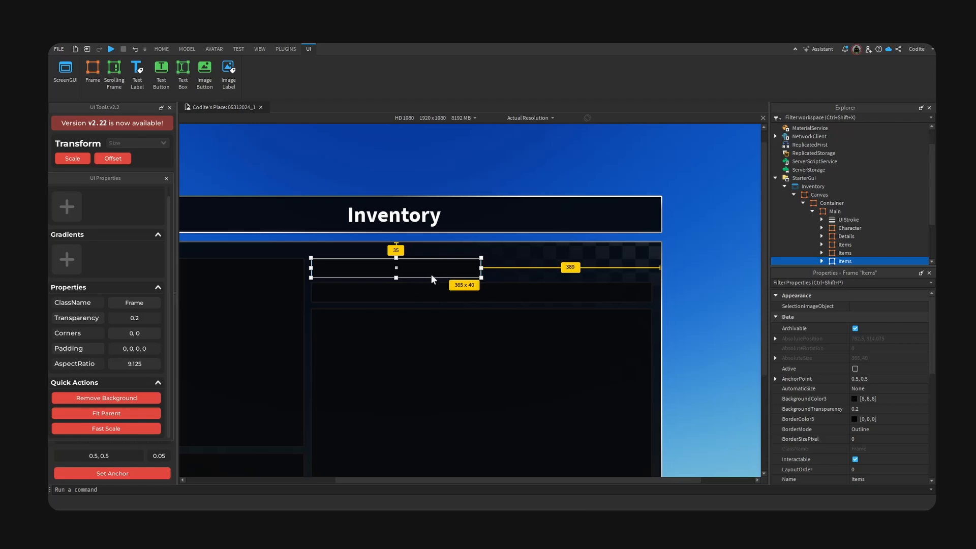
Discard a trial copy placed to the right of the half-width bar and narrow the remaining bar to about 355 pixels.
drag(416, 267, 567, 269)
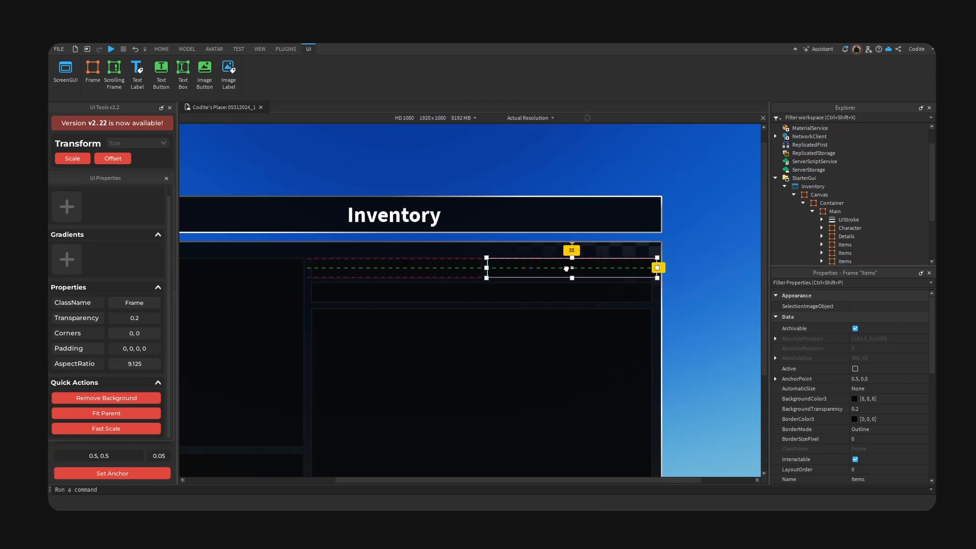
key(Delete)
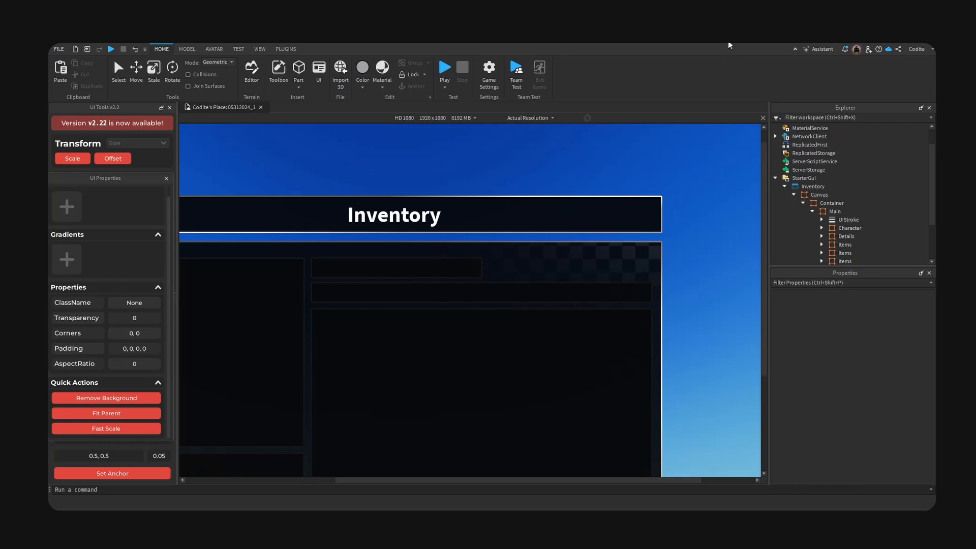
click(841, 244)
click(425, 271)
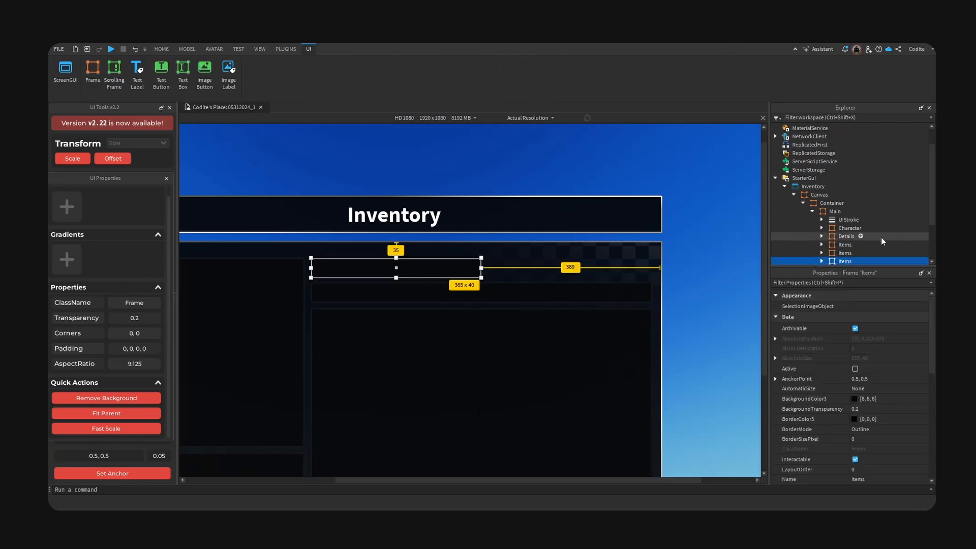
scroll(881, 237, down, 2)
drag(481, 268, 470, 267)
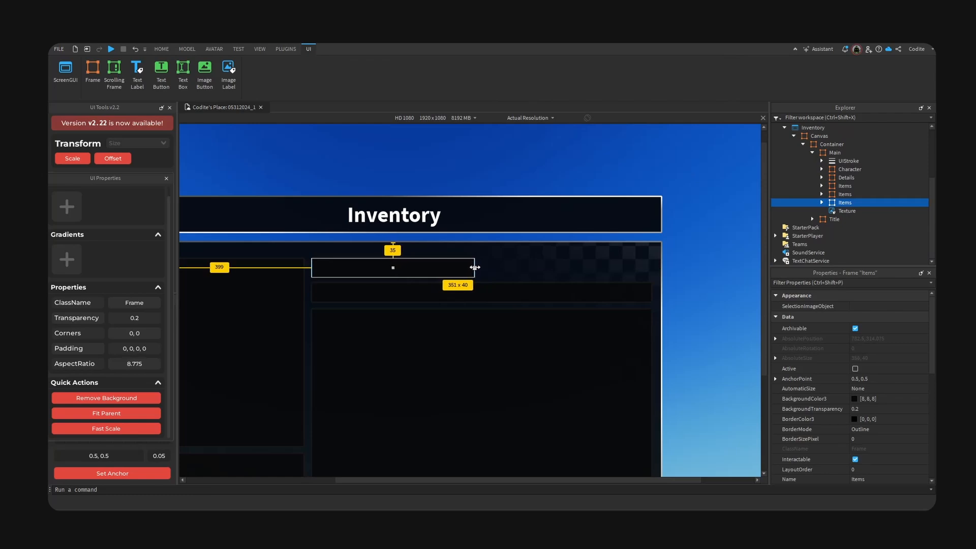
Rename the half-width bar as Gears and convert it from a Frame to an ImageButton with Reclass.
click(849, 203)
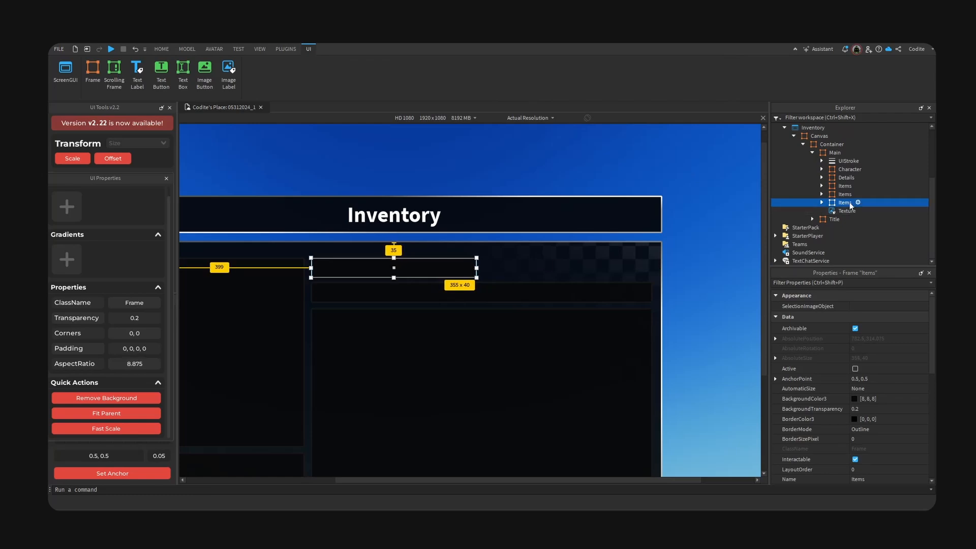
text(Gears)
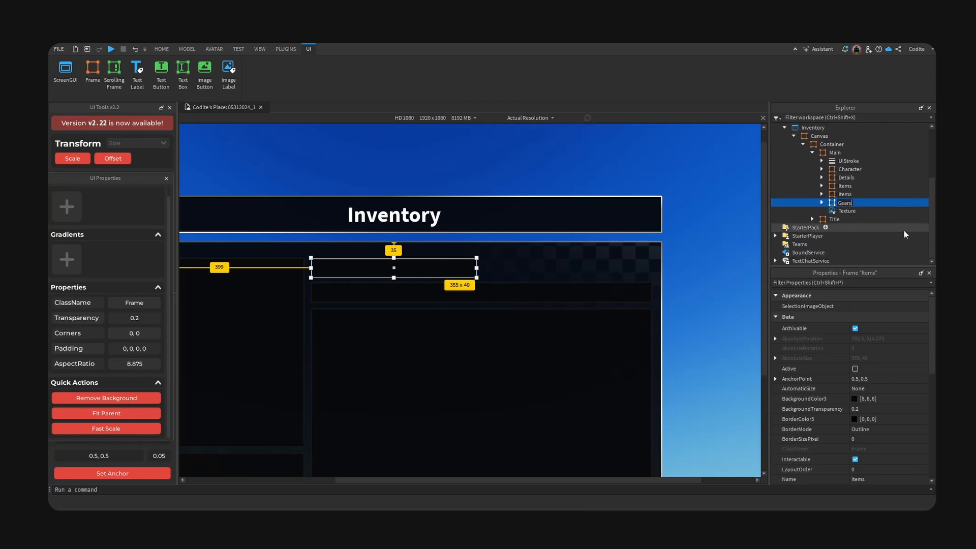
key(Return)
click(286, 49)
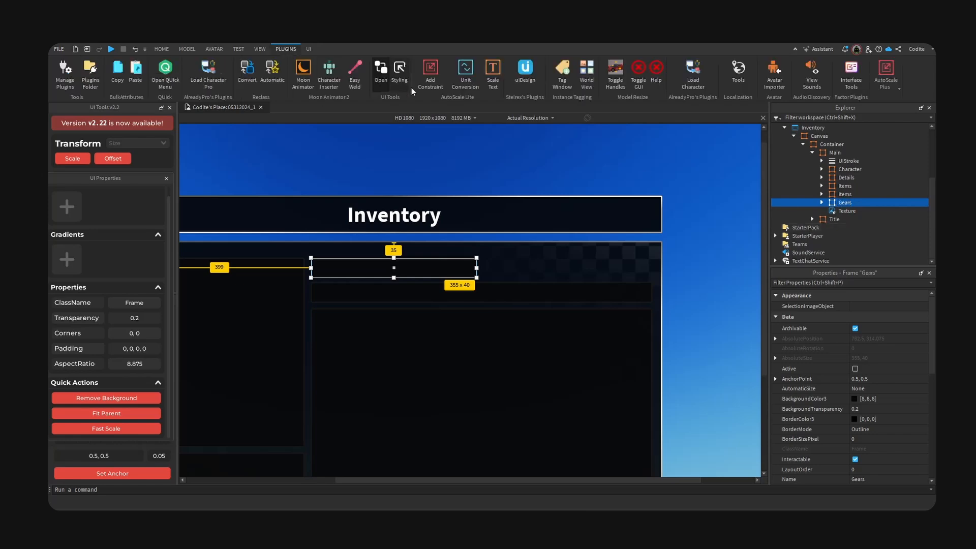
click(247, 76)
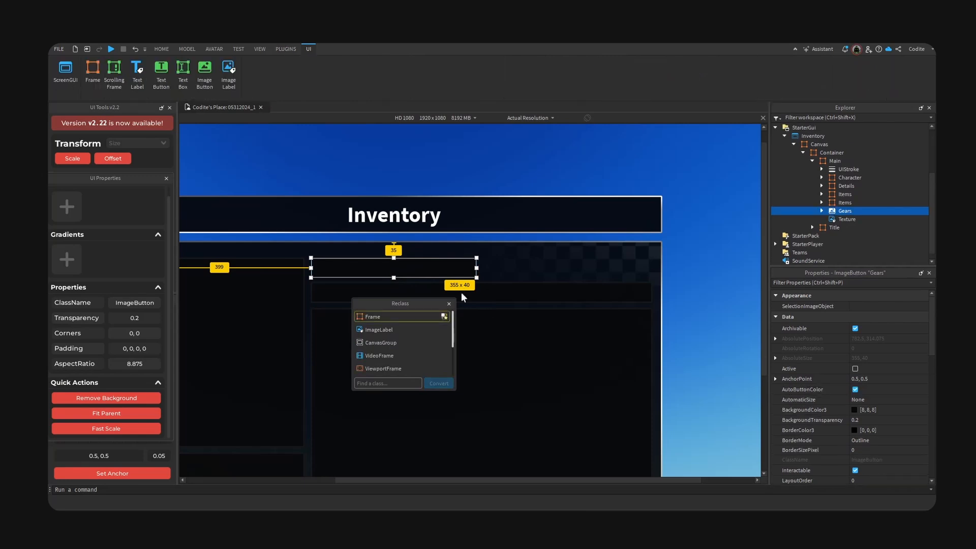
click(449, 303)
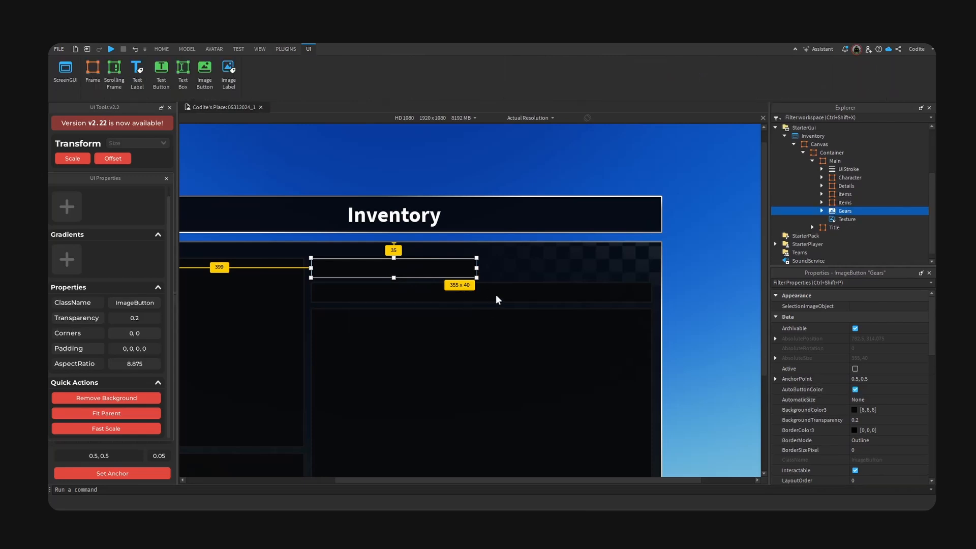
Set the colour of the Gears button's UIStroke to white (255, 255, 255).
click(822, 211)
click(850, 220)
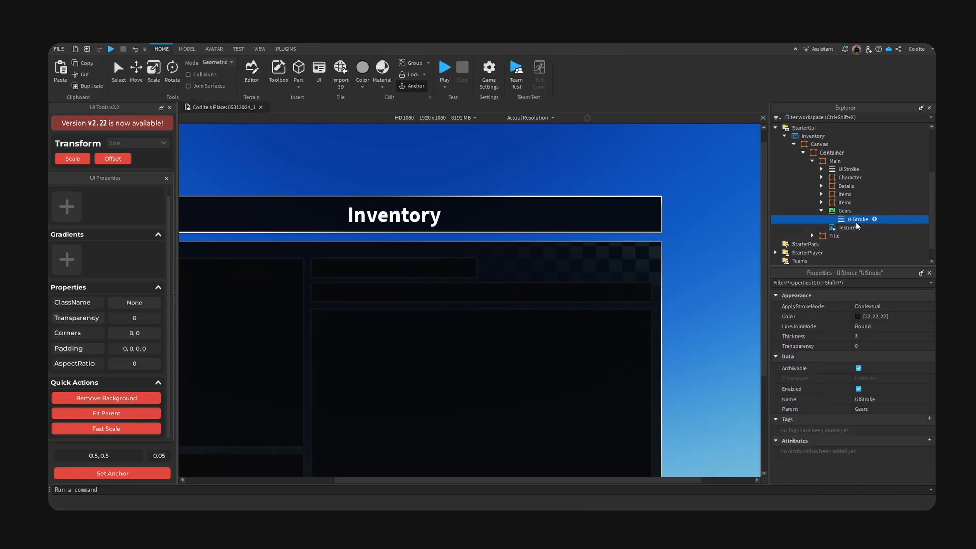
click(913, 316)
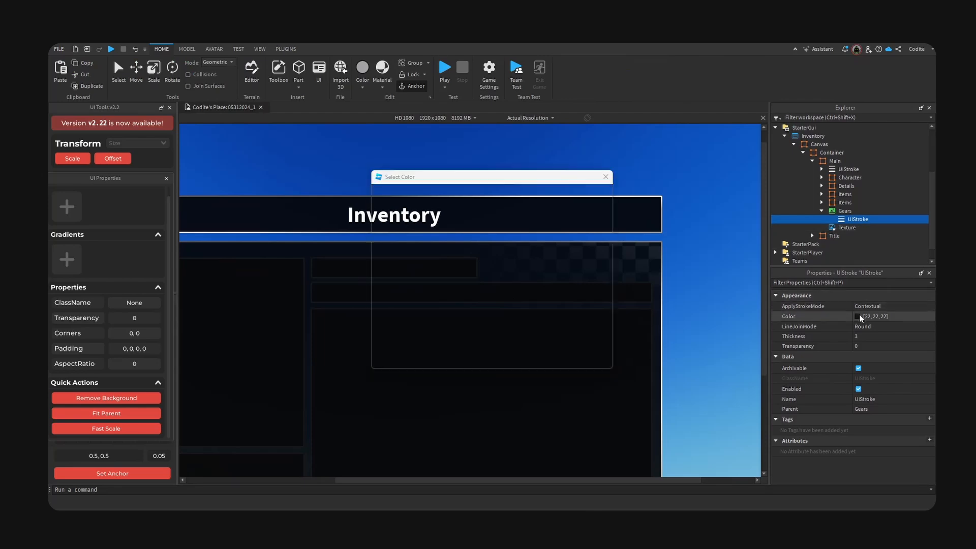
click(599, 195)
mouse_move(505, 253)
mouse_down()
mouse_move(477, 282)
mouse_move(486, 300)
mouse_up()
click(547, 359)
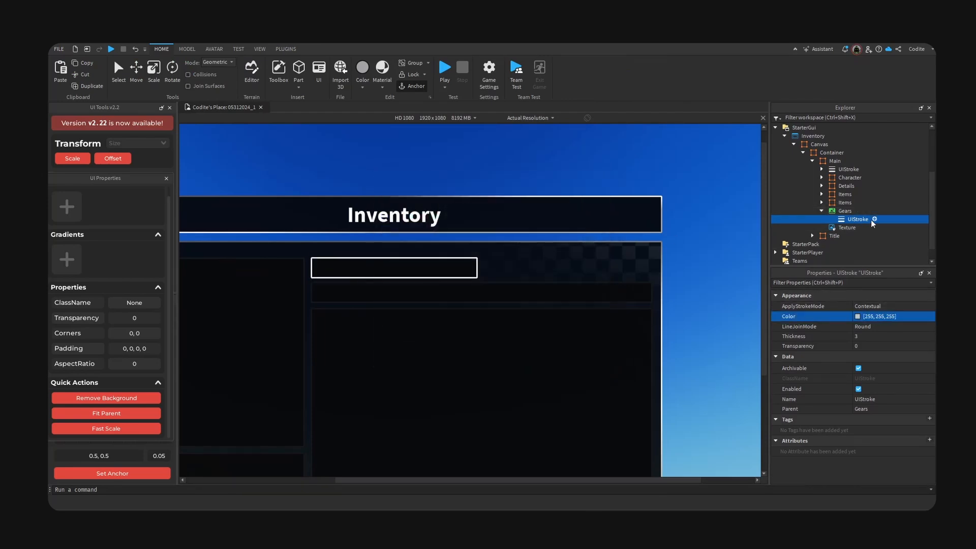
Add a UIGradient to the Gears button's stroke and set its starting colour to blue #0a89ff.
click(875, 219)
text(grad)
click(828, 244)
click(863, 229)
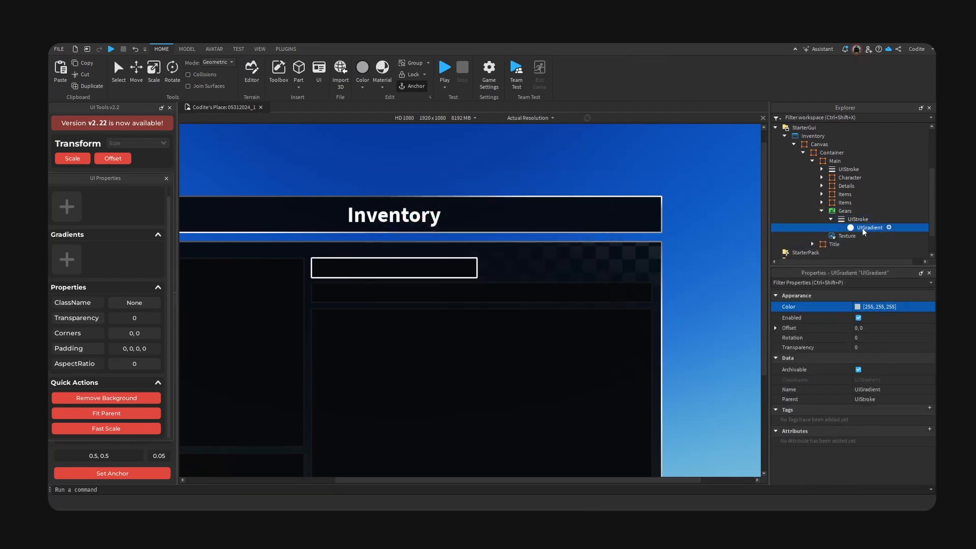
click(930, 308)
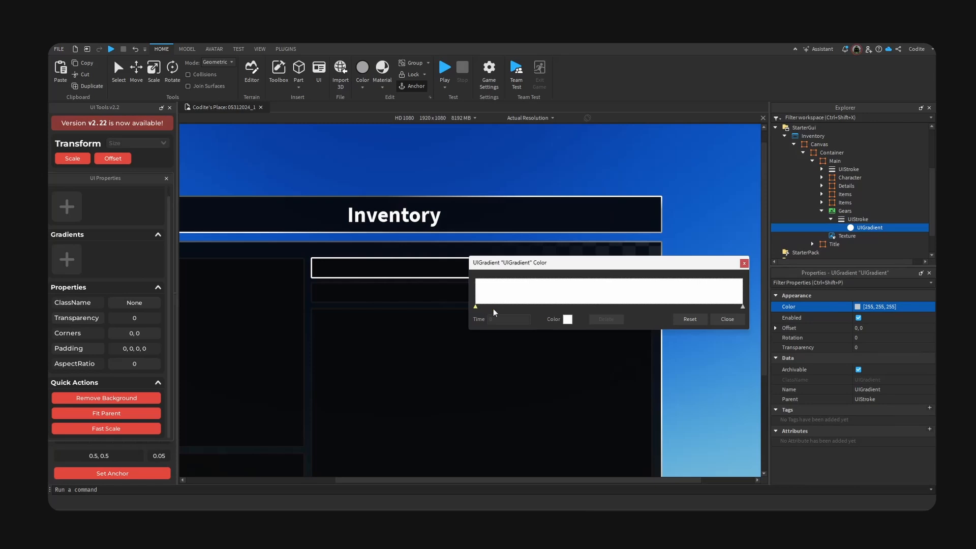
click(567, 319)
click(586, 242)
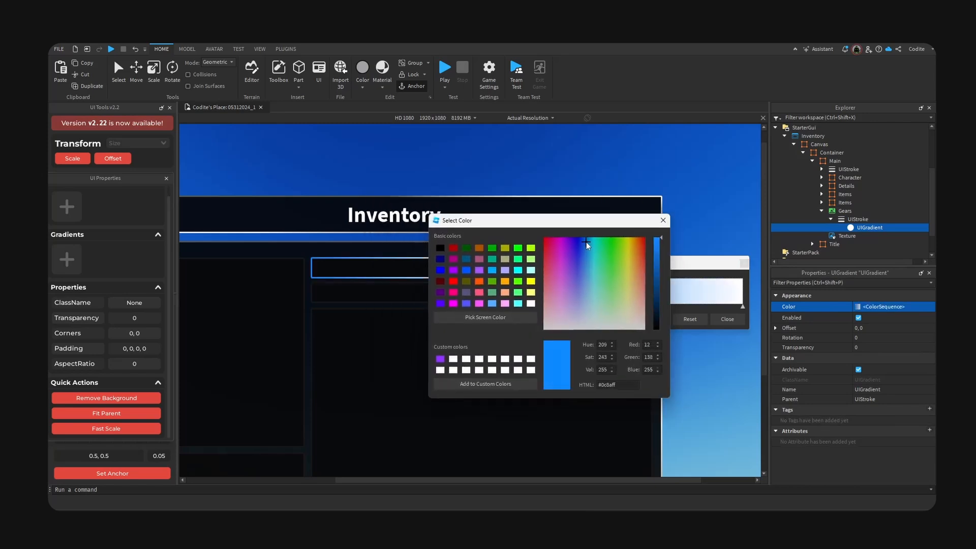
click(663, 221)
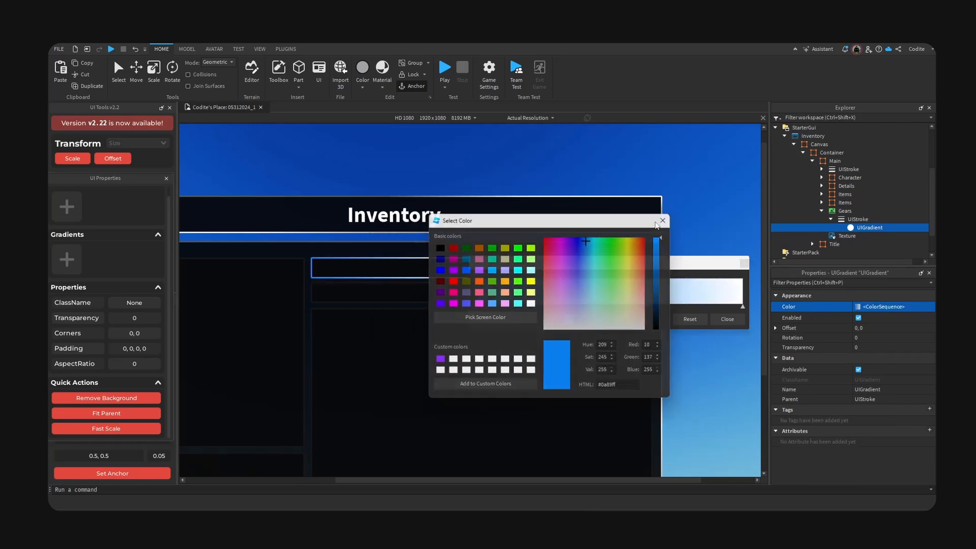
Set the end colour of the Gears stroke gradient to a light cyan.
click(743, 307)
click(572, 321)
drag(558, 202, 629, 236)
drag(610, 251, 606, 248)
click(677, 230)
click(728, 319)
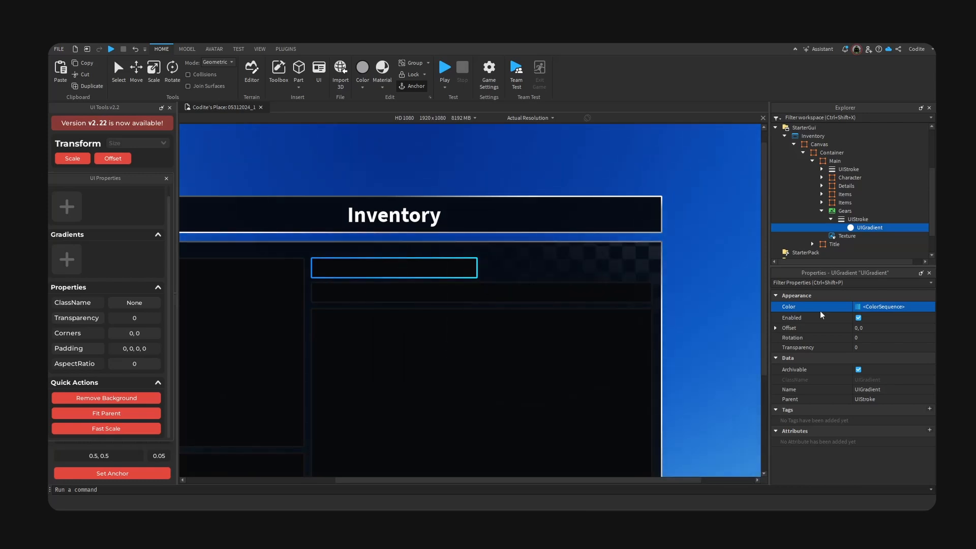
Set the thickness of the Gears button's UIStroke to 2.
click(854, 219)
click(864, 337)
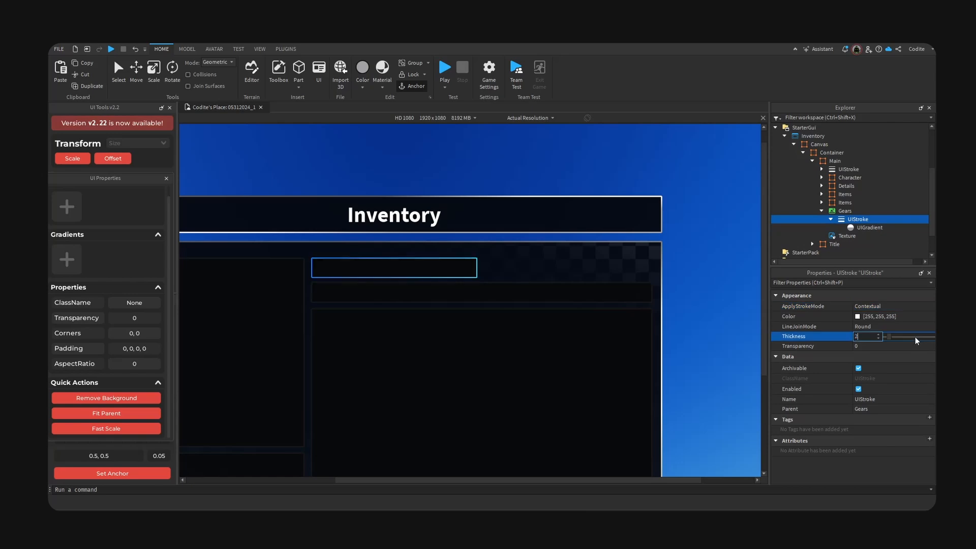
key(Return)
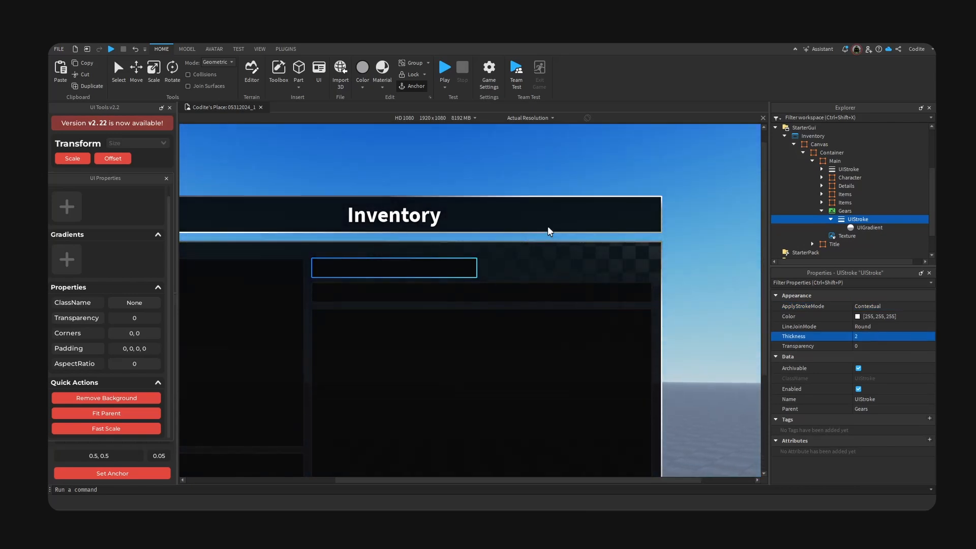
Copy the title bar's TextLabel into the Gears button and change its text to "Gears".
click(831, 219)
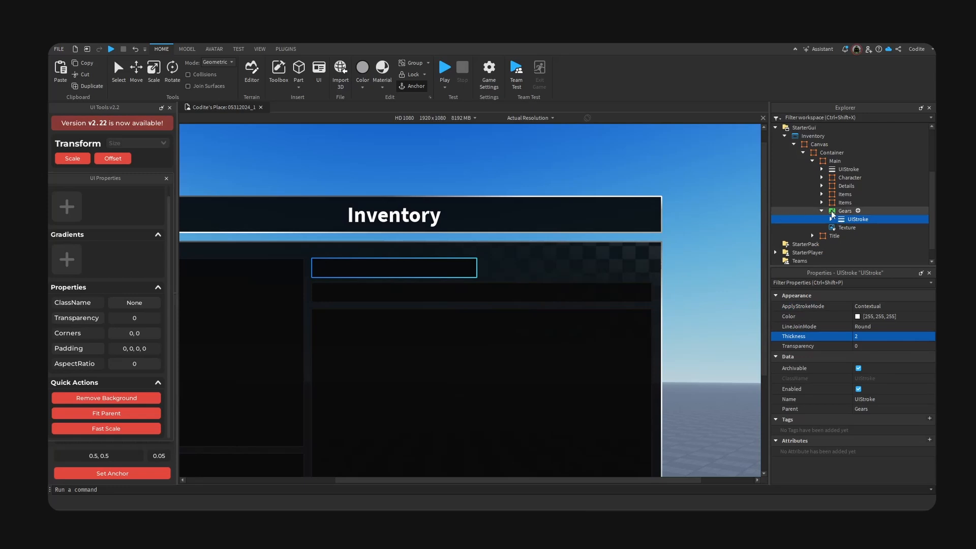
click(845, 210)
click(387, 220)
click(410, 270)
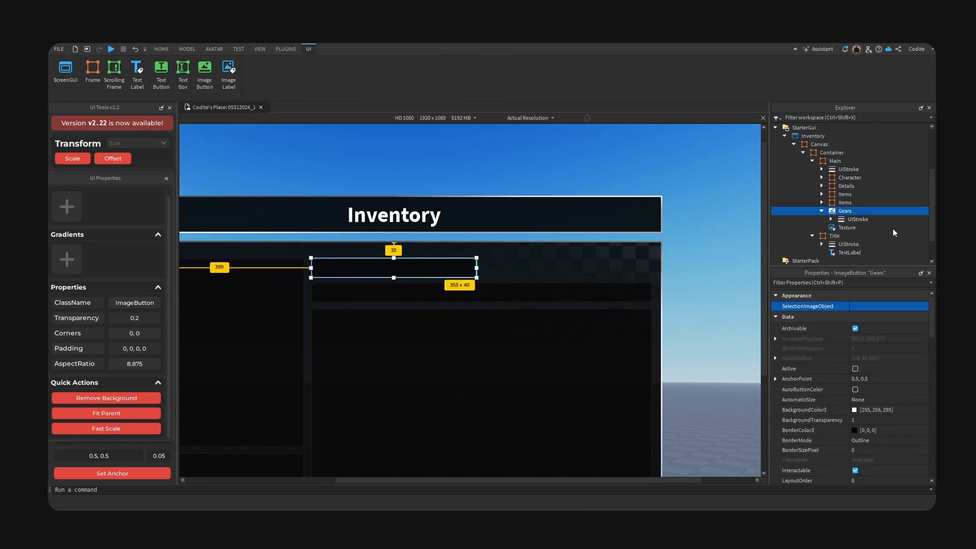
scroll(835, 220, down, 1)
key(ctrl+shift+v)
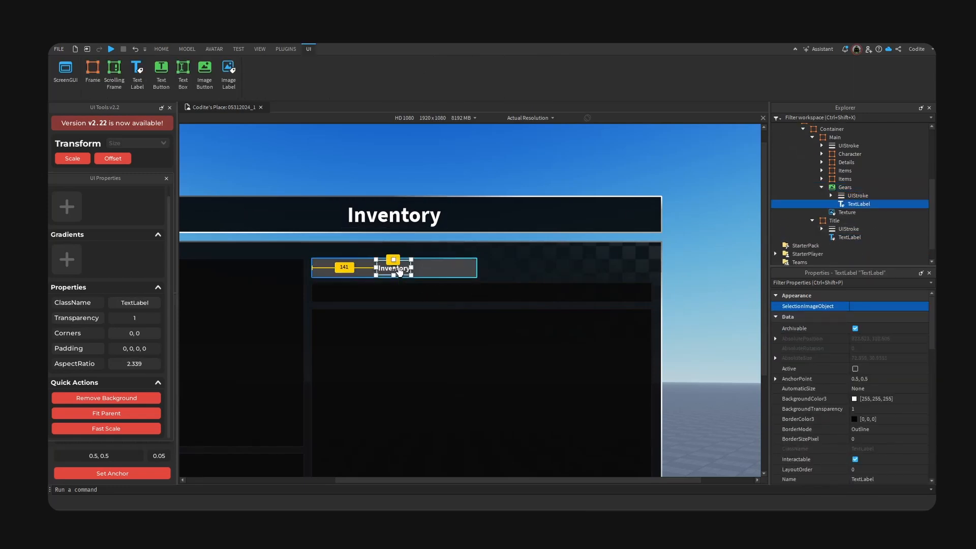
double_click(398, 269)
text(Gears)
key(Return)
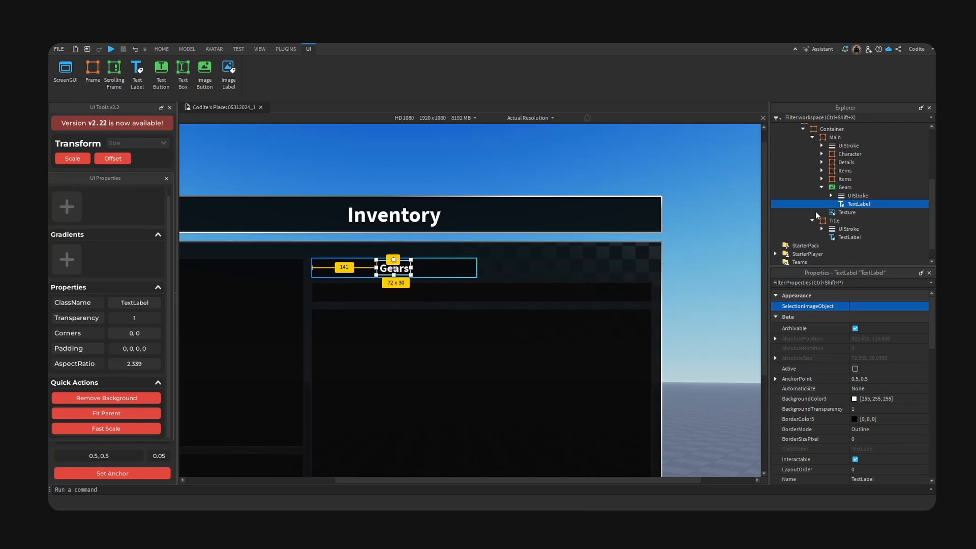
Copy the UIGradient from the Gears stroke into the Gears button's TextLabel.
click(830, 196)
click(865, 204)
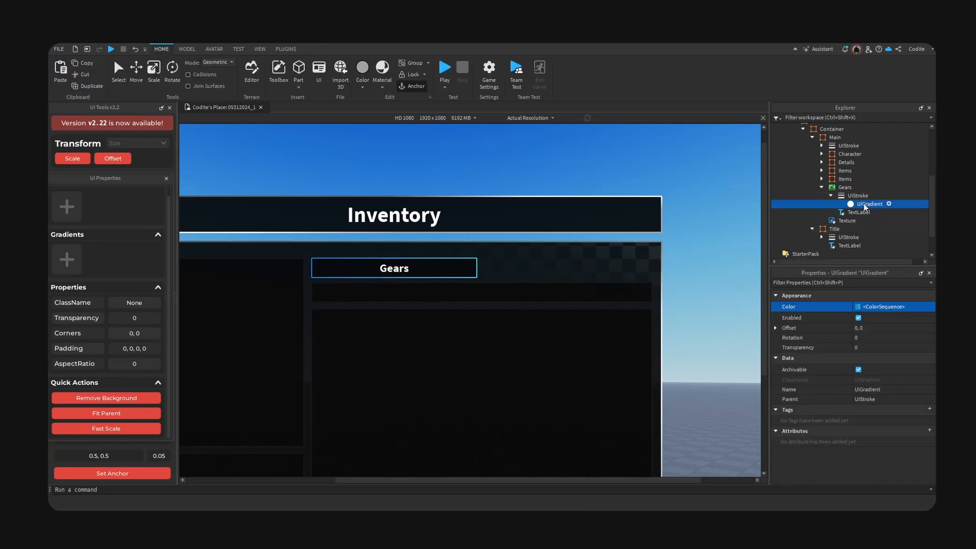
key(ctrl+c)
click(860, 212)
key(ctrl+shift+v)
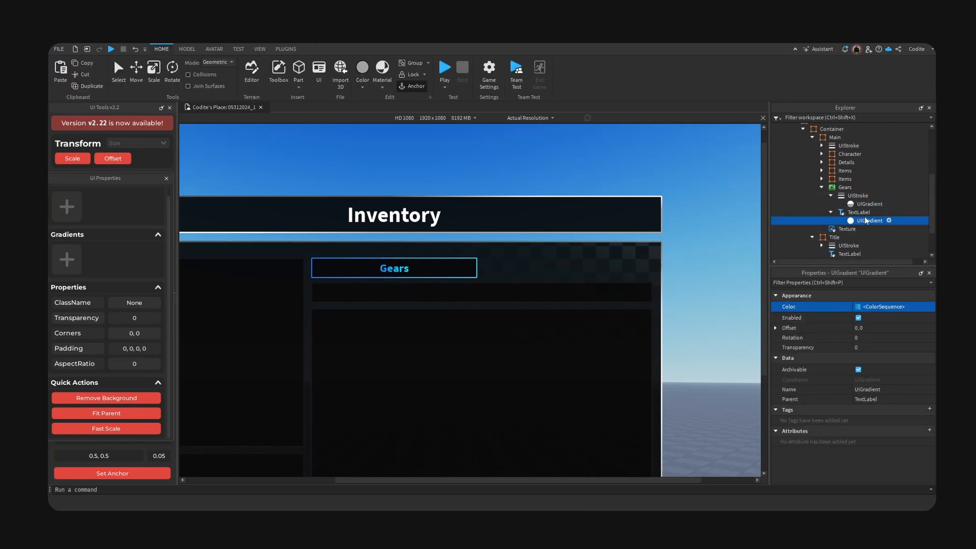
Duplicate the Gears button, align the copy beside it with the Items frame's right edge, and change the copy's text to "Items".
click(450, 268)
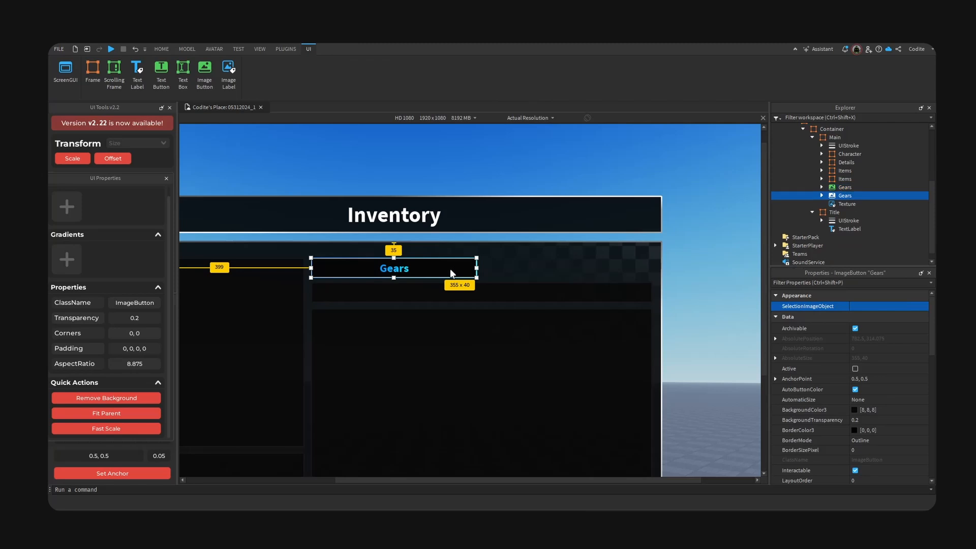
drag(450, 268, 623, 269)
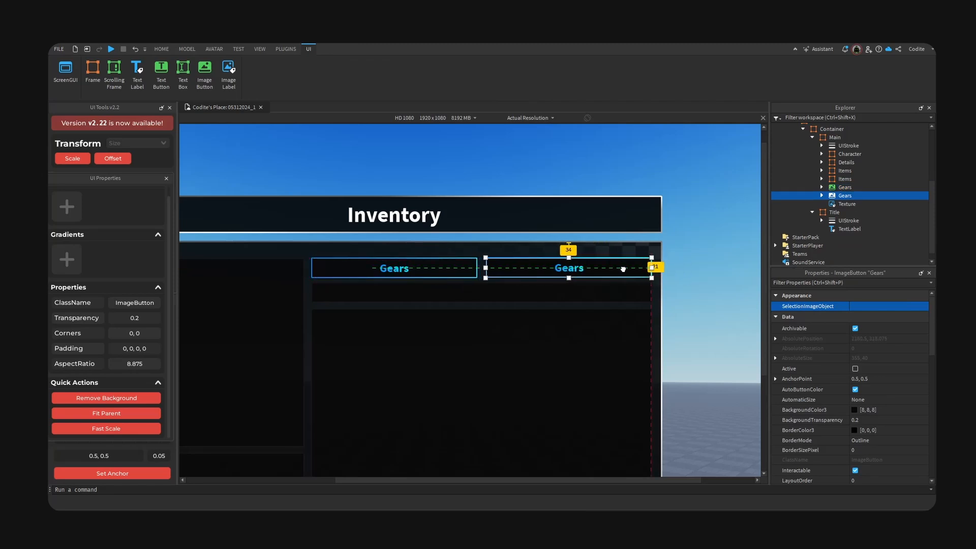
click(569, 267)
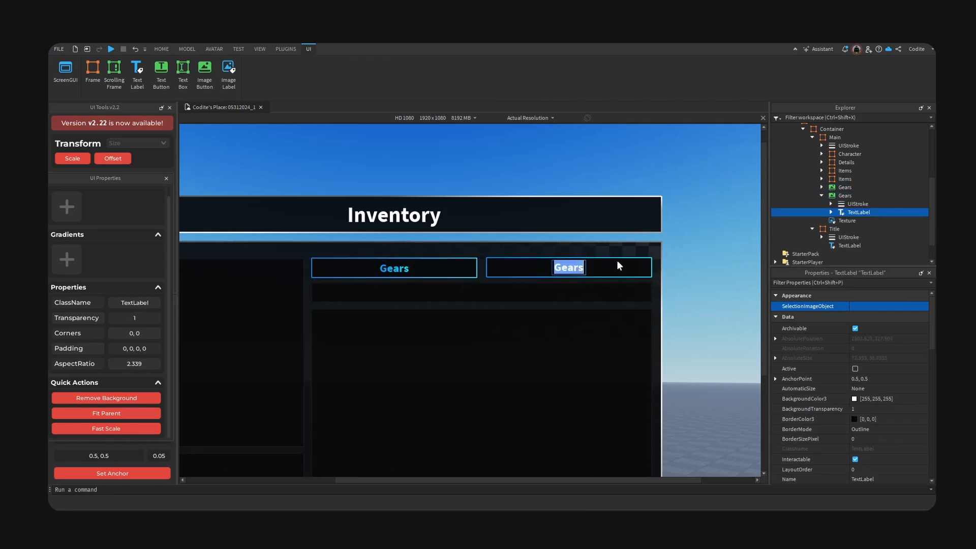
text(Items)
key(Return)
Delete the UIGradients from the stroke and the text label of the duplicated Items tab button.
click(830, 212)
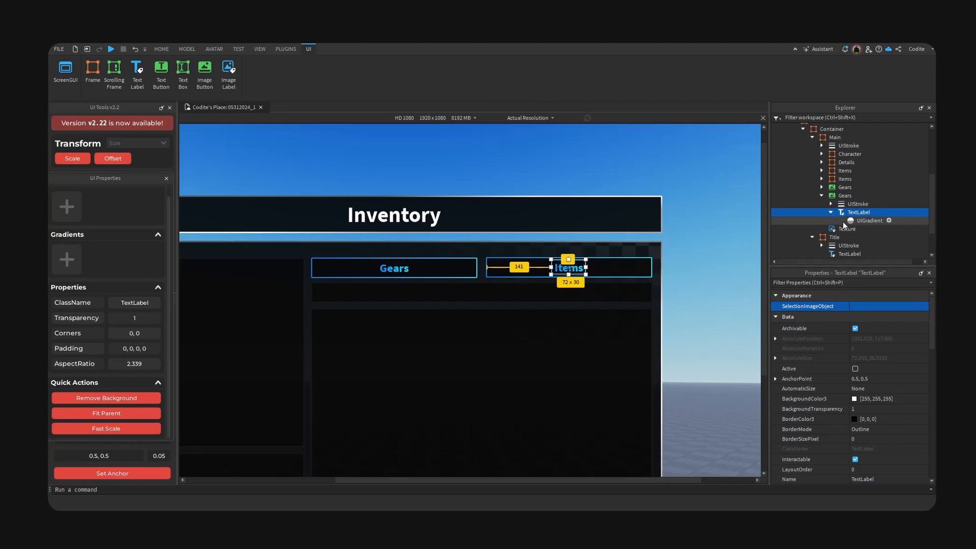
click(857, 220)
click(831, 204)
click(869, 212)
key(Delete)
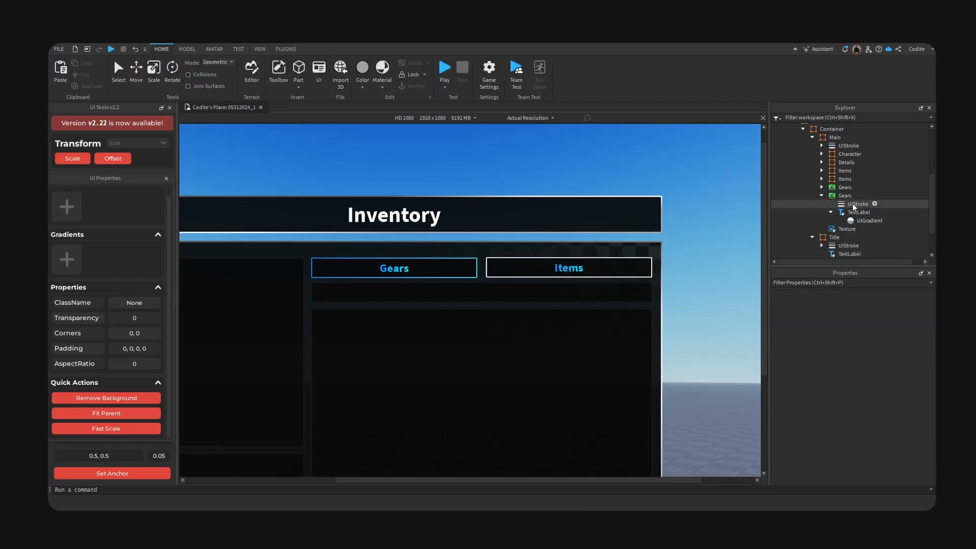
click(869, 220)
key(Delete)
Set the stroke colour of the Items tab button to dark grey #393939.
click(858, 203)
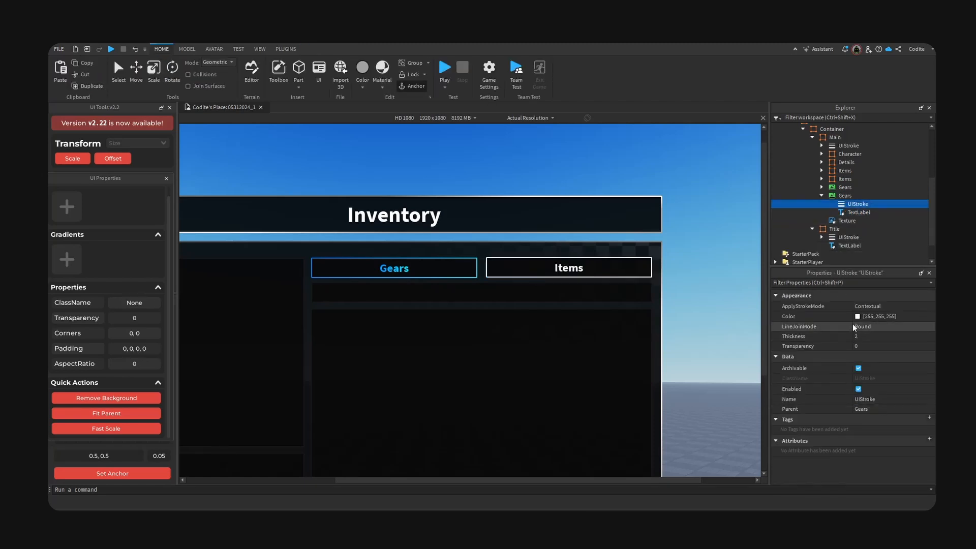
click(857, 316)
drag(582, 180, 884, 296)
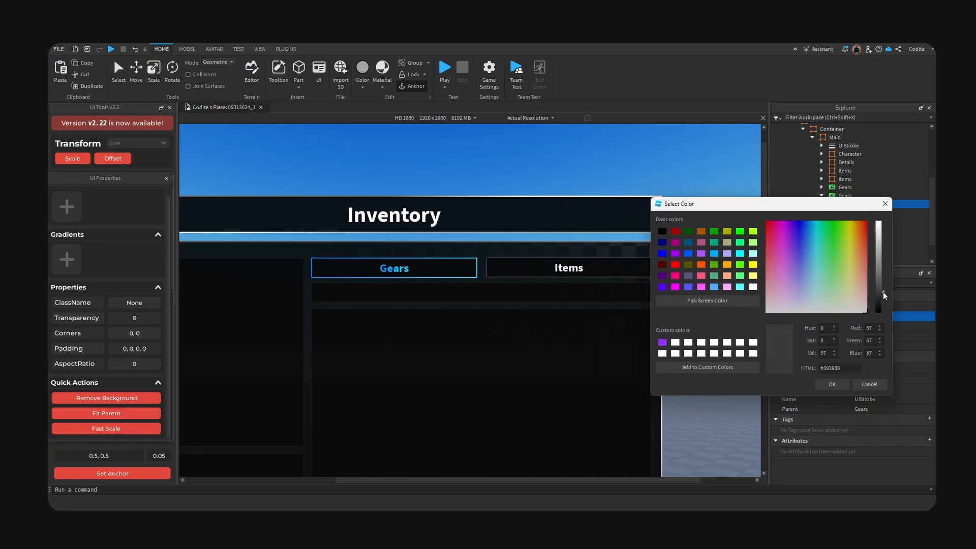
click(842, 387)
Set the text colour of the Items tab button's label to grey (130, 130, 130).
click(859, 212)
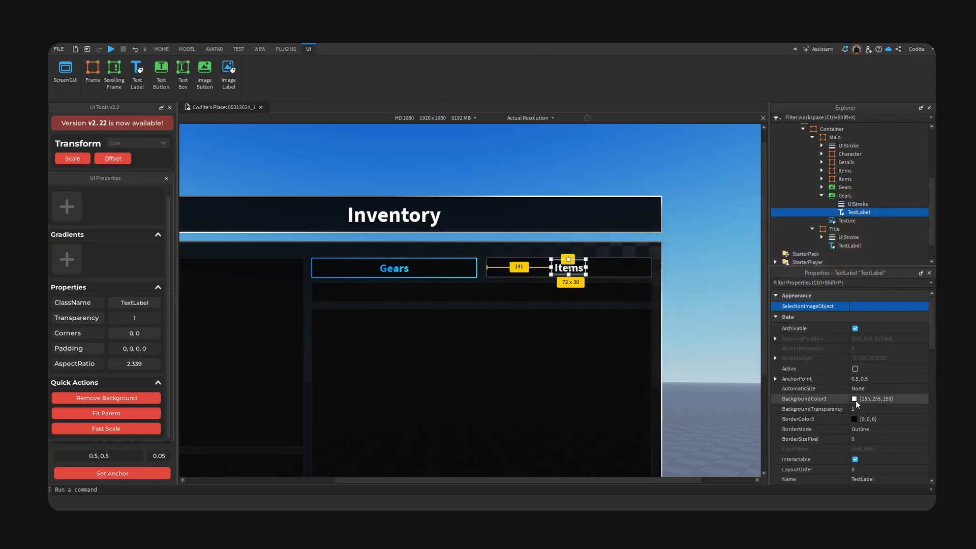
scroll(855, 401, down, 10)
click(854, 431)
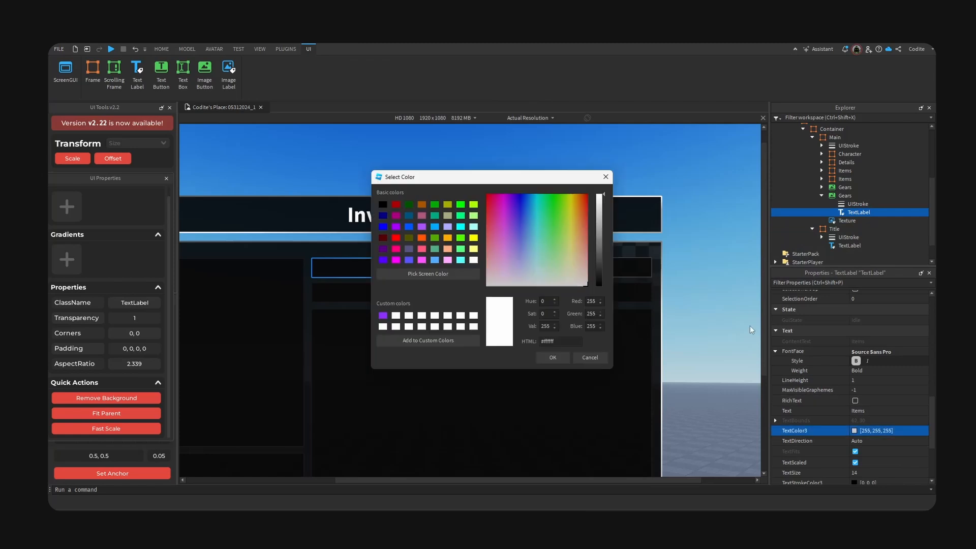
drag(582, 178, 887, 222)
click(904, 284)
click(855, 401)
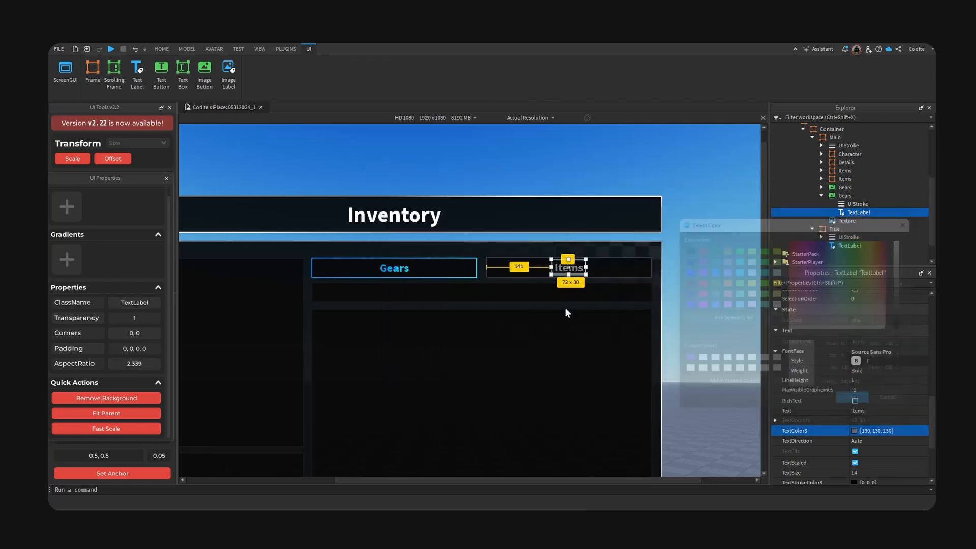
Place a text label reading "Search an item..." in the bar below the tab buttons and set its text colour to 172, 172, 172.
click(420, 309)
double_click(513, 296)
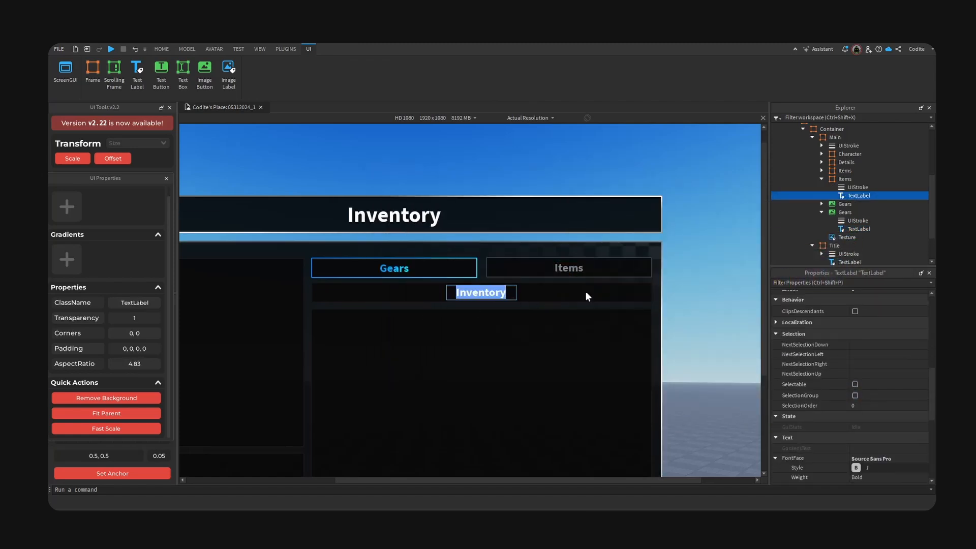
text(Search an item)
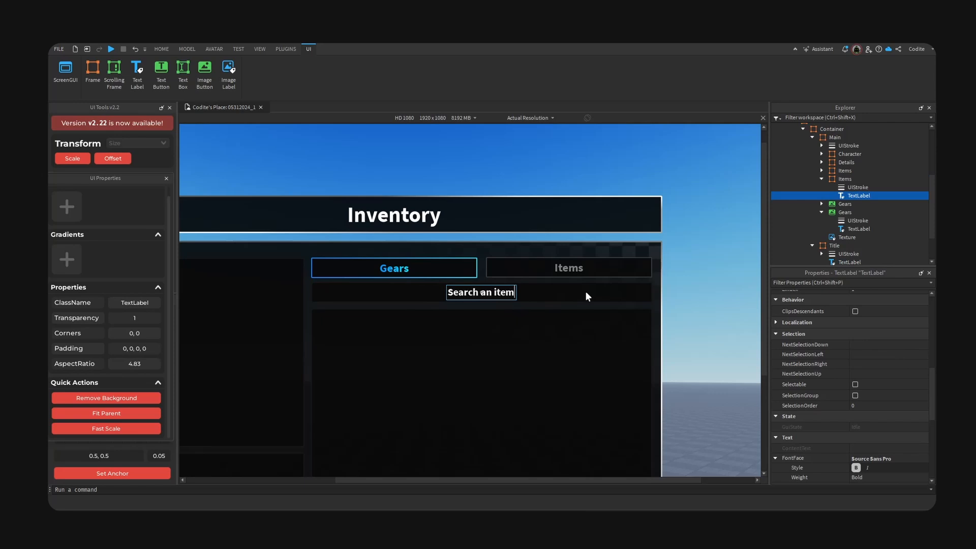
text(...)
key(Return)
scroll(859, 411, down, 5)
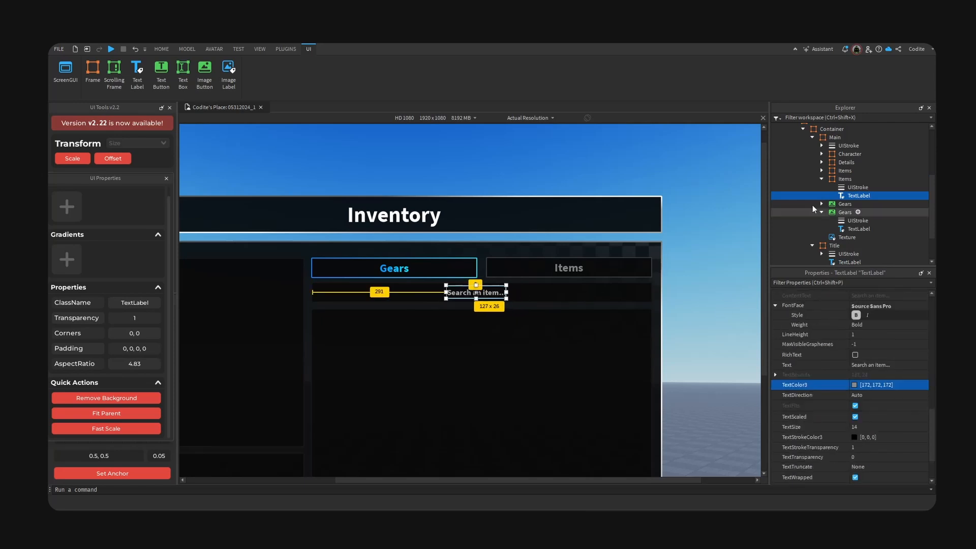
Rename the bar below the tab buttons as Search and the duplicated Gears button as Items.
click(845, 179)
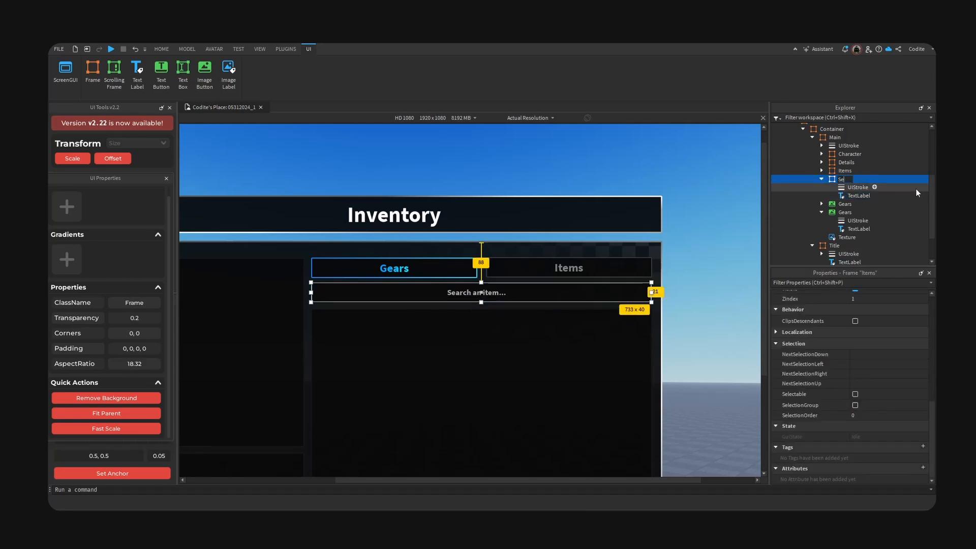
click(921, 212)
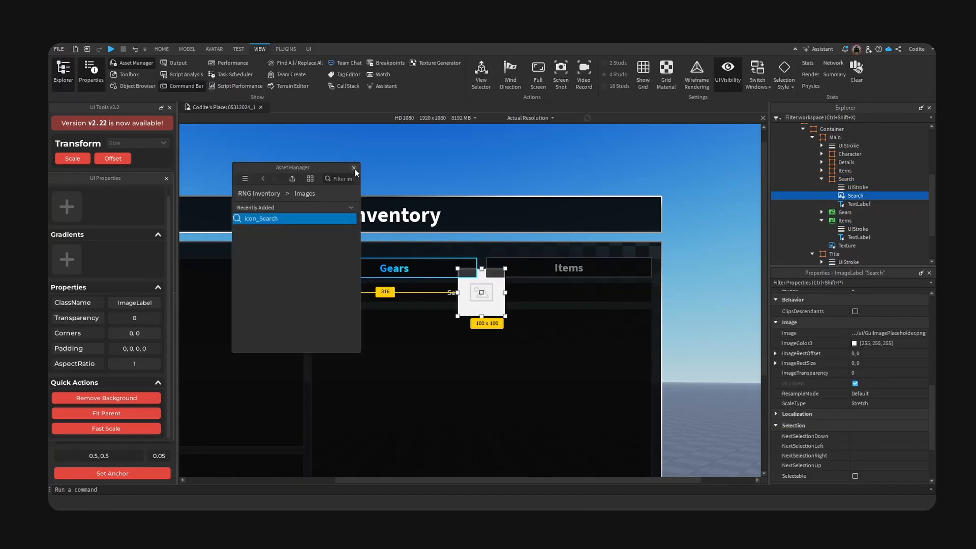
Set the Search image label's image to the icon_Search asset and make its background transparent.
click(354, 168)
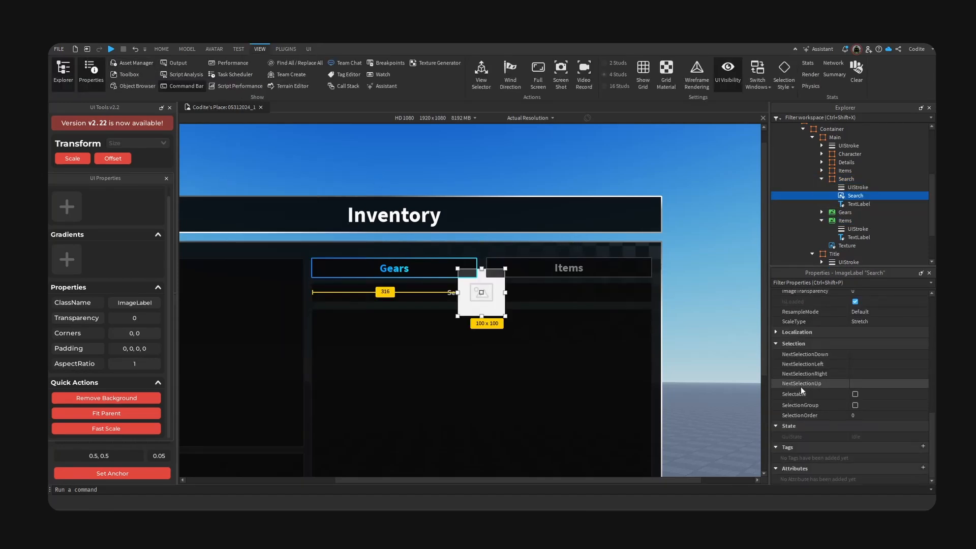
scroll(895, 356, up, 2)
click(905, 374)
key(Return)
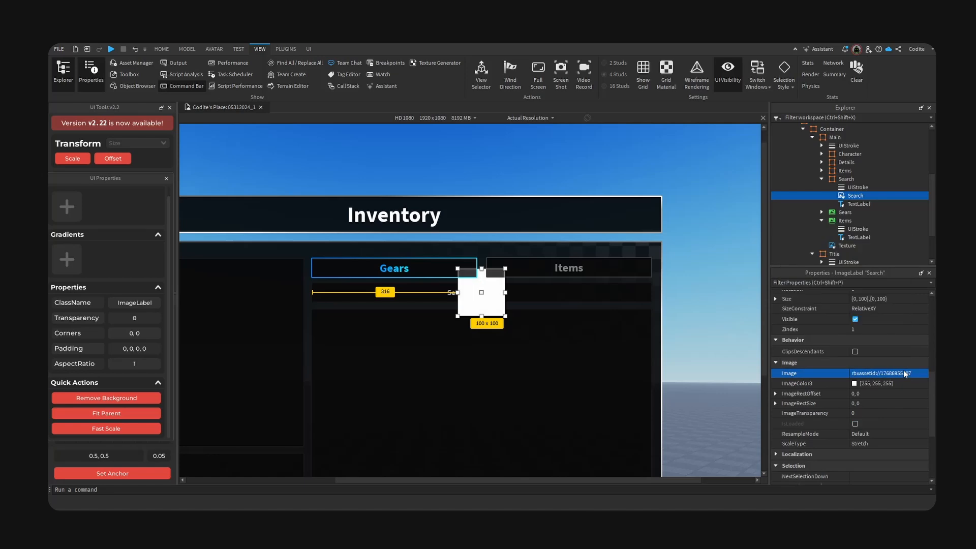
click(112, 401)
Resize the search icon to 25 by 25 pixels and convert its size to scale.
scroll(889, 381, up, 2)
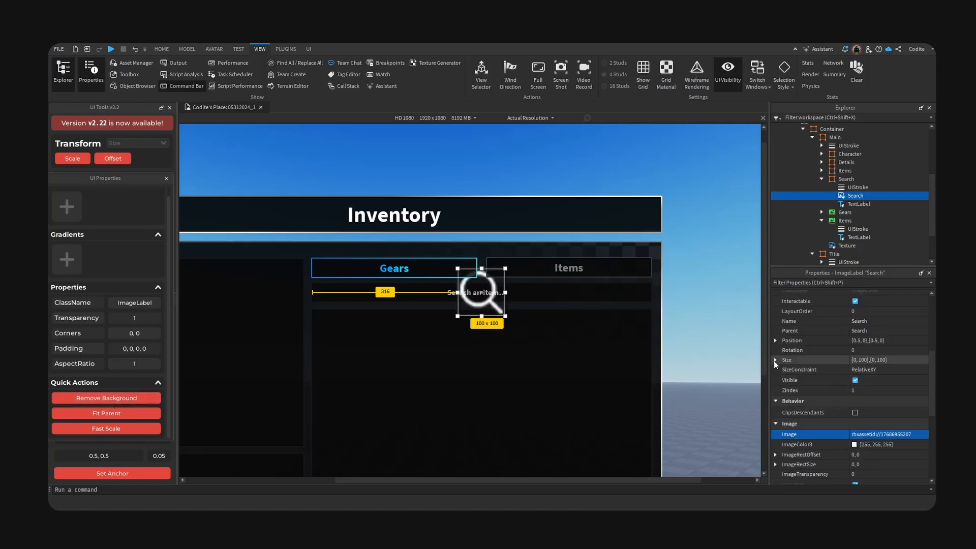
click(776, 360)
click(889, 370)
text(25)
double_click(891, 379)
key(Return)
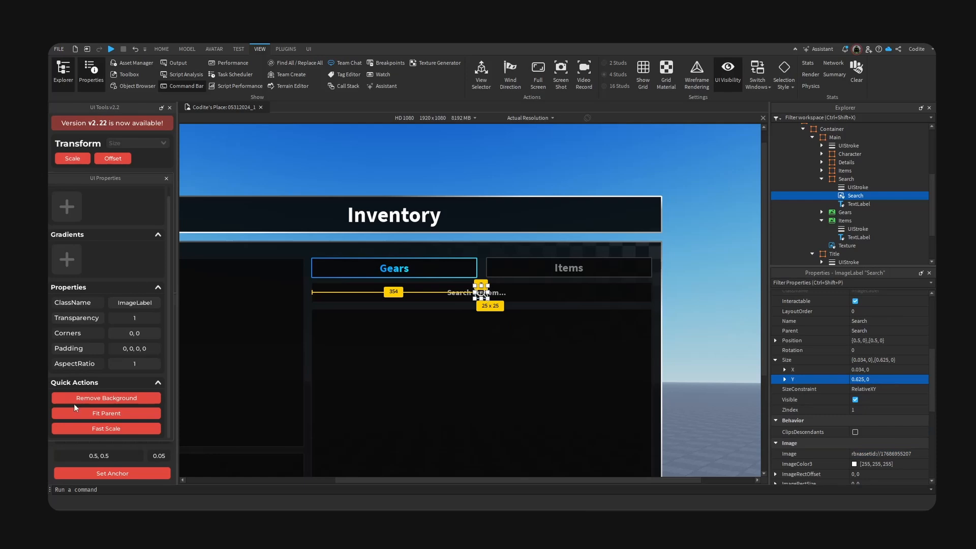
Fast-scale the search icon, move it to the start of the search bar, and place the "Search an item..." text beside it.
click(103, 430)
drag(478, 300, 330, 294)
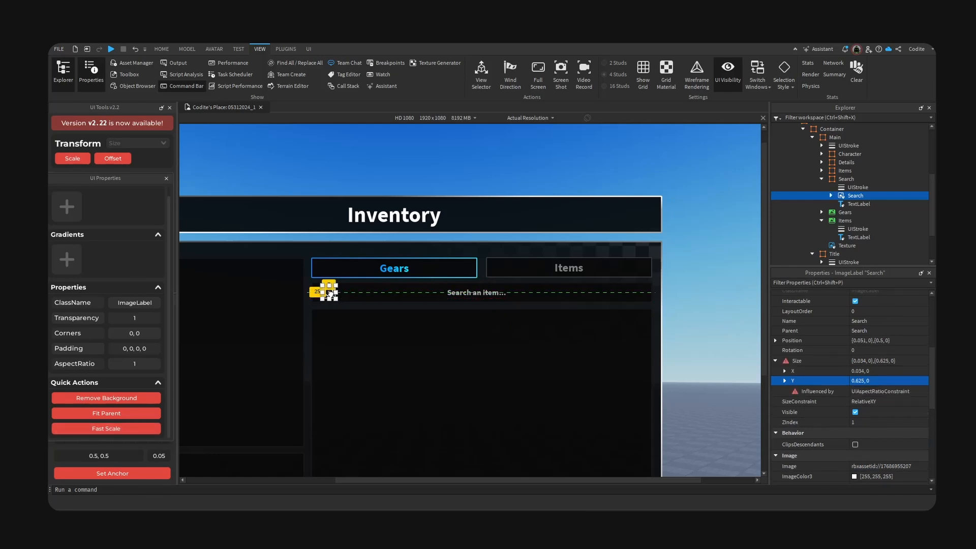
drag(472, 298, 367, 297)
click(323, 289)
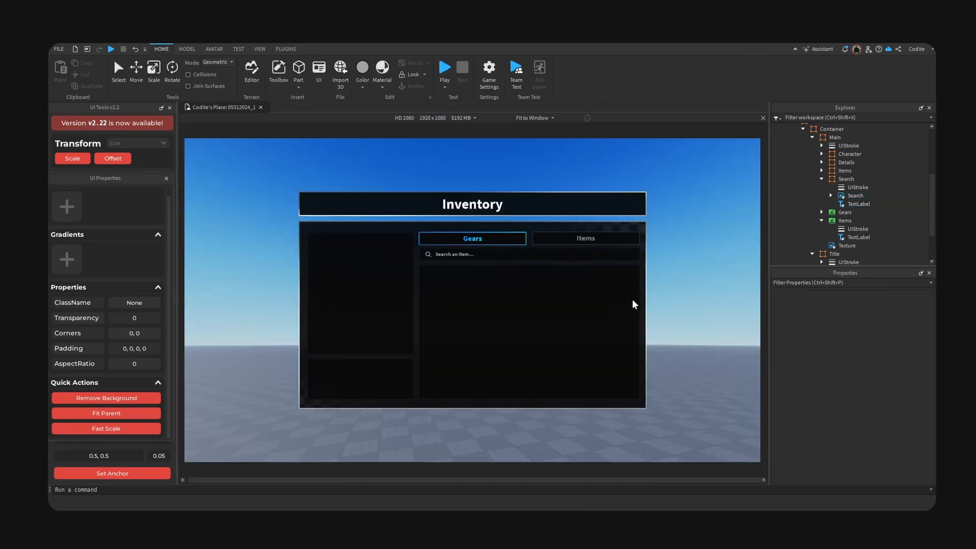
right_drag(633, 300, 638, 300)
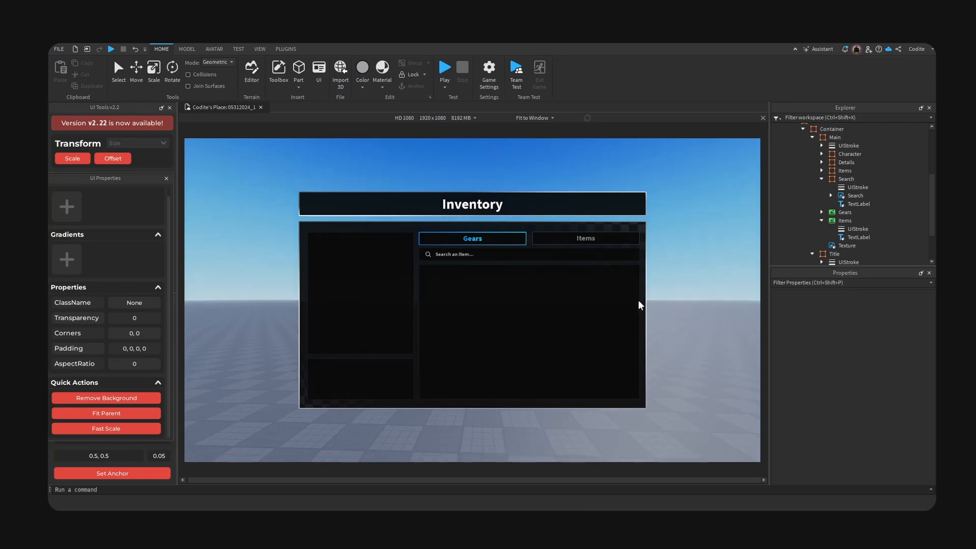
Insert a scrolling frame into the Items frame and enlarge it to fill that area with a small margin on all sides.
click(822, 180)
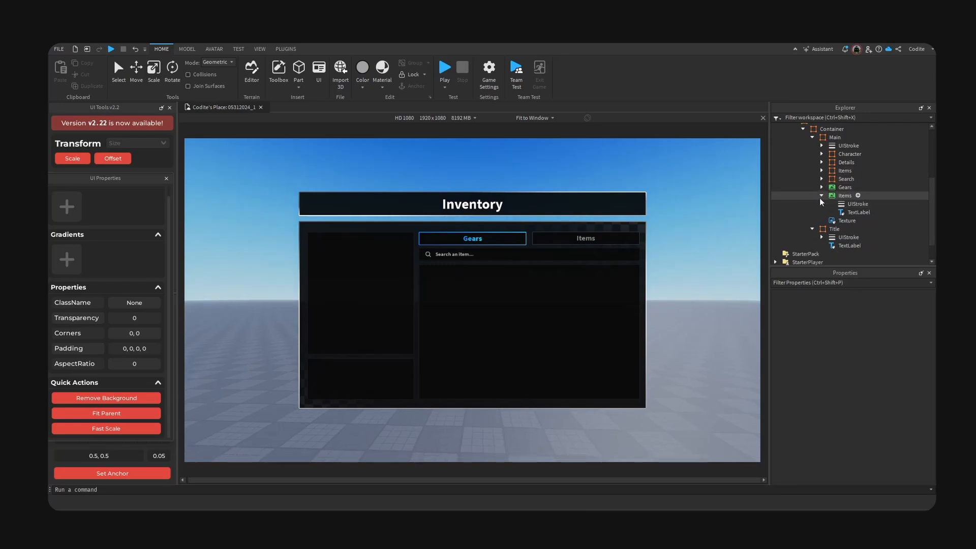
click(821, 196)
click(840, 154)
click(812, 212)
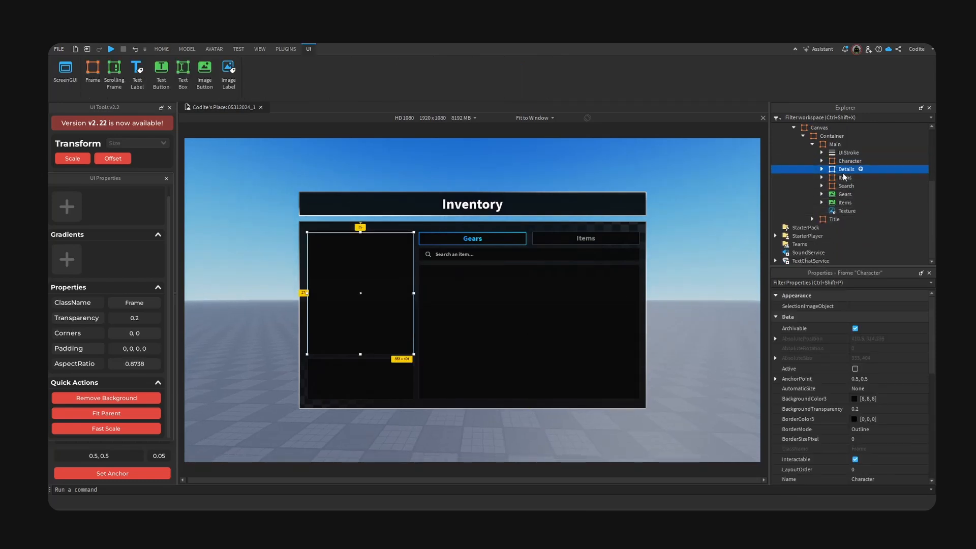
click(867, 177)
click(859, 178)
click(856, 199)
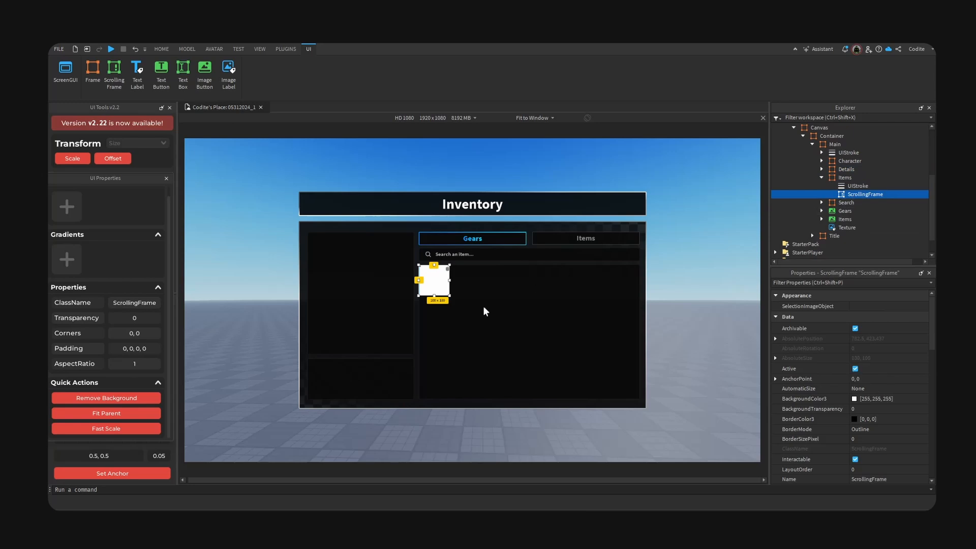
right_drag(440, 299, 460, 268)
drag(444, 286, 634, 400)
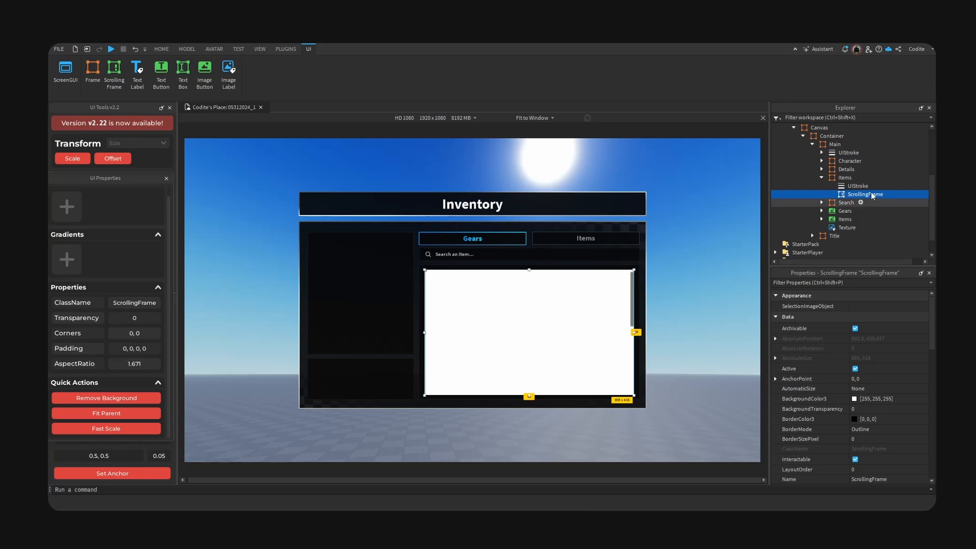
Insert a frame with a 0, 0, 0 background colour into the scrolling frame and remove the scrolling frame's own background.
click(888, 195)
text(fra)
click(834, 217)
click(854, 398)
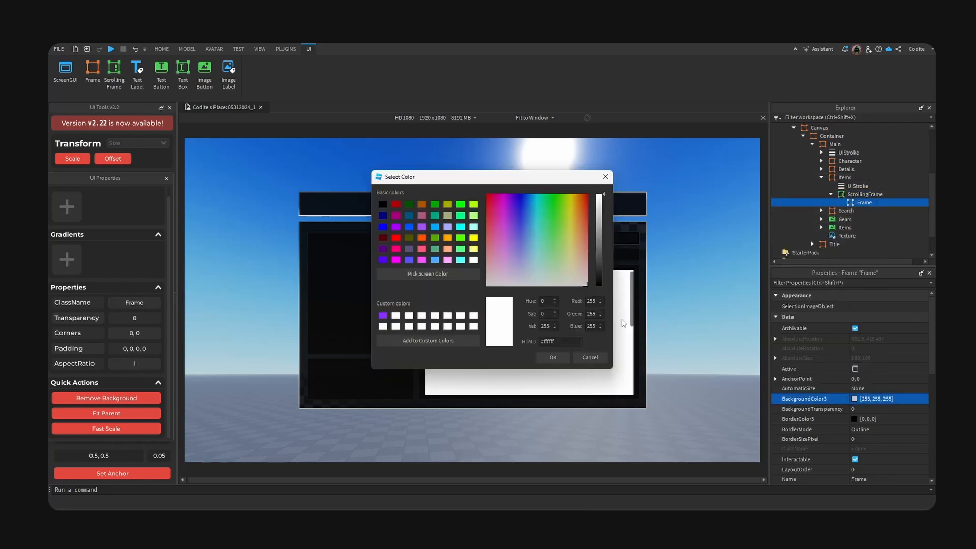
drag(594, 284, 591, 327)
click(548, 359)
click(529, 365)
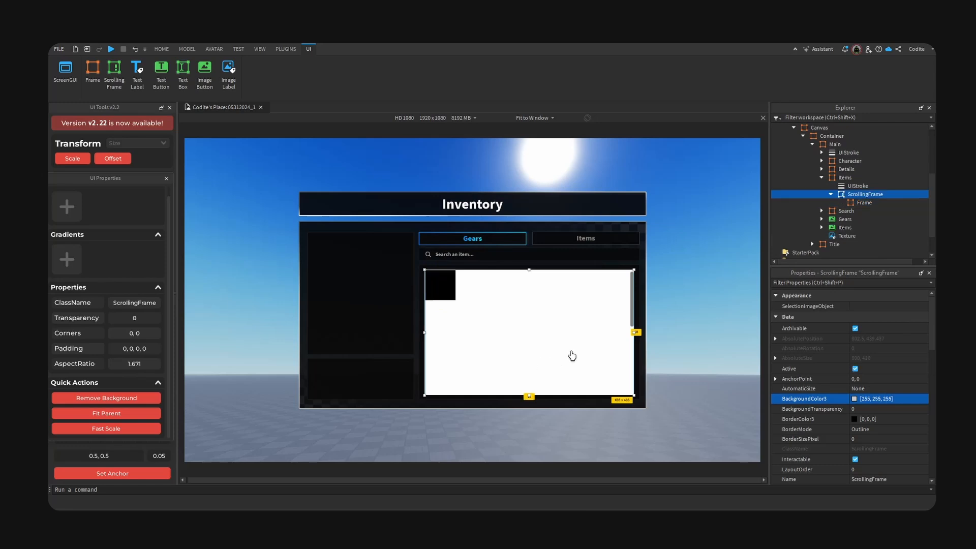
click(133, 402)
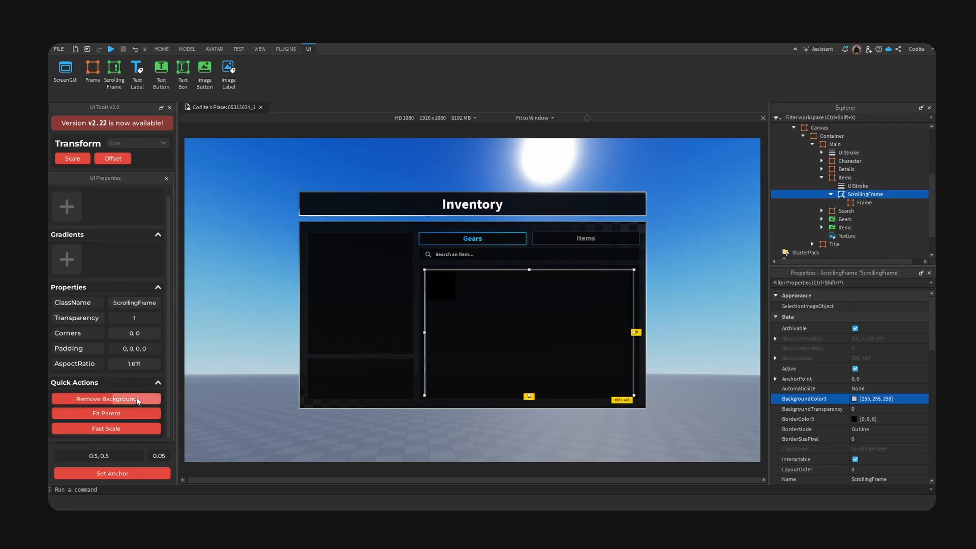
Add a UICorner to the black frame with a corner radius scale of 0.1 and offset of 0.
click(440, 286)
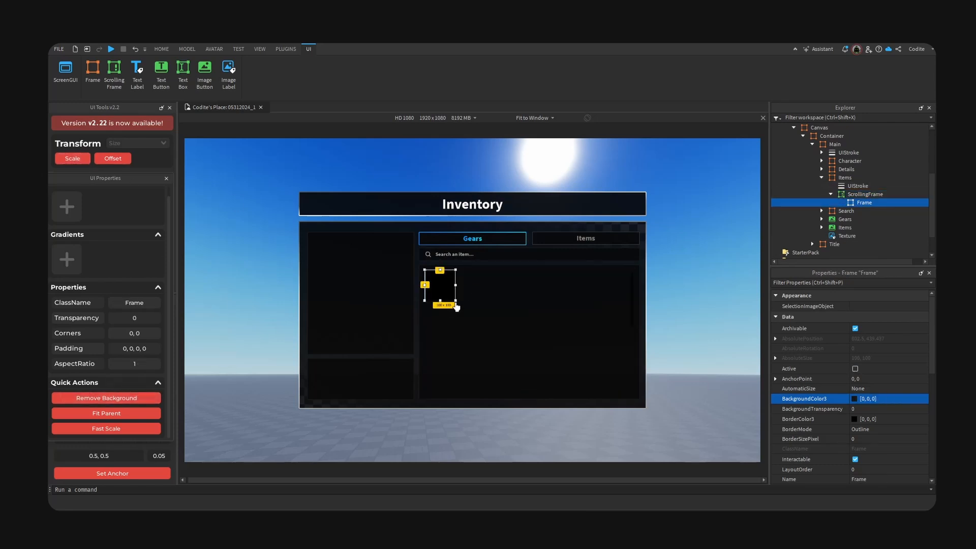
click(880, 203)
text(cor)
key(Down)
key(Down)
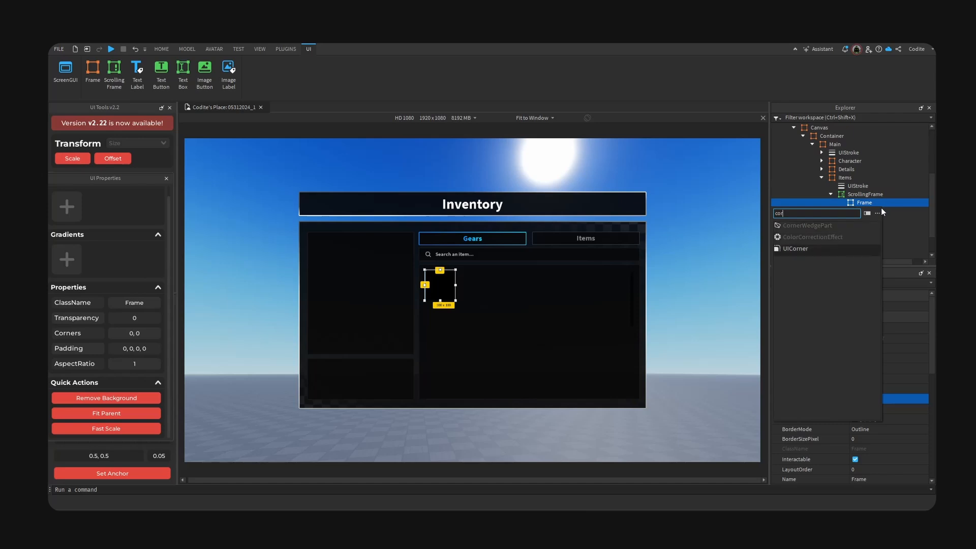
key(Return)
click(775, 306)
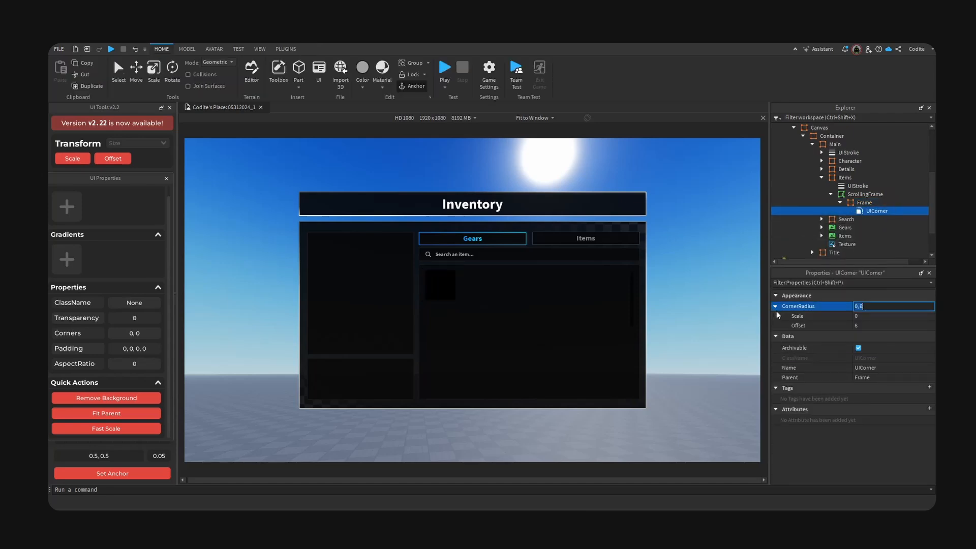
click(888, 326)
text(0)
click(893, 317)
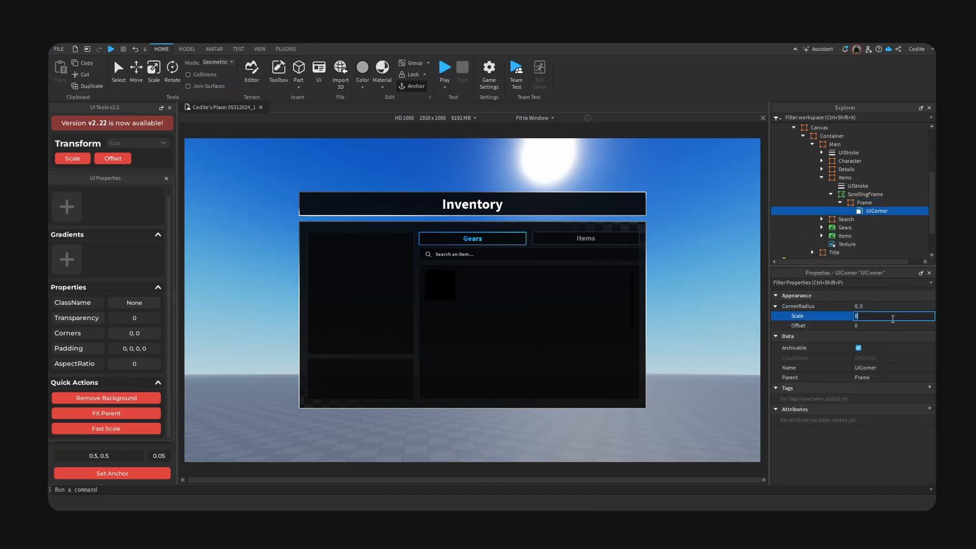
text(.1)
key(Return)
Add a UIGridLayout to the scrolling frame.
click(538, 118)
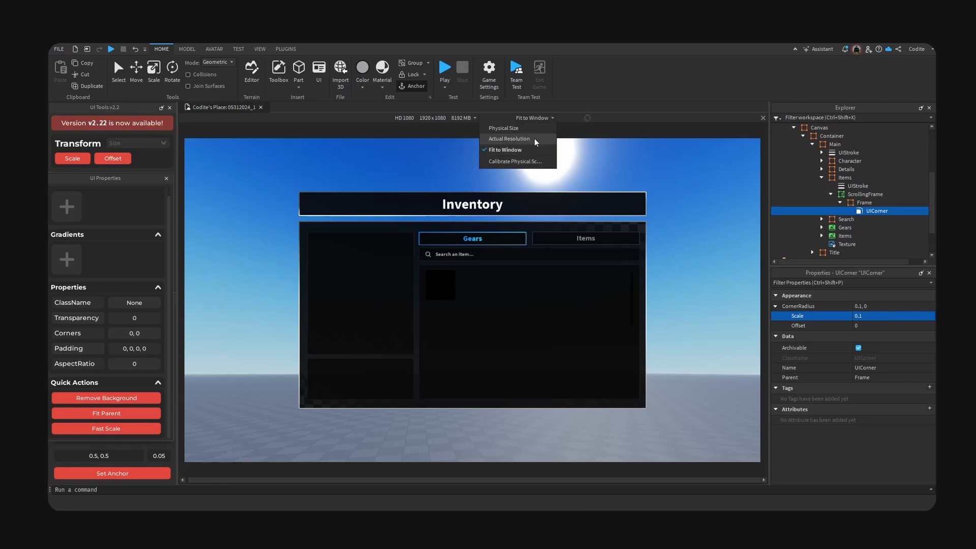
click(538, 142)
drag(496, 480, 604, 481)
click(398, 368)
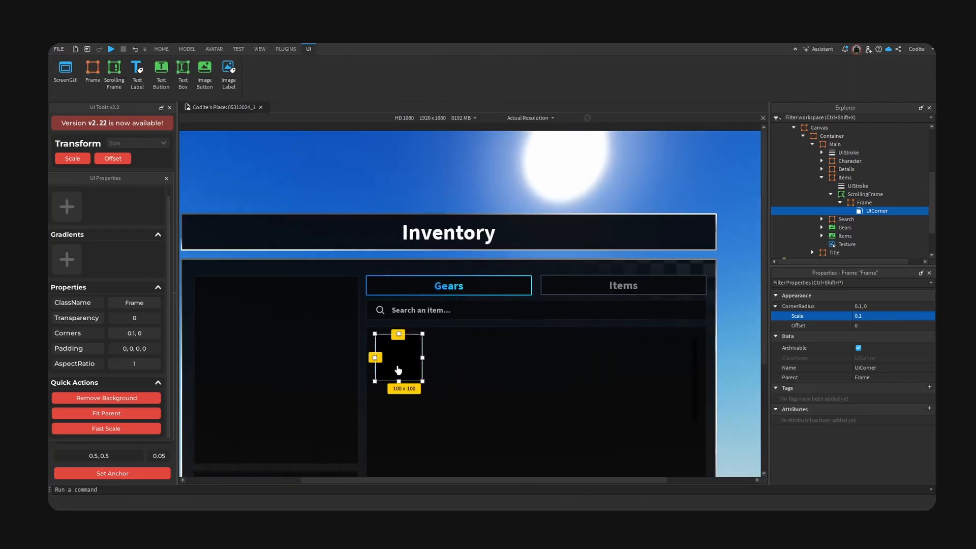
click(883, 194)
key(ctrl+i)
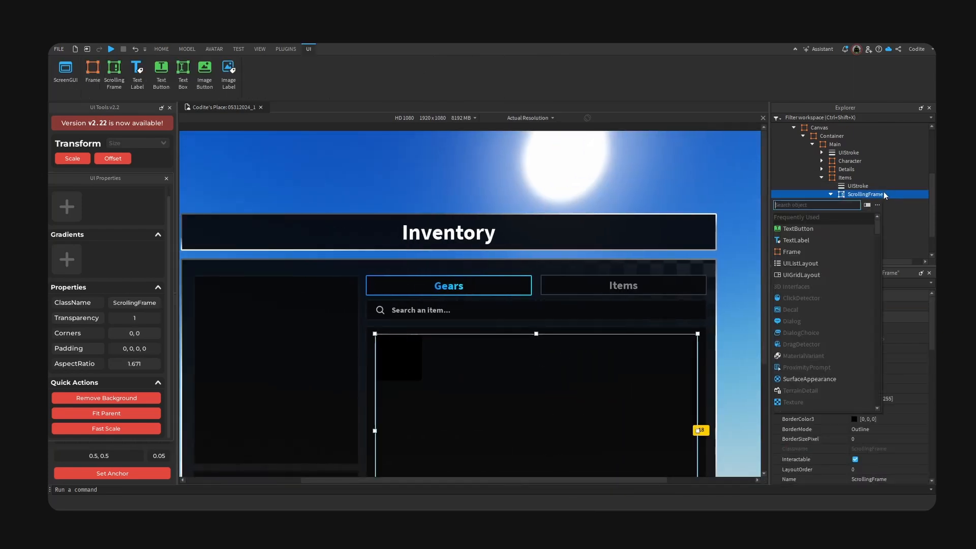
text(grid)
key(Return)
Duplicate the black item frame eleven times to form two rows of six slots.
click(863, 211)
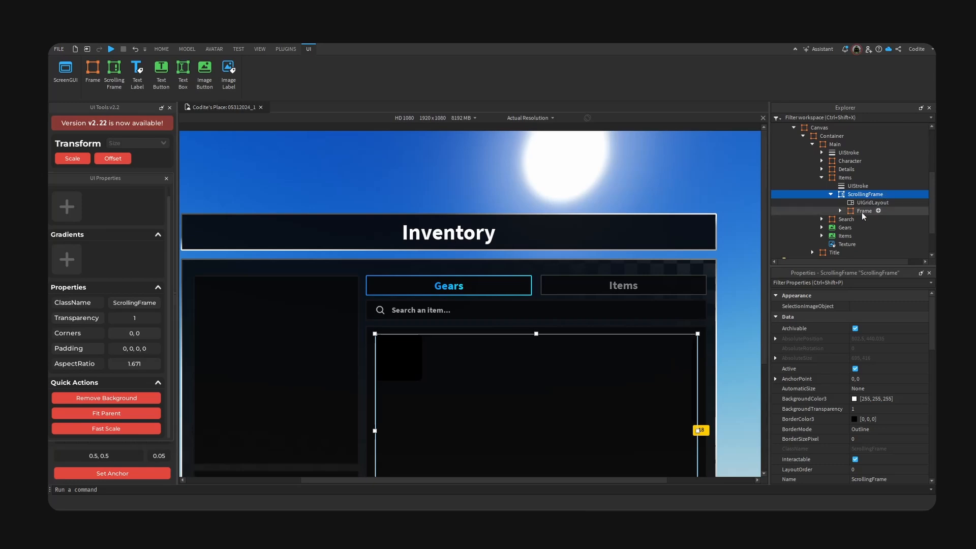
key(ctrl+d)
key(ctrl+d)
key(ctrl+d)
key(ctrl+d)
key(ctrl+d)
key(ctrl+d)
key(ctrl+d)
key(ctrl+d)
key(ctrl+d)
key(ctrl+d)
key(ctrl+d)
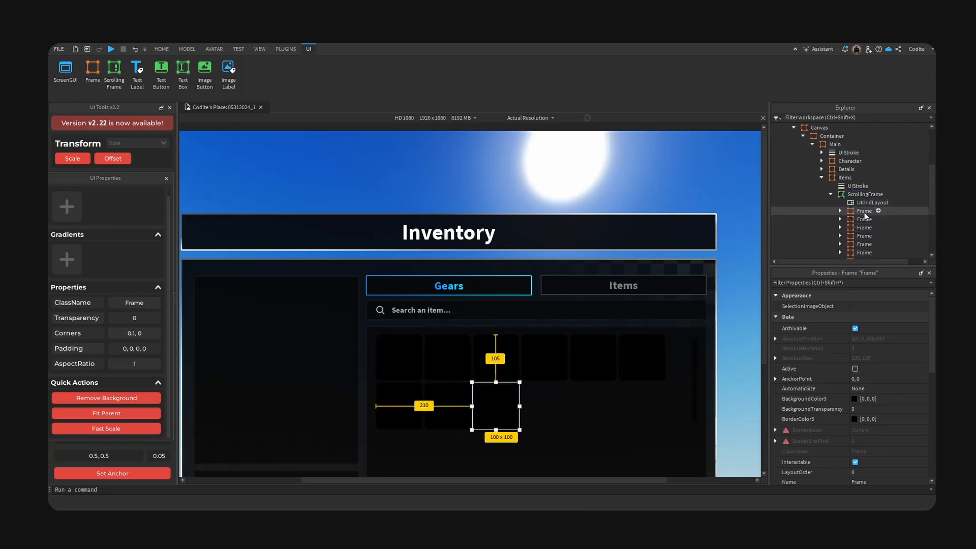
Set the UIGridLayout's CellPadding offsets to 0 on both X and Y.
click(646, 195)
click(531, 118)
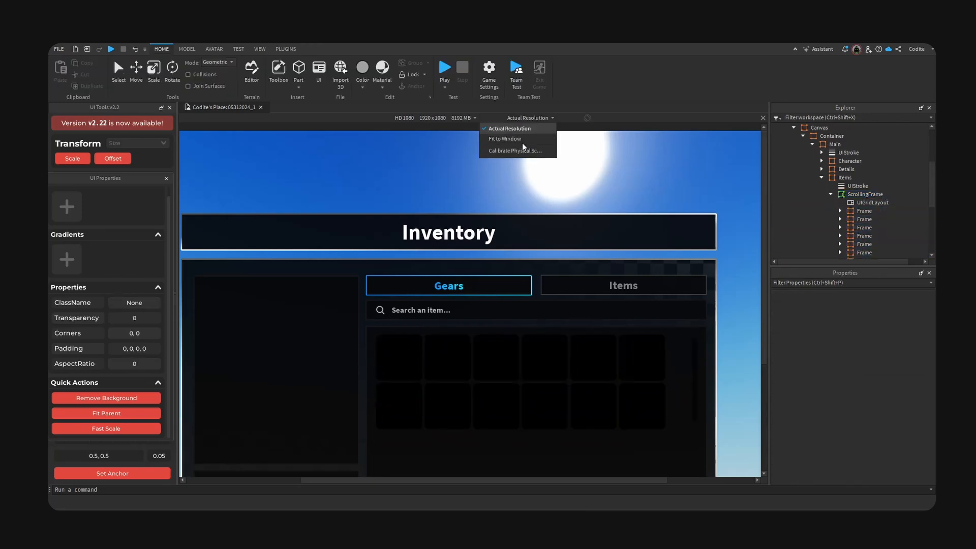
click(523, 140)
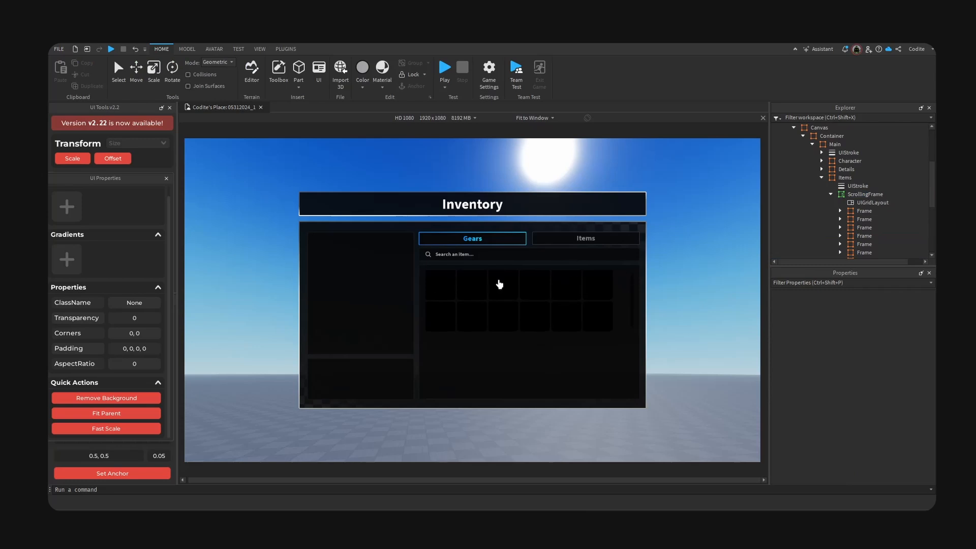
click(873, 202)
click(797, 306)
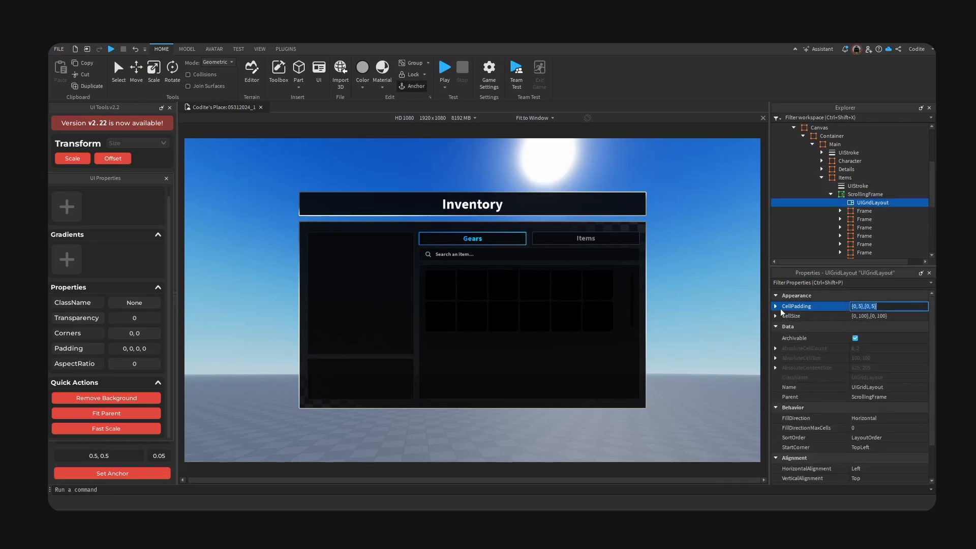
click(776, 306)
click(784, 325)
click(878, 345)
text(0)
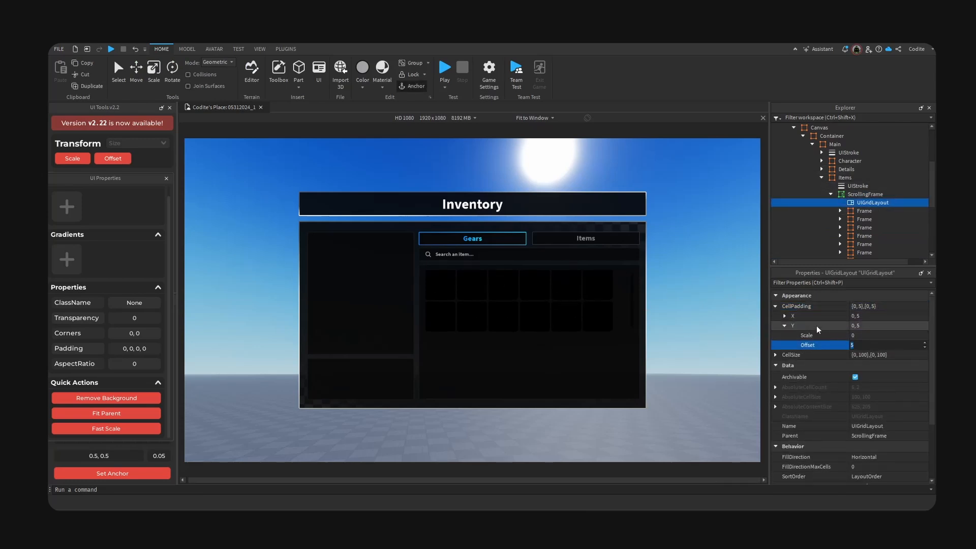
click(784, 316)
click(869, 335)
text(0)
Try a CellPadding X scale of 0.01 on the UIGridLayout.
click(875, 327)
text(0.01)
key(Return)
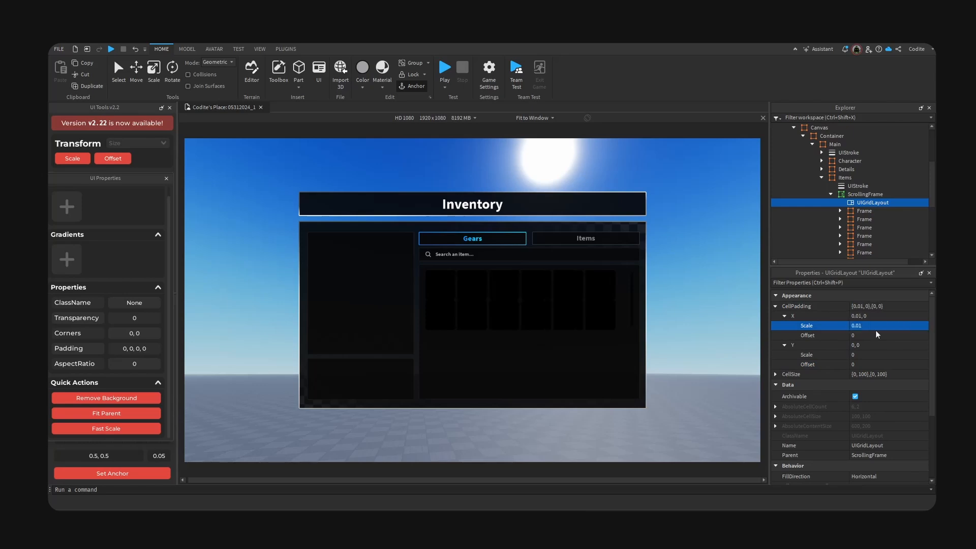
Set the UIGridLayout's CellPadding scale to 0.02 on both X and Y.
click(877, 329)
text(.02)
key(Return)
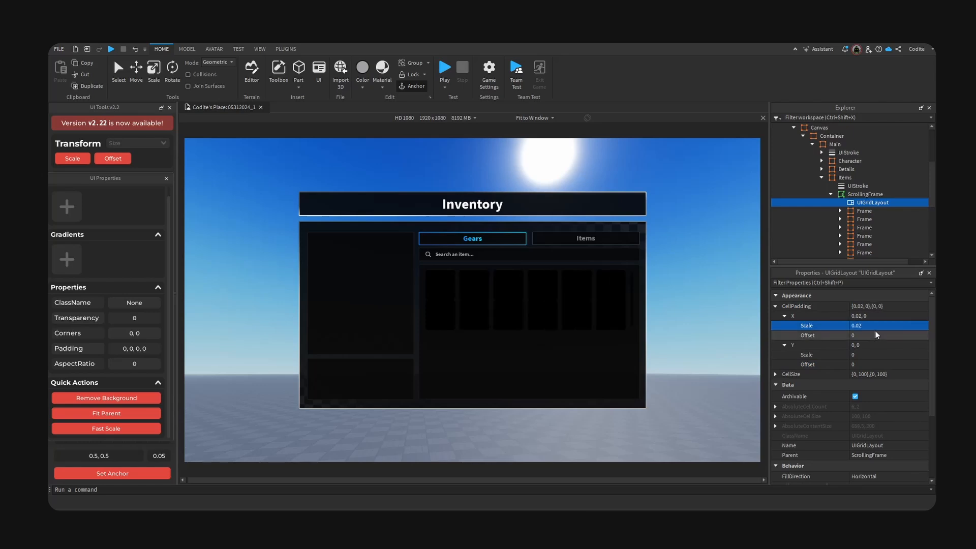
click(863, 357)
text(.02)
key(Return)
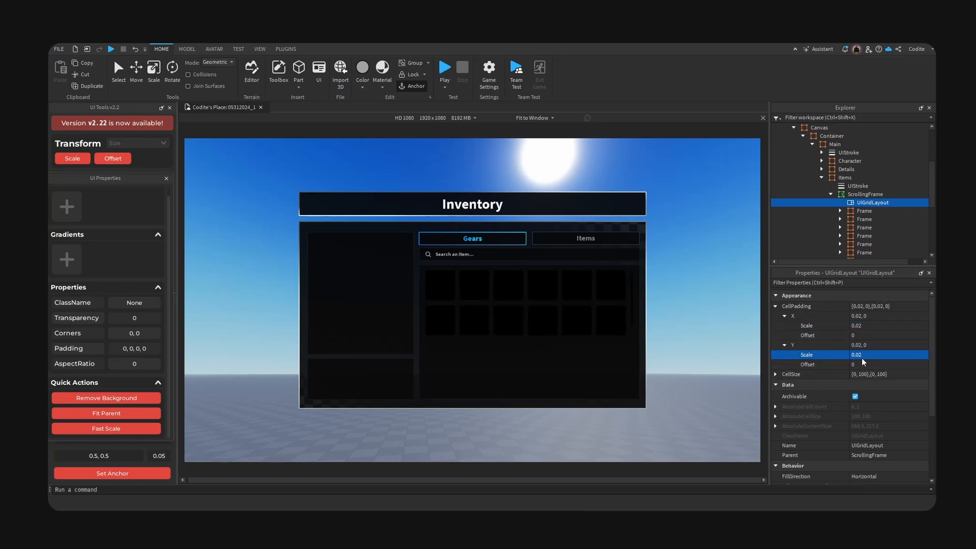